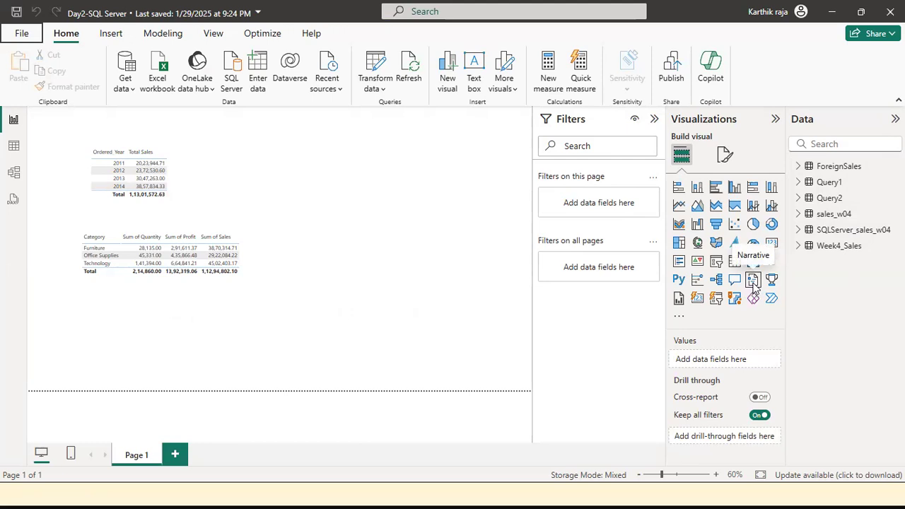
Step: Switch to SQL Server Management Studio and expand the server's databases down to the tables of RetailDM
key("alt+Tab")
key("Tab")
key("Tab")
key("Tab")
key("Tab")
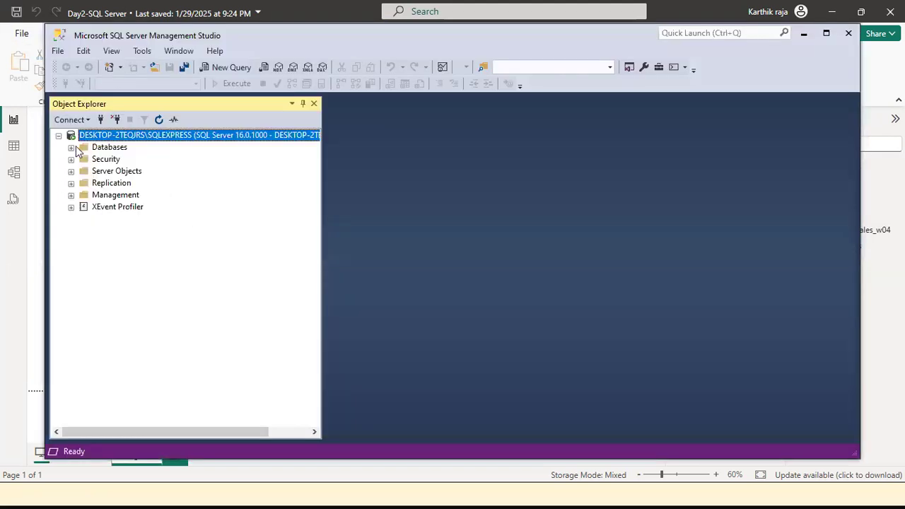
left_click(72, 147)
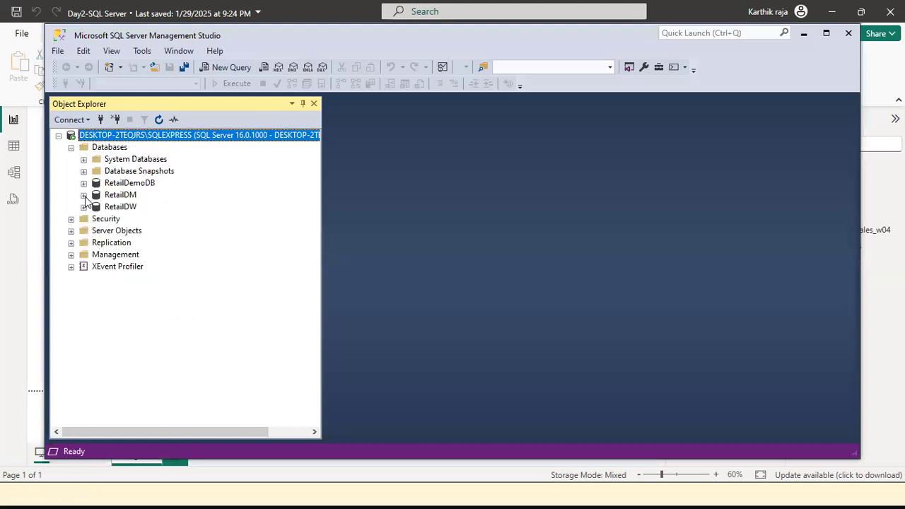
left_click(84, 195)
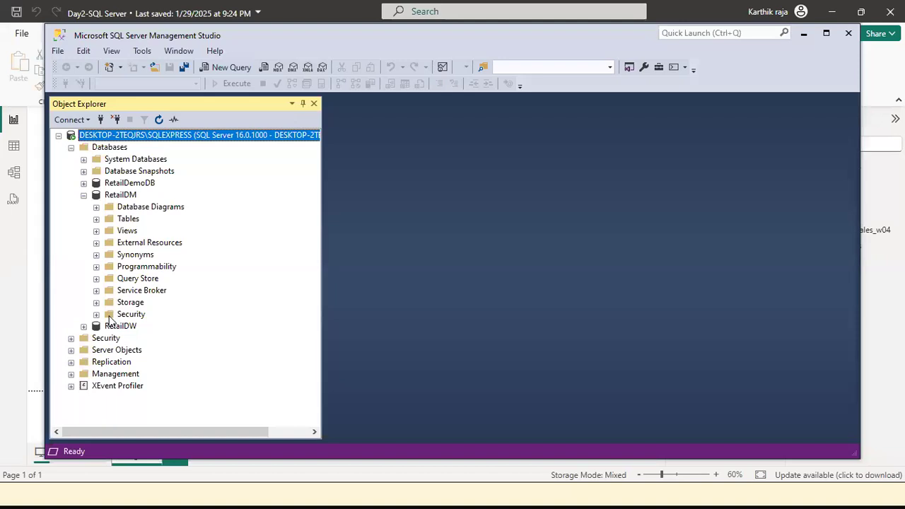
left_click(97, 219)
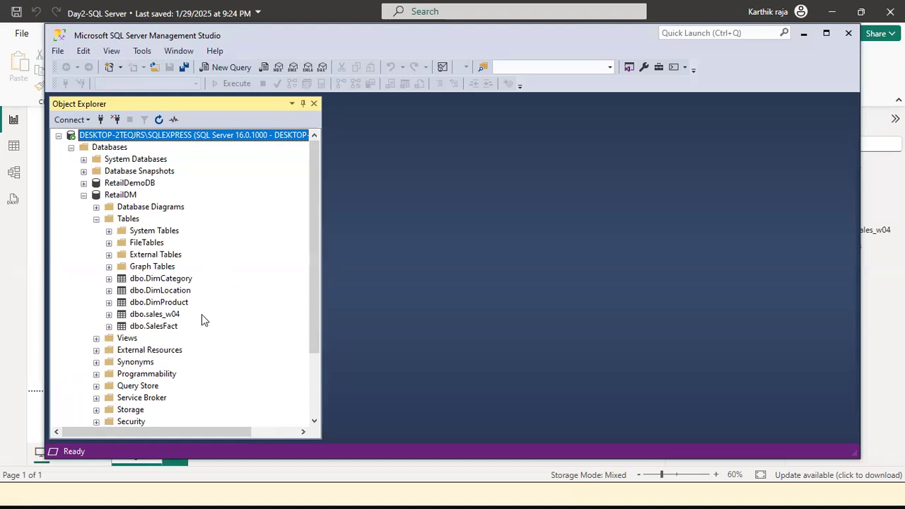
Step: Examine the RetailDM tables, going through DimCategory, DimLocation, DimProduct and SalesFact
left_click(169, 281)
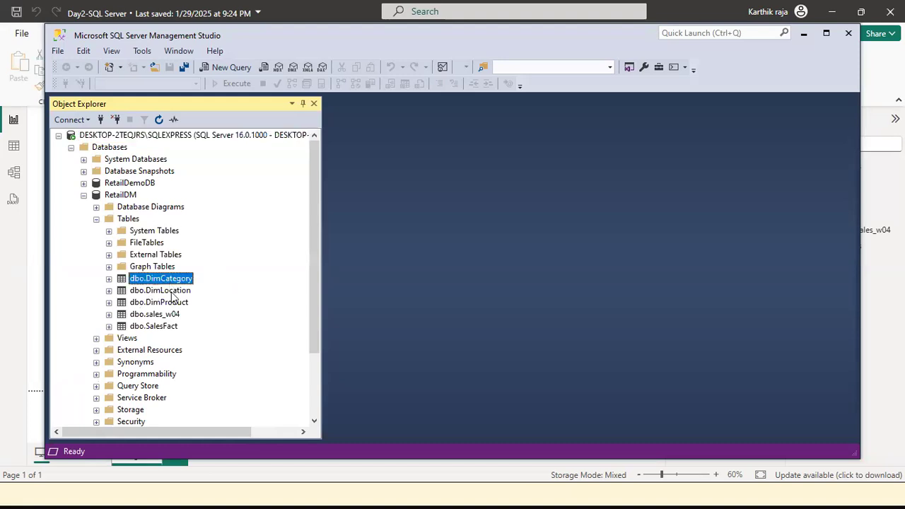
left_click(174, 292)
left_click(174, 304)
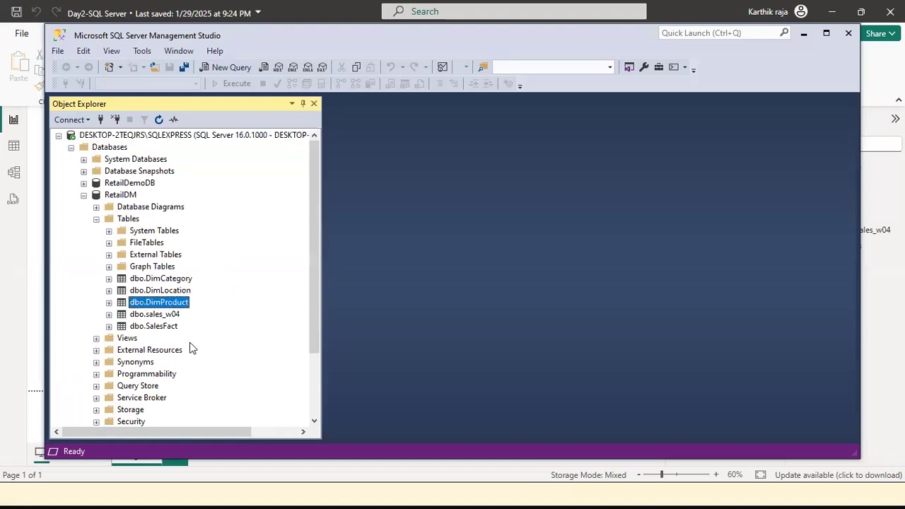
left_click(170, 327)
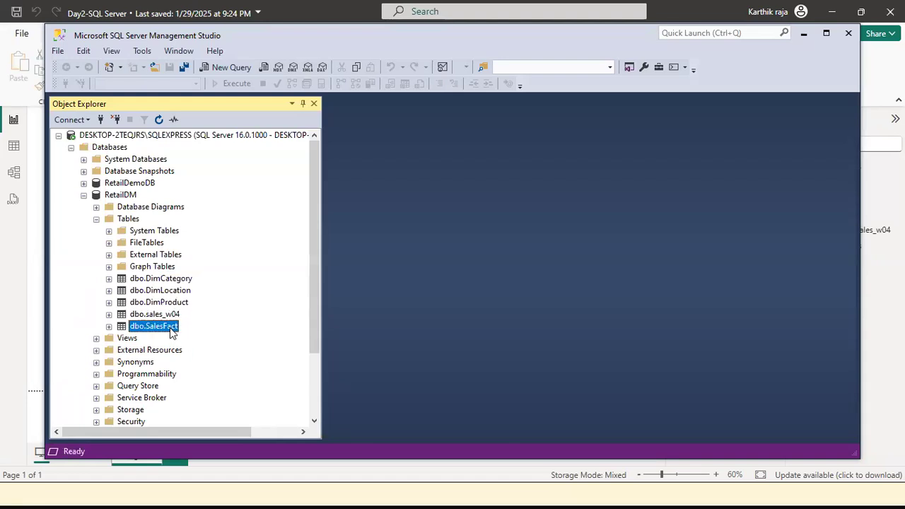
Step: Copy the server name from the Database Engine connection dialog, then close the dialog without connecting
left_click(88, 120)
left_click(88, 136)
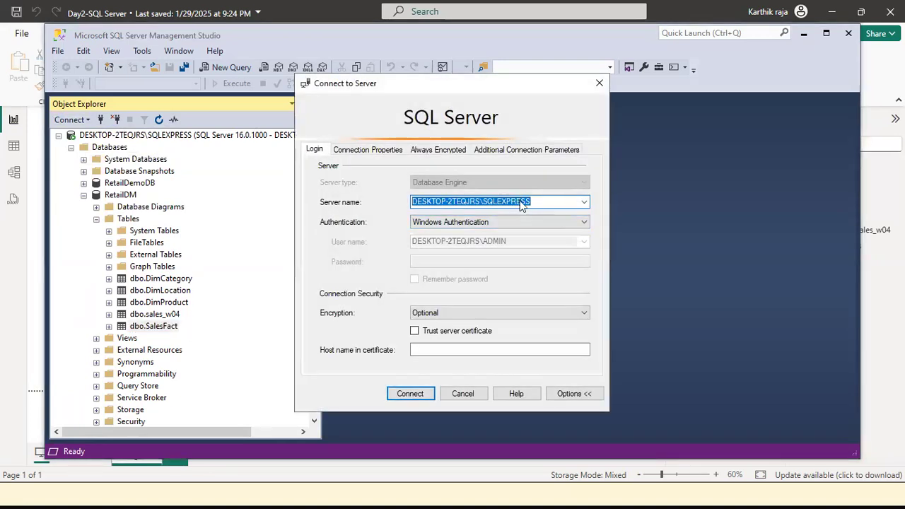
right_click(521, 202)
left_click(418, 244)
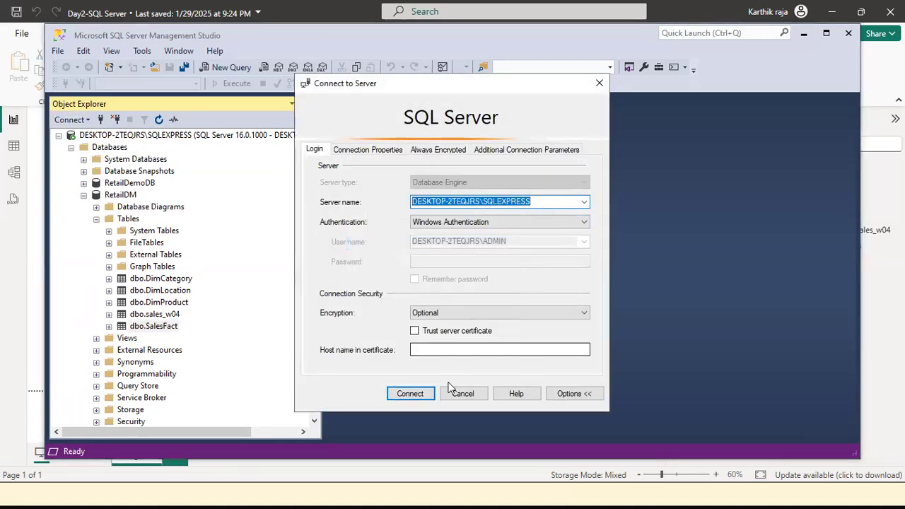
left_click(462, 394)
Step: Switch to Power BI Desktop and start a SQL Server connection to server DESKTOP-2TEQJRS\SQLEXPRESS and database RetailDM
left_click(36, 312)
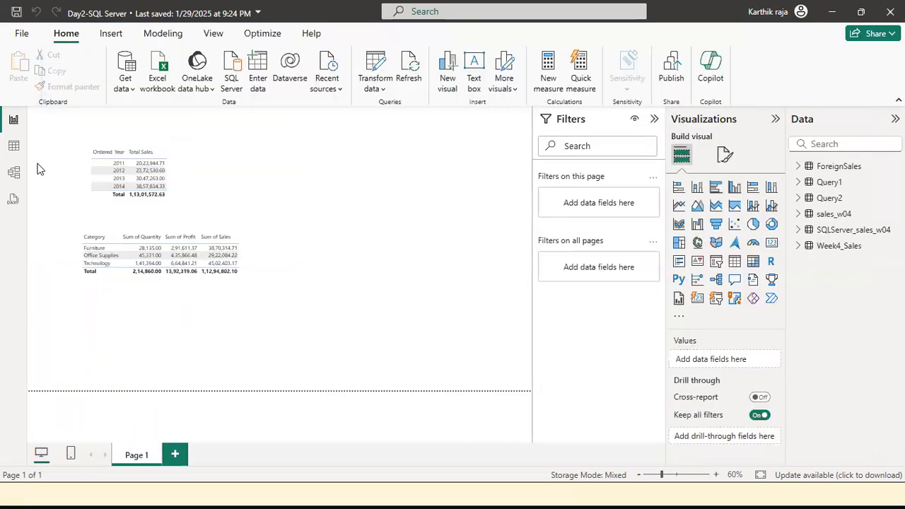
left_click(122, 94)
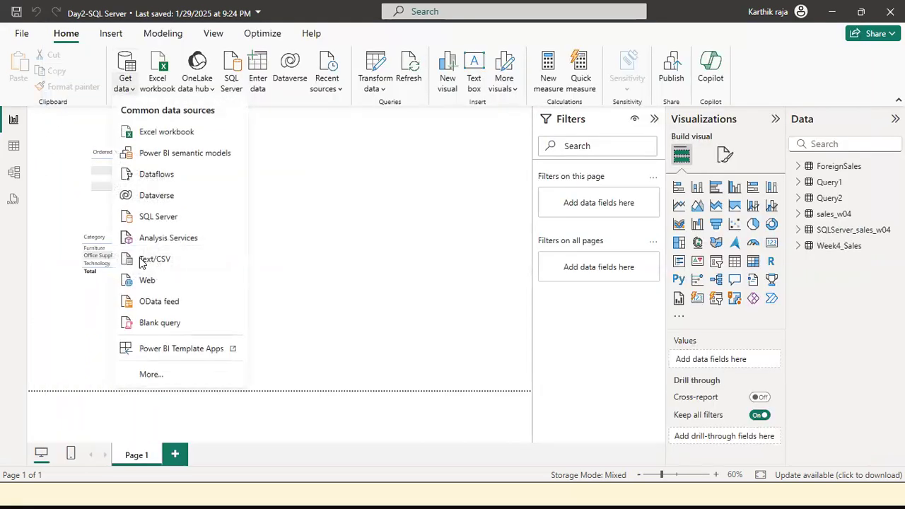
left_click(178, 210)
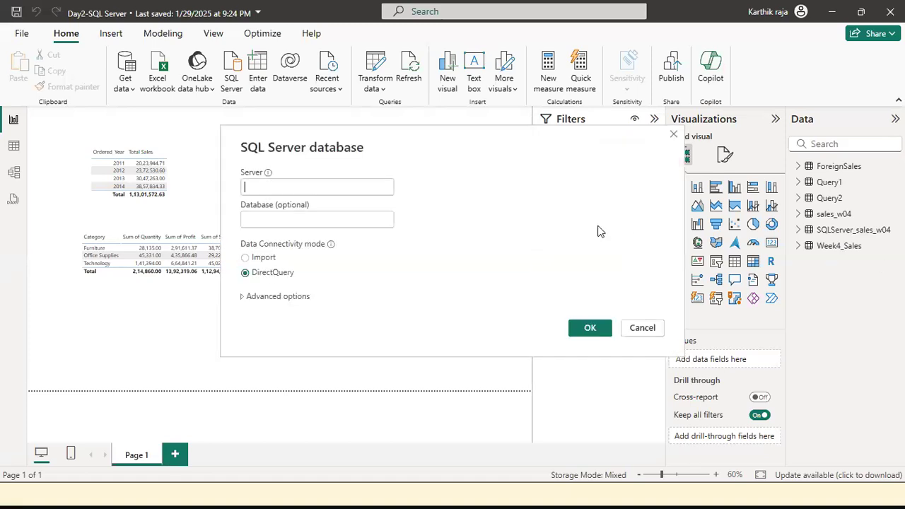
key("ctrl+v")
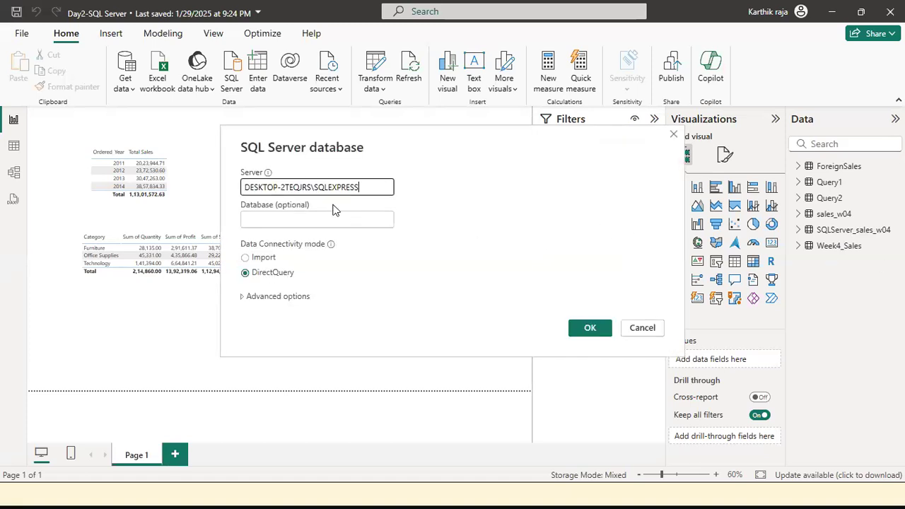
left_click(327, 216)
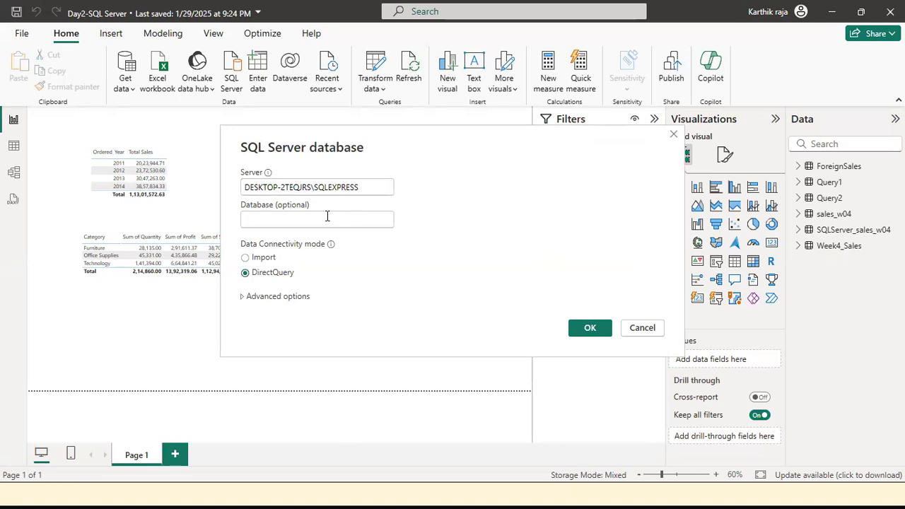
type("RetailDM")
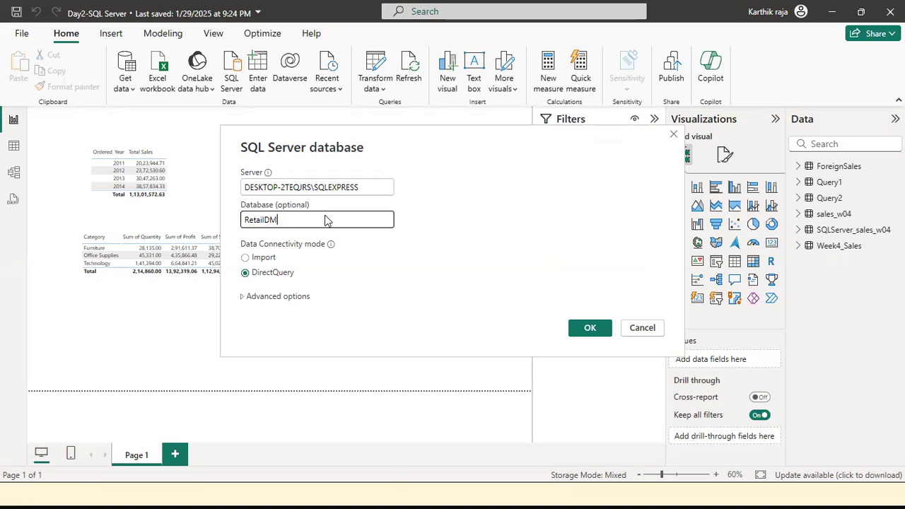
Step: Check the database name in SQL Server Management Studio, then connect from Power BI Desktop in Import mode
key("alt+Tab")
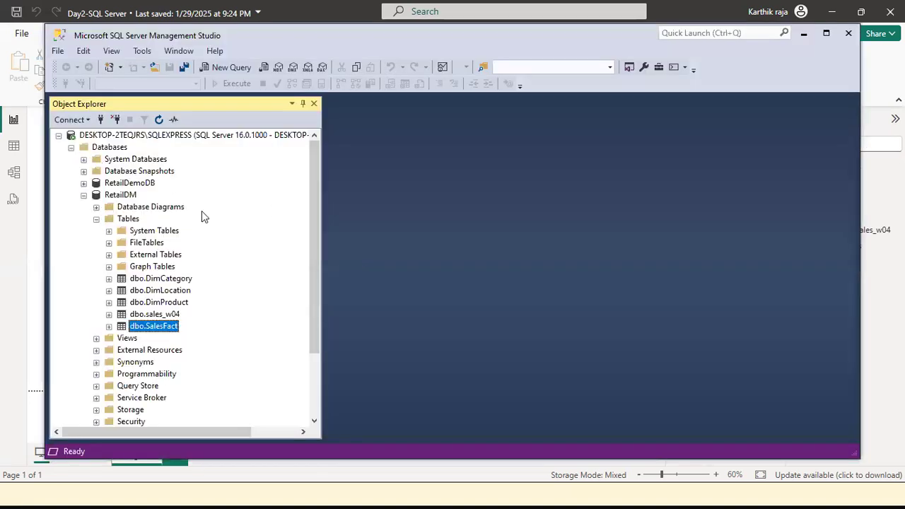
key("alt+Tab")
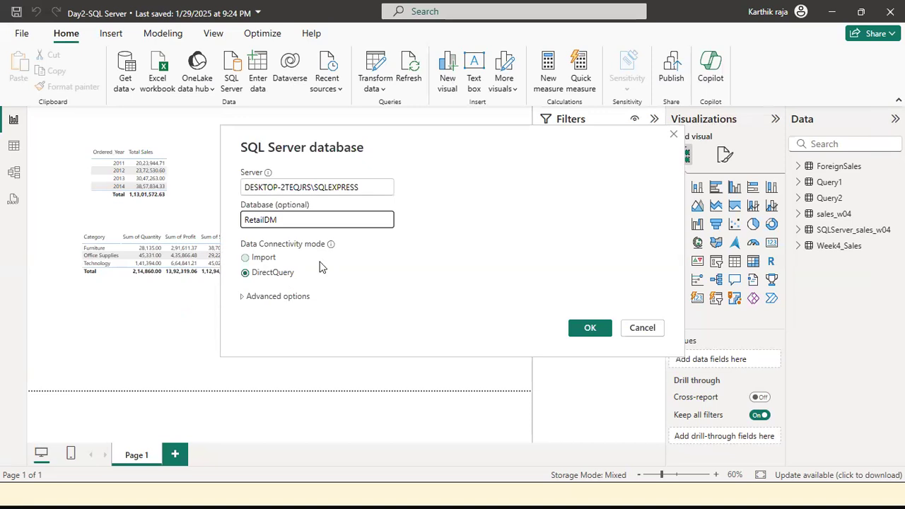
left_click(261, 258)
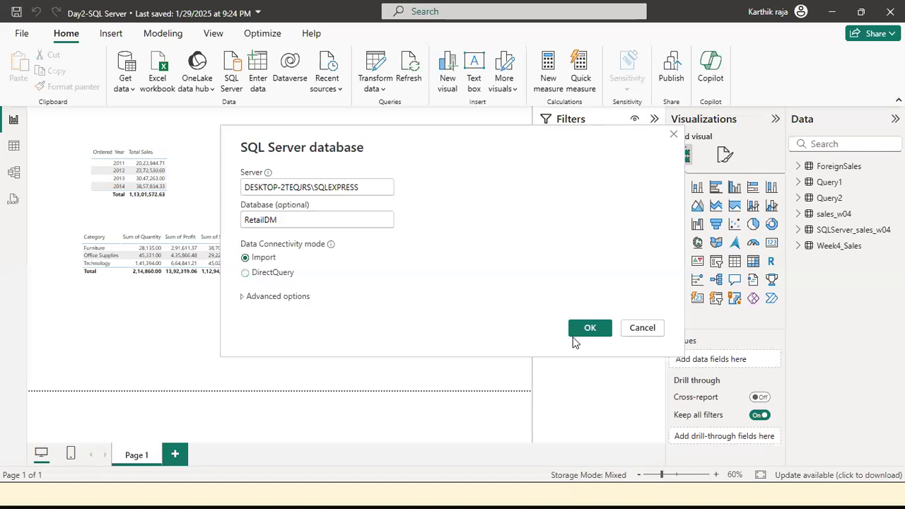
left_click(584, 330)
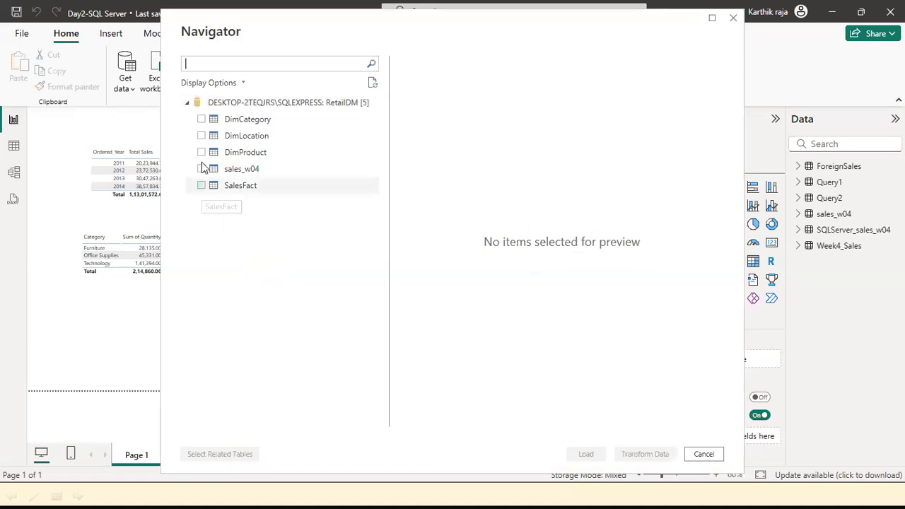
Step: Load the DimCategory, DimLocation and DimProduct tables from RetailDM into the model
left_click(202, 124)
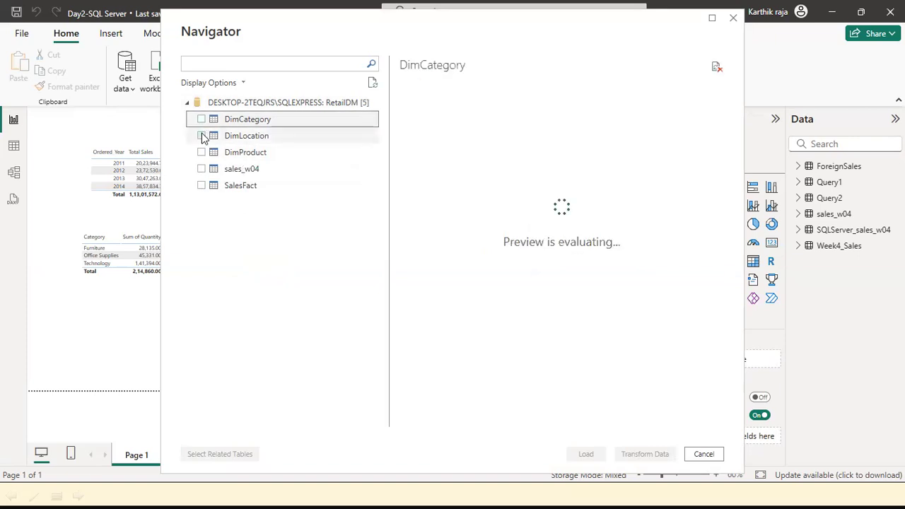
left_click(202, 119)
left_click(202, 135)
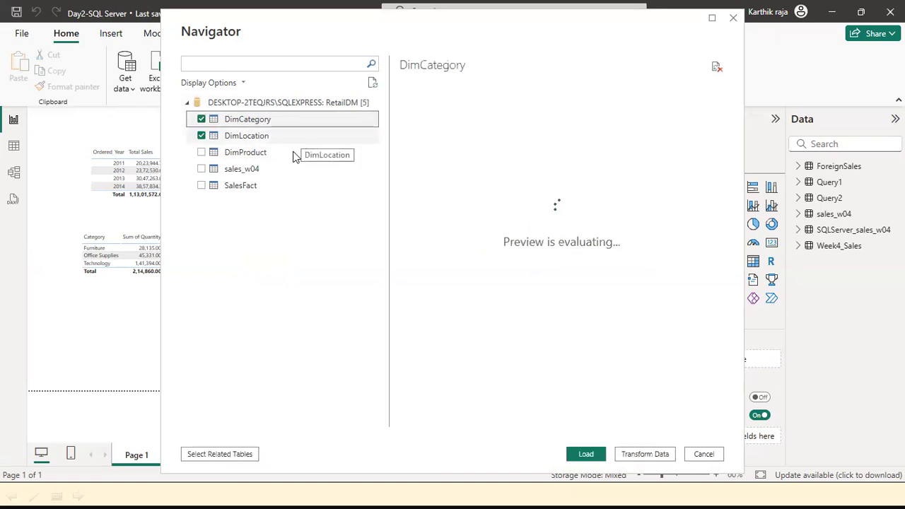
left_click(202, 152)
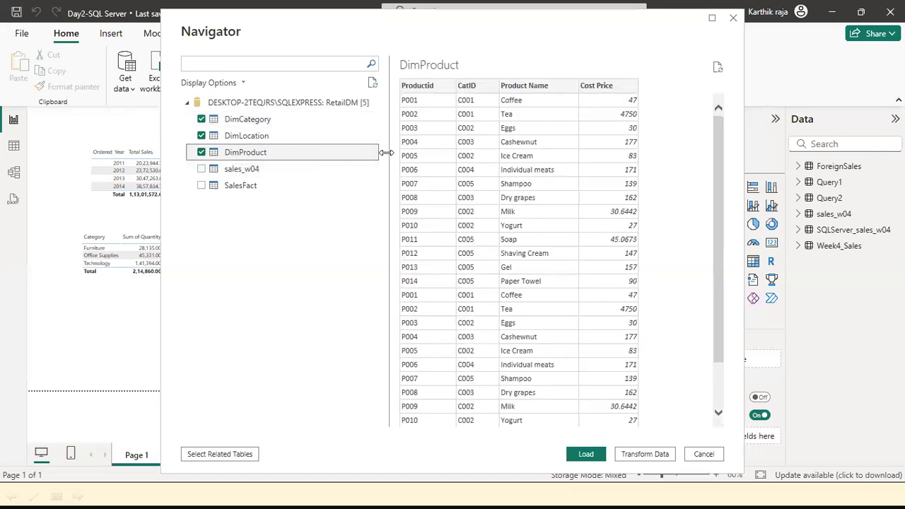
left_click(579, 455)
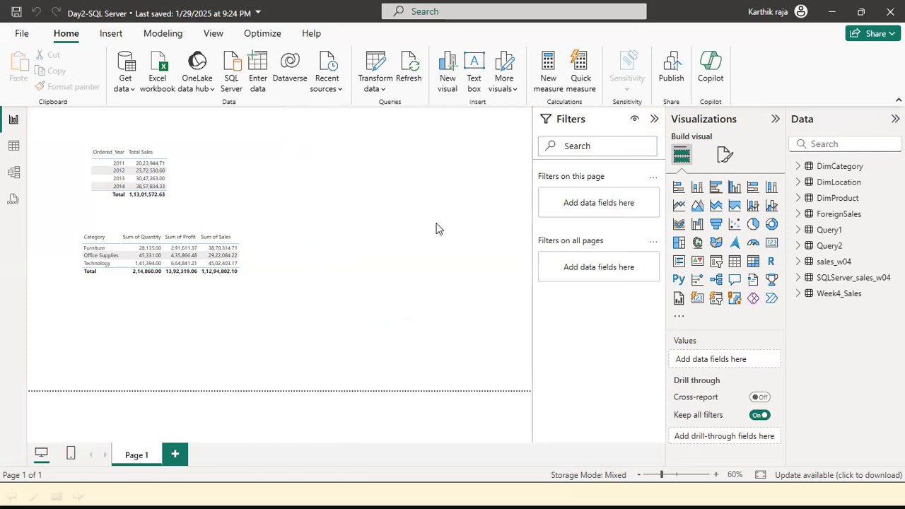
Step: Examine the imported data of DimCategory and DimLocation in the table view
left_click(14, 145)
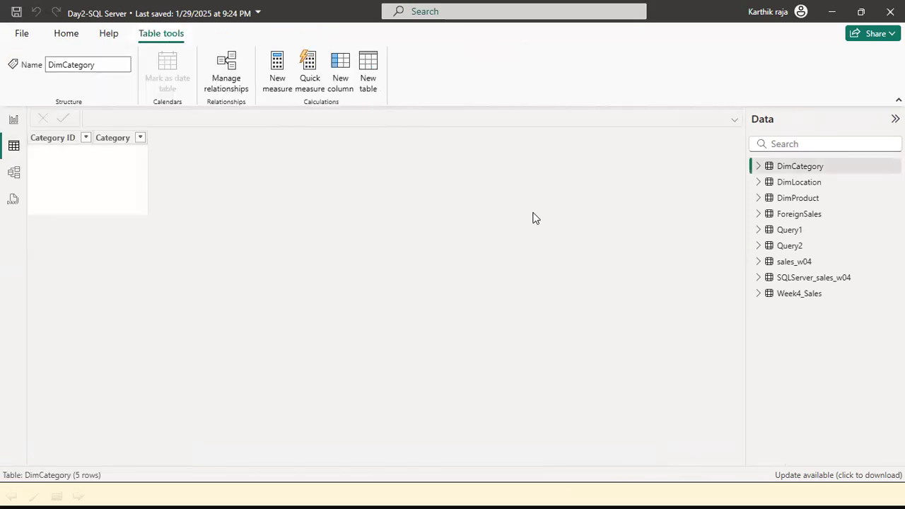
left_click(787, 184)
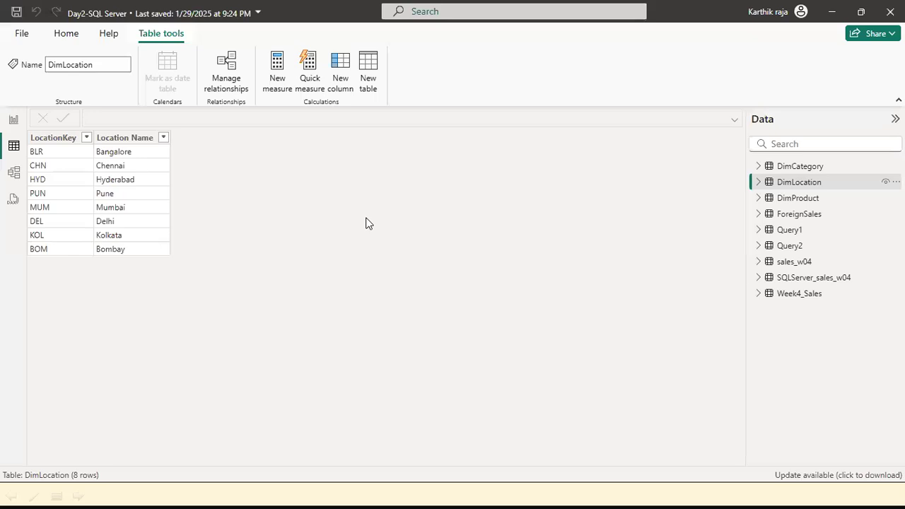
Step: Switch to SQL Server Management Studio and select the top 1000 rows of dbo.DimLocation
key("alt+Tab")
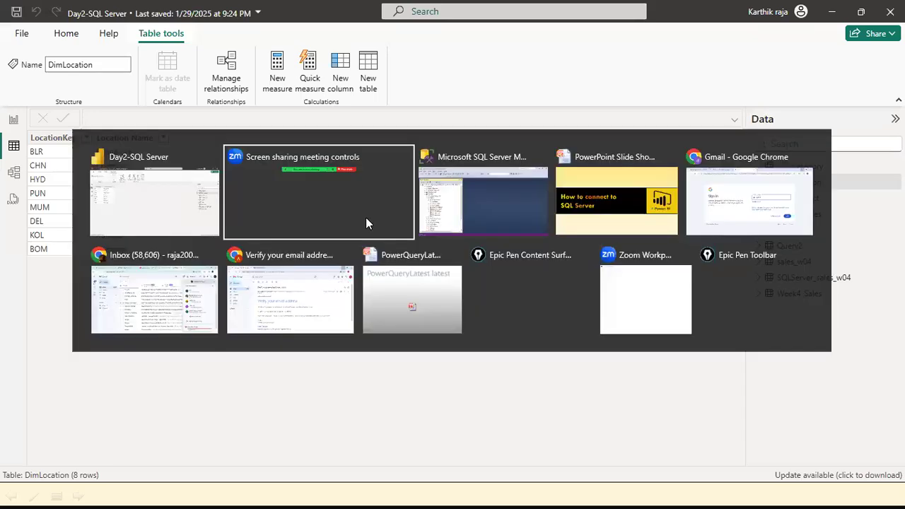
key("Tab")
left_click(154, 326)
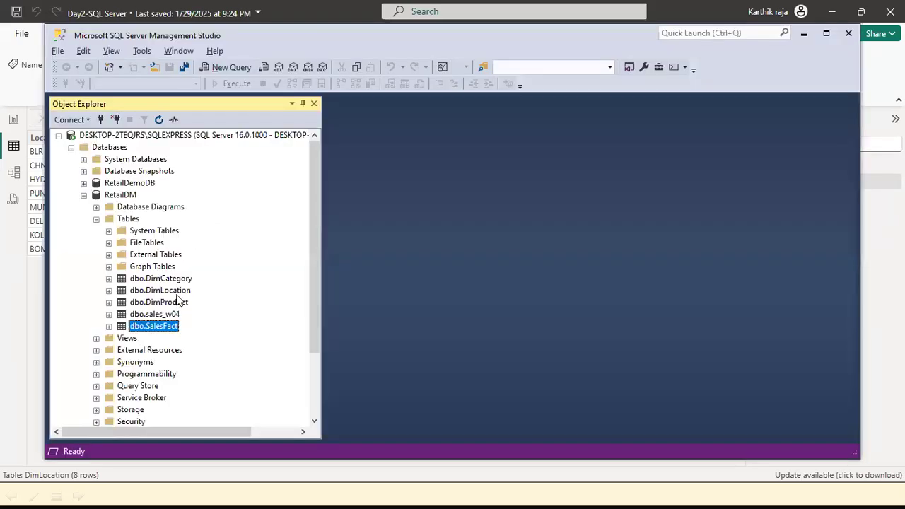
left_click(177, 292)
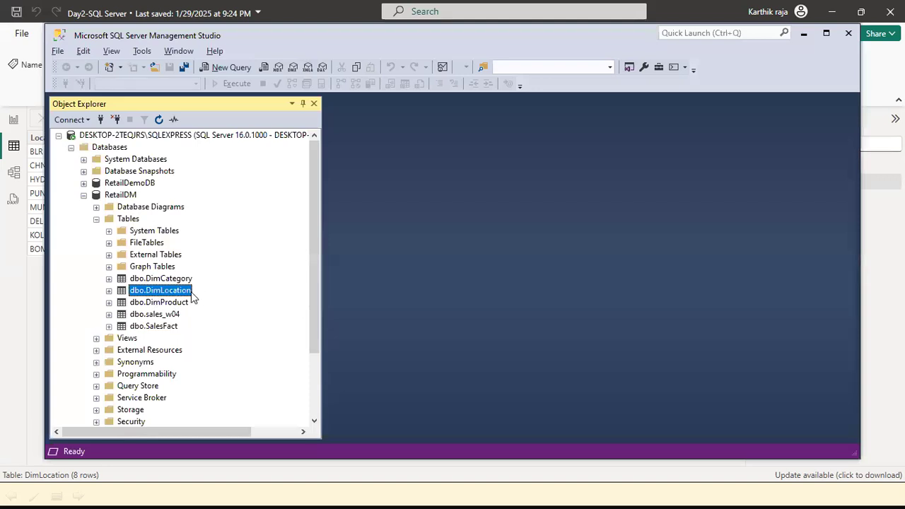
right_click(193, 296)
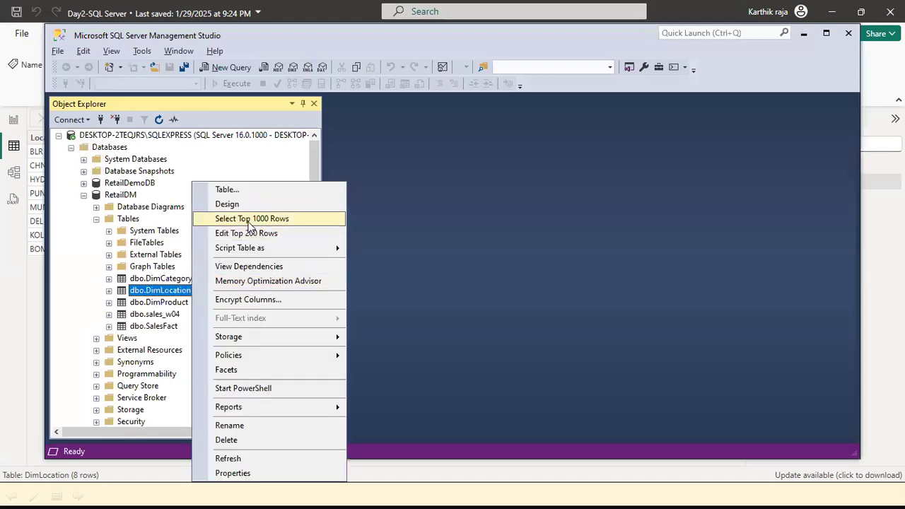
left_click(249, 221)
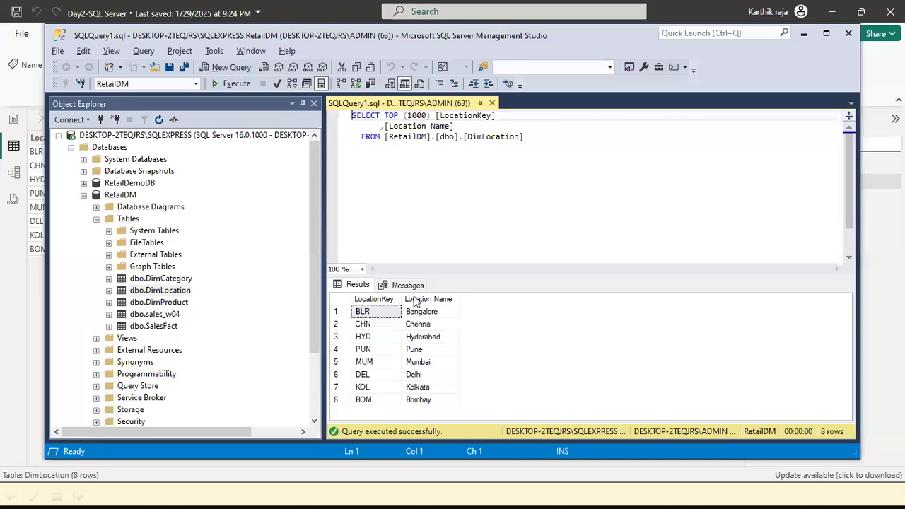
Step: Compare the imported DimLocation rows in Power BI Desktop with the query results in SQL Server Management Studio
left_click(30, 297)
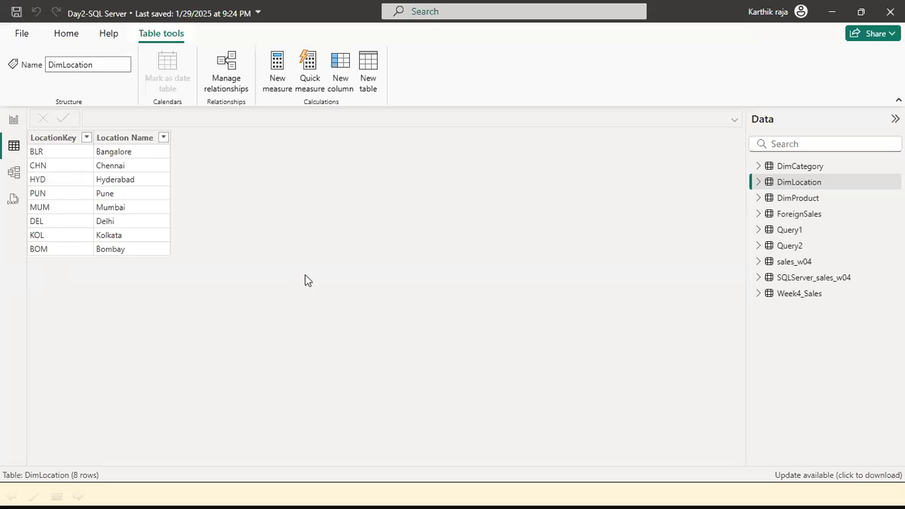
key("alt+Tab")
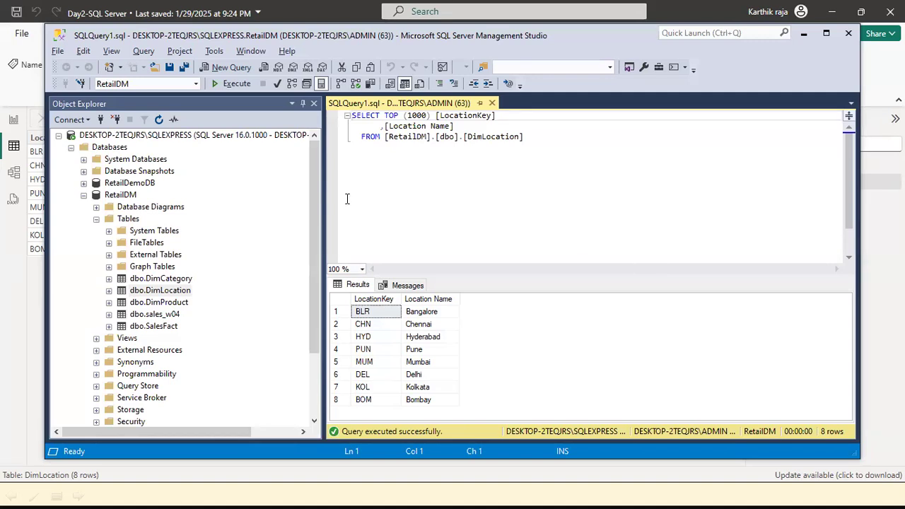
left_click(10, 337)
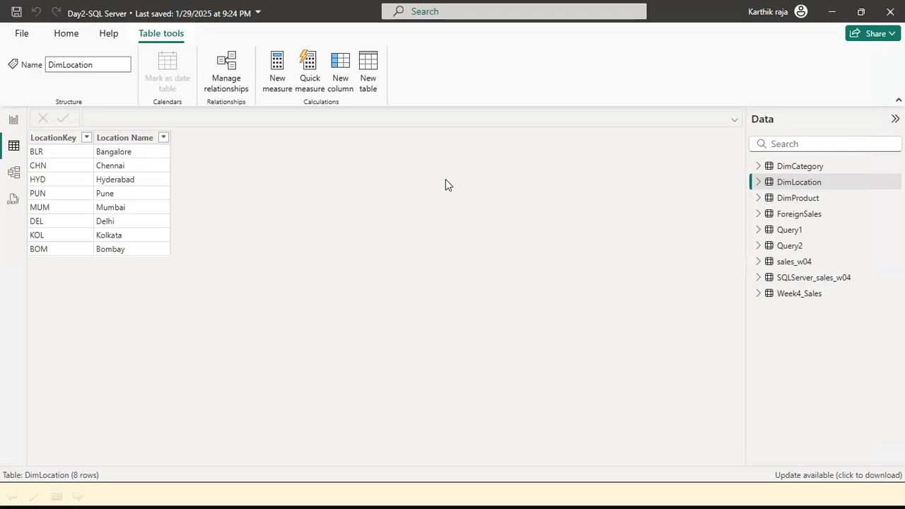
Step: Return to the report view and connect to the SQL Server DESKTOP-2TEQJRS\SQLEXPRESS in DirectQuery mode, without specifying a database
left_click(14, 120)
left_click(126, 88)
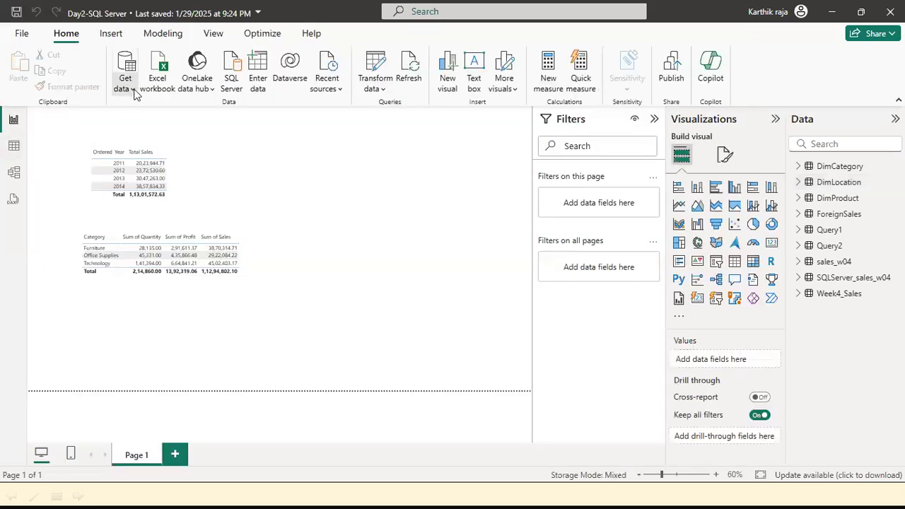
left_click(164, 217)
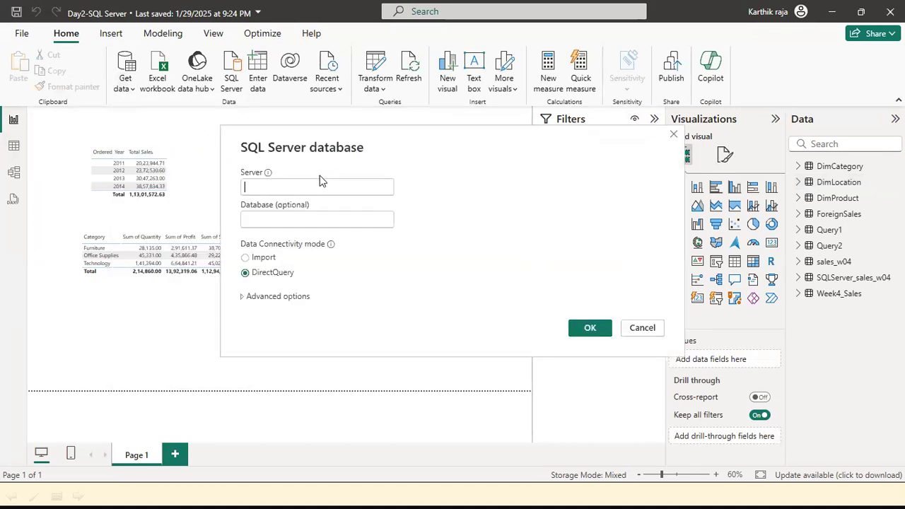
type("DESKTOP-2TEQJRS\\SQLEXPRESS")
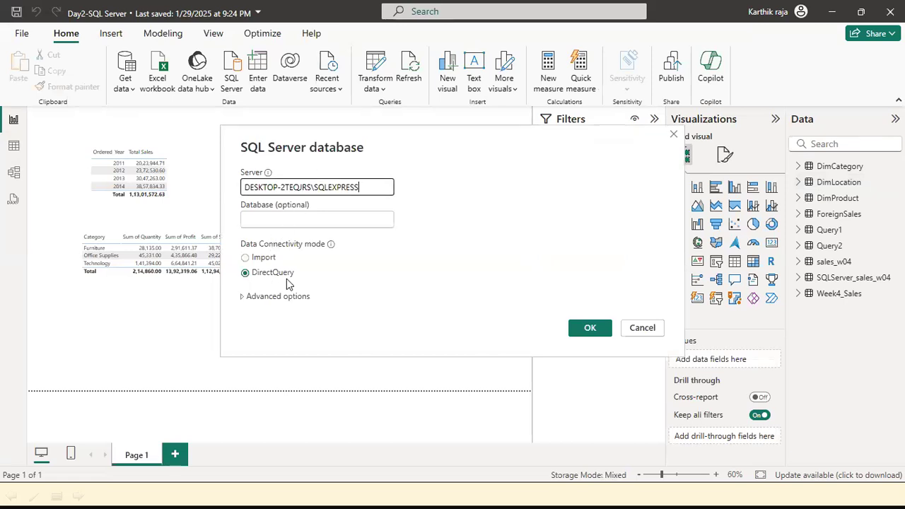
left_click(583, 332)
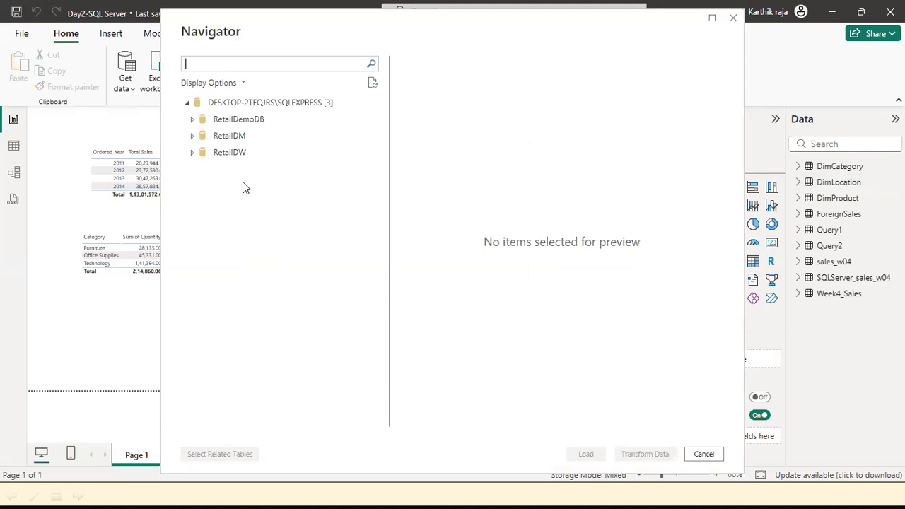
Step: Load the SalesFact table from the RetailDM database into the model
left_click(203, 136)
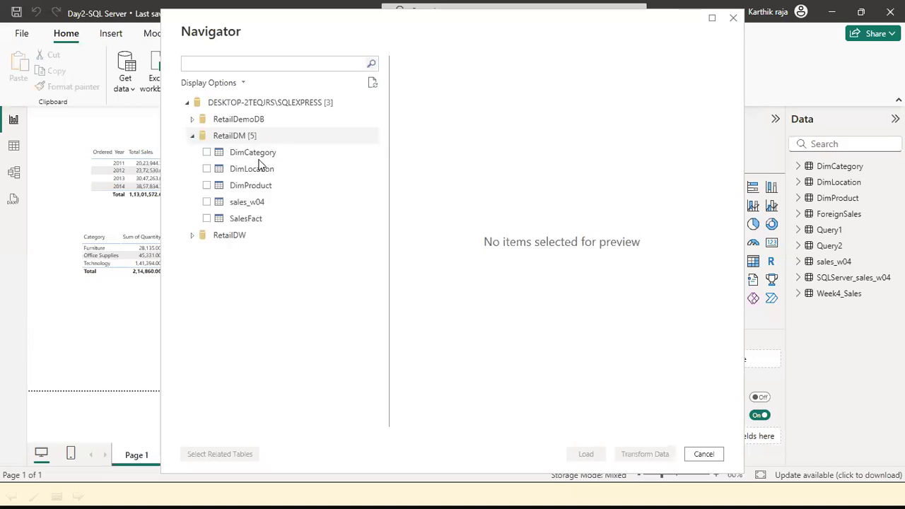
left_click(205, 219)
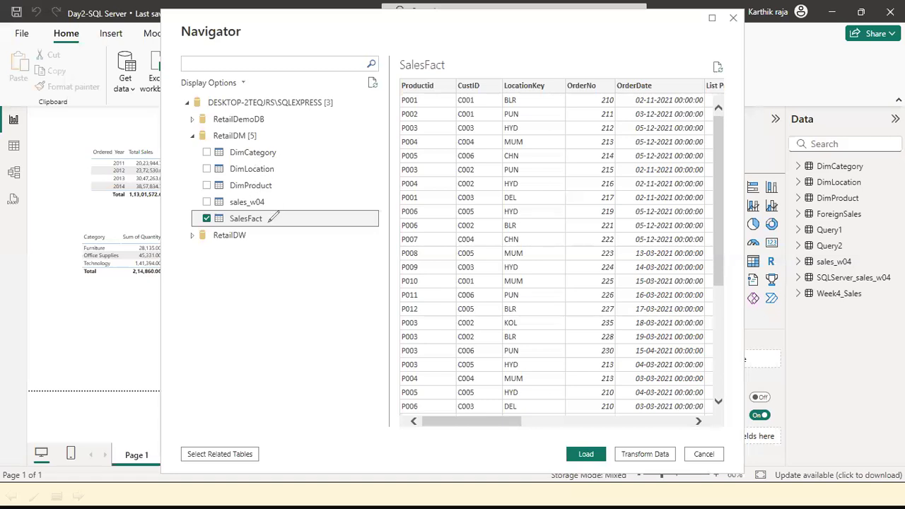
mouse_move(269, 210)
left_mouse_down()
mouse_move(246, 217)
mouse_move(267, 227)
mouse_move(274, 220)
mouse_move(263, 212)
left_mouse_up()
mouse_move(315, 205)
left_mouse_down()
mouse_move(313, 215)
mouse_move(353, 194)
mouse_move(358, 201)
left_mouse_up()
left_click_drag(318, 226, 363, 209)
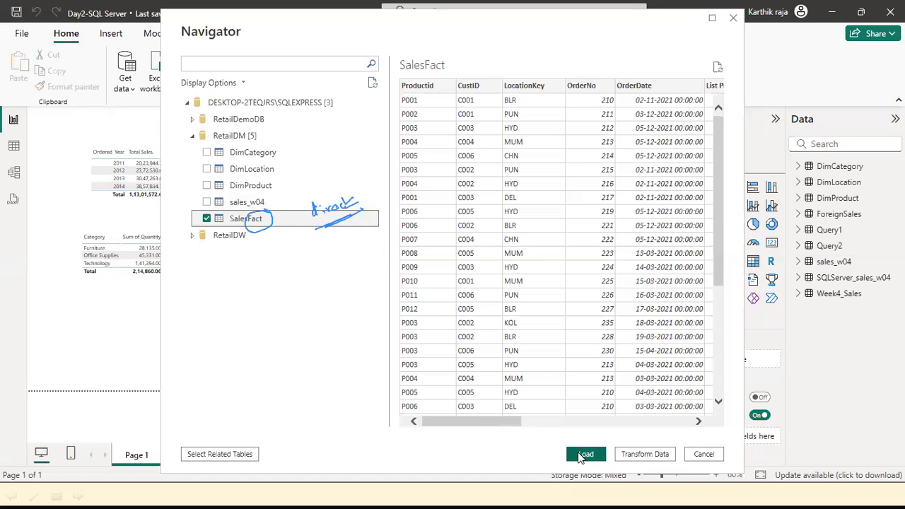
left_click(584, 454)
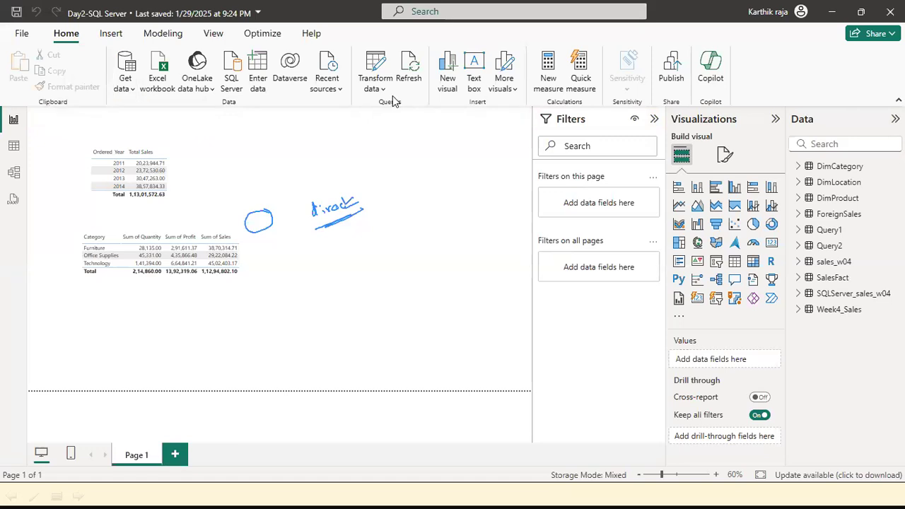
Step: Check in the table view whether the data of the SalesFact table can be displayed
left_click(13, 145)
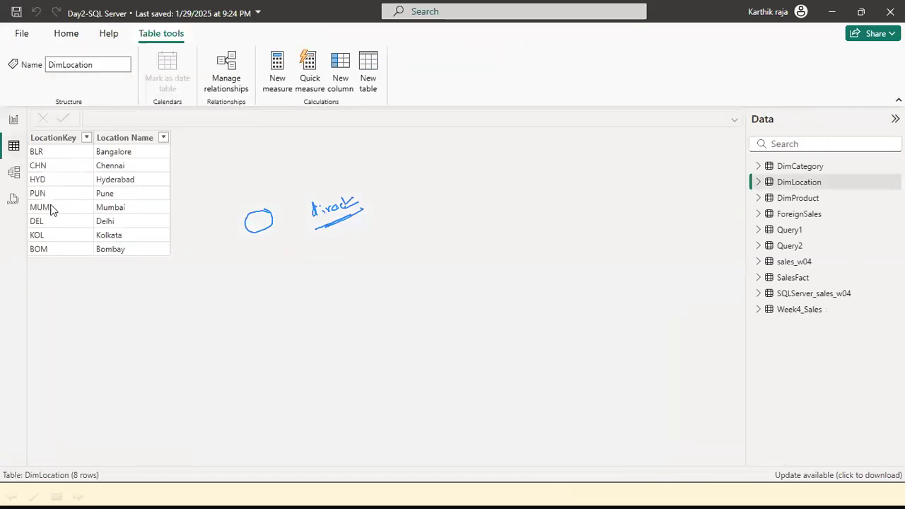
left_click(813, 277)
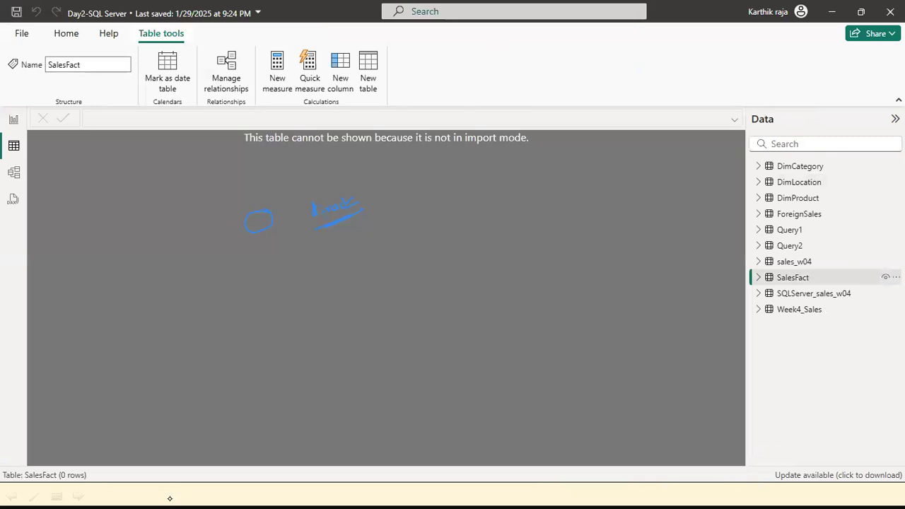
mouse_move(264, 124)
left_mouse_down()
mouse_move(396, 115)
mouse_move(545, 134)
mouse_move(290, 160)
left_mouse_up()
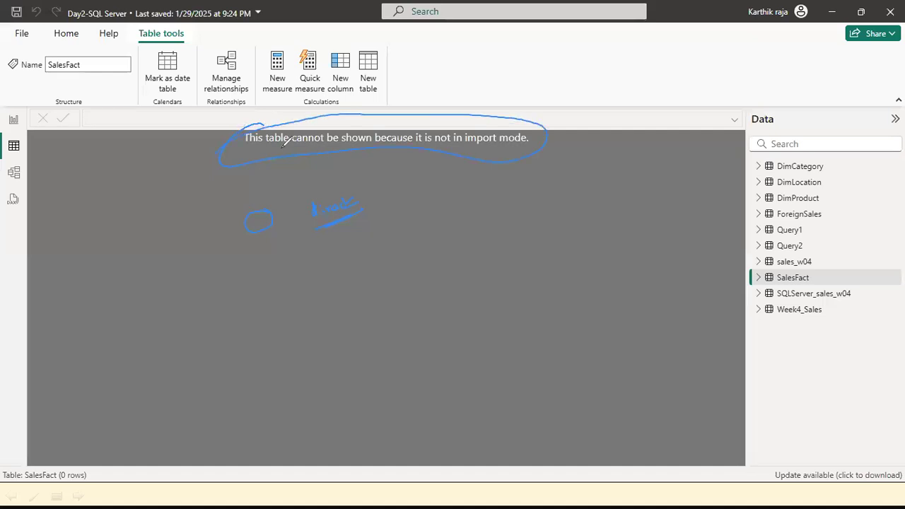
left_click_drag(435, 153, 508, 154)
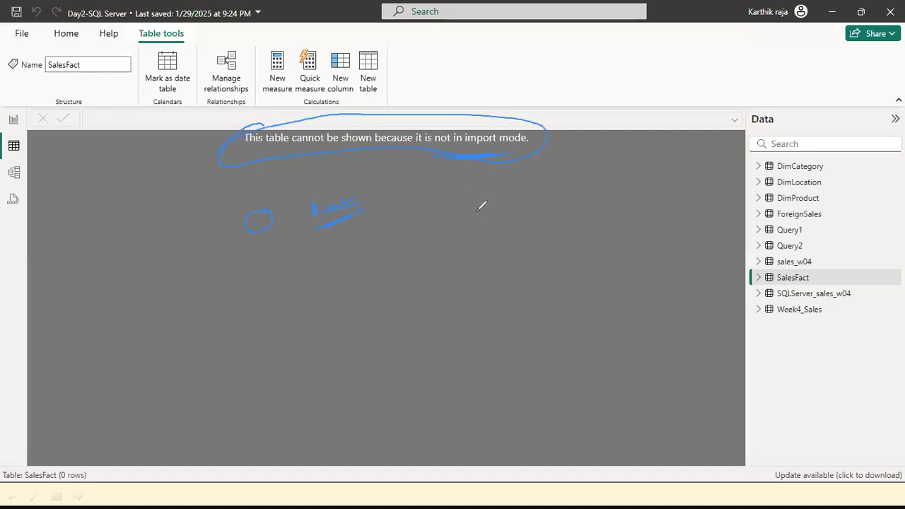
left_click_drag(514, 208, 531, 198)
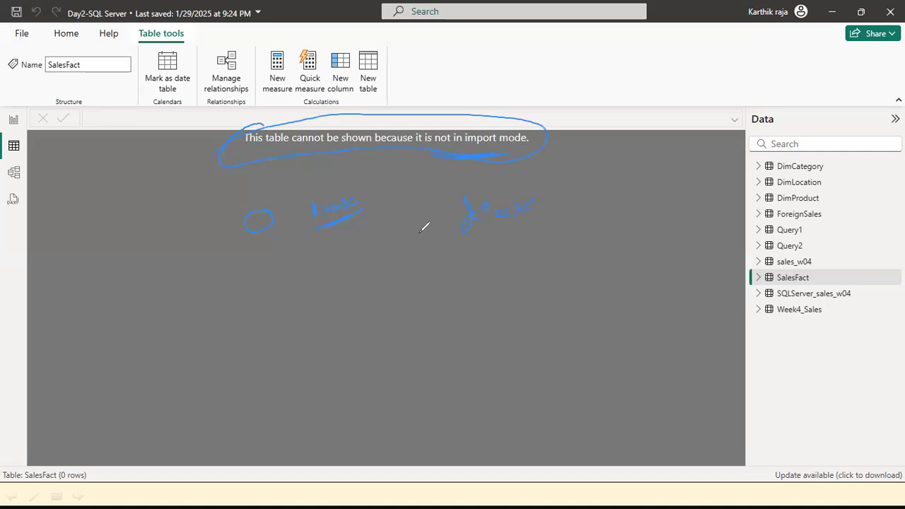
left_click_drag(304, 232, 358, 222)
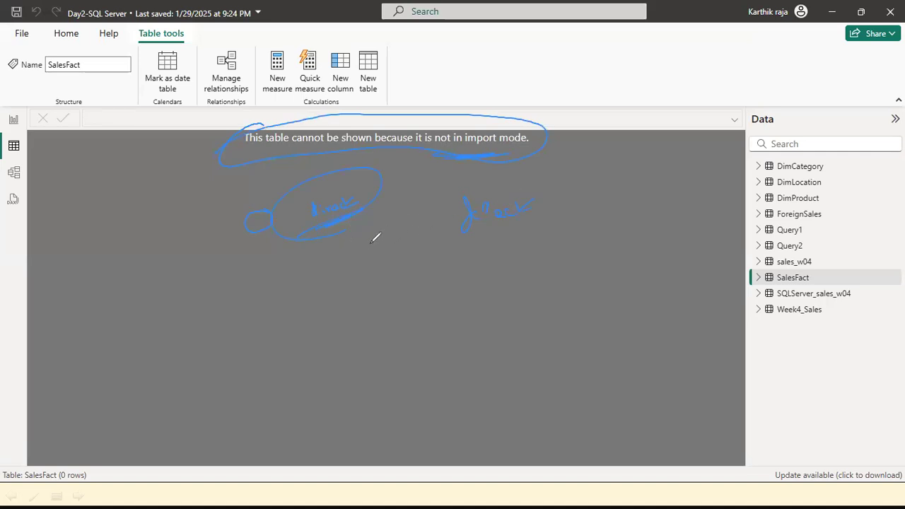
mouse_move(67, 214)
left_mouse_down()
mouse_move(141, 246)
mouse_move(137, 219)
left_mouse_up()
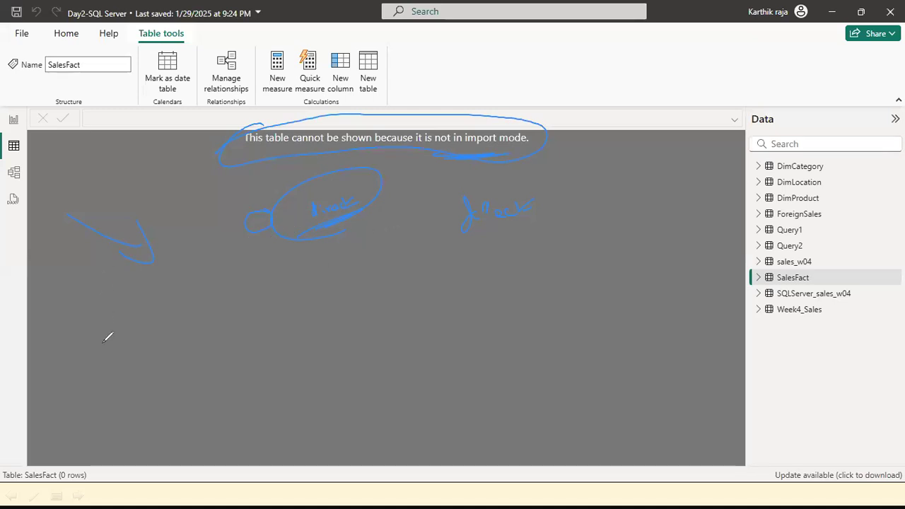
left_click_drag(104, 343, 98, 332)
left_click_drag(104, 297, 125, 290)
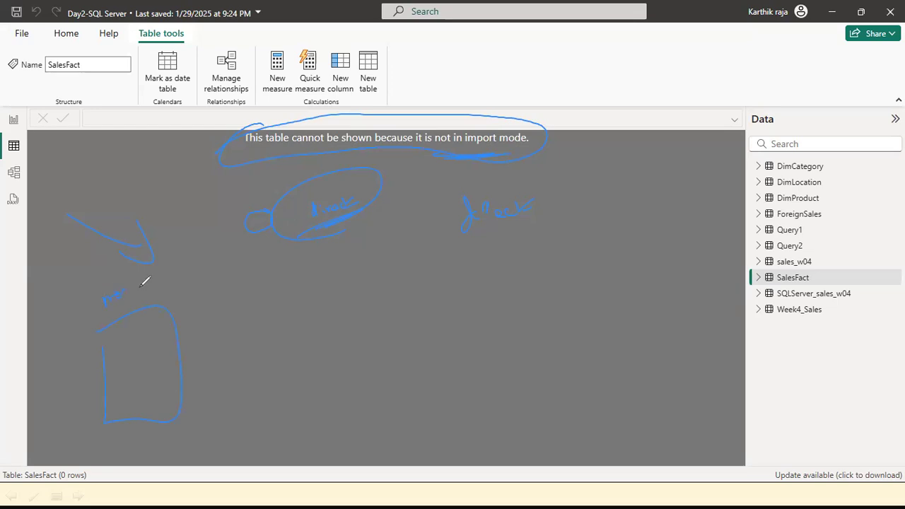
left_click_drag(177, 317, 193, 299)
left_click_drag(196, 323, 206, 324)
mouse_move(199, 355)
left_mouse_down()
mouse_move(211, 341)
mouse_move(204, 373)
left_mouse_up()
left_click_drag(210, 383, 203, 402)
left_click_drag(214, 405, 209, 414)
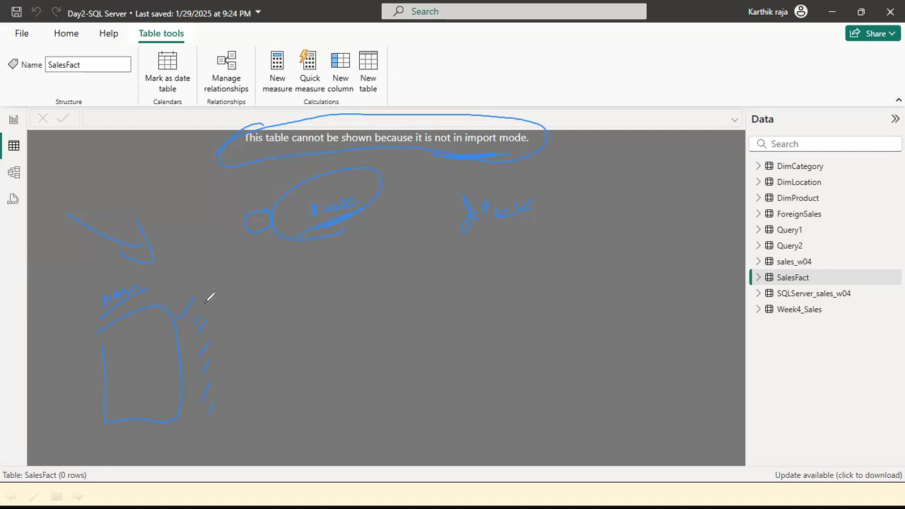
left_click_drag(134, 344, 129, 352)
mouse_move(148, 383)
left_mouse_down()
mouse_move(142, 390)
mouse_move(153, 411)
left_mouse_up()
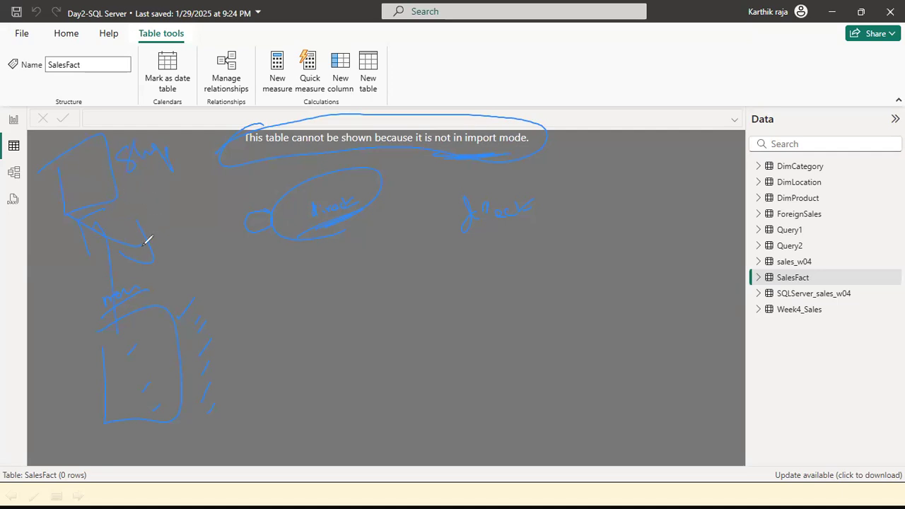
left_click_drag(58, 295, 70, 286)
left_click_drag(78, 330, 108, 286)
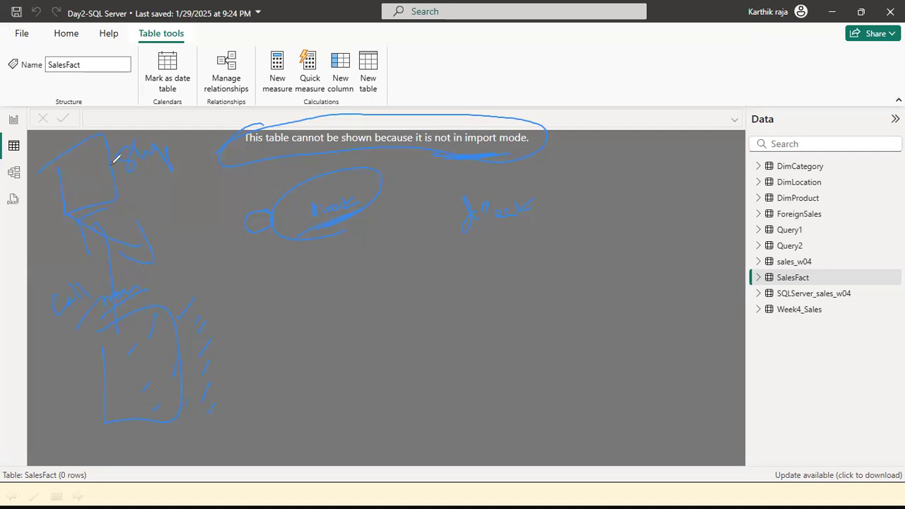
mouse_move(91, 170)
left_mouse_down()
mouse_move(92, 325)
mouse_move(90, 300)
left_mouse_up()
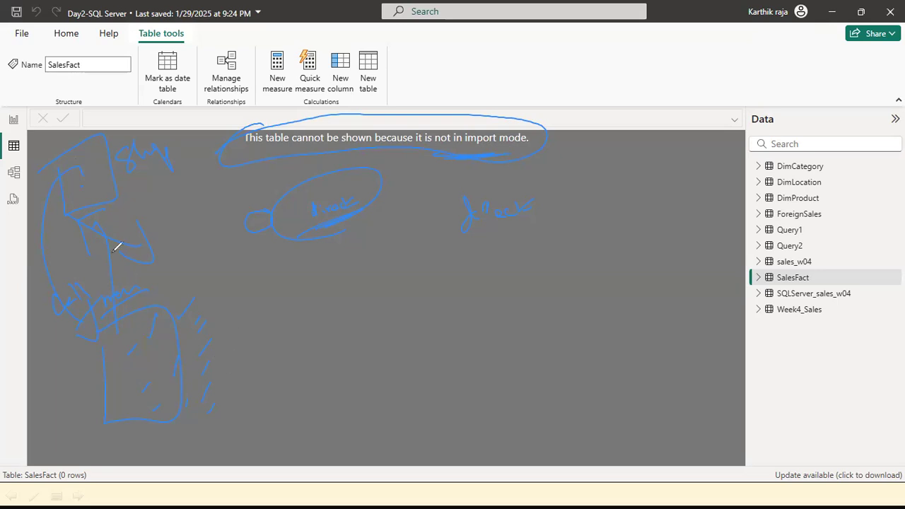
left_click_drag(347, 263, 344, 256)
left_click_drag(576, 265, 647, 361)
left_click_drag(594, 306, 594, 328)
mouse_move(589, 305)
left_mouse_down()
mouse_move(606, 319)
mouse_move(620, 317)
mouse_move(625, 285)
left_mouse_up()
mouse_move(348, 292)
left_mouse_down()
mouse_move(343, 315)
mouse_move(360, 325)
mouse_move(374, 318)
mouse_move(379, 335)
mouse_move(427, 327)
left_mouse_up()
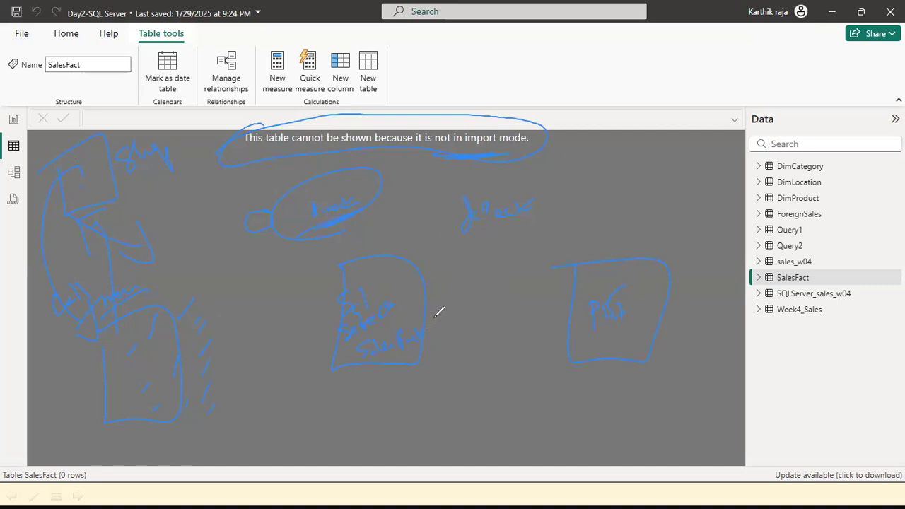
left_click_drag(562, 305, 532, 306)
left_click_drag(473, 273, 472, 287)
left_click(488, 271)
mouse_move(489, 277)
left_mouse_down()
mouse_move(489, 284)
mouse_move(535, 277)
left_mouse_up()
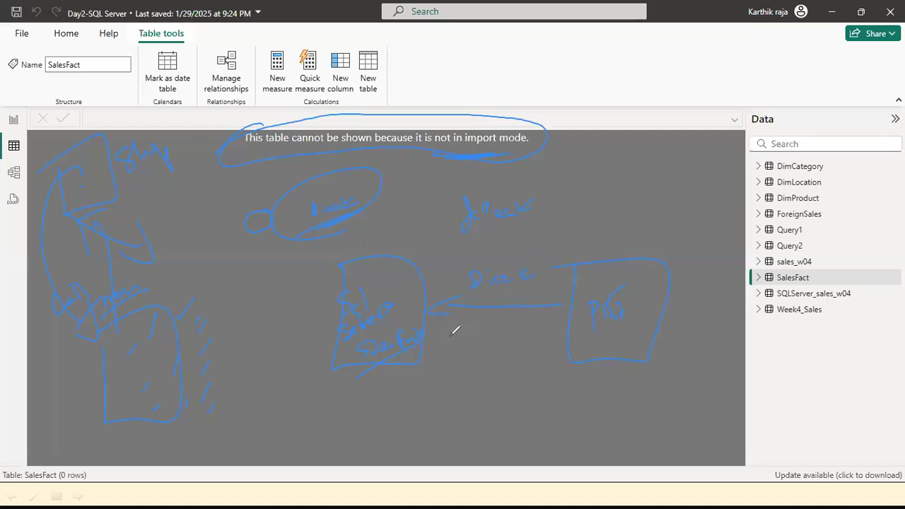
left_click_drag(458, 332, 499, 330)
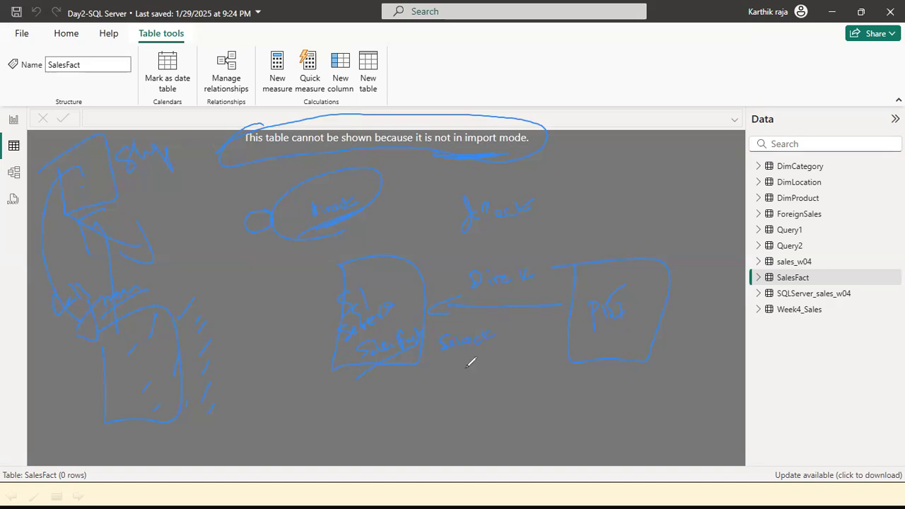
left_click_drag(465, 355, 529, 346)
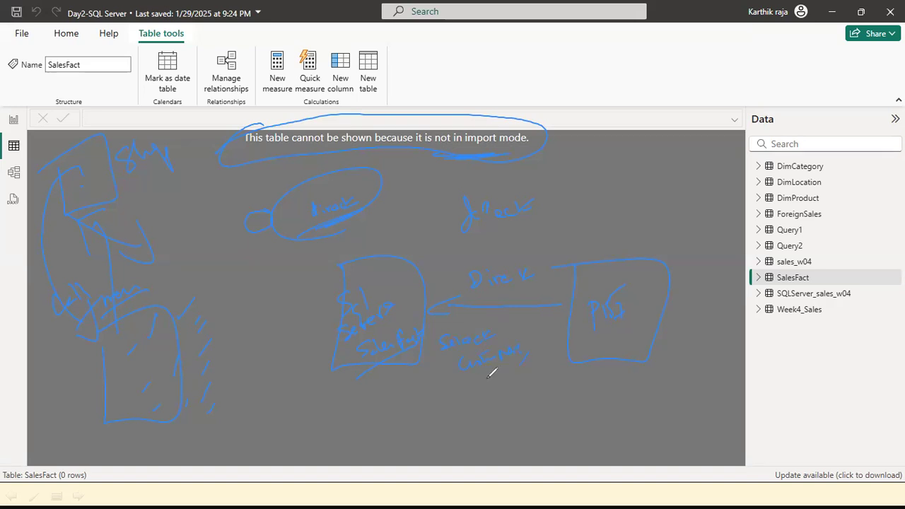
left_click_drag(449, 379, 460, 387)
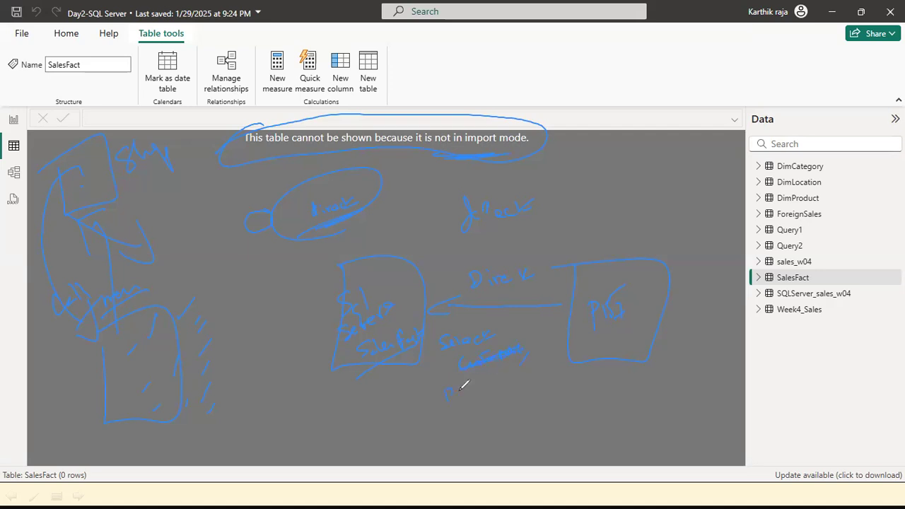
left_click_drag(497, 363, 521, 356)
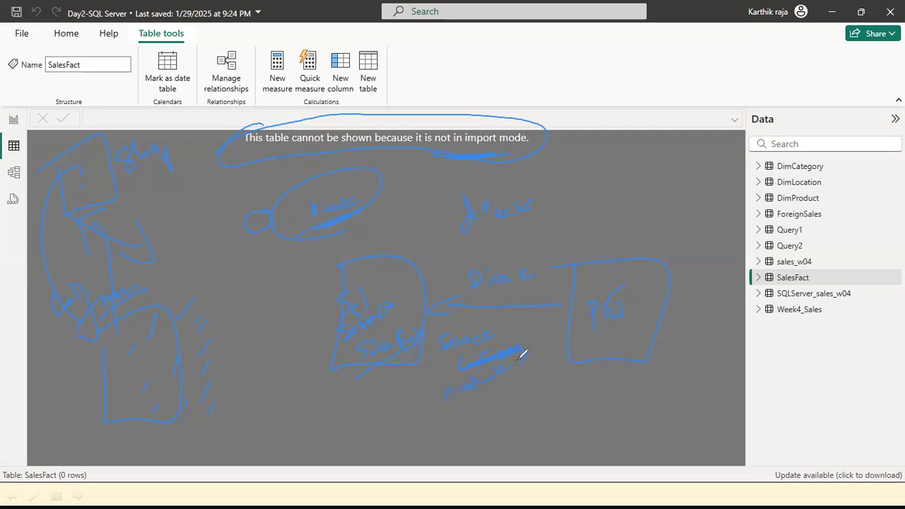
mouse_move(470, 406)
left_mouse_down()
mouse_move(476, 414)
mouse_move(516, 387)
mouse_move(545, 401)
left_mouse_up()
mouse_move(490, 433)
left_mouse_down()
mouse_move(558, 413)
mouse_move(560, 403)
mouse_move(596, 401)
left_mouse_up()
left_click_drag(519, 431, 550, 439)
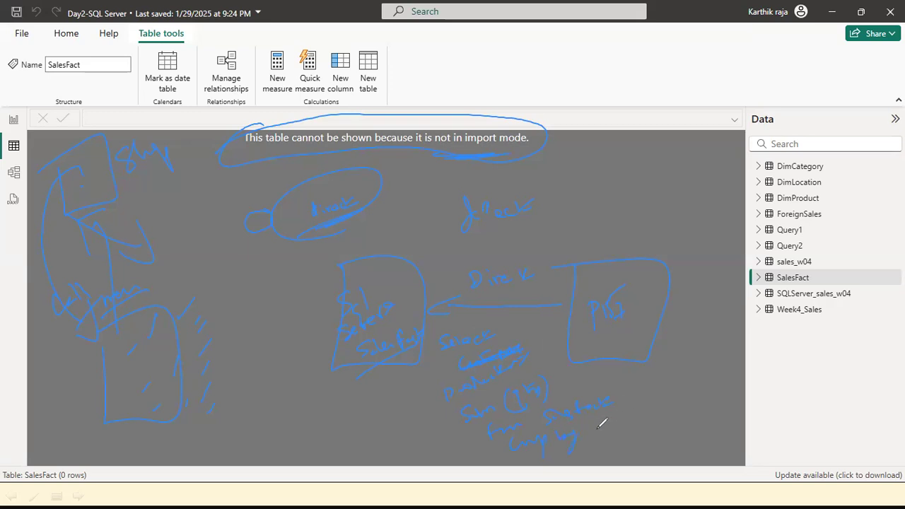
mouse_move(598, 420)
left_mouse_down()
mouse_move(642, 416)
mouse_move(667, 398)
mouse_move(691, 398)
left_mouse_up()
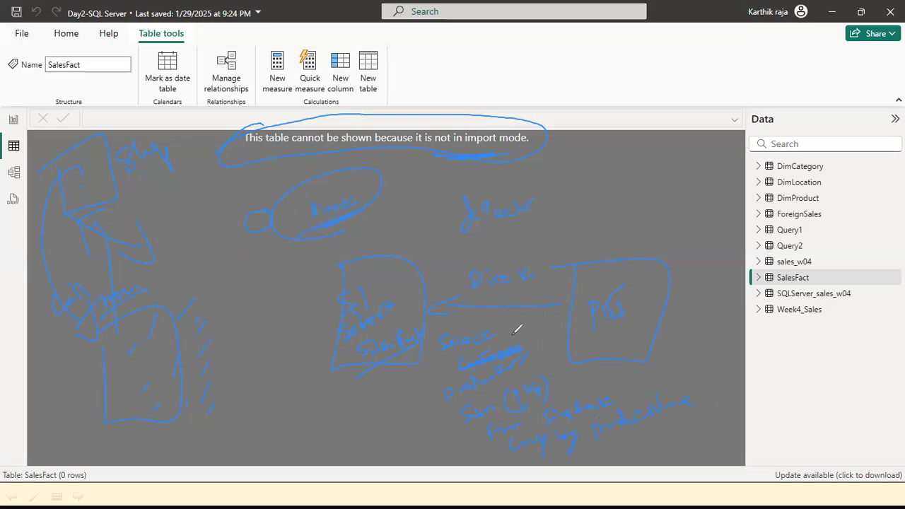
left_click_drag(488, 324, 504, 313)
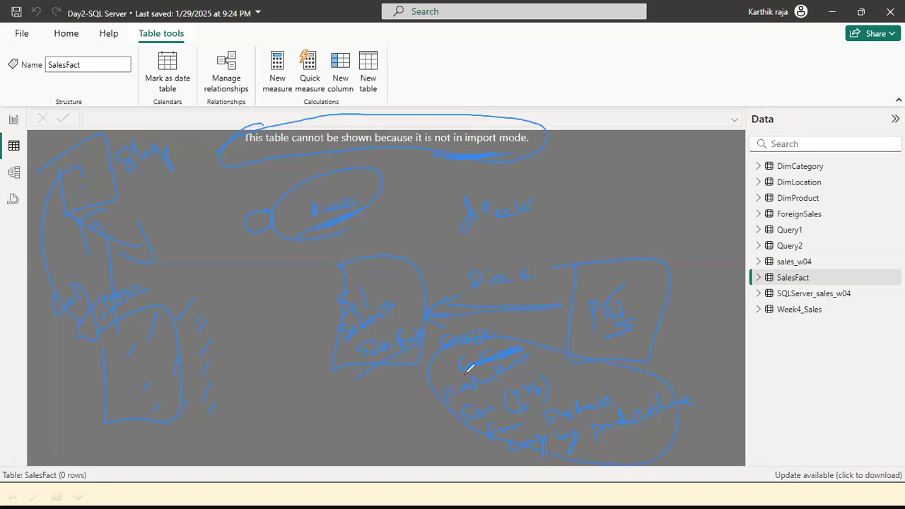
left_click_drag(669, 406, 662, 323)
mouse_move(663, 322)
left_mouse_down()
mouse_move(683, 318)
mouse_move(688, 347)
left_mouse_up()
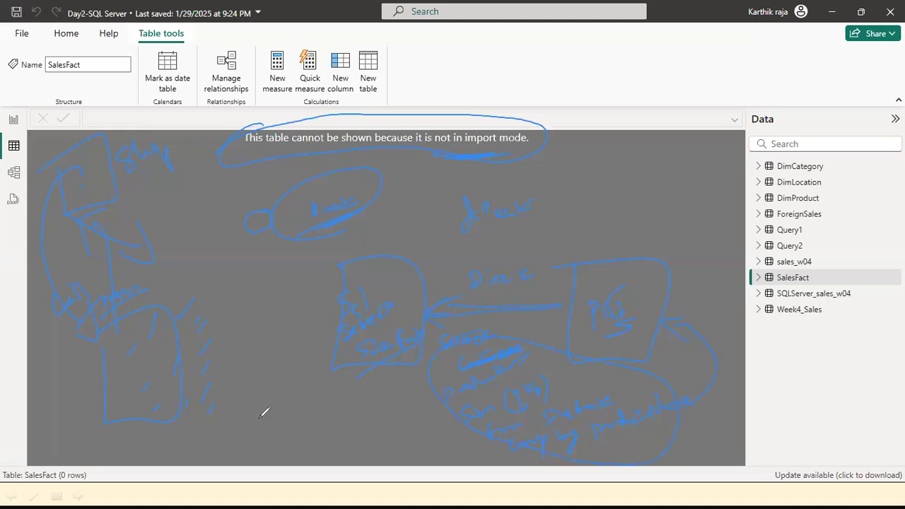
mouse_move(231, 418)
left_mouse_down()
mouse_move(236, 433)
mouse_move(259, 432)
left_mouse_up()
mouse_move(232, 289)
left_mouse_down()
mouse_move(254, 282)
mouse_move(273, 259)
mouse_move(297, 261)
mouse_move(288, 268)
left_mouse_up()
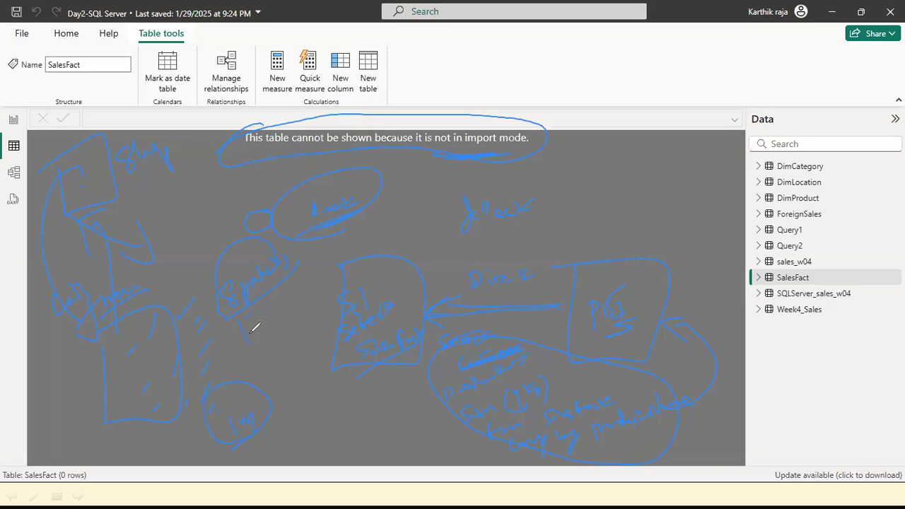
mouse_move(251, 318)
left_mouse_down()
mouse_move(254, 334)
mouse_move(306, 296)
left_mouse_up()
left_click_drag(252, 353, 312, 291)
mouse_move(284, 329)
left_mouse_down()
mouse_move(281, 351)
mouse_move(292, 329)
left_mouse_up()
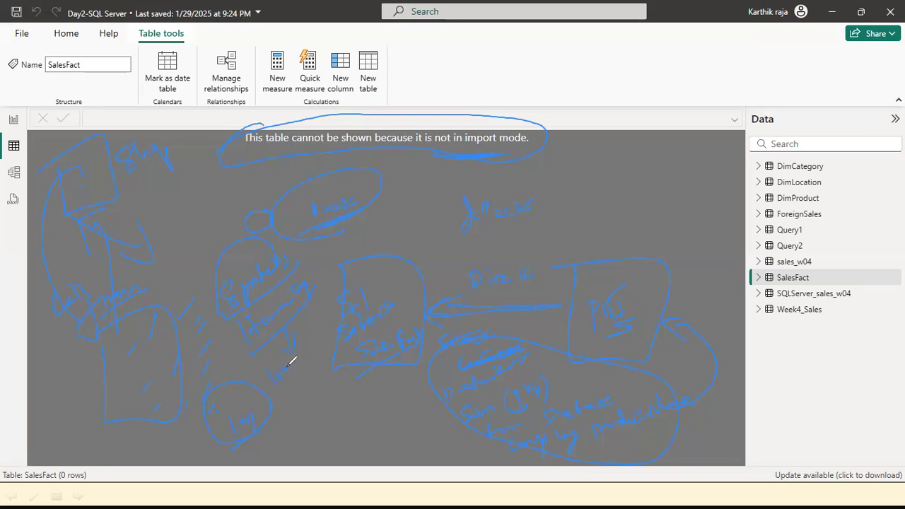
mouse_move(297, 360)
left_mouse_down()
mouse_move(298, 371)
mouse_move(310, 354)
left_mouse_up()
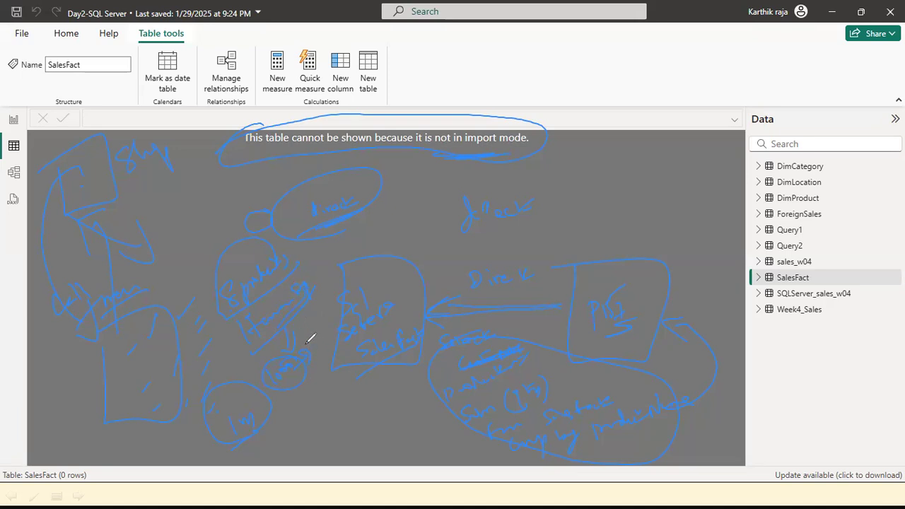
mouse_move(598, 150)
left_mouse_down()
mouse_move(643, 162)
mouse_move(705, 152)
left_mouse_up()
mouse_move(597, 186)
left_mouse_down()
mouse_move(602, 196)
mouse_move(622, 194)
mouse_move(634, 182)
mouse_move(647, 195)
left_mouse_up()
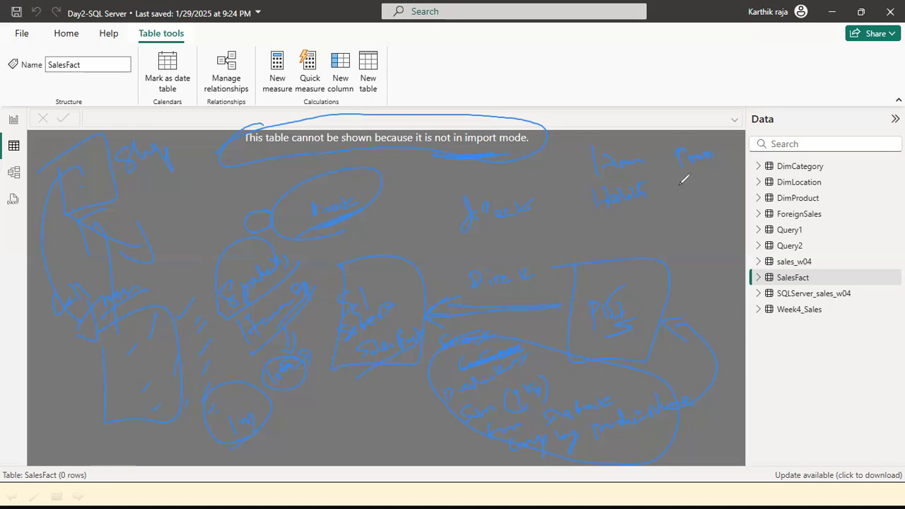
left_click_drag(687, 183, 715, 187)
left_click_drag(570, 165, 593, 221)
mouse_move(566, 149)
left_mouse_down()
mouse_move(614, 179)
mouse_move(570, 177)
mouse_move(681, 154)
mouse_move(676, 169)
mouse_move(697, 144)
left_mouse_up()
left_click_drag(703, 176, 699, 184)
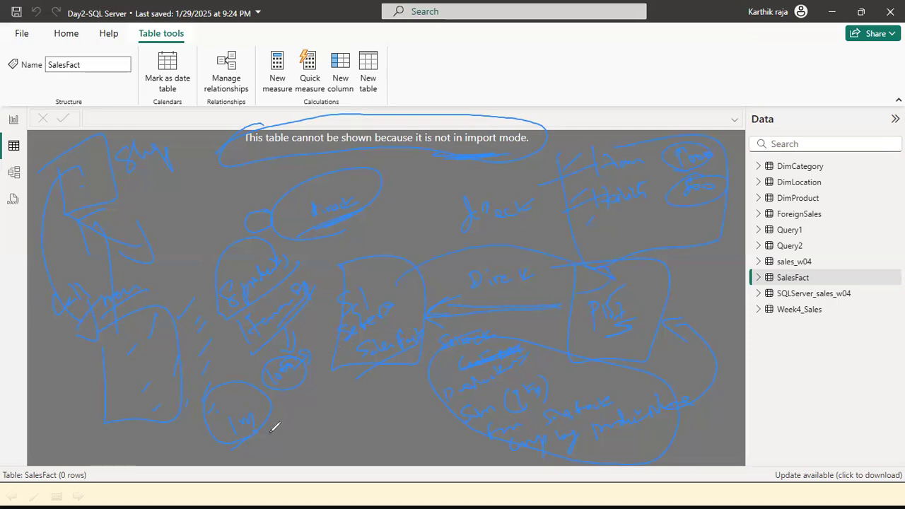
mouse_move(279, 422)
left_mouse_down()
mouse_move(287, 440)
mouse_move(334, 418)
left_mouse_up()
left_click_drag(348, 404, 299, 456)
left_click_drag(262, 430, 321, 386)
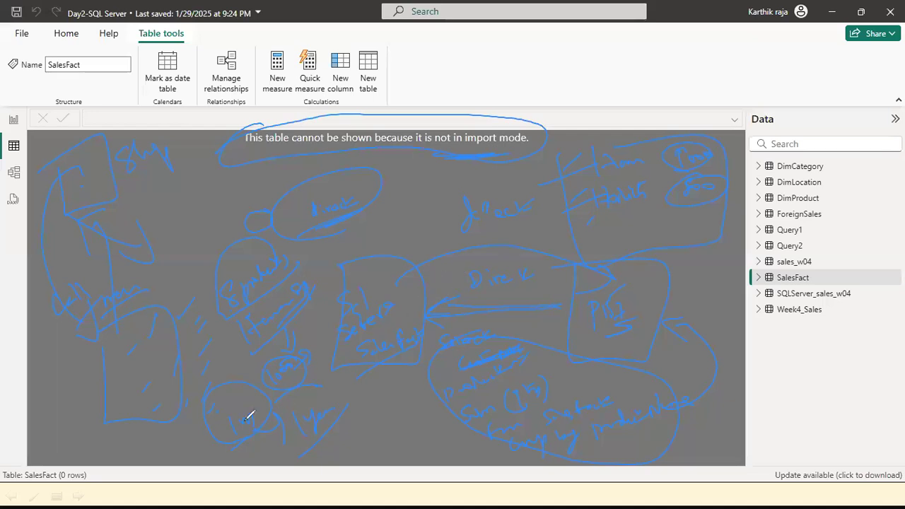
left_click_drag(177, 197, 186, 195)
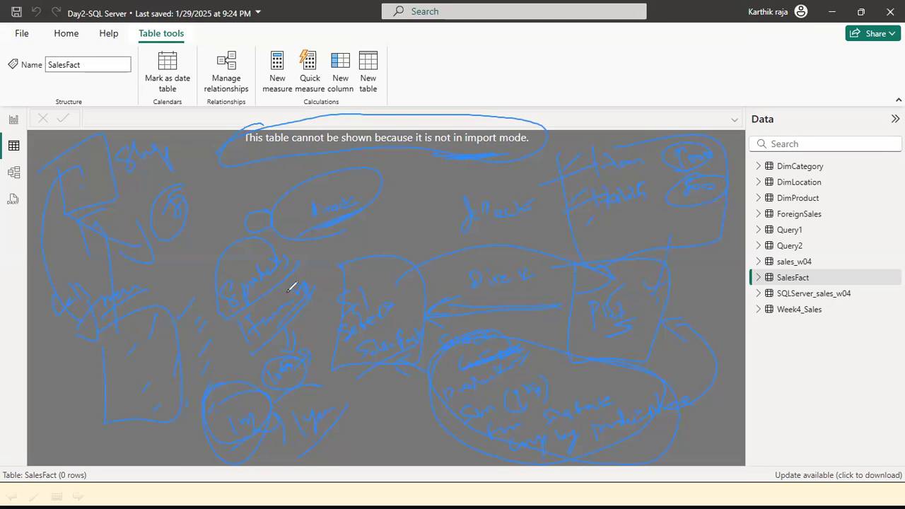
mouse_move(379, 234)
left_mouse_down()
mouse_move(381, 261)
mouse_move(396, 263)
mouse_move(381, 265)
left_mouse_up()
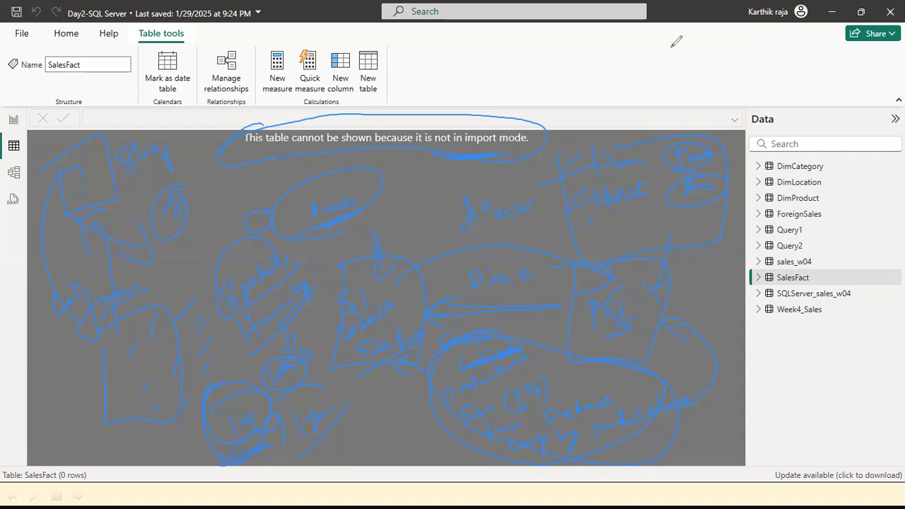
key("e")
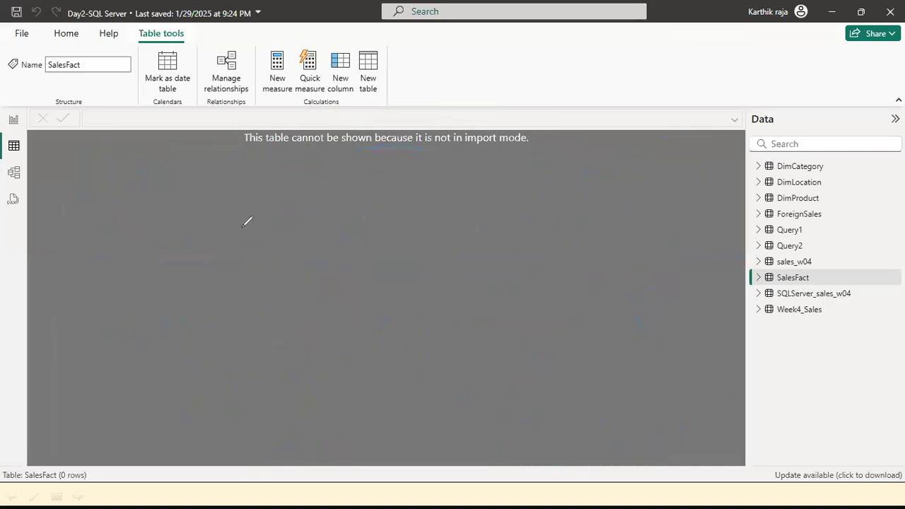
mouse_move(146, 338)
left_mouse_down()
mouse_move(149, 229)
mouse_move(247, 256)
left_mouse_up()
left_click_drag(425, 235, 408, 245)
left_click_drag(436, 274, 440, 303)
mouse_move(430, 278)
left_mouse_down()
mouse_move(439, 289)
mouse_move(454, 275)
mouse_move(474, 297)
left_mouse_up()
left_click(464, 271)
mouse_move(379, 278)
left_mouse_down()
mouse_move(256, 285)
mouse_move(279, 299)
left_mouse_up()
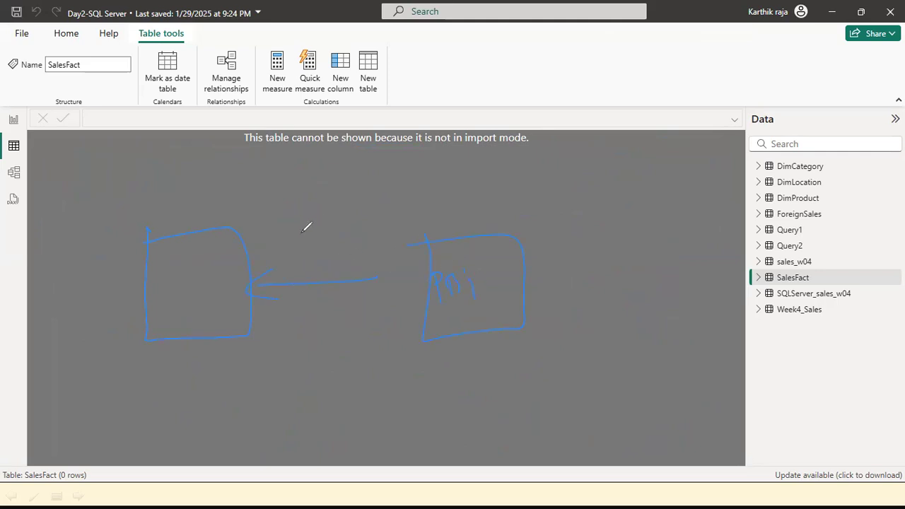
mouse_move(300, 263)
left_mouse_down()
mouse_move(304, 274)
mouse_move(340, 249)
mouse_move(346, 263)
left_mouse_up()
left_click_drag(263, 212, 256, 237)
mouse_move(271, 232)
left_mouse_down()
mouse_move(276, 223)
mouse_move(277, 244)
left_mouse_up()
left_click_drag(283, 212, 285, 247)
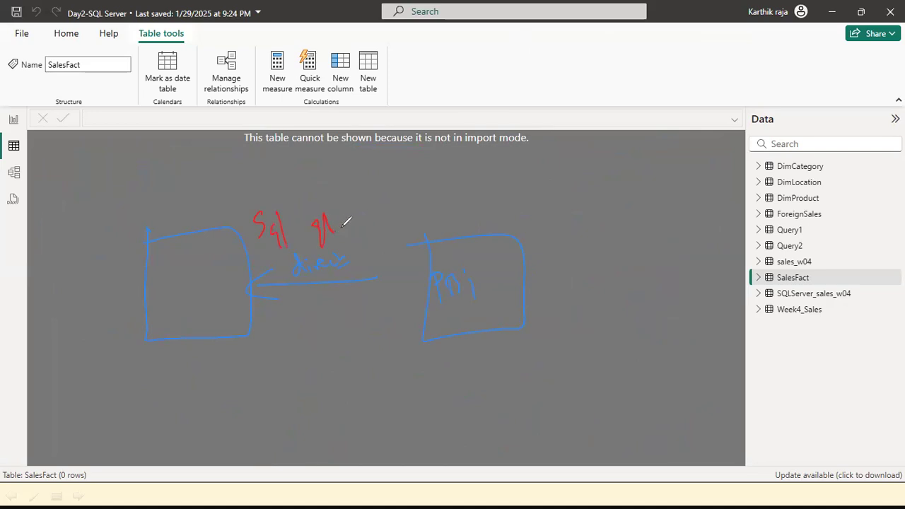
left_click_drag(346, 222, 358, 237)
mouse_move(164, 259)
left_mouse_down()
mouse_move(182, 292)
mouse_move(176, 284)
mouse_move(172, 309)
mouse_move(196, 297)
mouse_move(163, 301)
mouse_move(198, 300)
left_mouse_up()
mouse_move(198, 333)
left_mouse_down()
mouse_move(244, 315)
mouse_move(234, 322)
left_mouse_up()
mouse_move(216, 364)
left_mouse_down()
mouse_move(222, 381)
mouse_move(246, 360)
left_mouse_up()
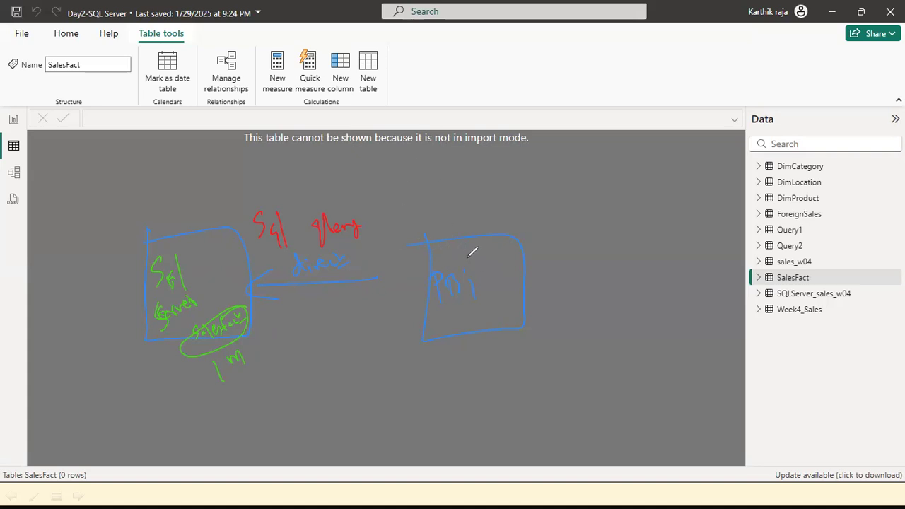
left_click_drag(369, 223, 406, 187)
mouse_move(268, 245)
left_mouse_down()
mouse_move(230, 265)
mouse_move(237, 283)
left_mouse_up()
mouse_move(256, 253)
left_mouse_down()
mouse_move(224, 307)
mouse_move(241, 294)
left_mouse_up()
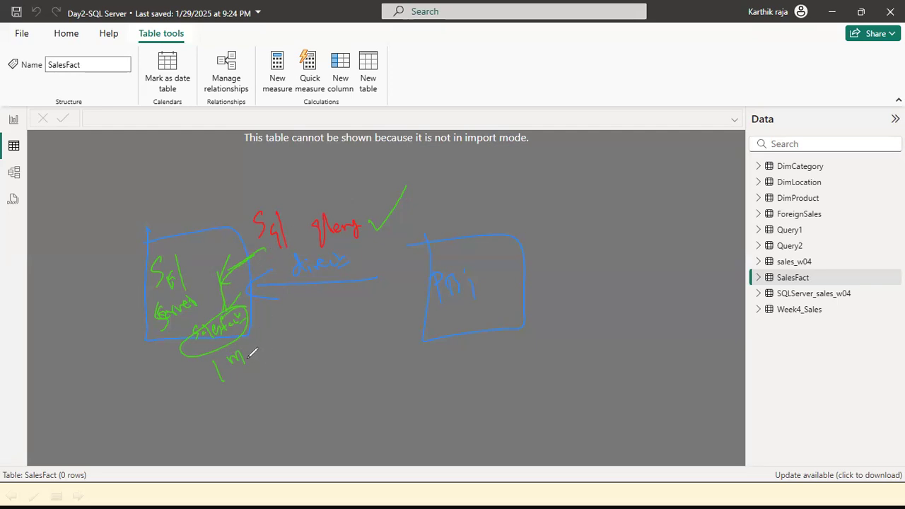
left_click_drag(251, 352, 400, 324)
left_click_drag(385, 324, 382, 339)
left_click_drag(322, 376, 375, 366)
left_click_drag(307, 410, 380, 382)
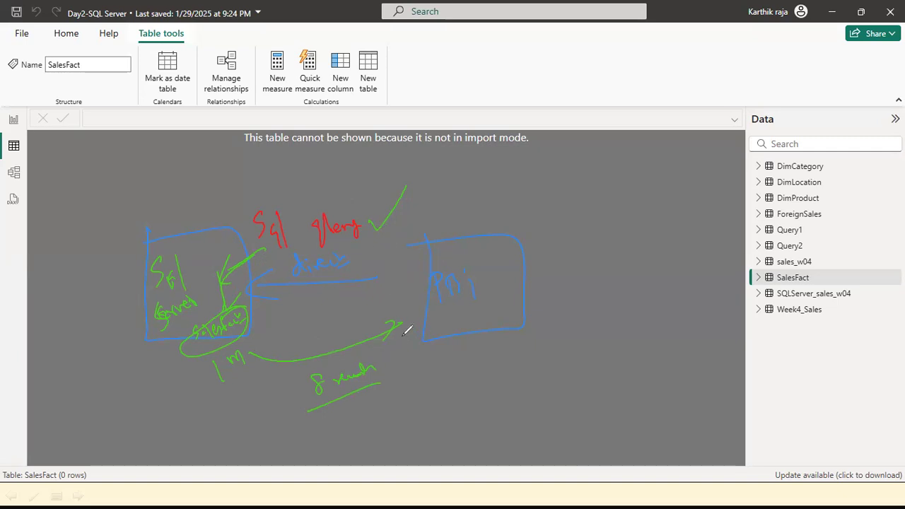
mouse_move(418, 248)
left_mouse_down()
mouse_move(271, 269)
mouse_move(251, 306)
left_mouse_up()
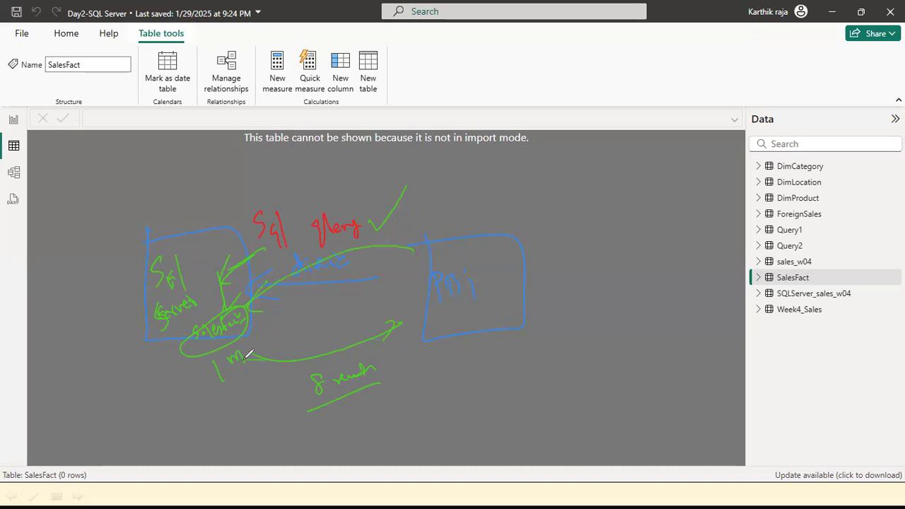
left_click_drag(383, 317, 388, 346)
mouse_move(197, 365)
left_mouse_down()
mouse_move(206, 390)
mouse_move(239, 376)
left_mouse_up()
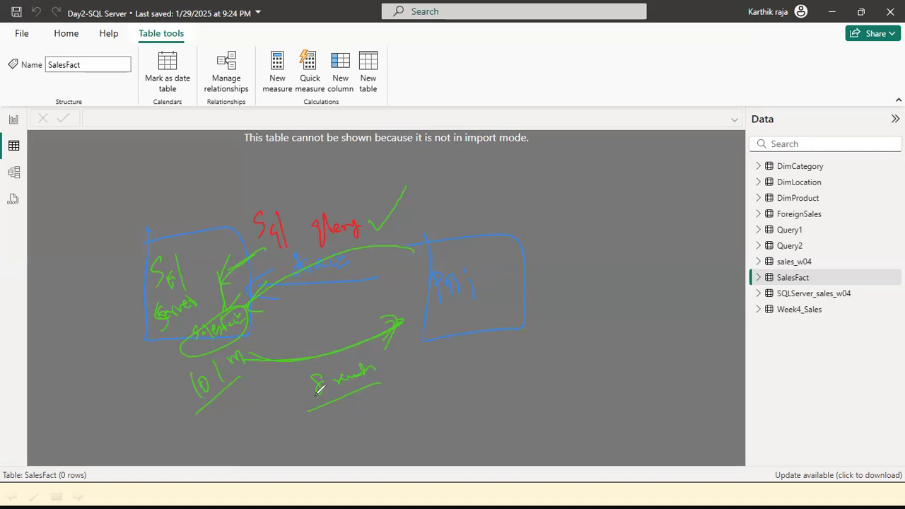
mouse_move(585, 169)
left_mouse_down()
mouse_move(589, 203)
mouse_move(618, 188)
mouse_move(671, 209)
mouse_move(689, 193)
left_mouse_up()
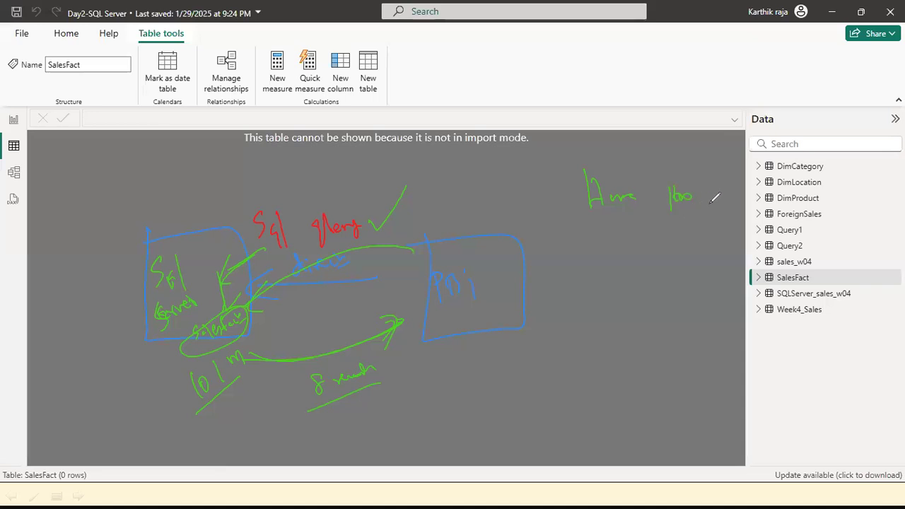
mouse_move(595, 229)
left_mouse_down()
mouse_move(594, 256)
mouse_move(603, 255)
left_mouse_up()
left_click_drag(596, 245, 714, 236)
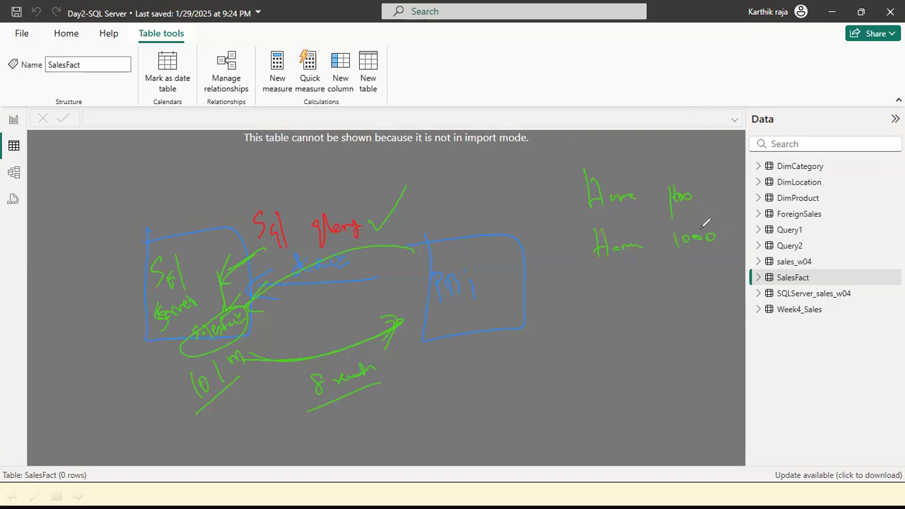
mouse_move(599, 268)
left_mouse_down()
mouse_move(611, 292)
mouse_move(729, 280)
left_mouse_up()
left_click_drag(572, 167, 642, 460)
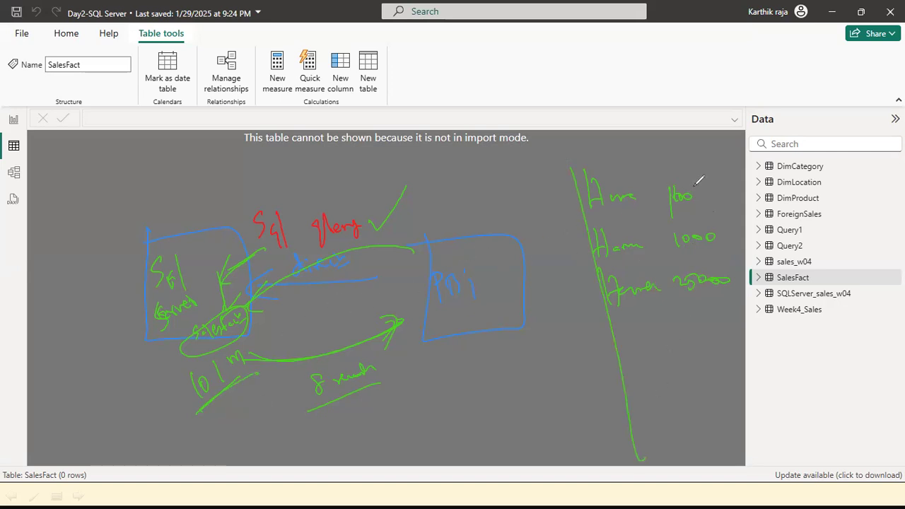
mouse_move(577, 187)
left_mouse_down()
mouse_move(600, 258)
mouse_move(572, 313)
mouse_move(578, 327)
left_mouse_up()
mouse_move(549, 340)
left_mouse_down()
mouse_move(565, 347)
mouse_move(561, 357)
mouse_move(600, 346)
left_mouse_up()
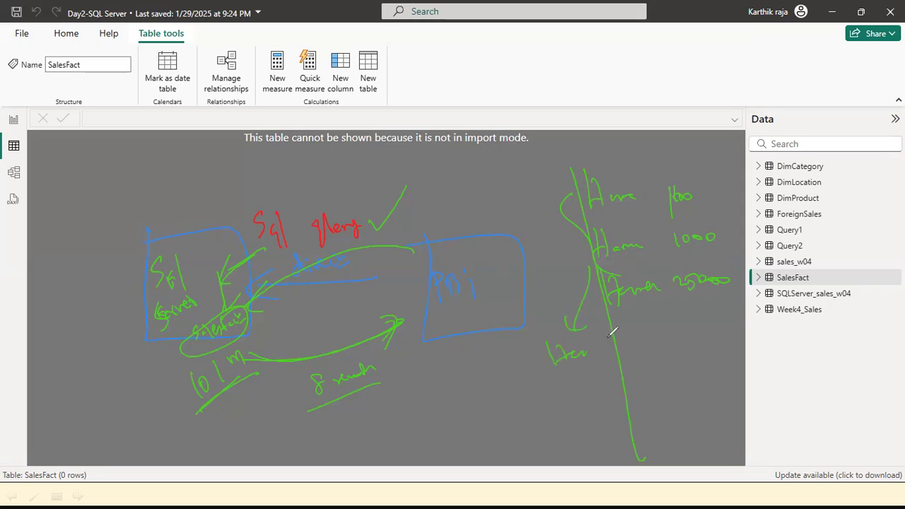
mouse_move(722, 232)
left_mouse_down()
mouse_move(738, 226)
mouse_move(735, 274)
left_mouse_up()
mouse_move(706, 200)
left_mouse_down()
mouse_move(720, 185)
mouse_move(700, 300)
left_mouse_up()
left_click_drag(697, 161, 701, 301)
left_click_drag(615, 350, 671, 338)
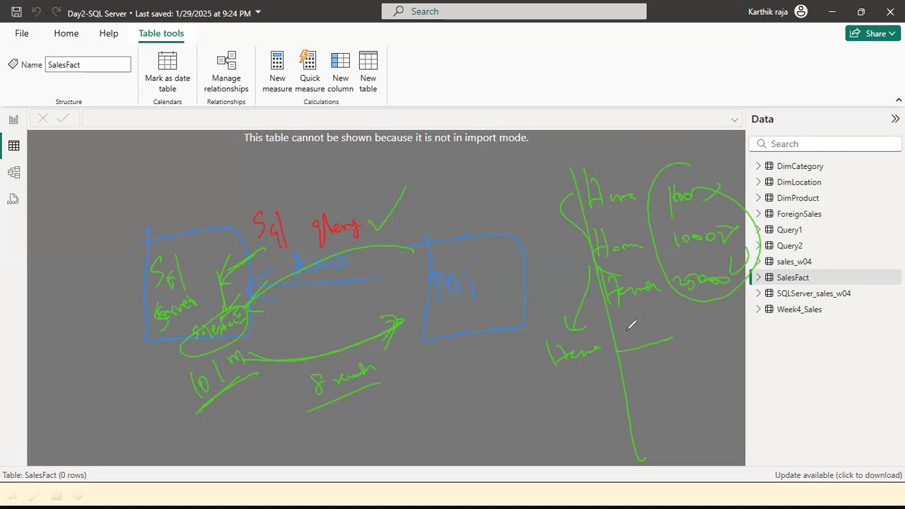
mouse_move(627, 325)
left_mouse_down()
mouse_move(667, 323)
mouse_move(675, 309)
mouse_move(687, 316)
left_mouse_up()
mouse_move(633, 361)
left_mouse_down()
mouse_move(642, 358)
mouse_move(648, 370)
mouse_move(687, 364)
left_mouse_up()
left_click_drag(632, 365, 636, 369)
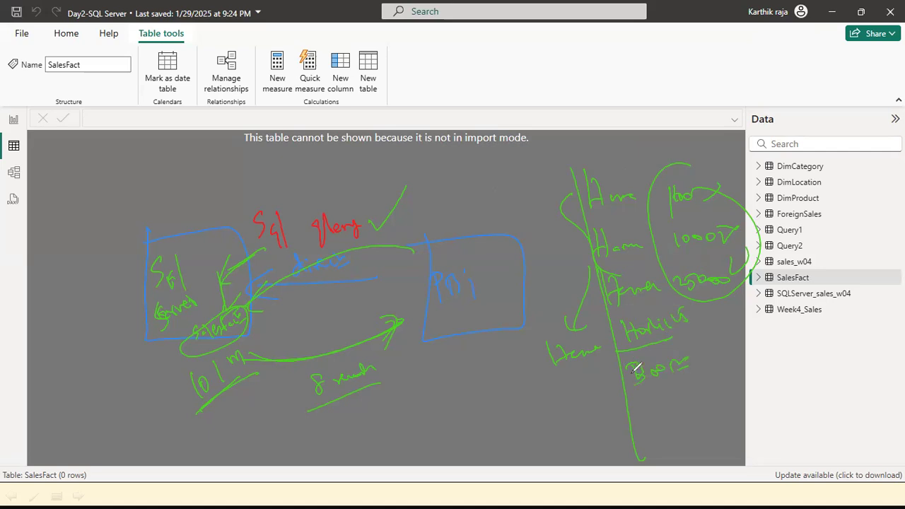
left_click_drag(640, 169, 548, 219)
mouse_move(590, 364)
left_mouse_down()
mouse_move(620, 350)
mouse_move(608, 388)
mouse_move(665, 396)
mouse_move(668, 404)
left_mouse_up()
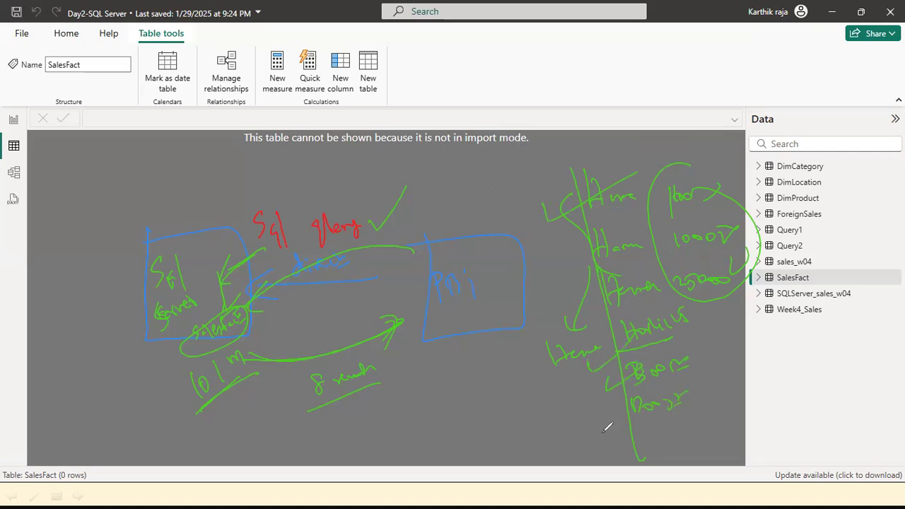
left_click_drag(616, 422, 596, 434)
mouse_move(638, 419)
left_mouse_down()
mouse_move(640, 433)
mouse_move(664, 422)
mouse_move(665, 411)
mouse_move(727, 413)
mouse_move(721, 417)
left_mouse_up()
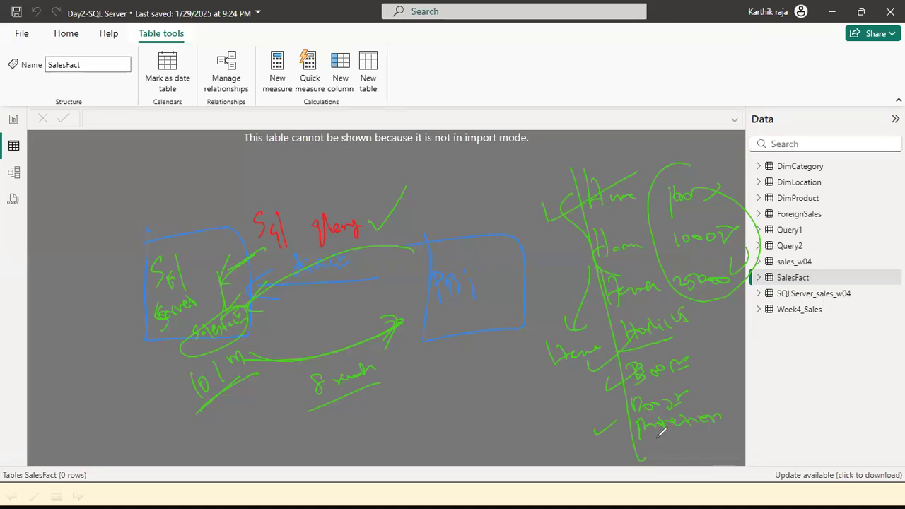
mouse_move(662, 434)
left_mouse_down()
mouse_move(650, 432)
mouse_move(709, 426)
mouse_move(734, 429)
mouse_move(736, 440)
left_mouse_up()
left_click_drag(672, 460, 696, 462)
mouse_move(637, 443)
left_mouse_down()
mouse_move(614, 463)
mouse_move(636, 477)
mouse_move(697, 463)
left_mouse_up()
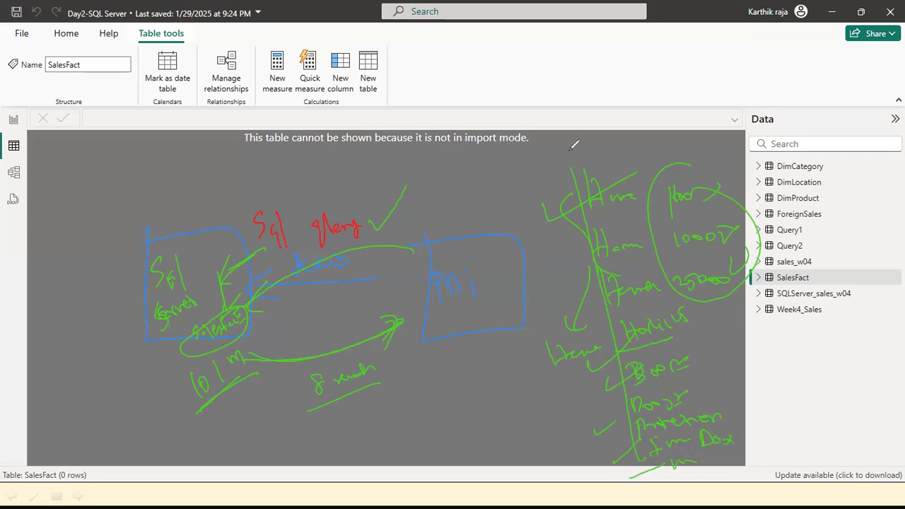
left_click_drag(527, 178, 554, 170)
left_click_drag(530, 149, 557, 136)
mouse_move(575, 159)
left_mouse_down()
mouse_move(656, 164)
mouse_move(676, 147)
left_mouse_up()
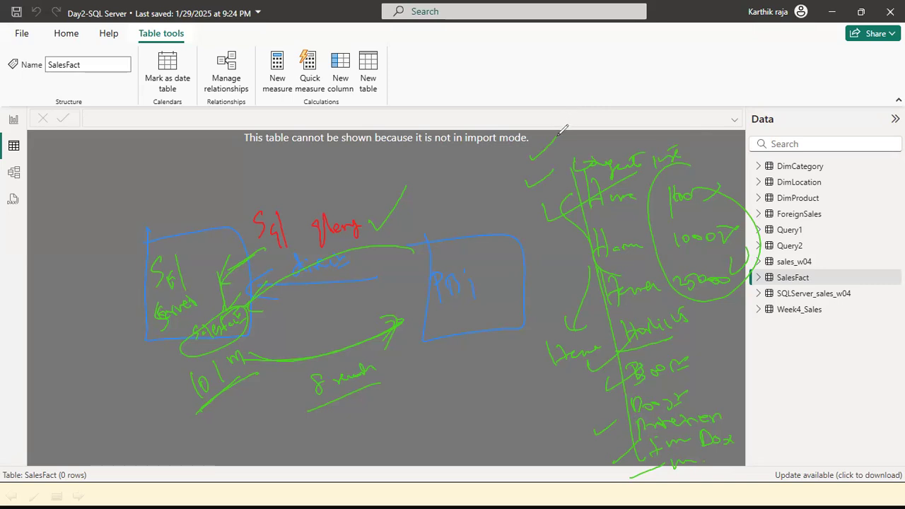
mouse_move(564, 136)
left_mouse_down()
mouse_move(570, 125)
mouse_move(631, 117)
left_mouse_up()
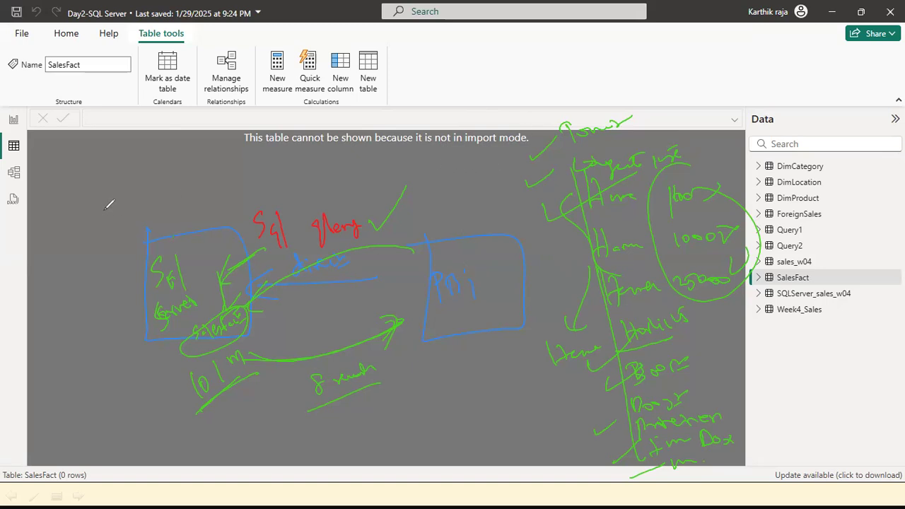
mouse_move(108, 188)
left_mouse_down()
mouse_move(138, 196)
mouse_move(152, 212)
mouse_move(177, 172)
mouse_move(186, 191)
mouse_move(250, 174)
mouse_move(249, 201)
left_mouse_up()
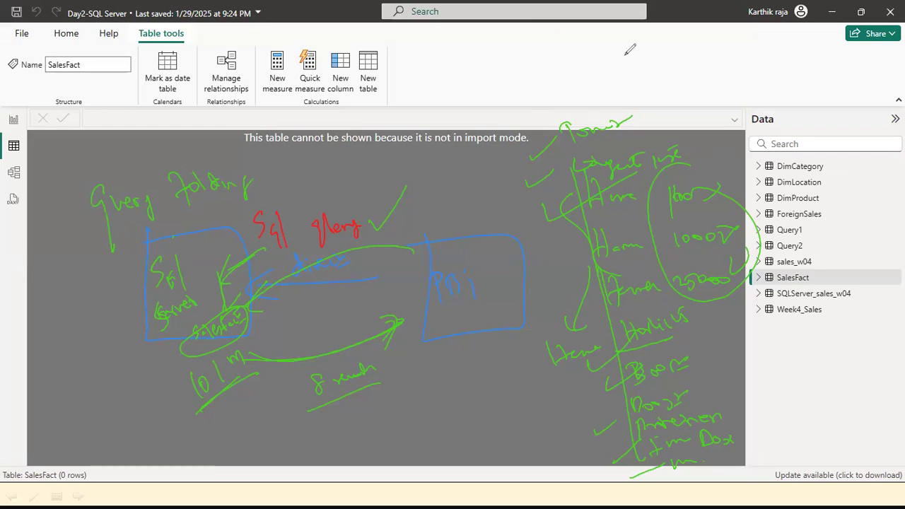
key("e")
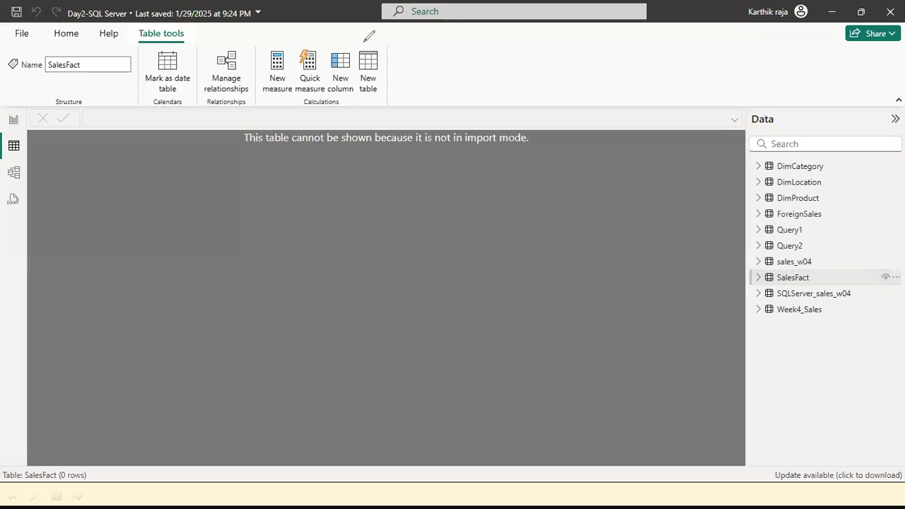
Step: Expand the SalesFact table to examine its fields, and view the tables in the model view
left_click(758, 277)
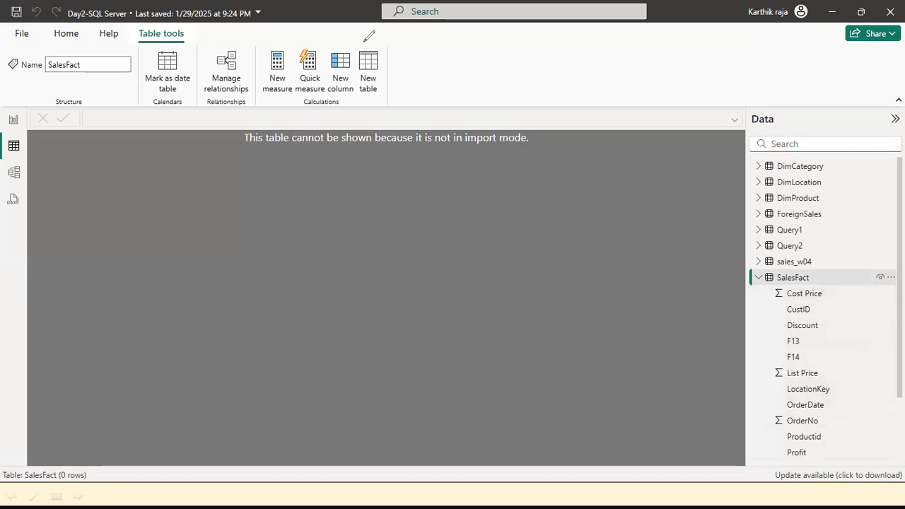
left_click(13, 172)
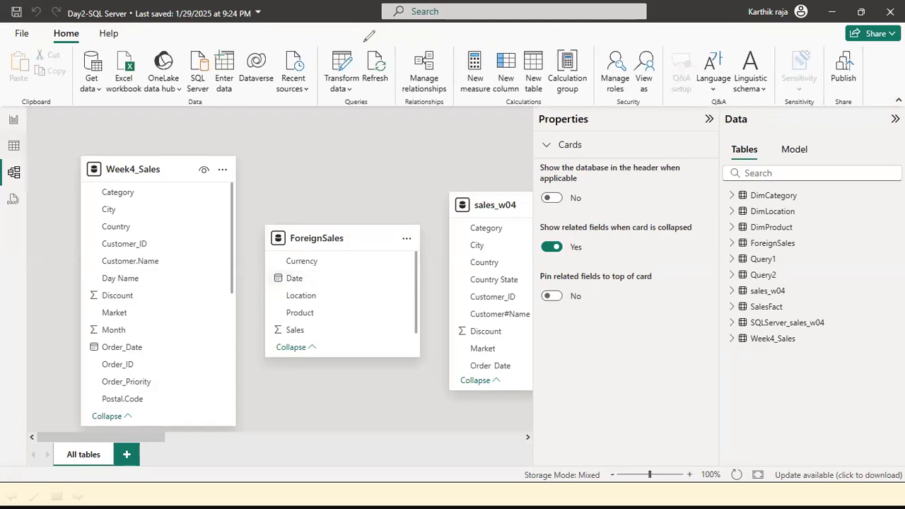
Step: Return to the report view and set up an Import-mode SQL Server connection to DESKTOP-2TEQJRS\SQLEXPRESS with the database RetailDM
left_click(13, 118)
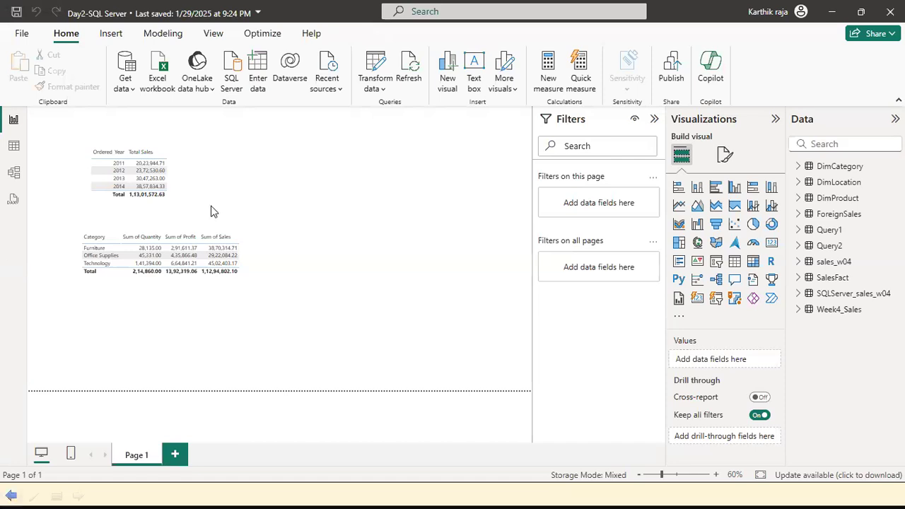
left_click(133, 92)
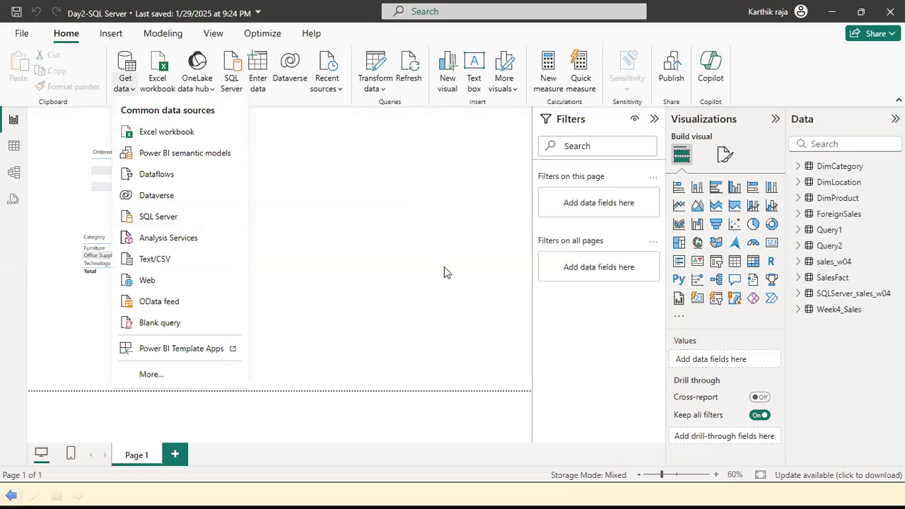
left_click(158, 216)
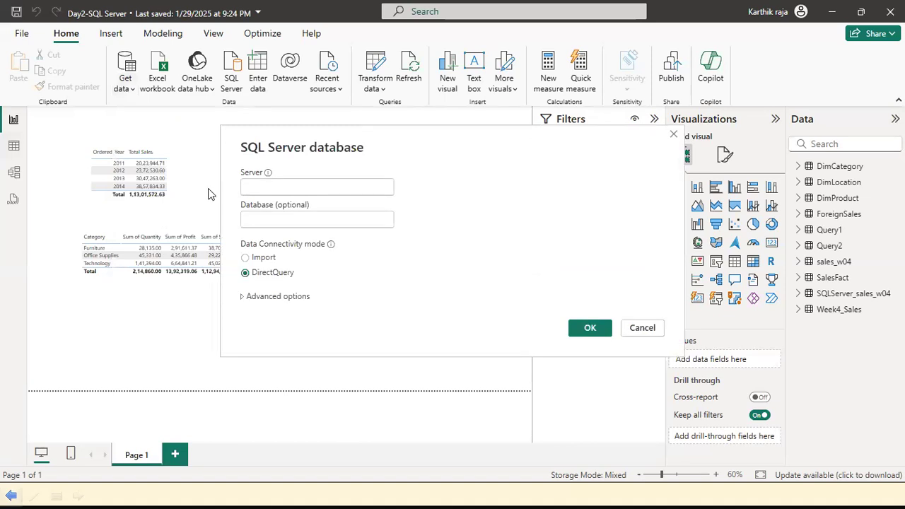
type("DESKTOP-2TEQJRS\\SQLEXPRESS")
left_click(288, 225)
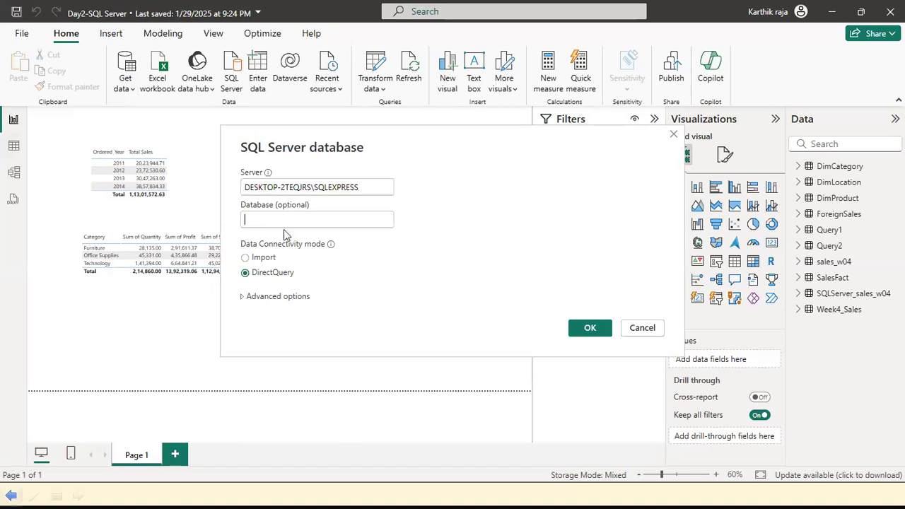
left_click(351, 214)
type("Retai")
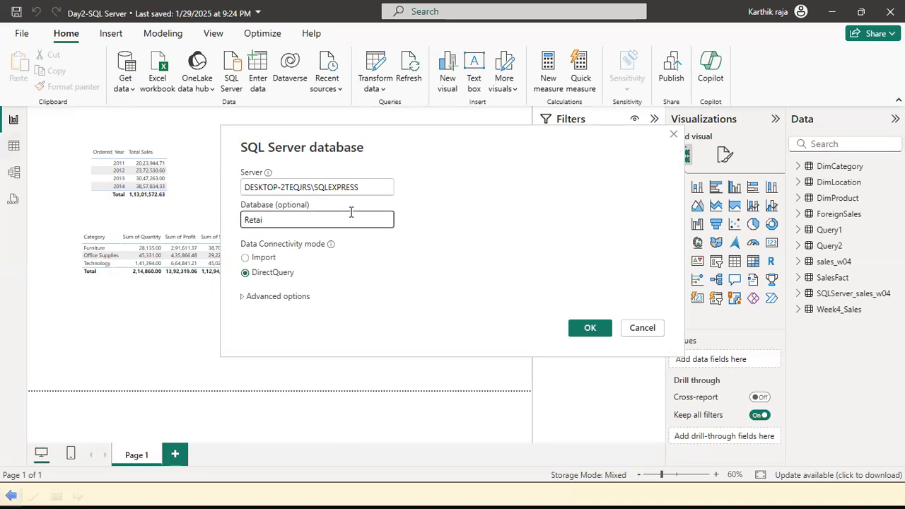
type("lDM")
left_click(258, 260)
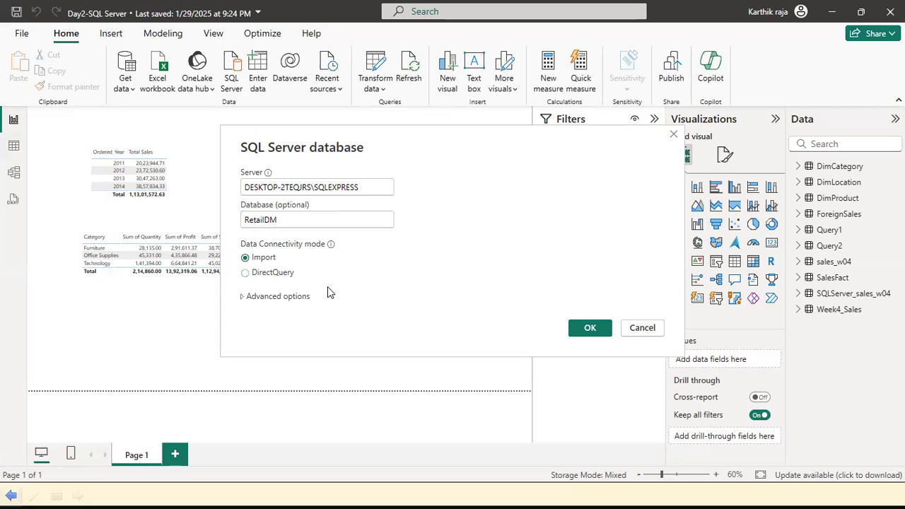
Step: Expand the connection's advanced options and open the SQL statement for entry
left_click(323, 220)
left_click(244, 297)
left_click(274, 318)
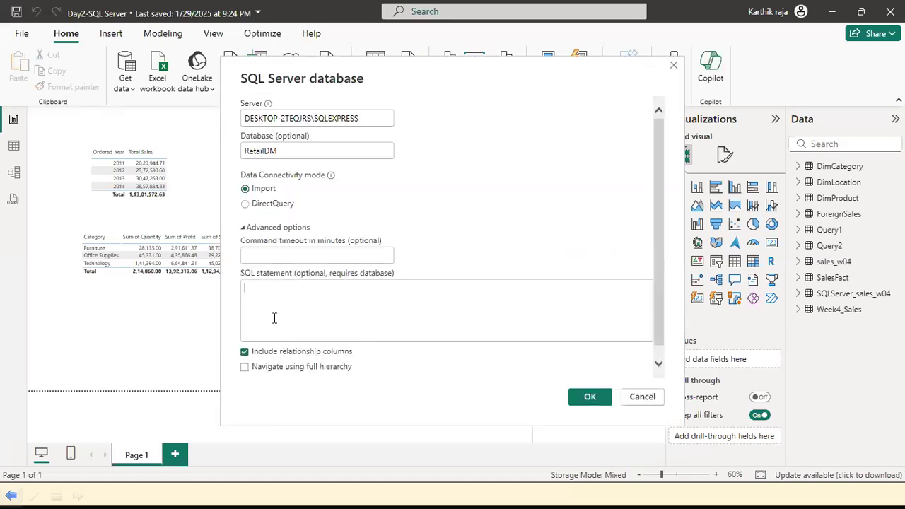
Step: Switch to SQL Server Management Studio and write CREATE PROCEDURE GetSalesData below the DimLocation query
key("alt+Tab")
key("alt+Tab")
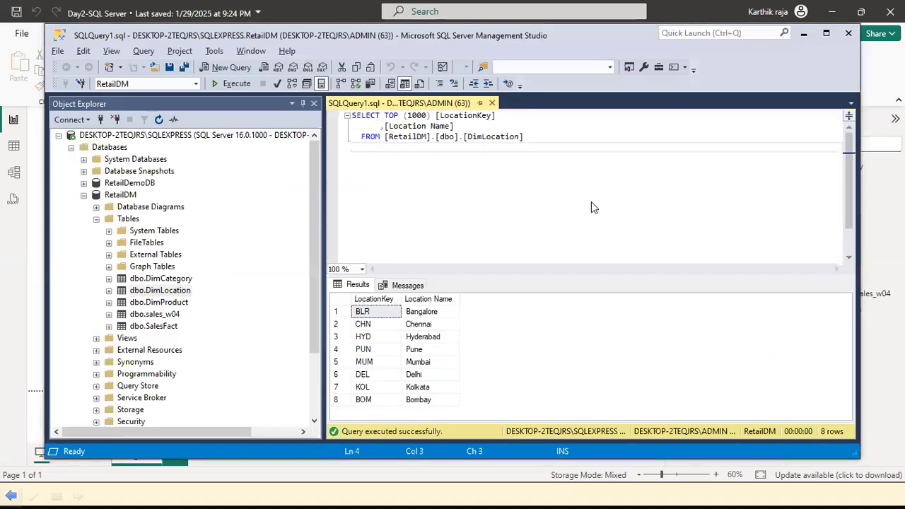
key("Return")
key("Return")
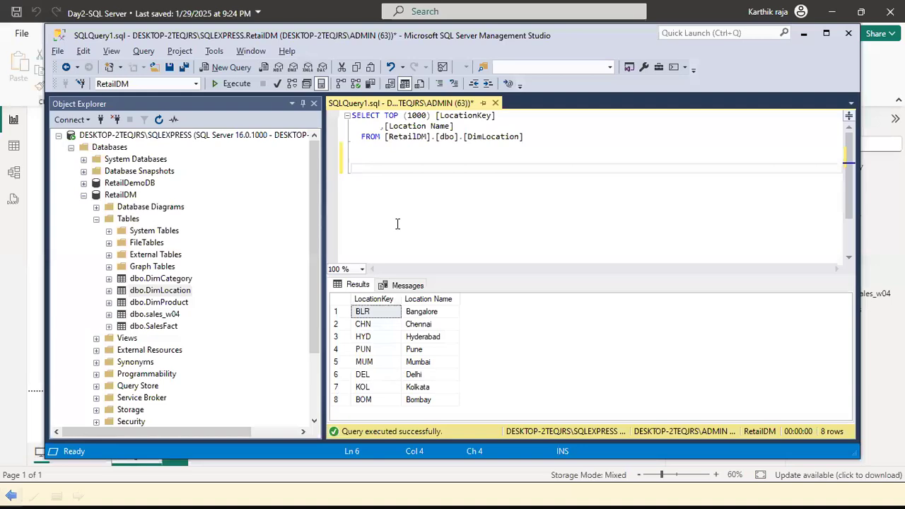
type("CREATE")
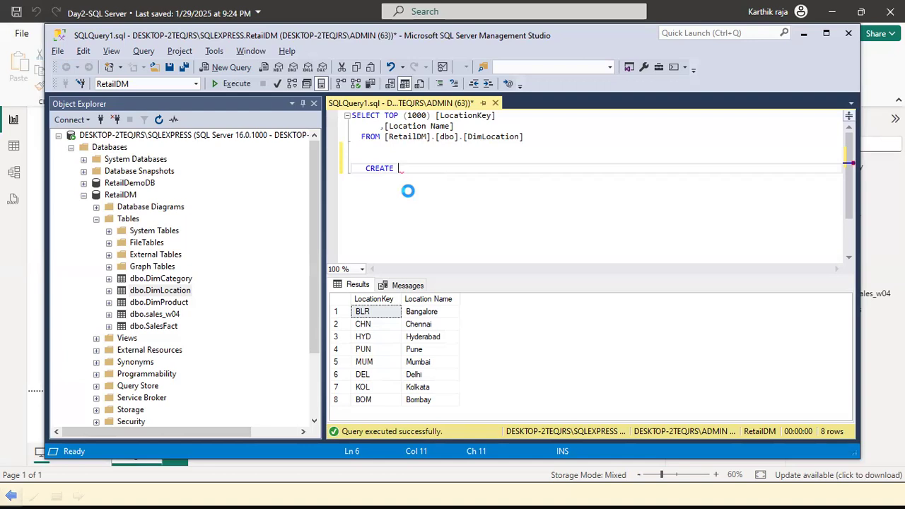
type("PROCEDURE")
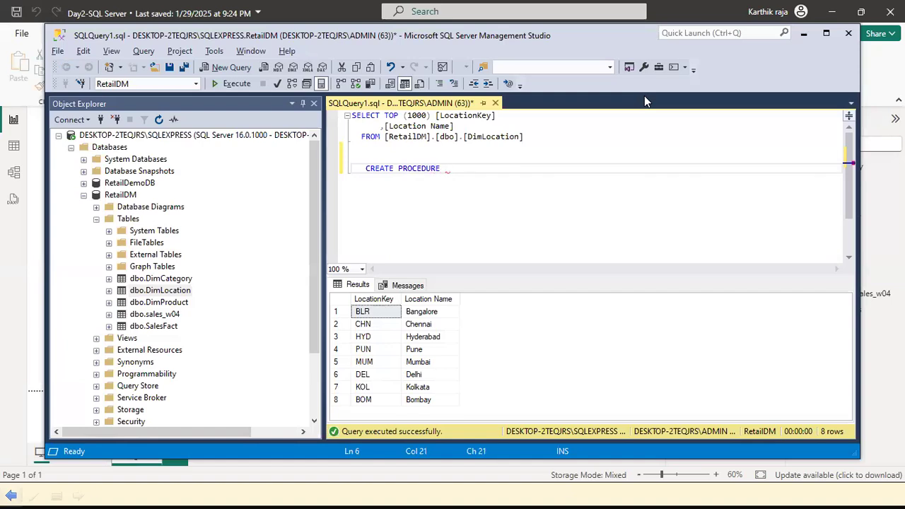
type(" GetSalesData")
key("BackSpace")
key("BackSpace")
type("ta")
key("Return")
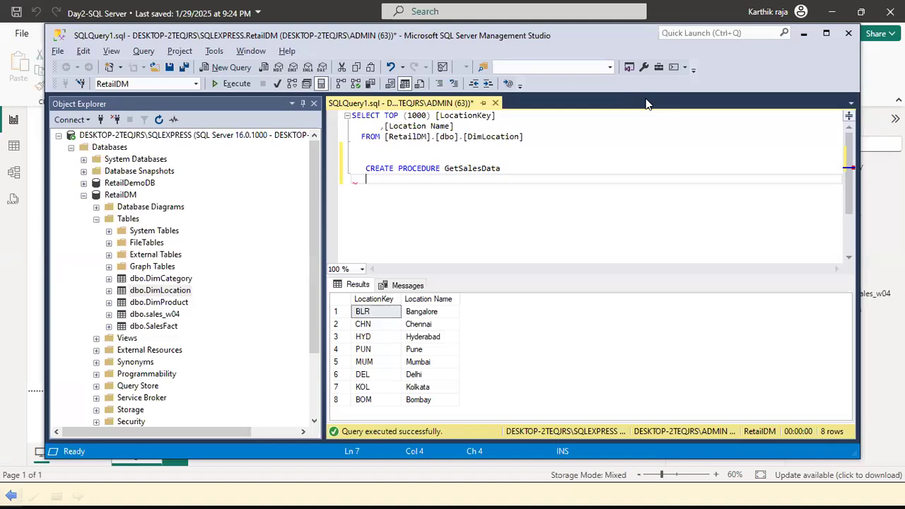
Step: Add a BEGIN line directly beneath the CREATE PROCEDURE GetSalesData line
type("AS")
key("Return")
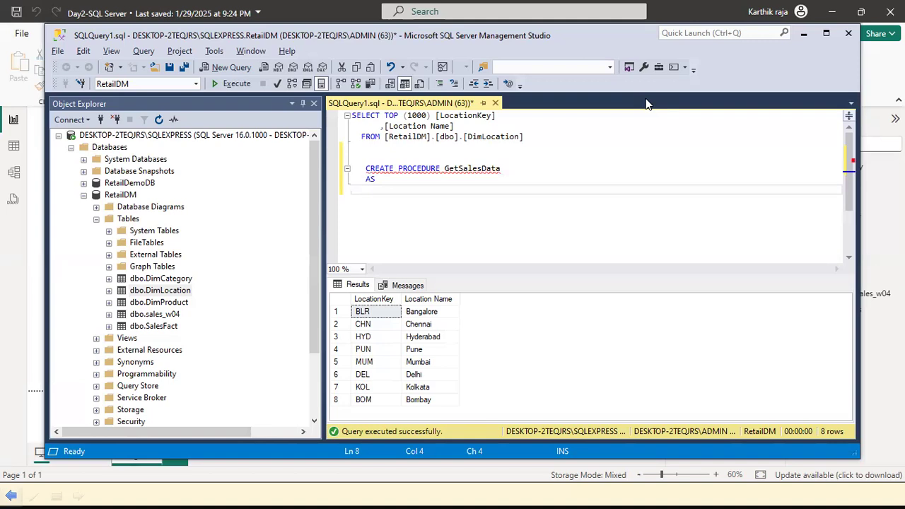
type("b")
key("BackSpace")
key("shift+Up")
type("END")
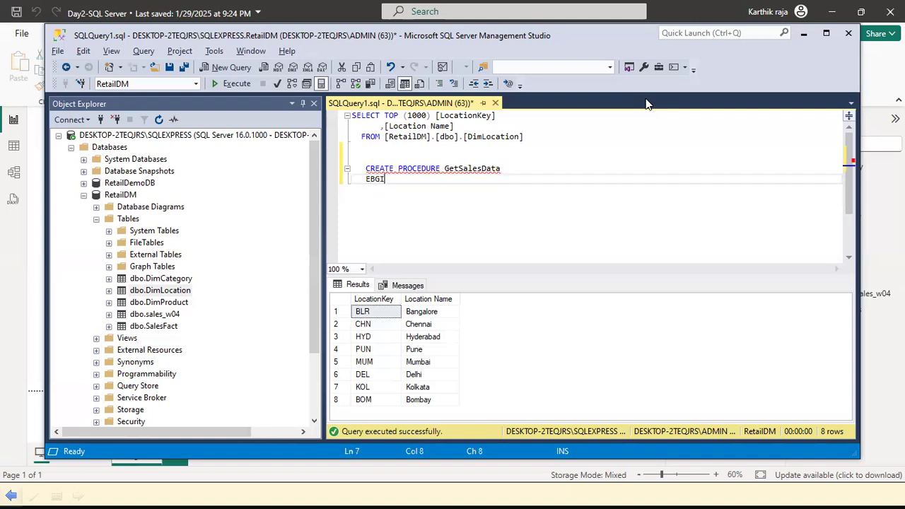
key("BackSpace")
key("BackSpace")
key("BackSpace")
type("BEGINE")
key("BackSpace")
key("Up")
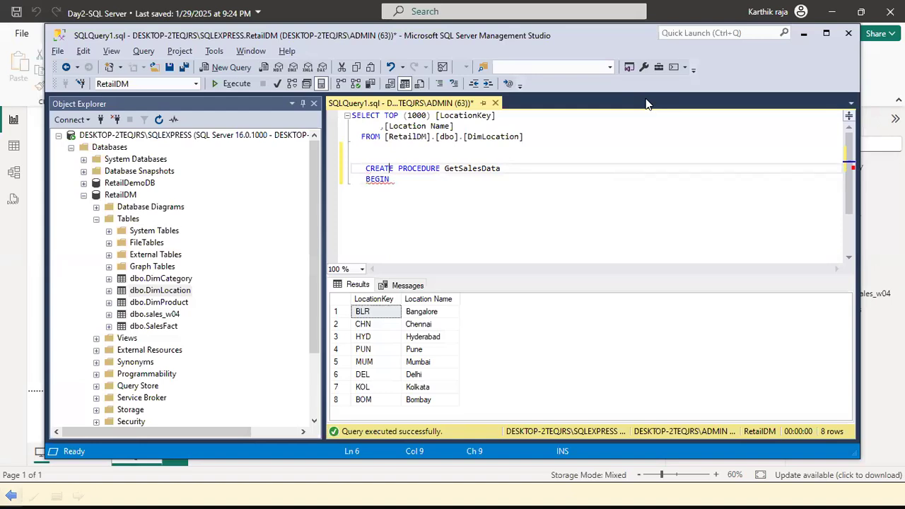
Step: Insert an uppercase AS line between the CREATE PROCEDURE and BEGIN lines
key("End")
key("Return")
type("as")
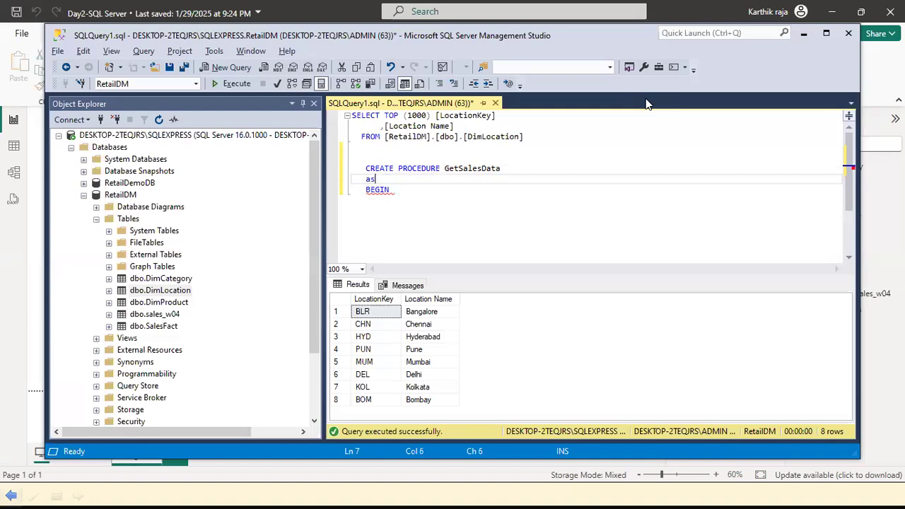
key("BackSpace")
key("BackSpace")
type("AS")
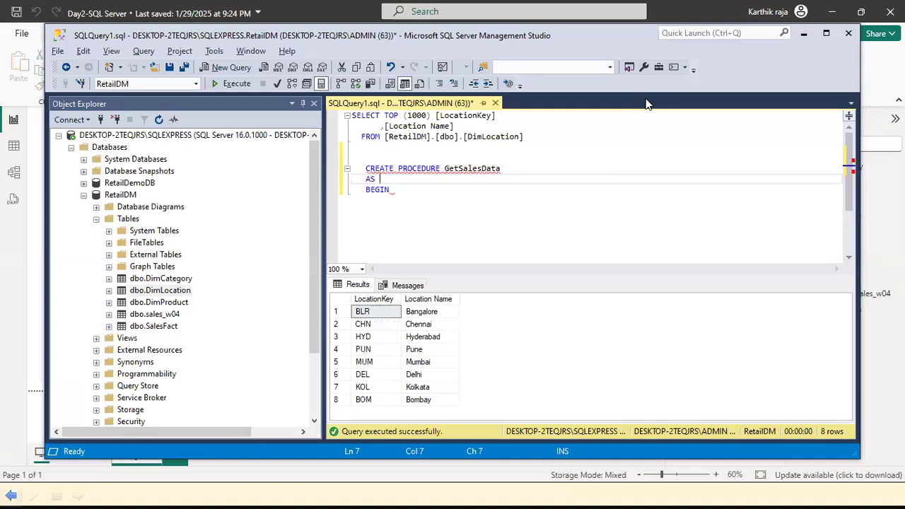
key("Down")
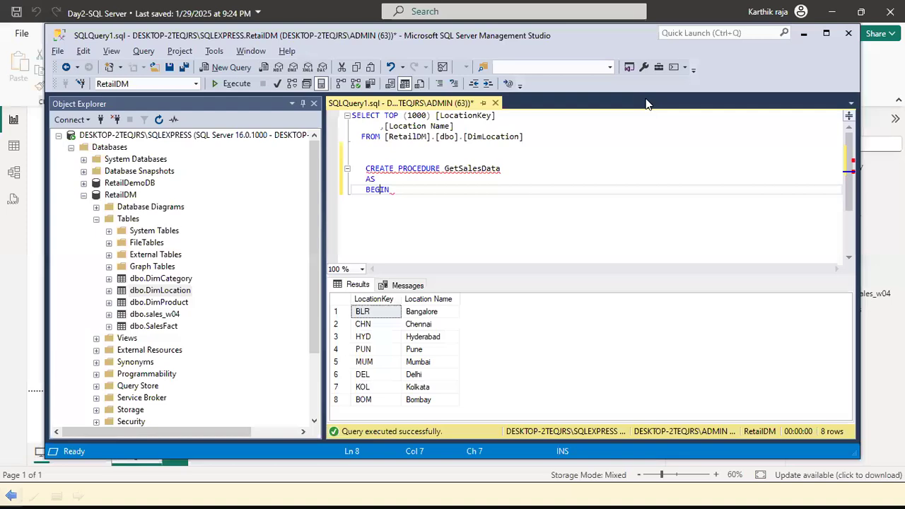
key("Up")
key("Up")
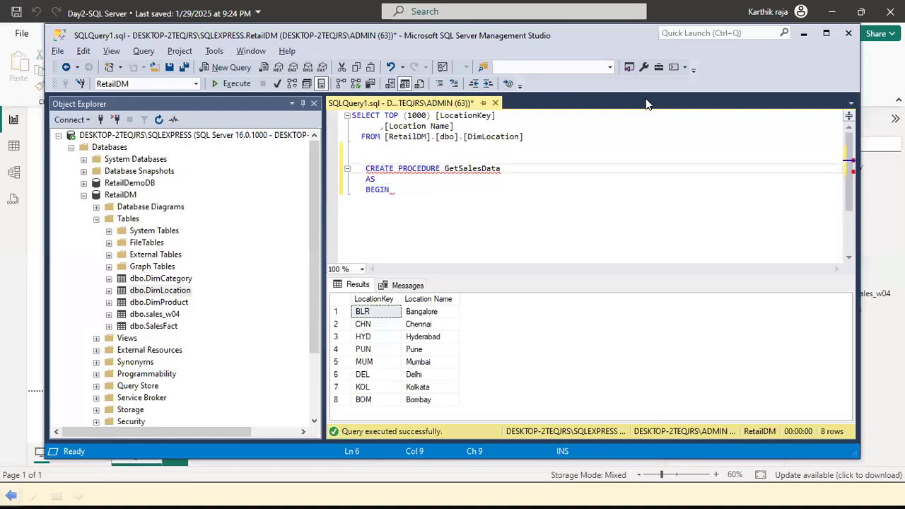
key("End")
key("Return")
key("Down")
key("Up")
key("Delete")
key("Delete")
key("Delete")
key("Delete")
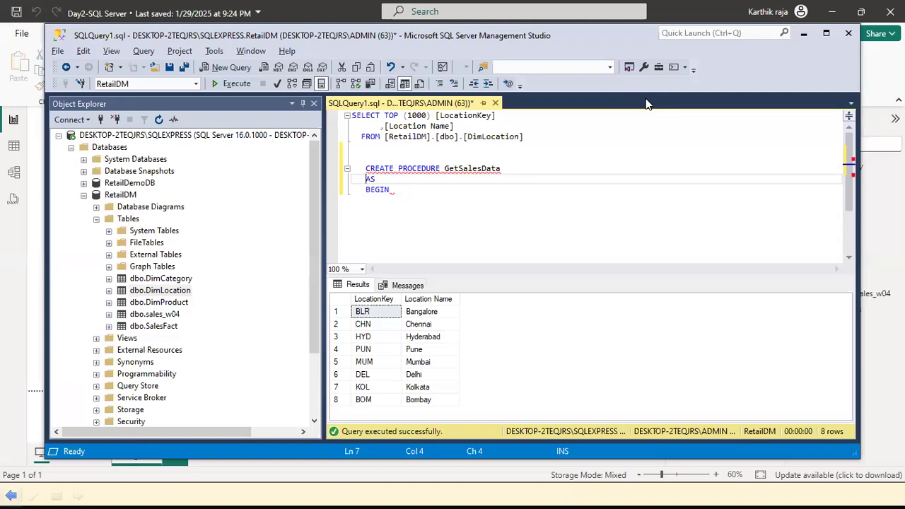
Step: Close the procedure block with END; leaving an empty line after BEGIN
key("Down")
key("End")
key("Return")
key("Return")
type("END'")
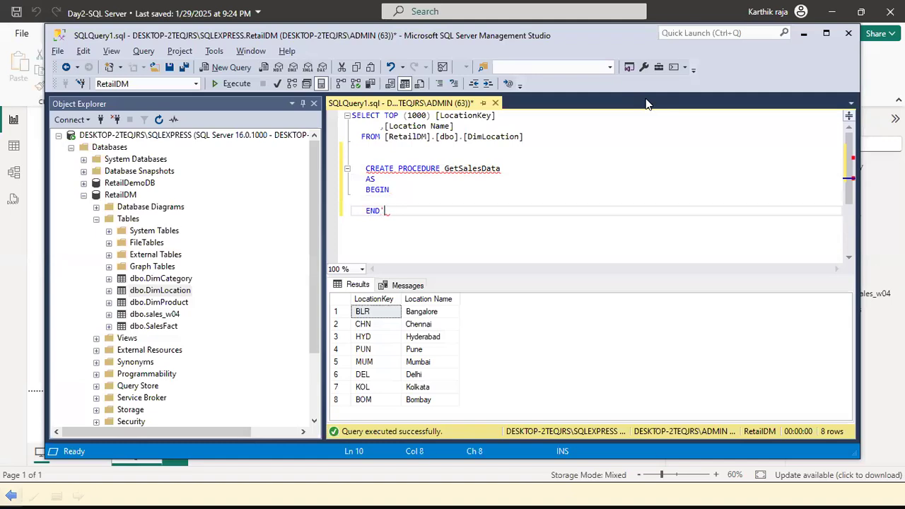
key("BackSpace")
type(";")
Step: Start an indented SELECT statement on the empty line between BEGIN and END
key("Up")
key("Up")
key("Down")
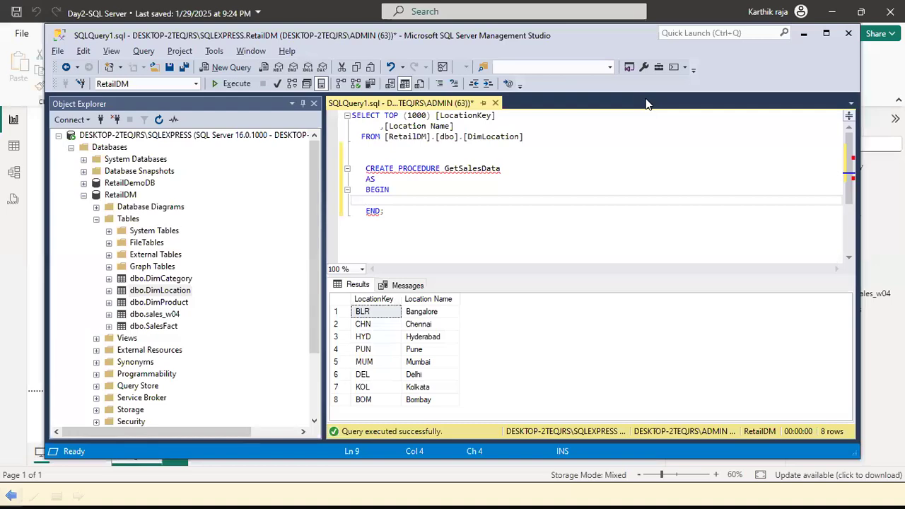
key("Tab")
type("SELECT")
key("Return")
key("Tab")
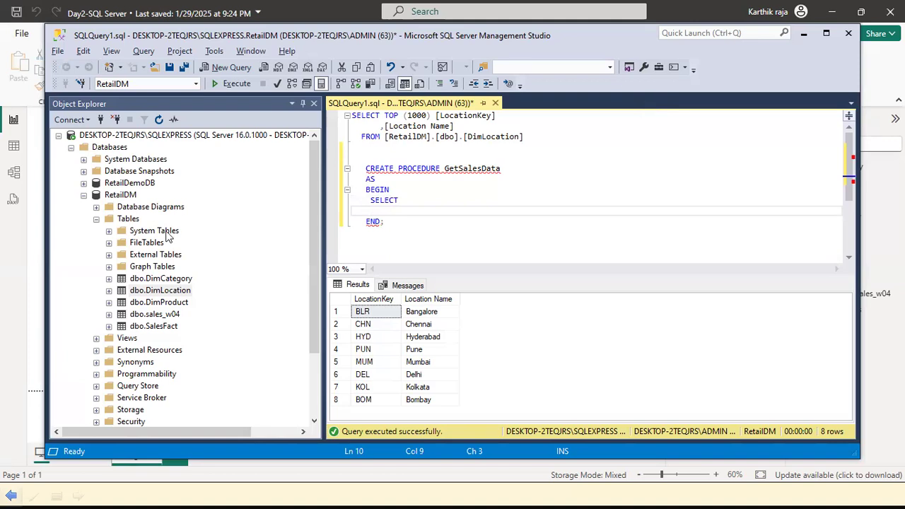
Step: Expand the SalesFact and DimLocation tables in the RetailDM database to examine their columns
left_click(109, 327)
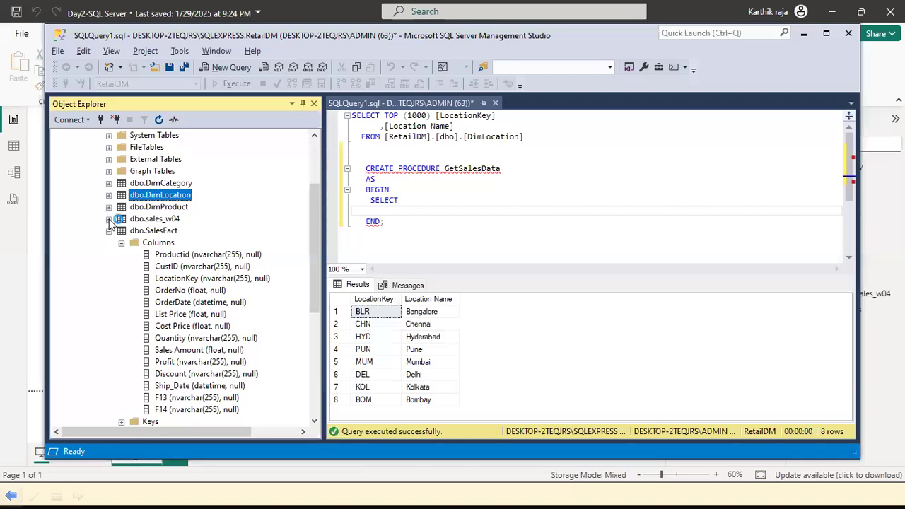
left_click(109, 219)
left_click(109, 219)
left_click(109, 196)
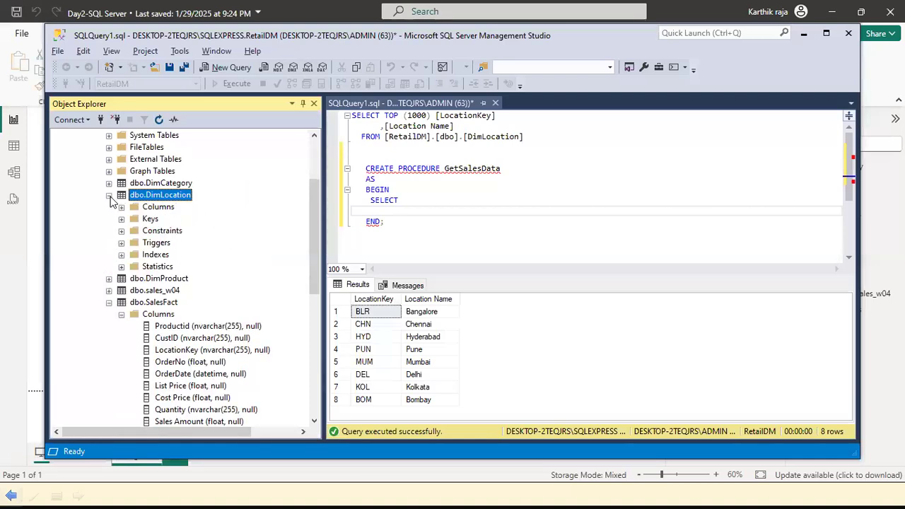
left_click(121, 207)
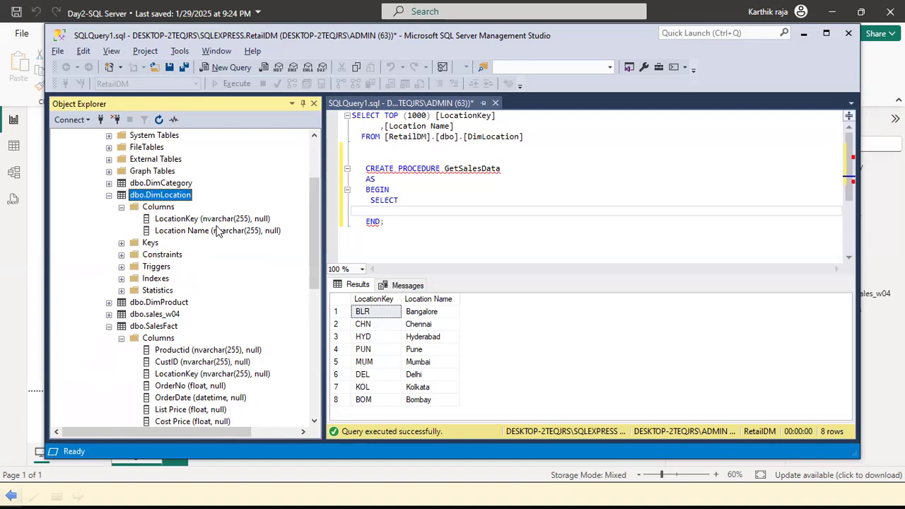
Step: Add L.[Location Name], as the first column on a new line under SELECT
left_click(402, 201)
key("Return")
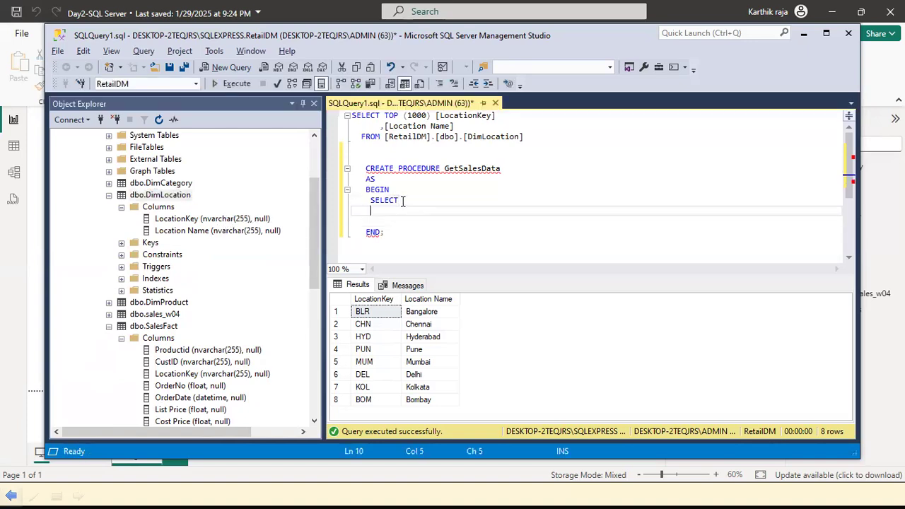
key("Tab")
type("L.")
type("Location")
key("BackSpace")
key("BackSpace")
key("BackSpace")
key("BackSpace")
key("BackSpace")
key("BackSpace")
key("BackSpace")
key("BackSpace")
type("[Location")
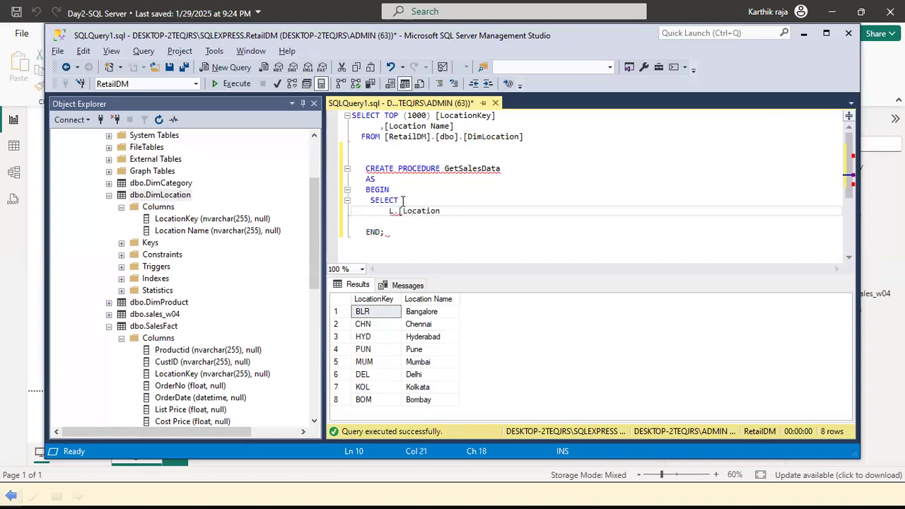
type(" Name],")
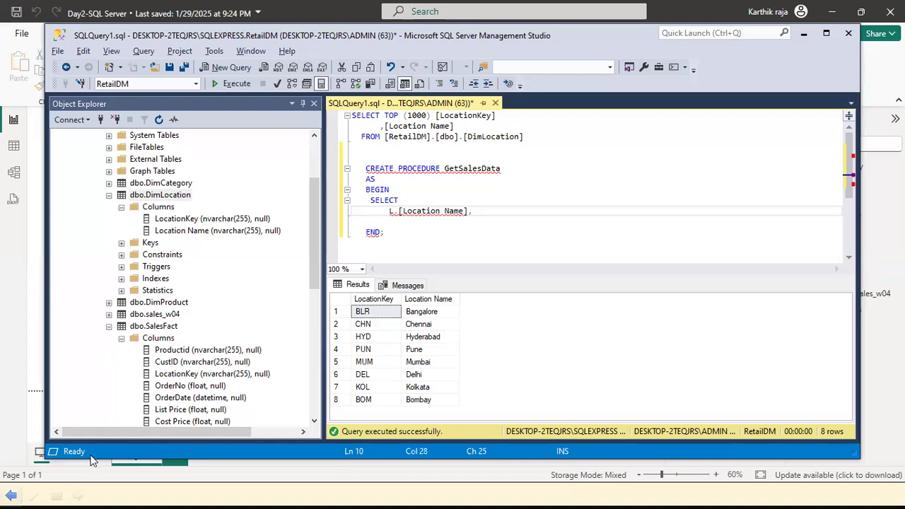
Step: Expand the DimProduct table to examine its columns alongside those of SalesFact
left_click(318, 396)
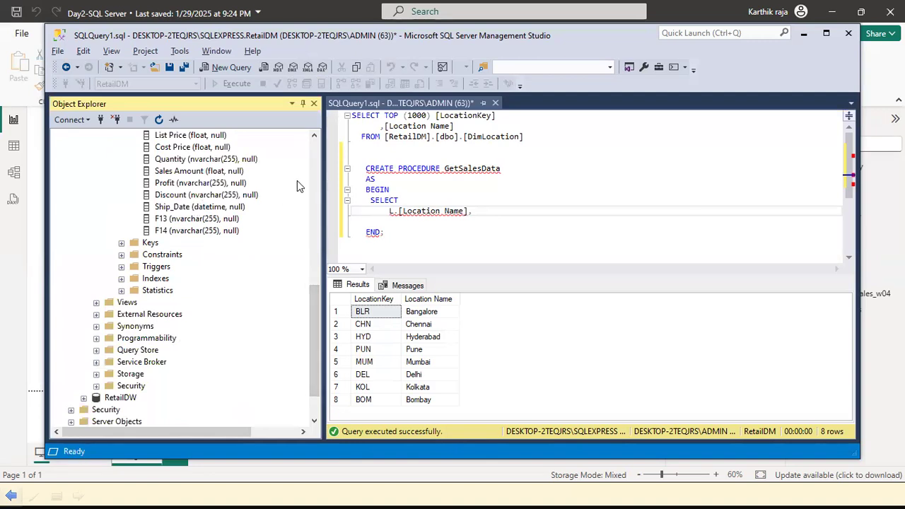
left_click(315, 193)
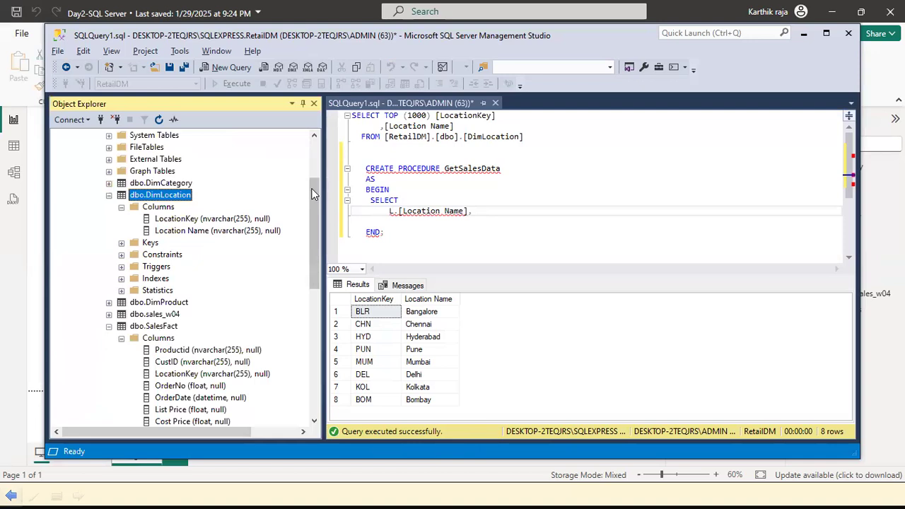
left_click(109, 302)
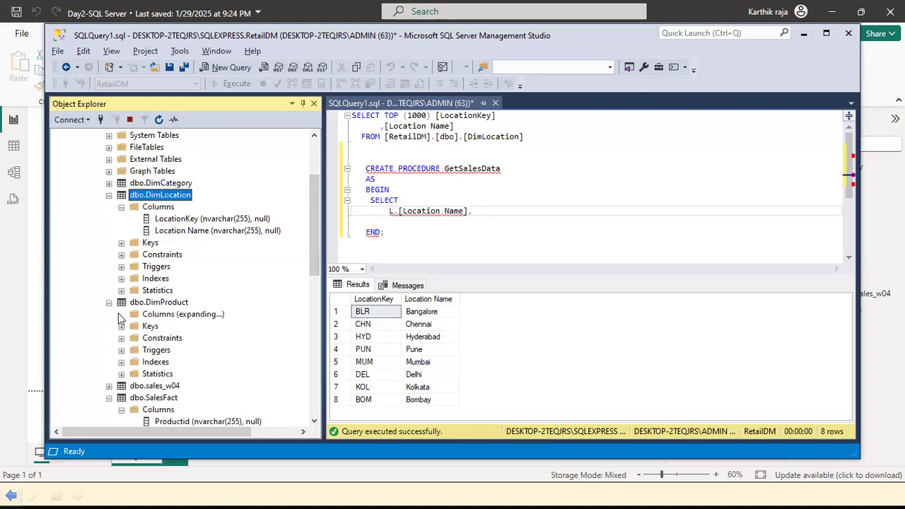
left_click(314, 422)
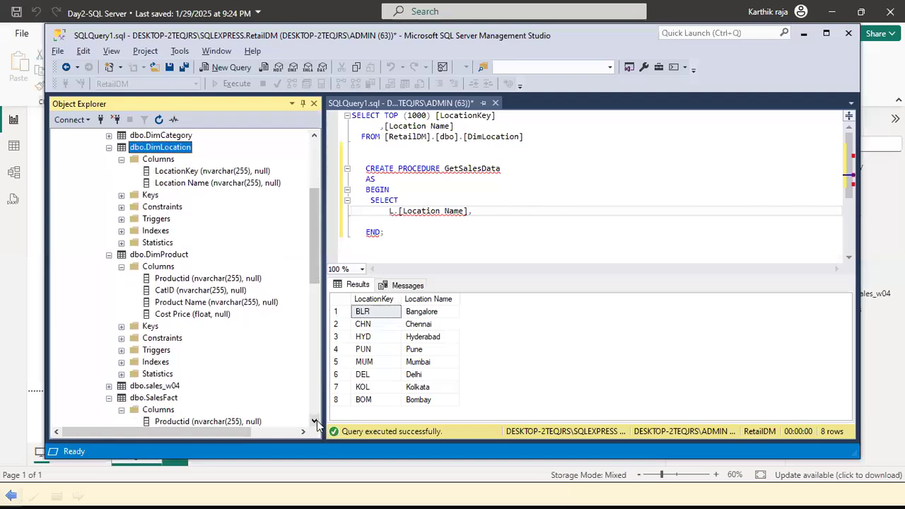
left_click(315, 422)
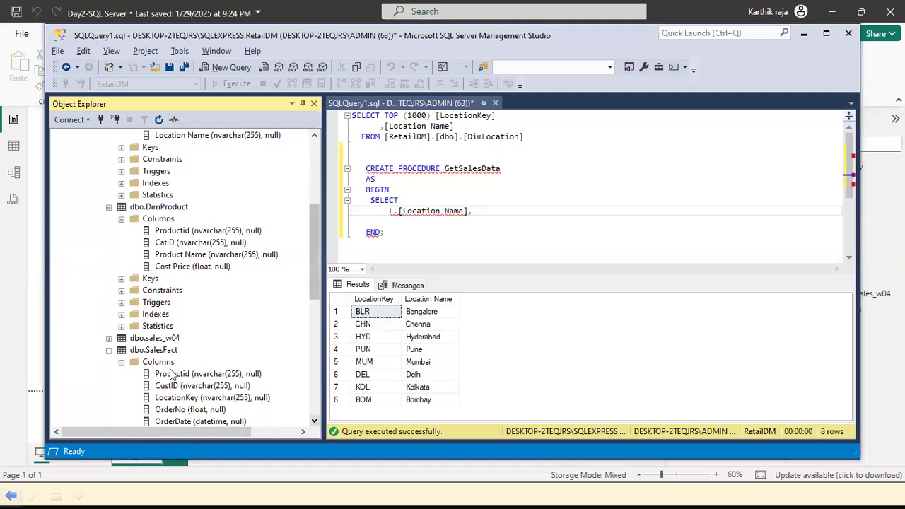
Step: Replace L.[Location Name] in the SELECT list with P.[Product Name], and add a new line below it
left_click(481, 205)
key("Left")
key("Left")
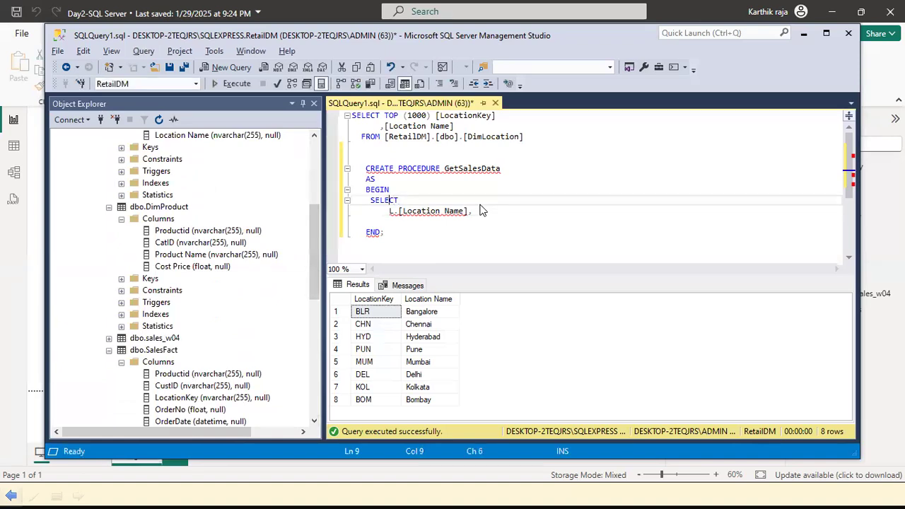
key("Down")
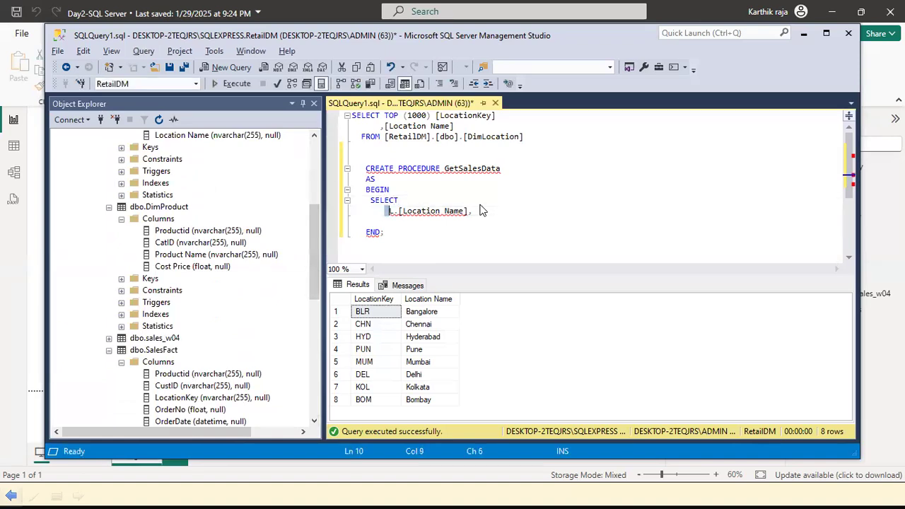
key("shift+Right")
key("shift+Right")
key("shift+Right")
key("shift+Right")
key("shift+Right")
key("shift+Right")
key("shift+Right")
key("shift+Right")
key("shift+Right")
key("shift+Right")
key("shift+Right")
key("shift+Right")
key("shift+Right")
key("shift+Right")
key("shift+Right")
key("shift+Right")
key("shift+Right")
key("shift+Right")
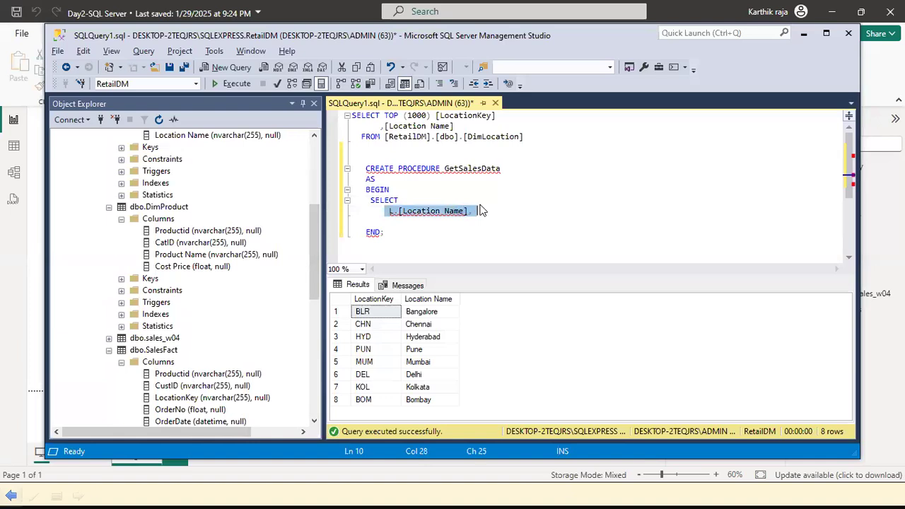
key("BackSpace")
type("P.")
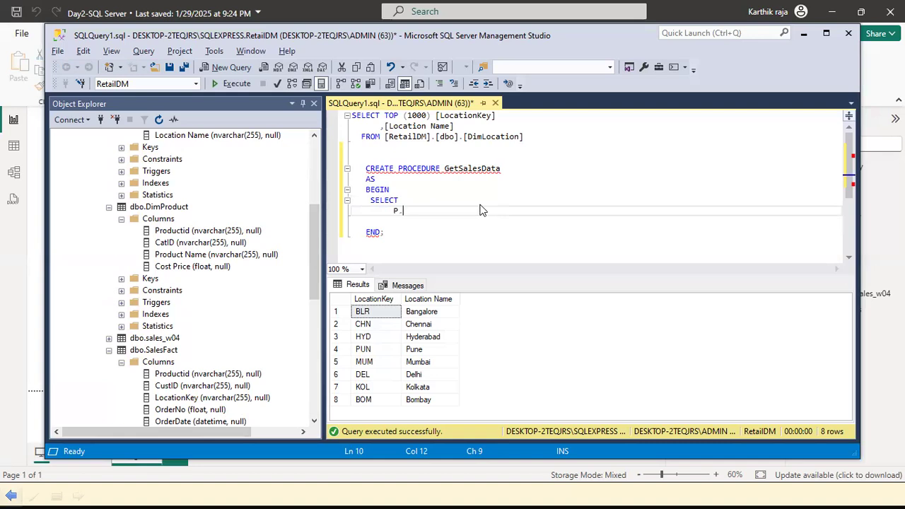
type("[Product  Name")
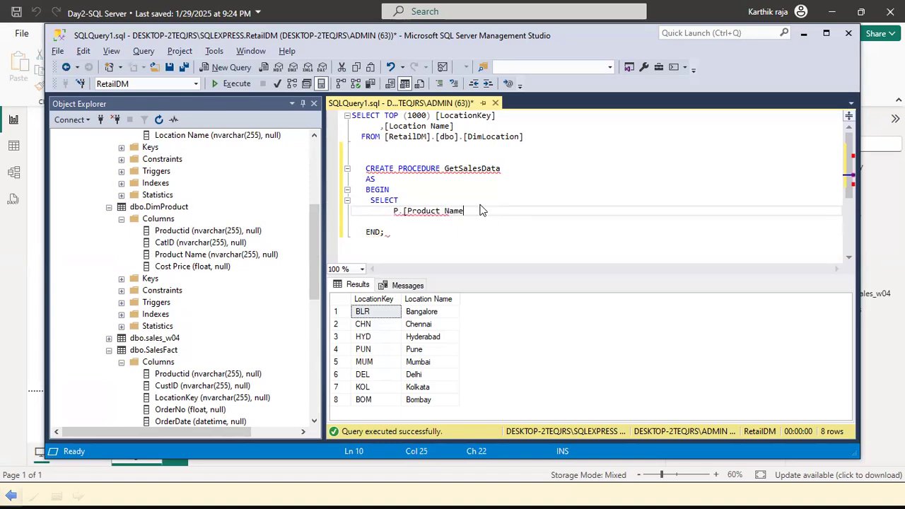
type("],")
key("Return")
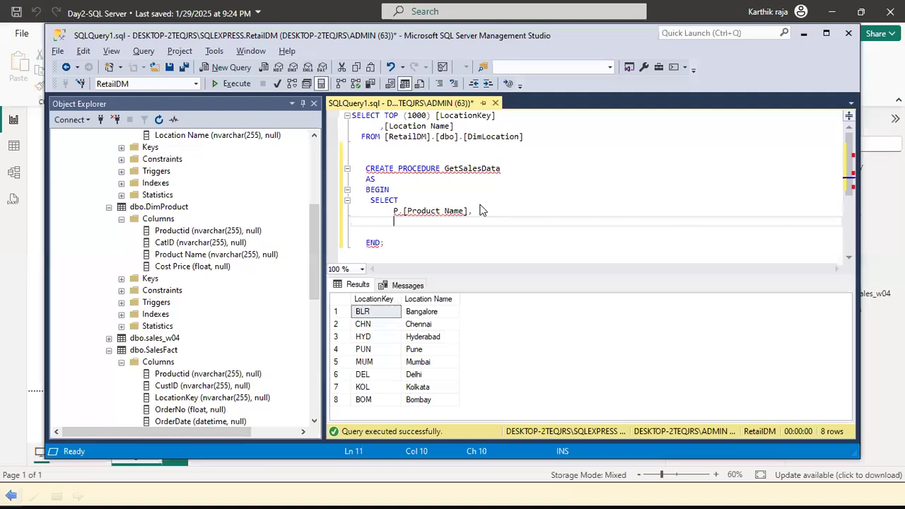
Step: Add SF.Quantity as the second column in the SELECT list, checking the column name in the SalesFact table
type("U")
key("BackSpace")
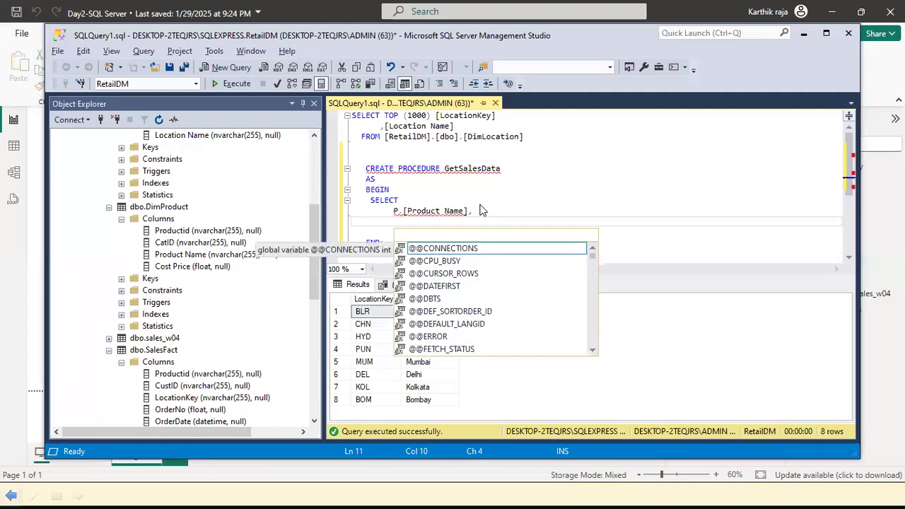
type("S")
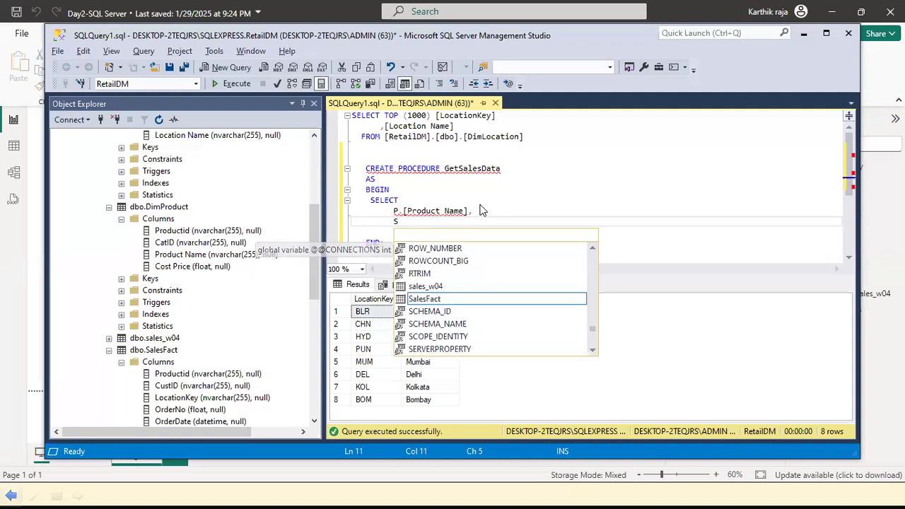
type("UM")
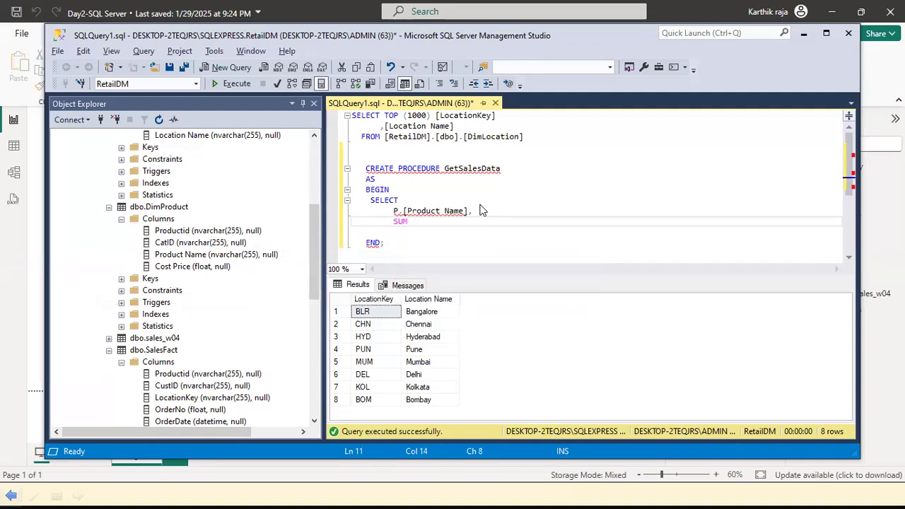
key("BackSpace")
key("BackSpace")
key("BackSpace")
type("SF")
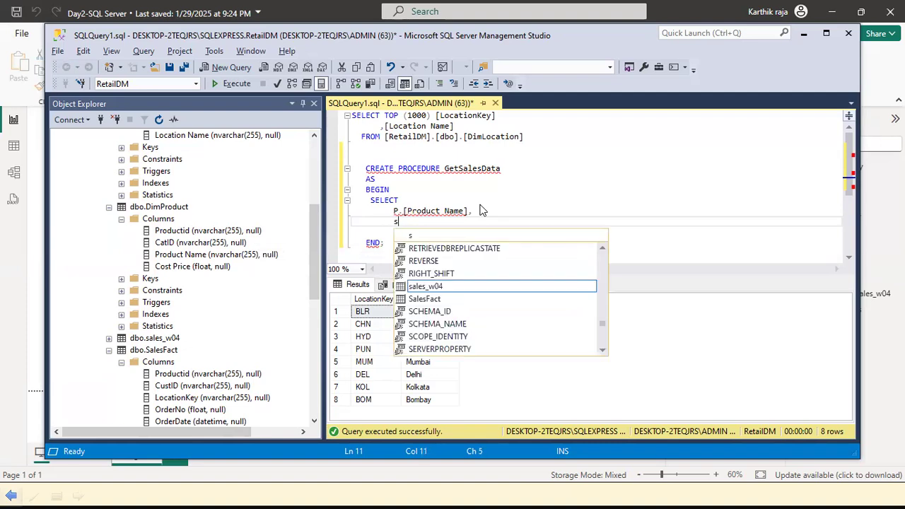
type(".")
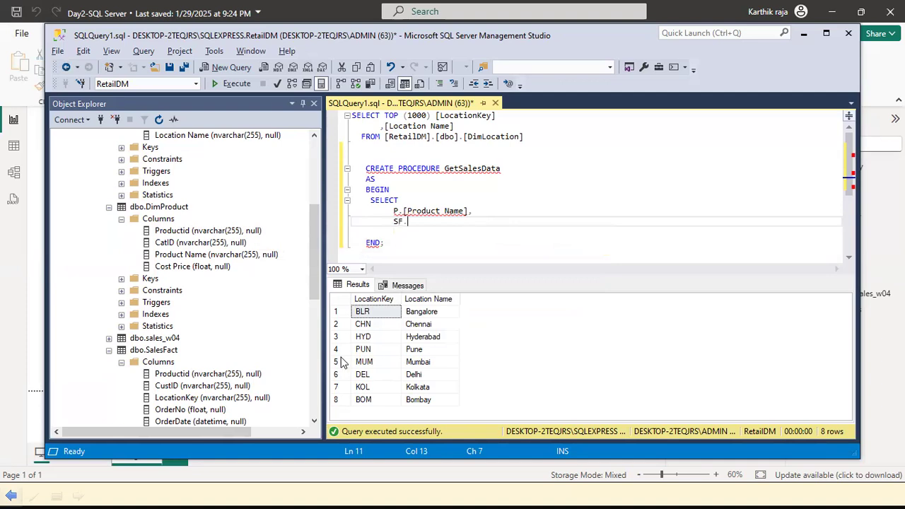
left_click(318, 362)
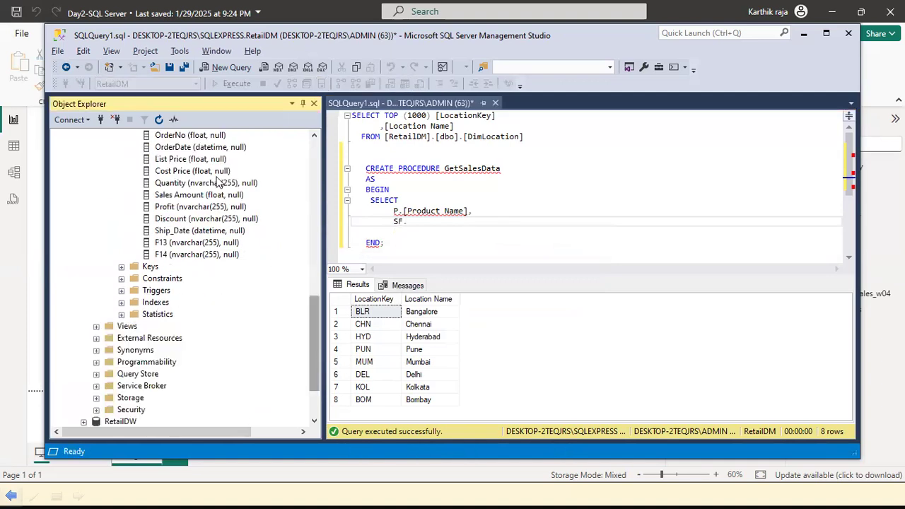
left_click(439, 224)
type("Quantity")
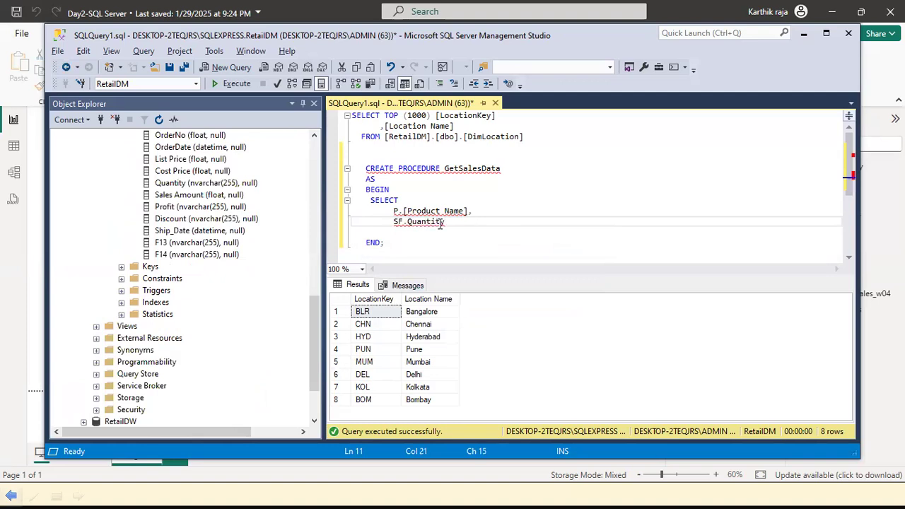
Step: Start a FROM clause under the SELECT list with DimProduct P, as its first table
key("Return")
key("BackSpace")
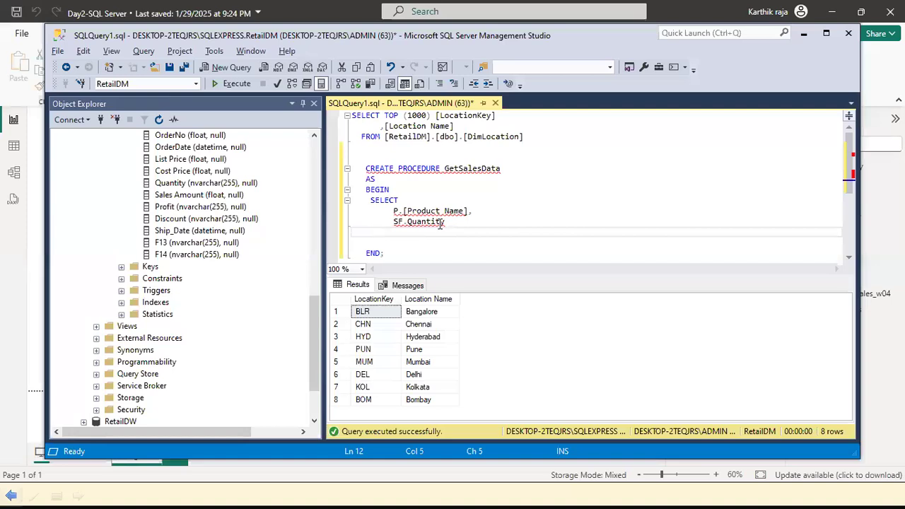
type("FROM")
key("Return")
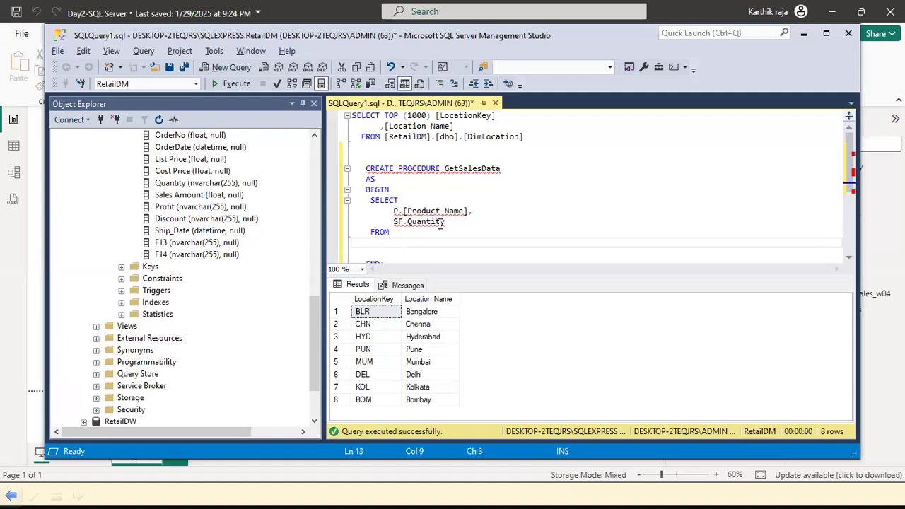
type("dIM")
key("Down")
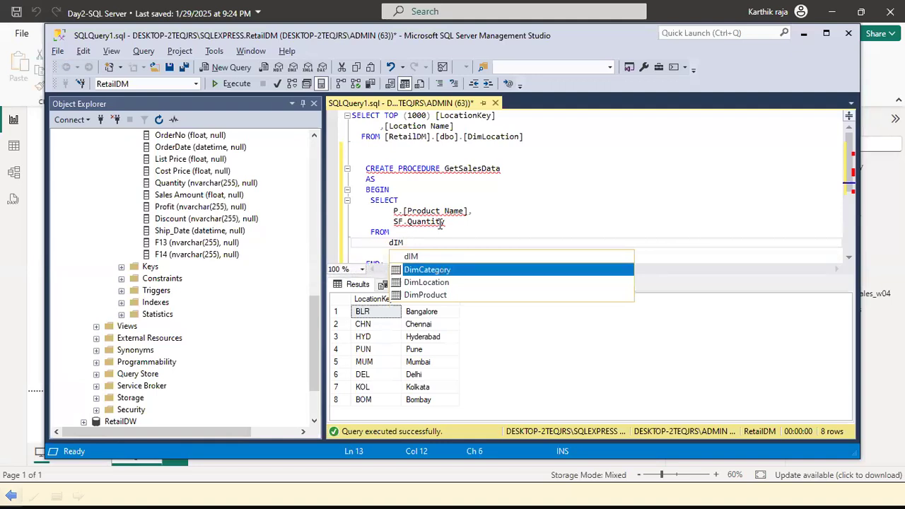
key("Down")
key("Down")
key("Tab")
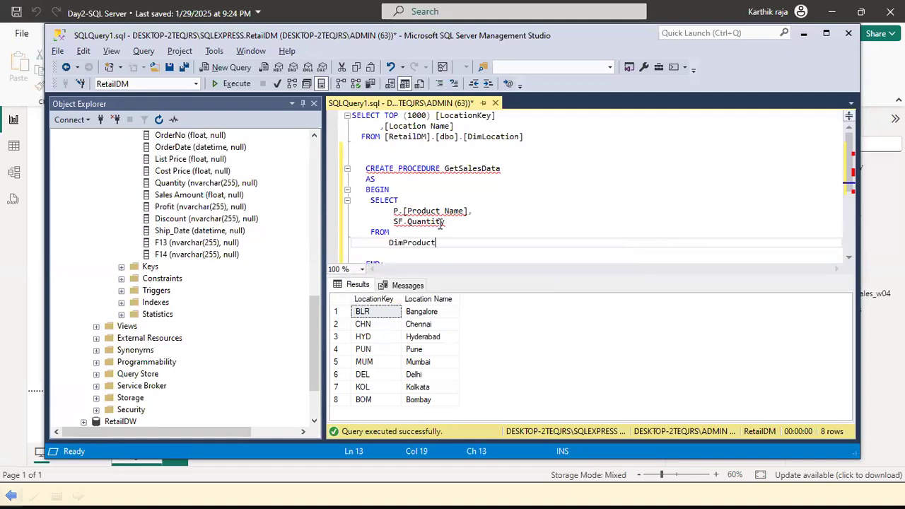
type("p")
key("BackSpace")
type("P,")
key("Return")
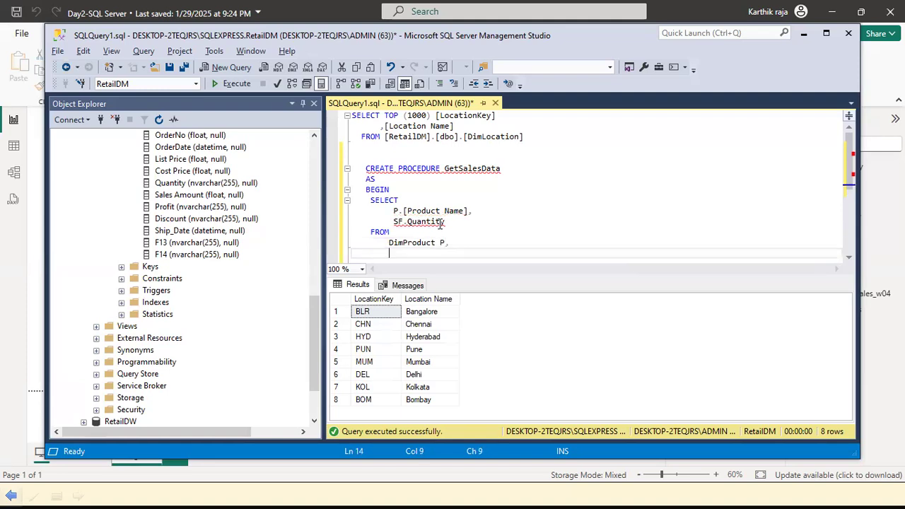
Step: Add SalesFact SF as the second table in the FROM clause
type("Sa")
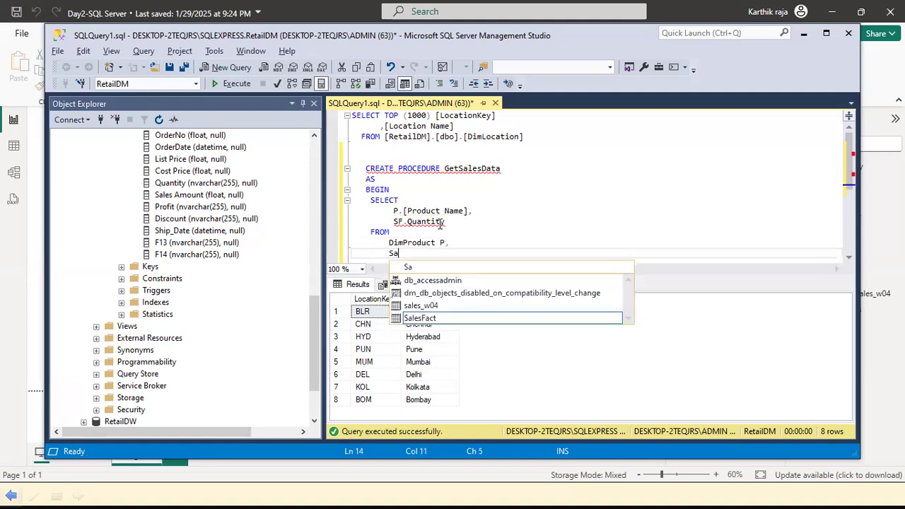
double_click(433, 319)
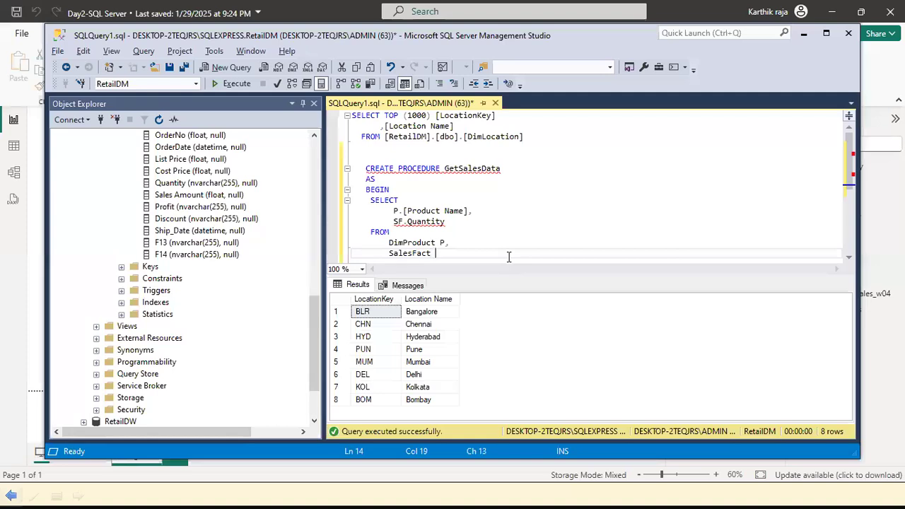
type("SF")
key("Return")
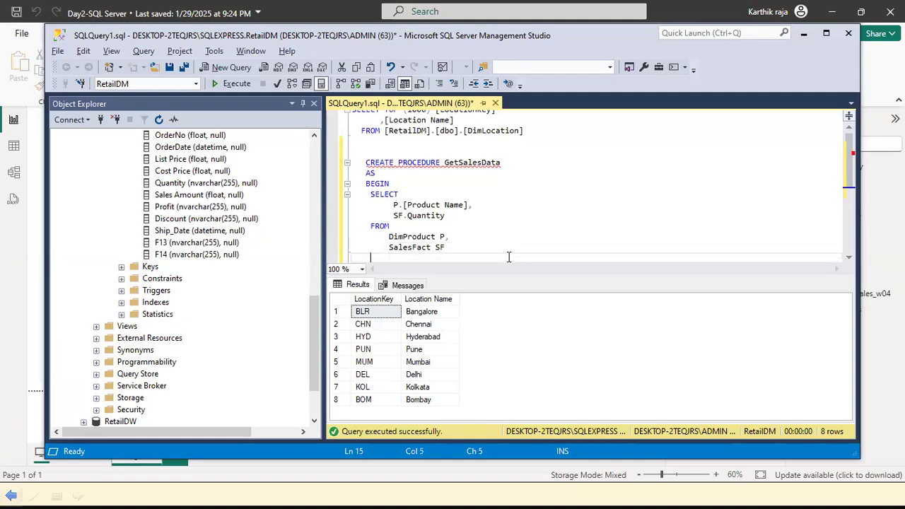
Step: Start a WHERE clause below the FROM tables with P.Productid as the first side of the join condition
type("WHERE")
type("(")
type("p")
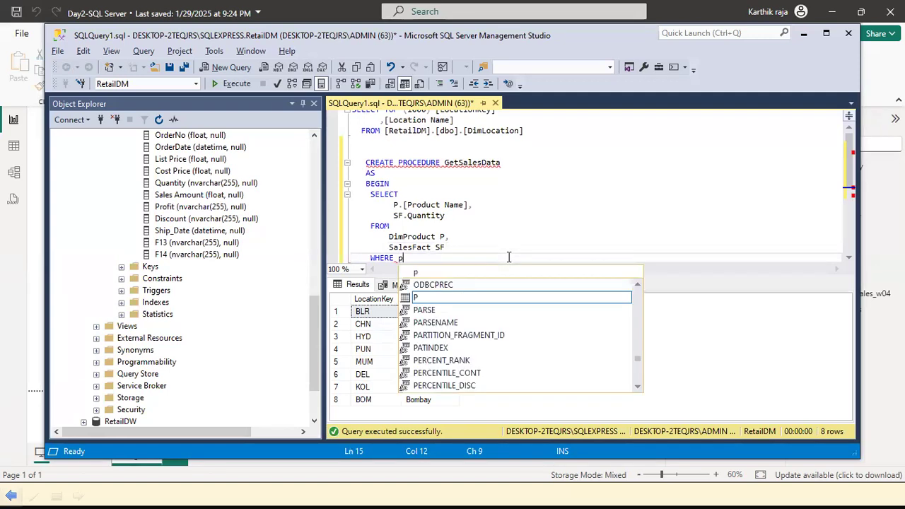
key("BackSpace")
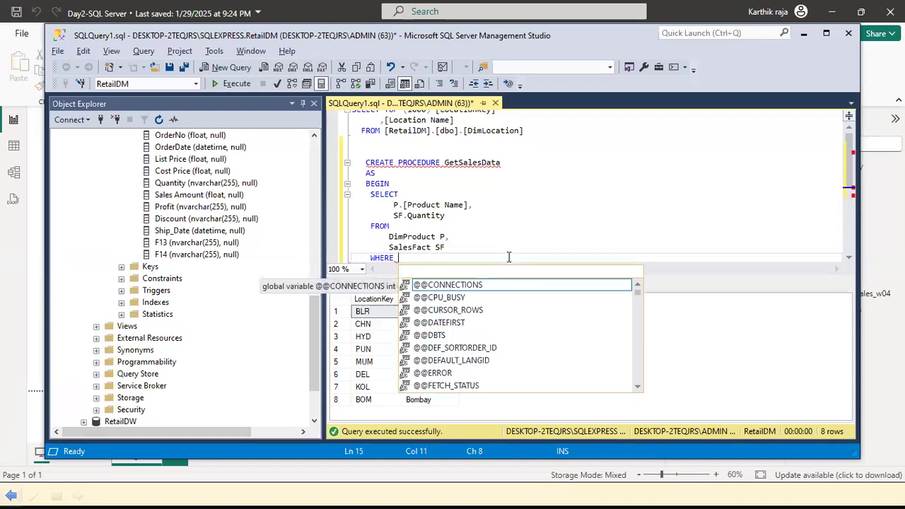
type("p")
key("BackSpace")
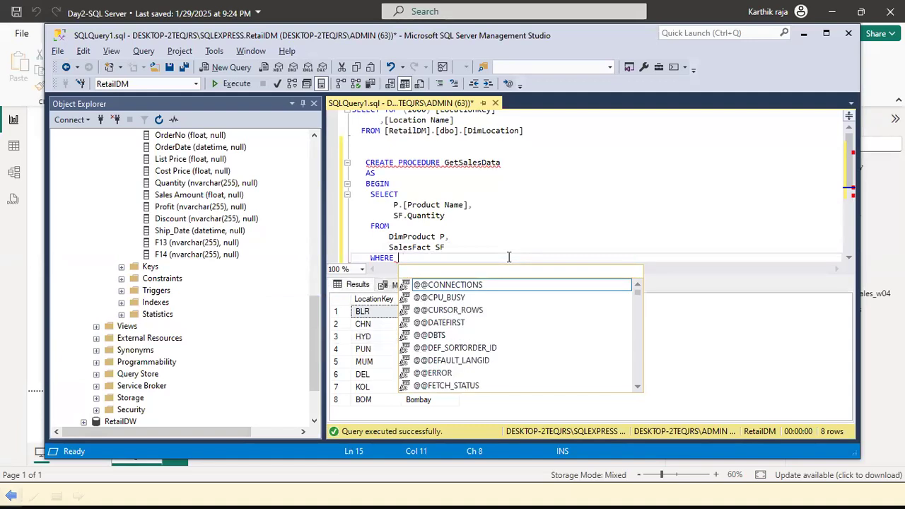
type("P.")
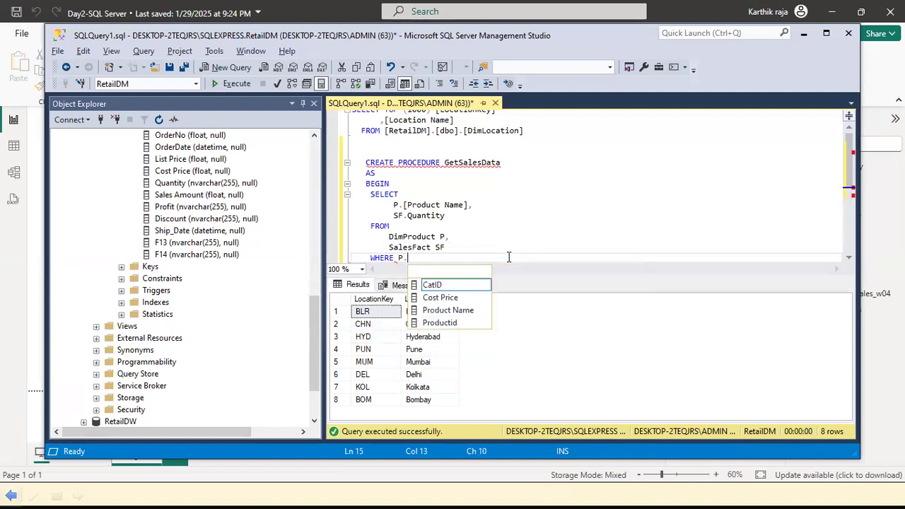
key("Down")
key("Down")
key("Down")
Step: Complete the join condition with = SF.Productid, leaving a blank line before the closing END;
type("= sf")
key("BackSpace")
key("BackSpace")
type("SF")
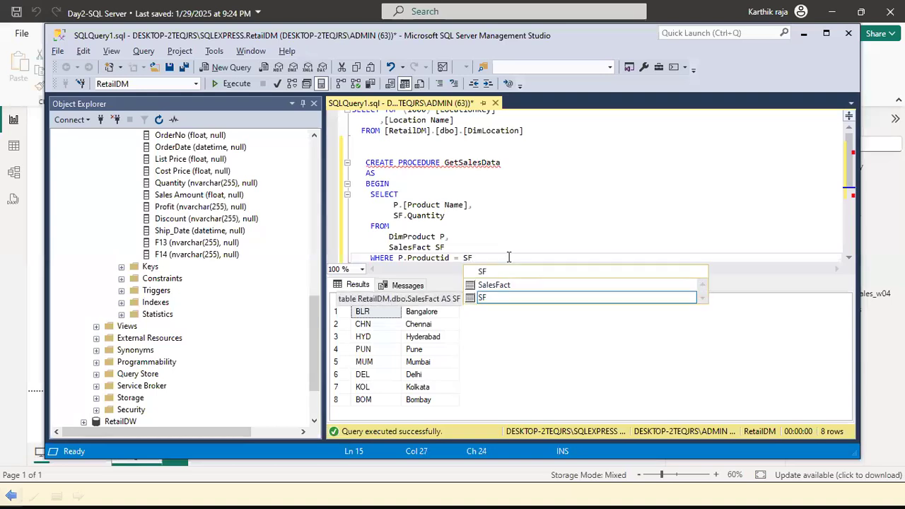
type(".")
key("Down")
key("Down")
key("Down")
key("Down")
key("Down")
key("Down")
key("Down")
key("Down")
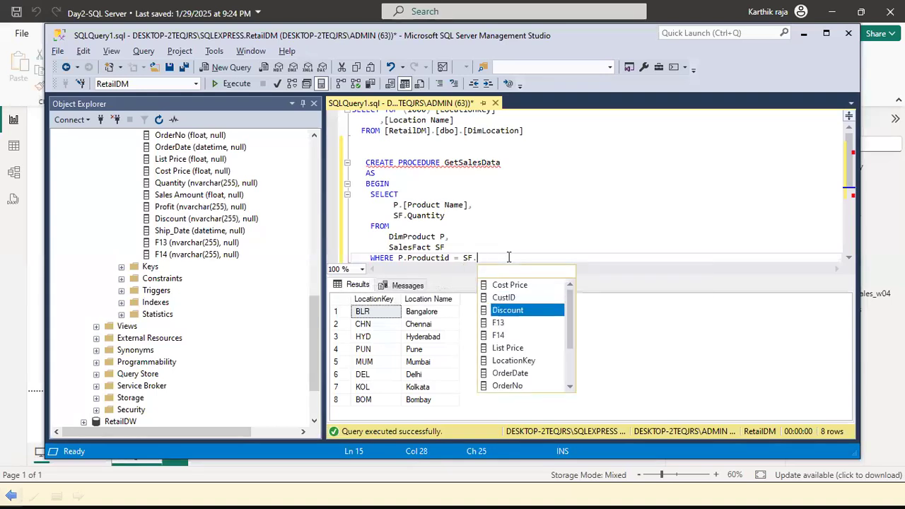
key("Down")
key("Down")
key("Down")
key("Up")
key("Up")
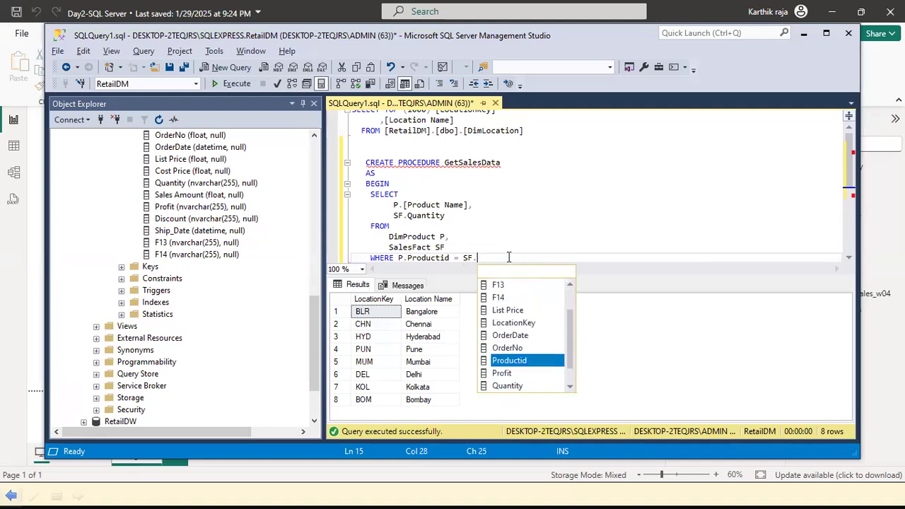
key("Tab")
type("\\")
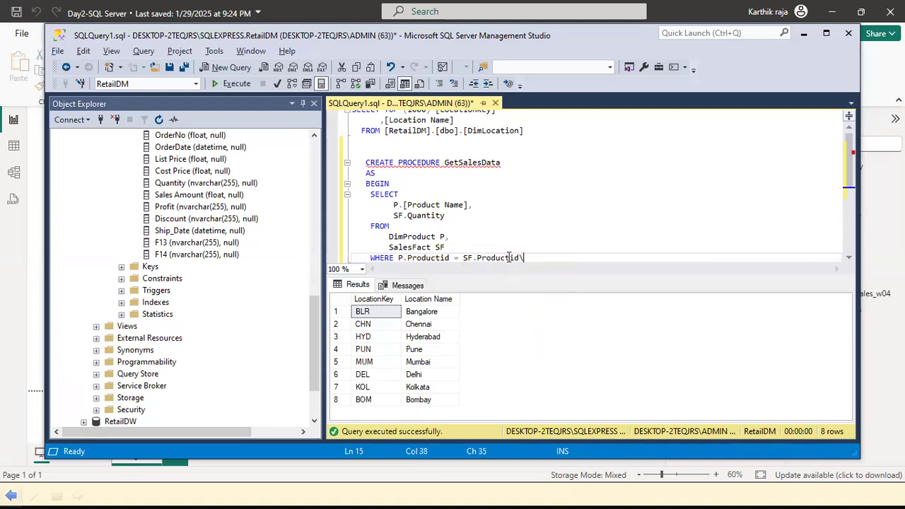
key("BackSpace")
key("Return")
key("Return")
type("END;")
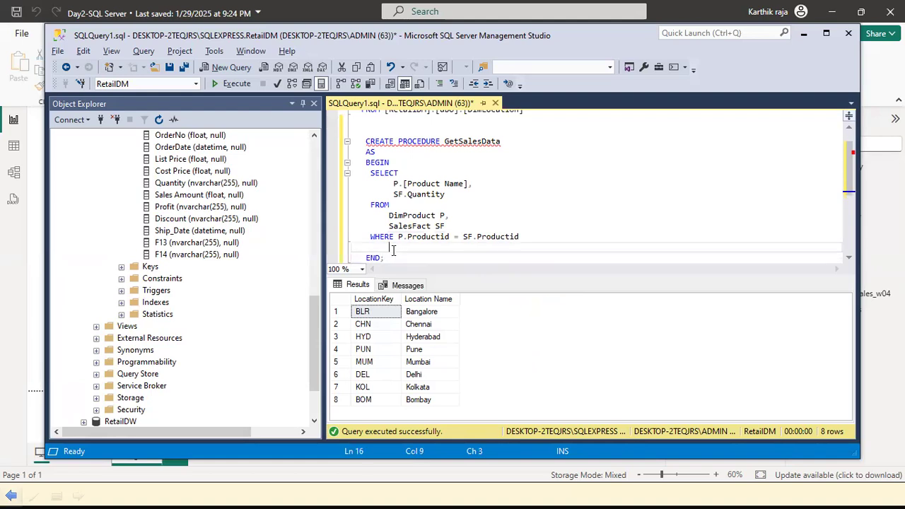
Step: Execute only the CREATE PROCEDURE GetSalesData block, from CREATE through END;
left_click_drag(367, 201, 357, 140)
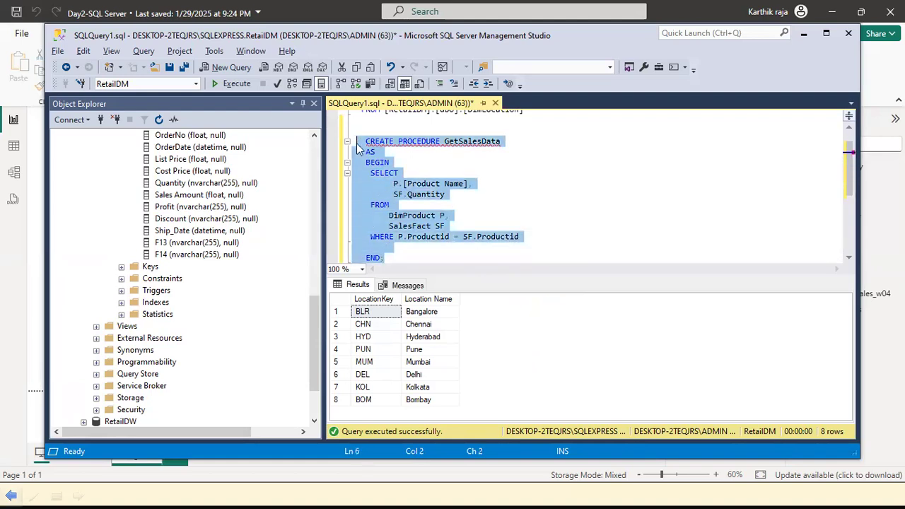
left_click(225, 84)
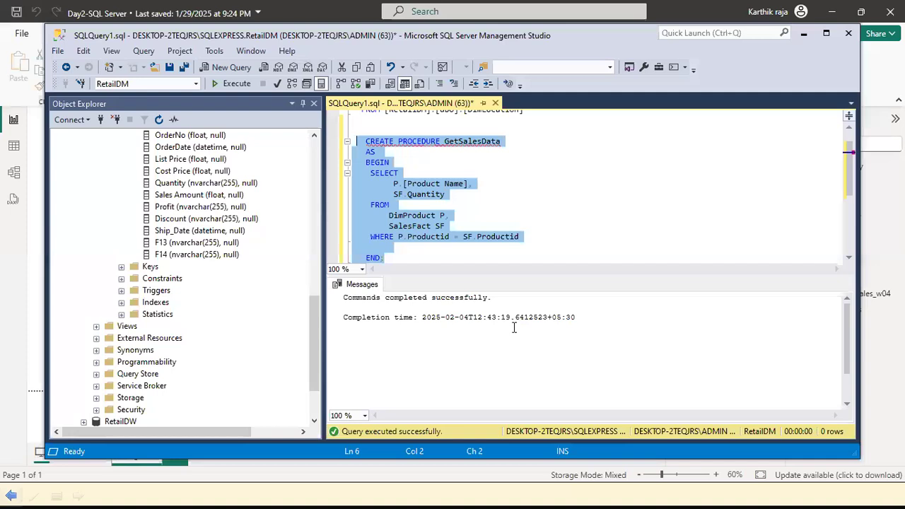
left_click(476, 259)
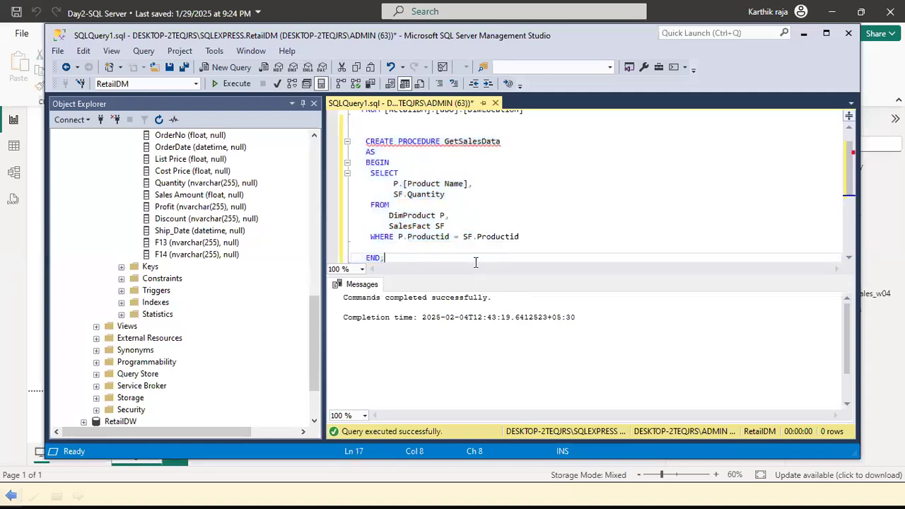
Step: Add the statement EXEC GetSalesData below the procedure, separated from END; by a blank line
scroll(476, 260, "down", 1)
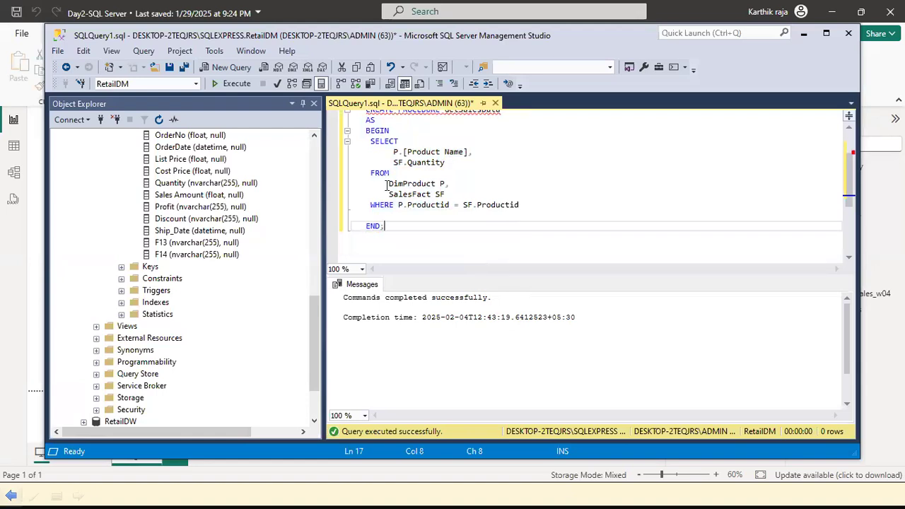
scroll(410, 154, "up", 2)
scroll(408, 200, "down", 2)
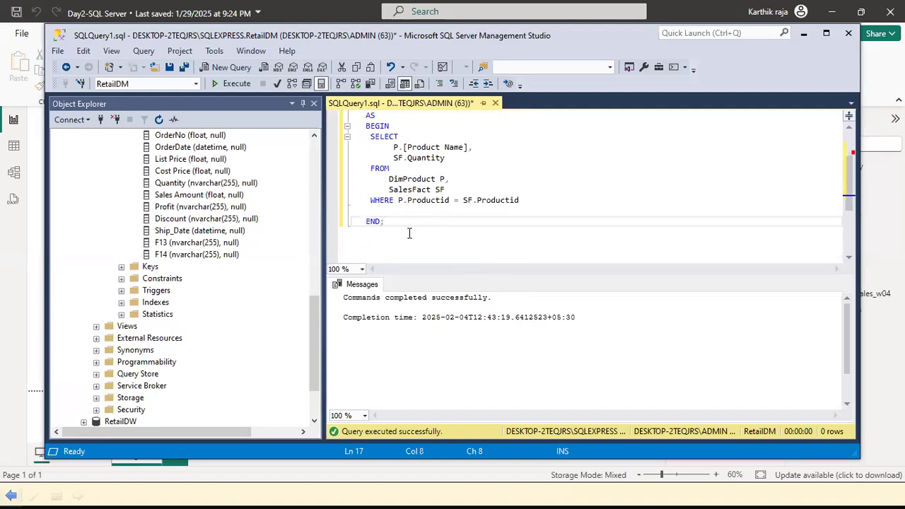
key("Return")
key("Return")
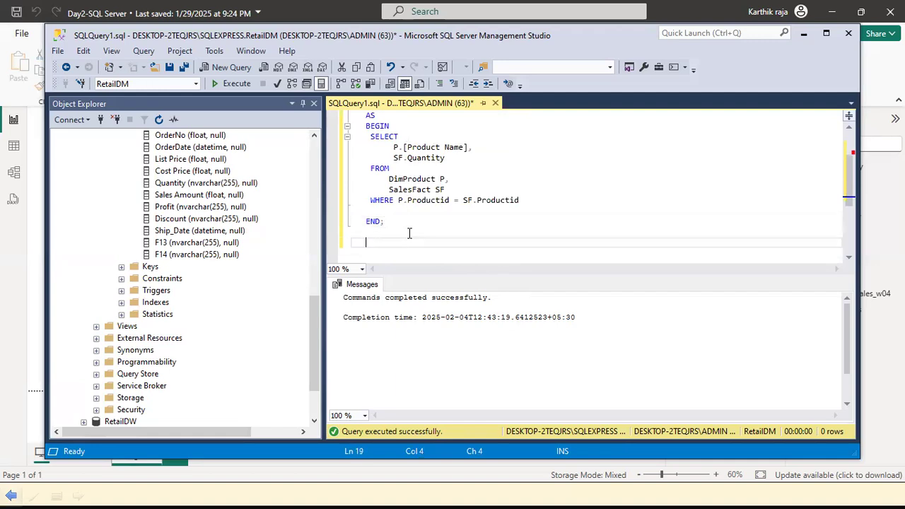
type("EXECC")
key("BackSpace")
key("BackSpace")
type("C")
type("gET")
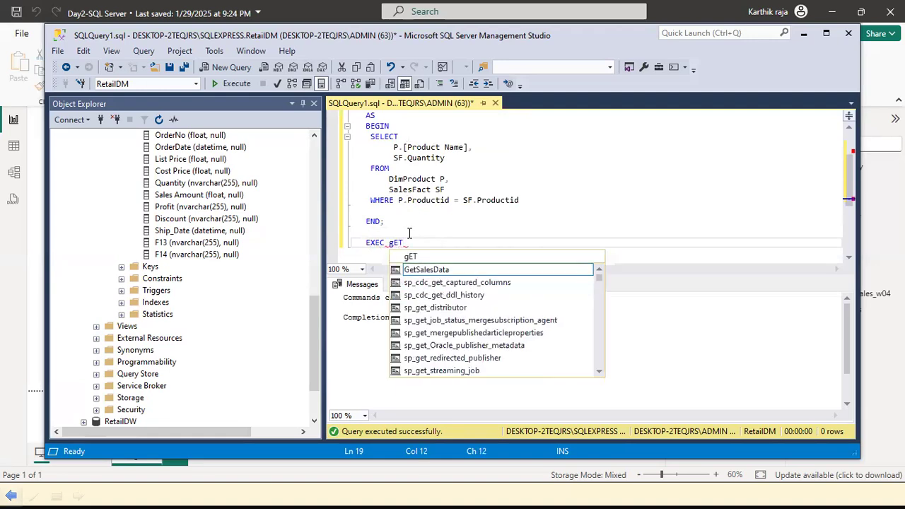
type("14")
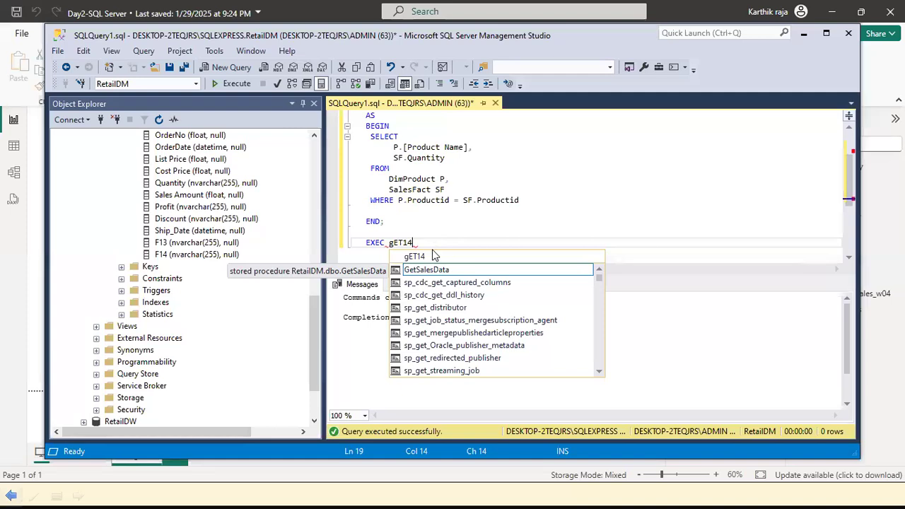
double_click(422, 270)
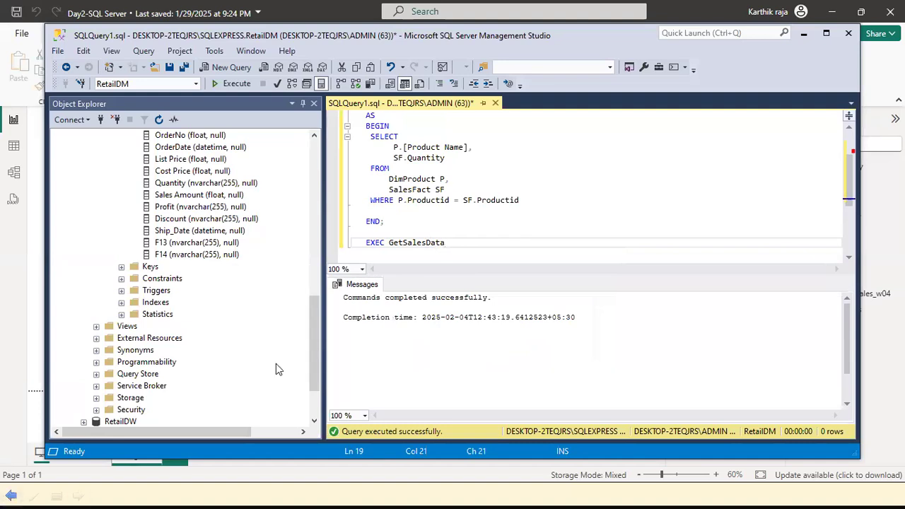
Step: Execute only the EXEC GetSalesData statement
key("ctrl+shift+Left")
key("ctrl+shift+Left")
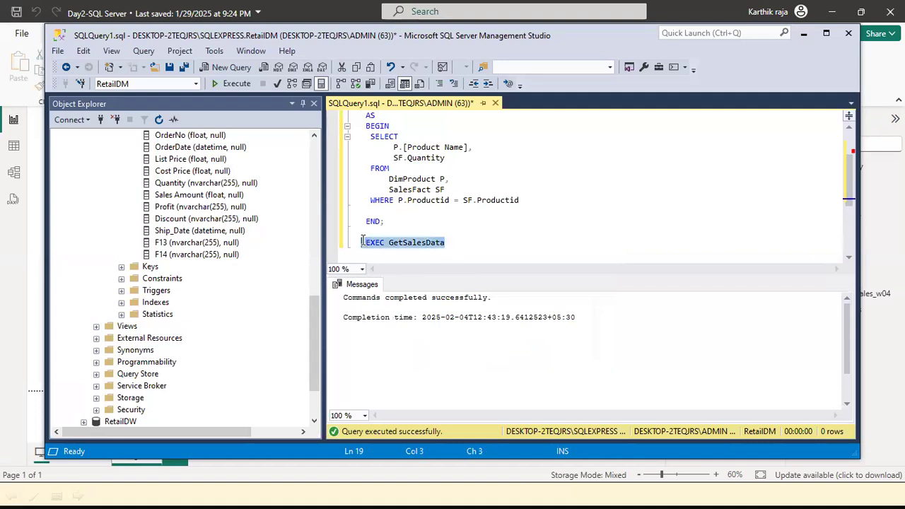
left_click(235, 84)
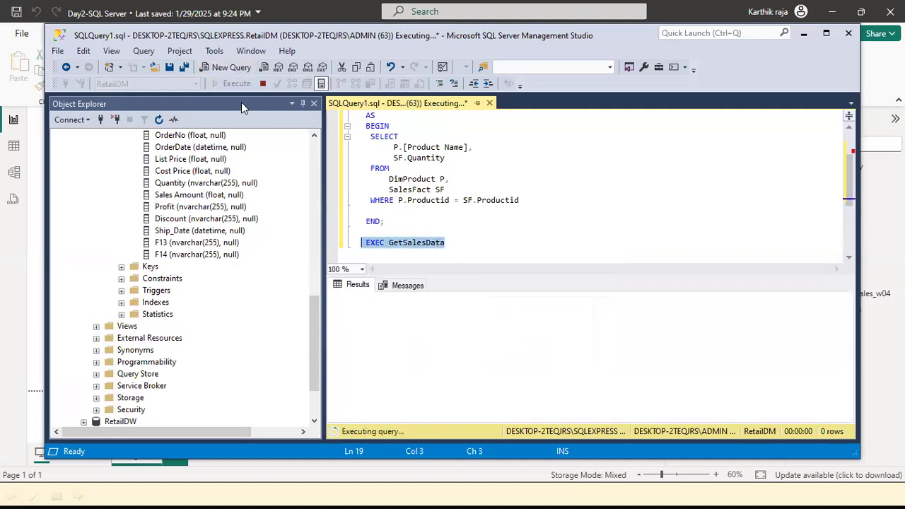
Step: Look through the Product Name and Quantity rows returned by GetSalesData
left_click(380, 325)
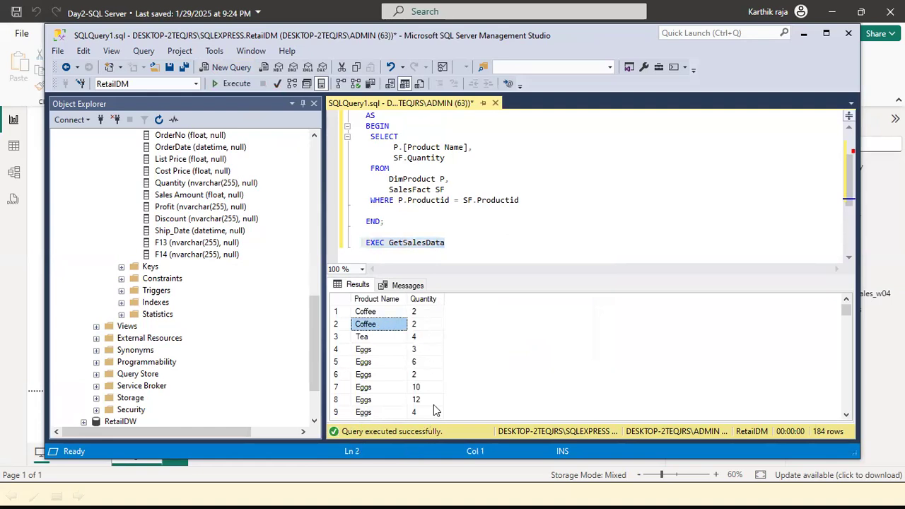
scroll(421, 333, "down", 5)
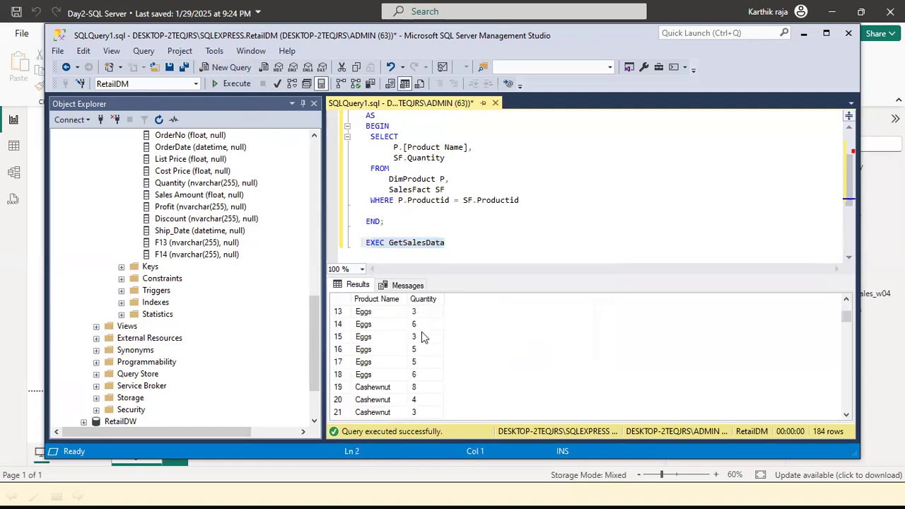
scroll(421, 338, "up", 5)
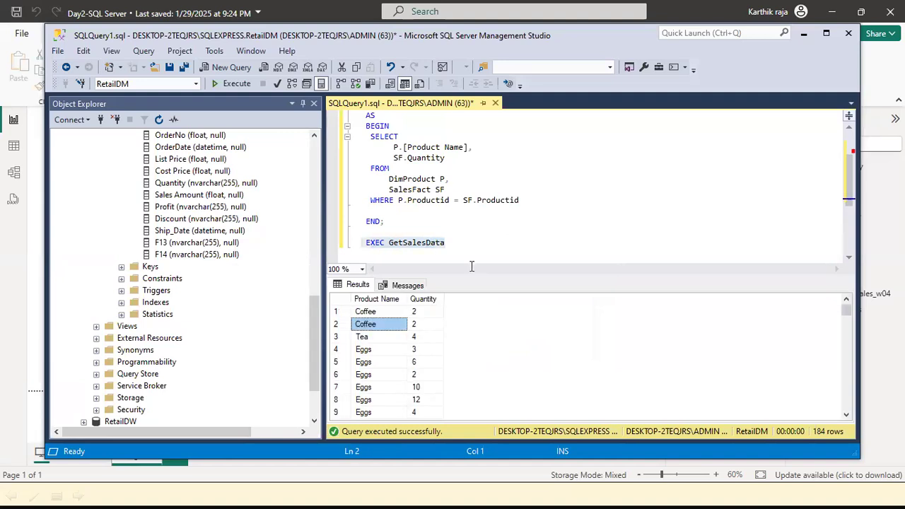
Step: Review the GetSalesData query: its selected columns, the DimProduct and SalesFact aliases, and the Productid join condition
left_click(472, 243)
left_click(419, 214)
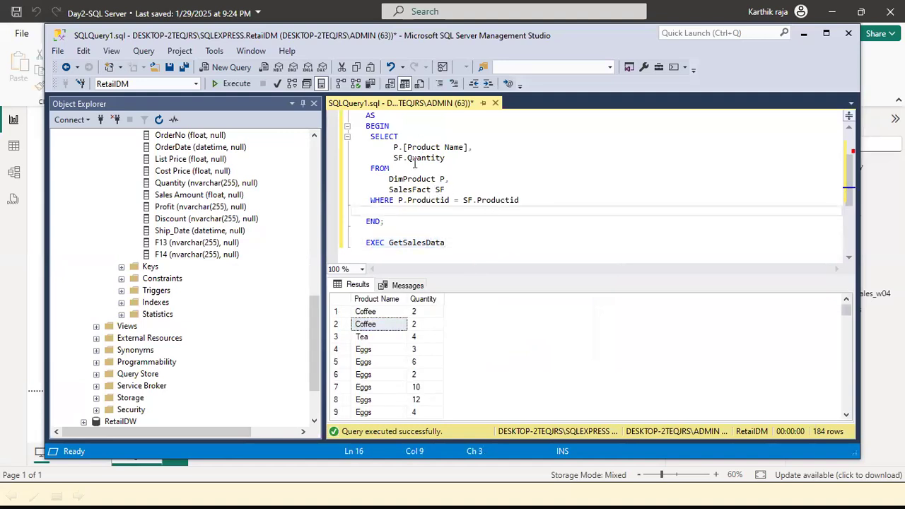
left_click(456, 188)
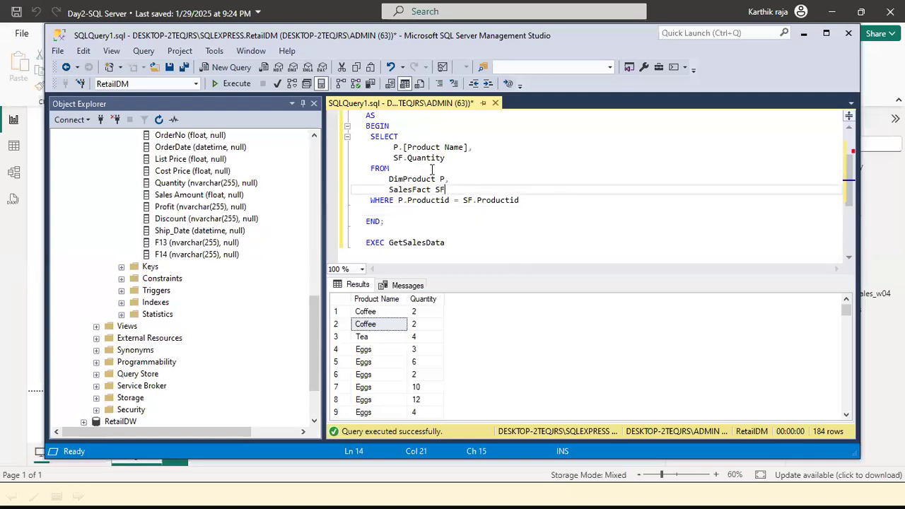
left_click(423, 200)
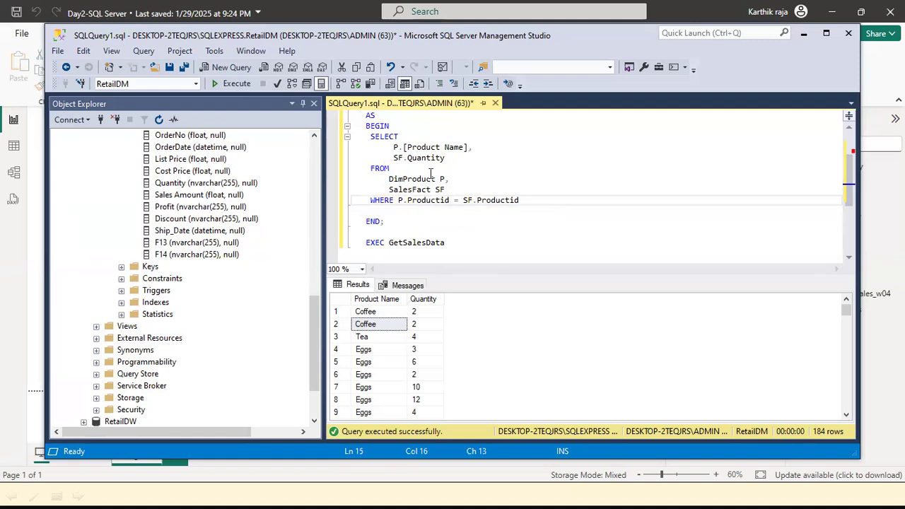
left_click(431, 177)
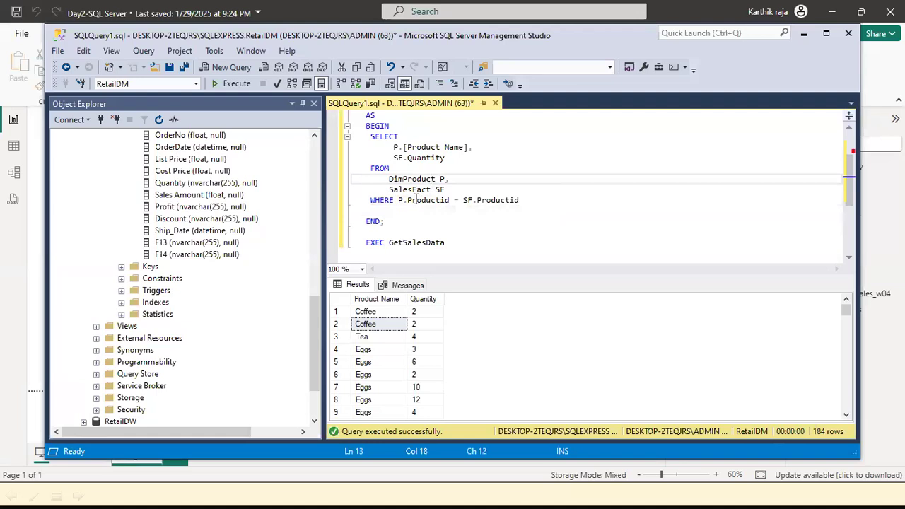
left_click(424, 191)
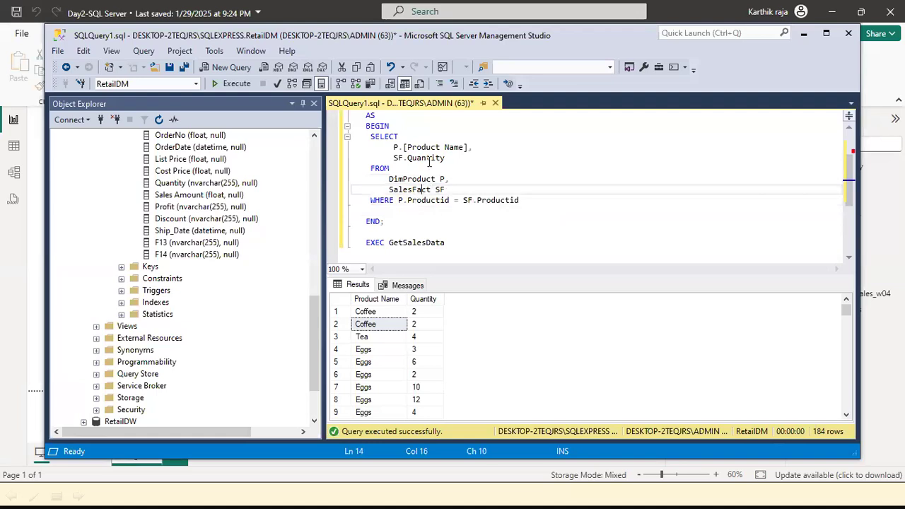
left_click(452, 178)
key("BackSpace")
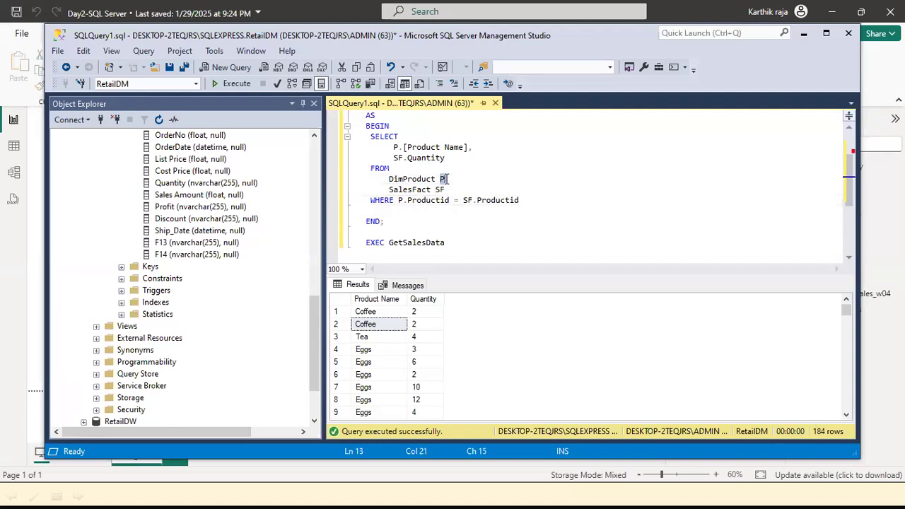
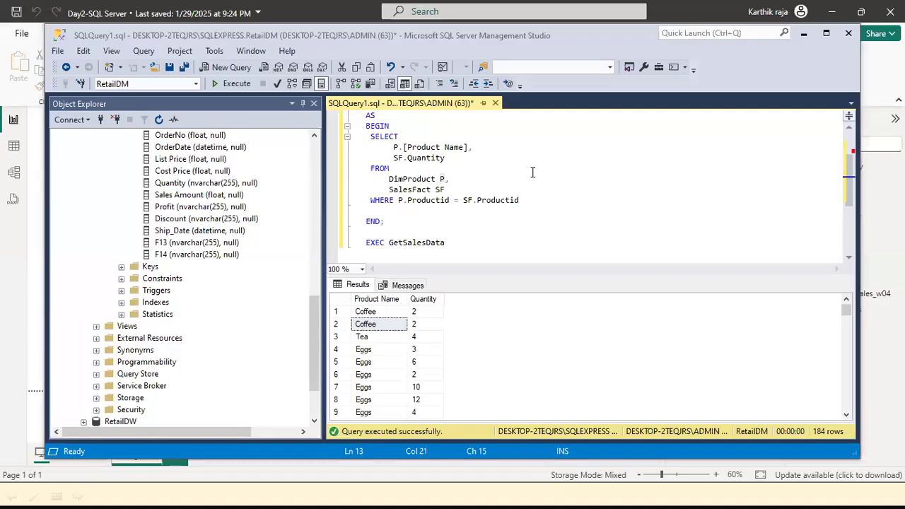
scroll(533, 172, "up", 1)
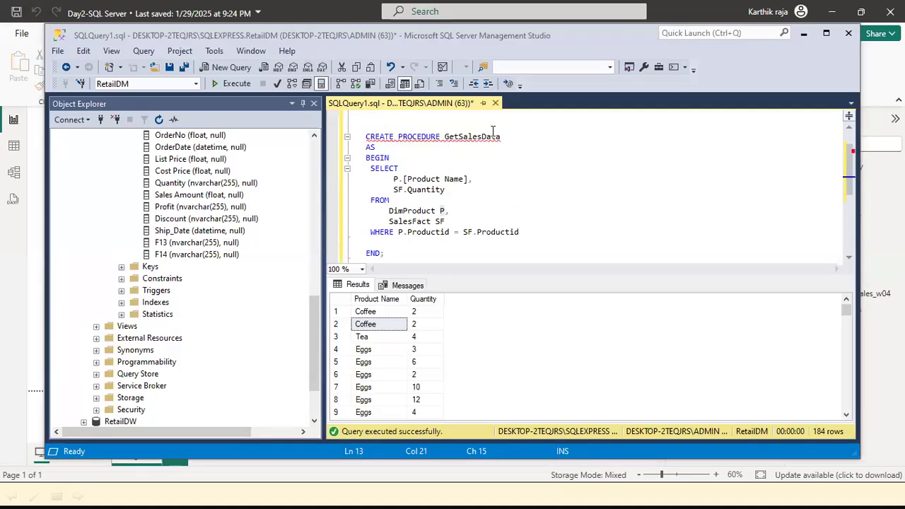
scroll(443, 180, "down", 1)
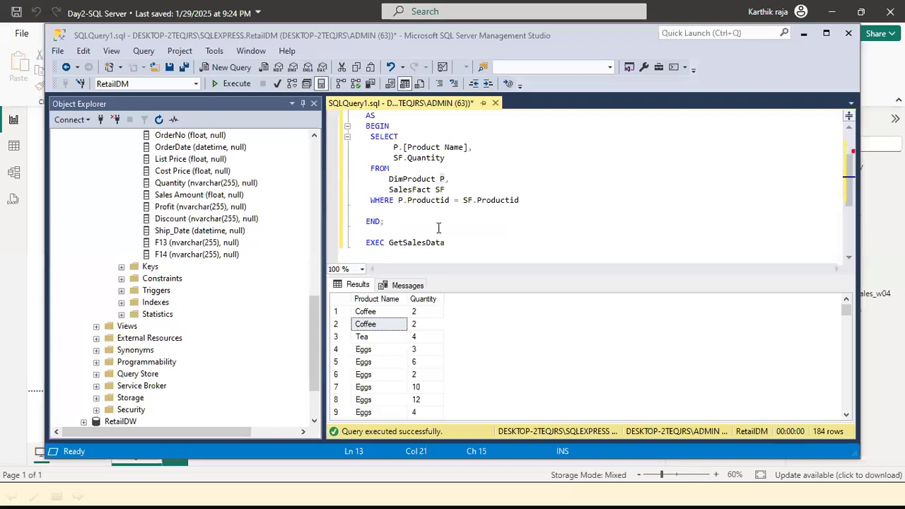
left_click(429, 179)
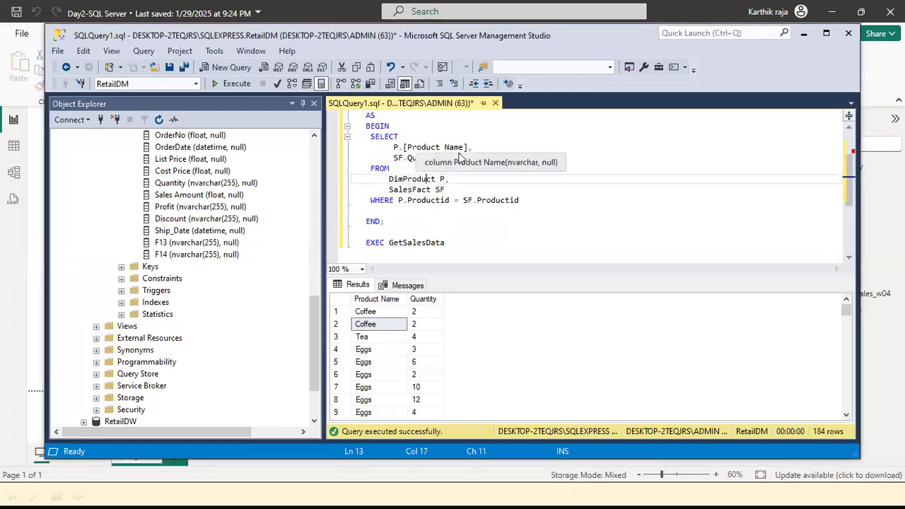
left_click(433, 189)
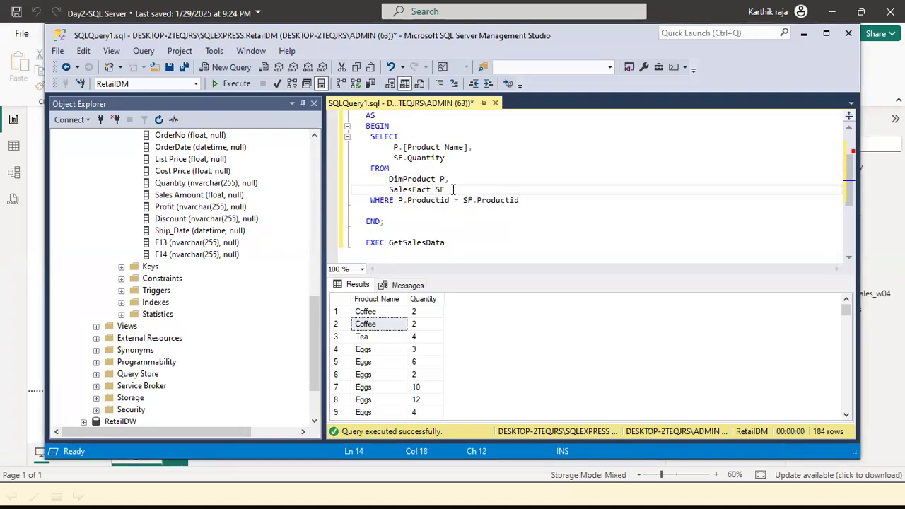
left_click(409, 190)
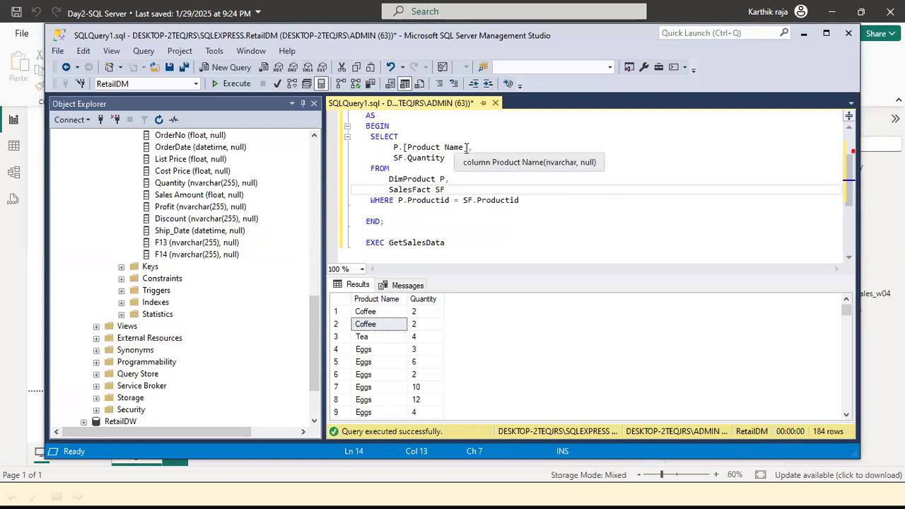
left_click(450, 200)
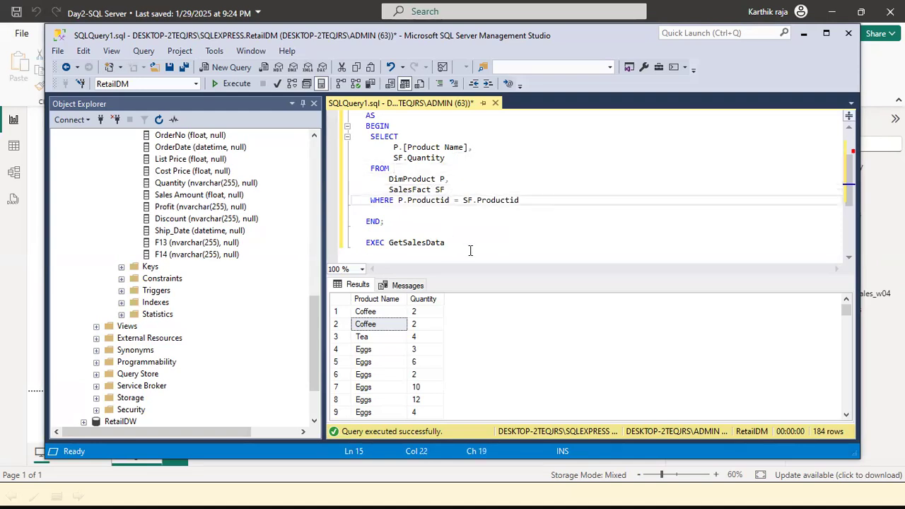
Step: Execute only the EXEC GetSalesData statement again and clear the selection
left_click_drag(444, 244, 352, 244)
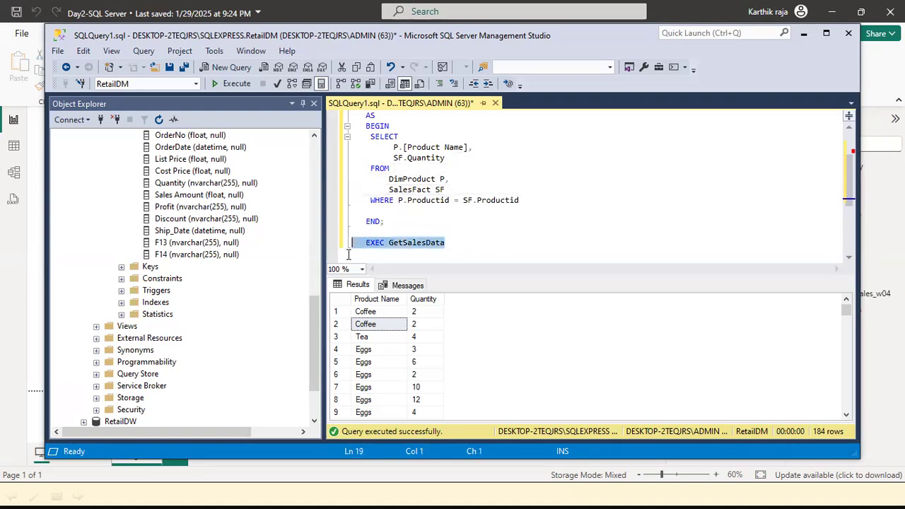
left_click(236, 86)
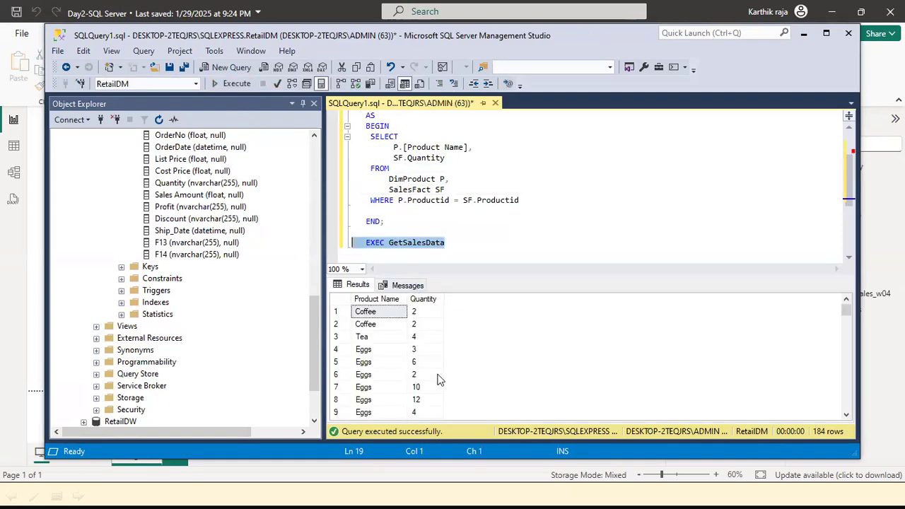
left_click(469, 190)
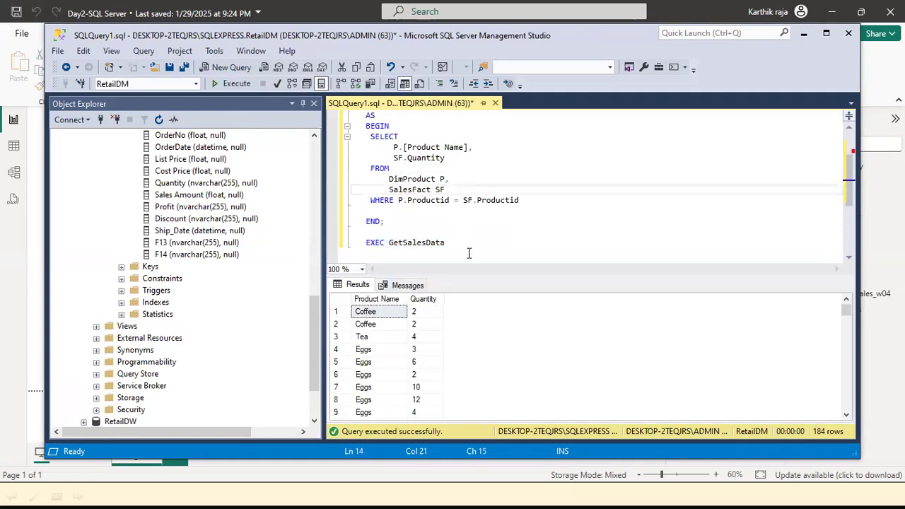
Step: Compare the BEGIN to END; body of the CREATE PROCEDURE block with the EXEC GetSalesData call below it
left_click_drag(387, 221, 367, 128)
scroll(382, 149, "up", 1)
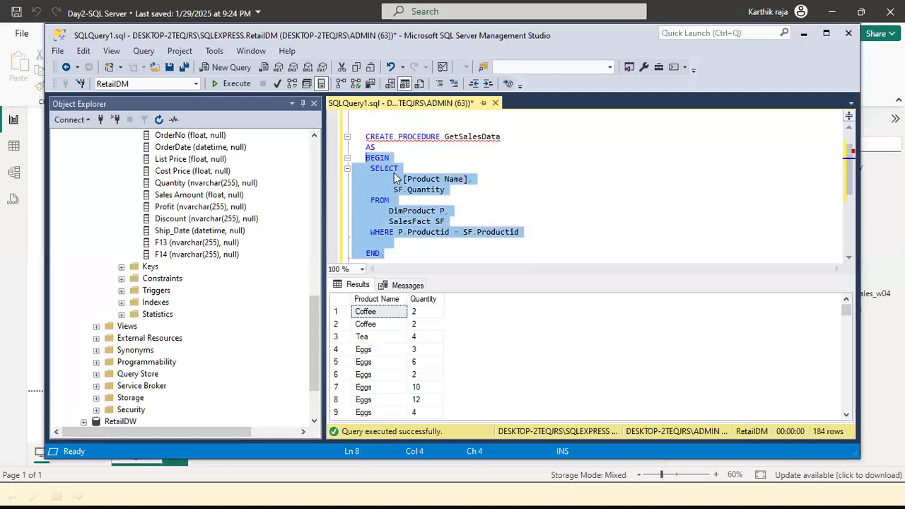
left_click(463, 172)
scroll(495, 182, "down", 2)
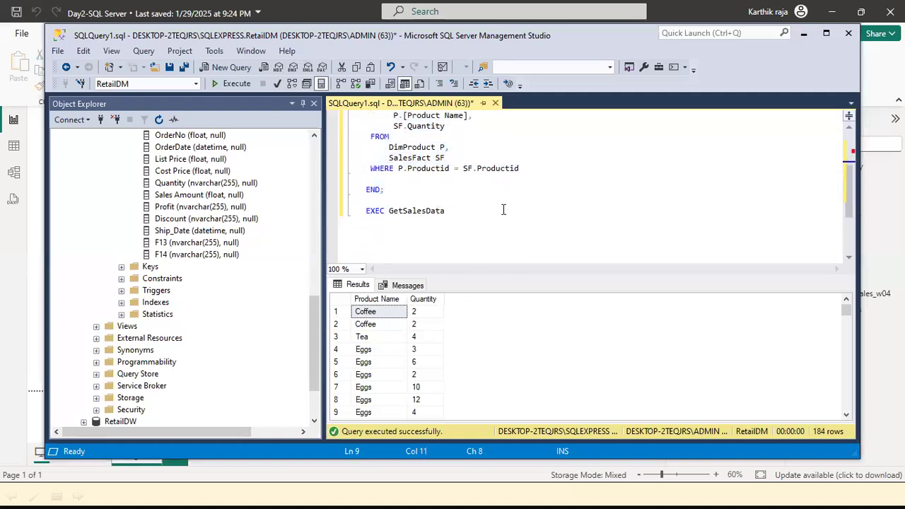
left_click_drag(478, 215, 352, 212)
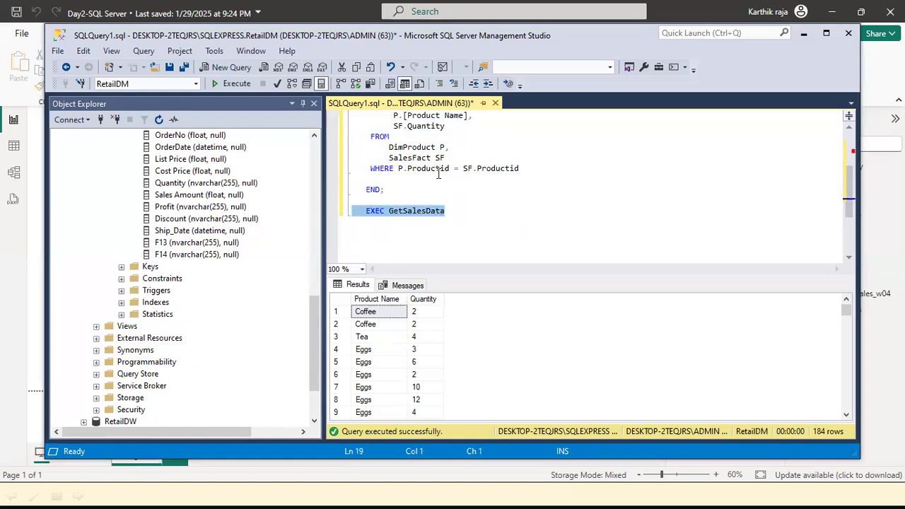
scroll(439, 173, "up", 2)
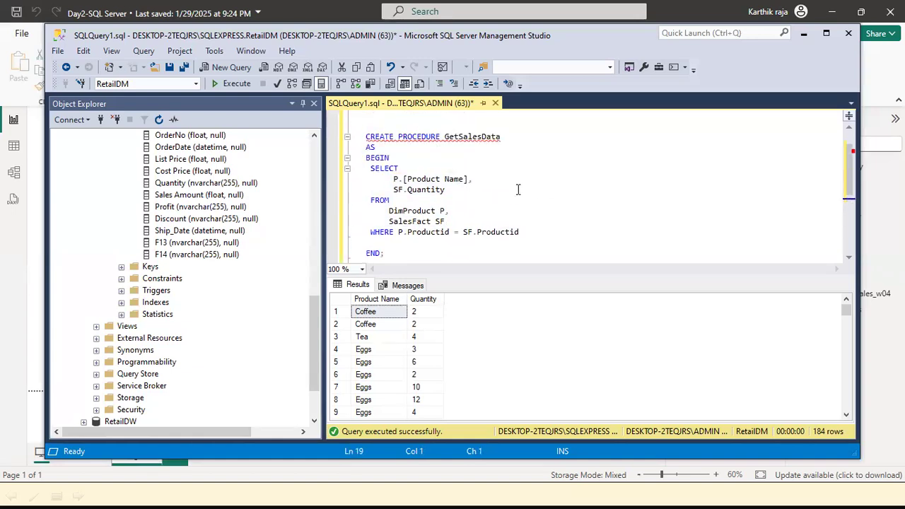
scroll(516, 198, "down", 2)
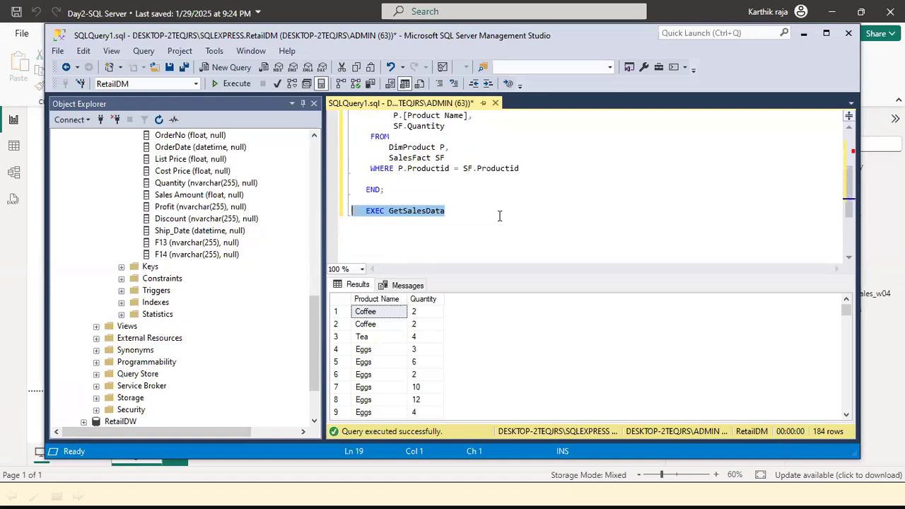
left_click(500, 216)
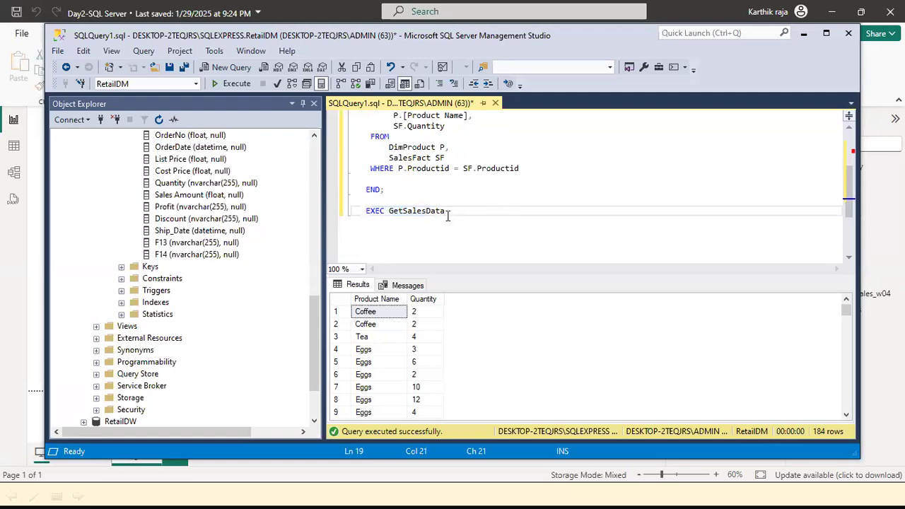
left_click_drag(444, 212, 389, 212)
scroll(508, 181, "up", 3)
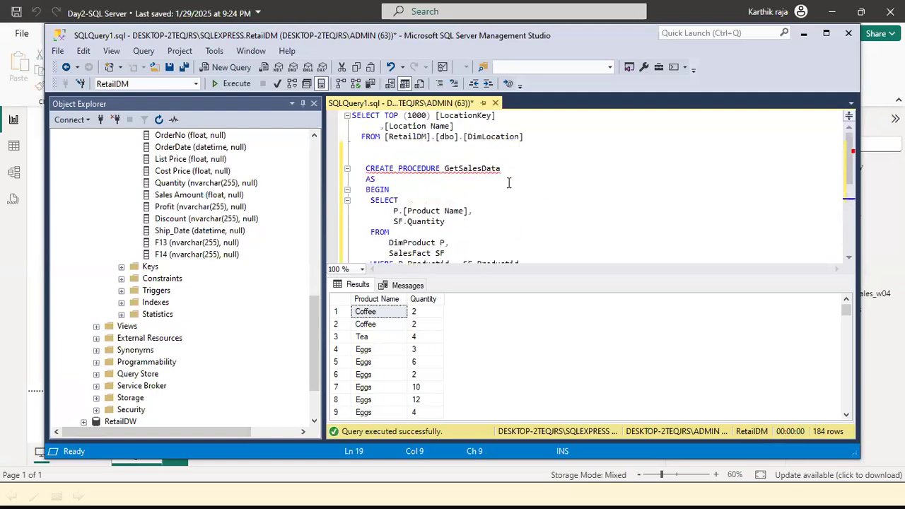
scroll(509, 183, "down", 2)
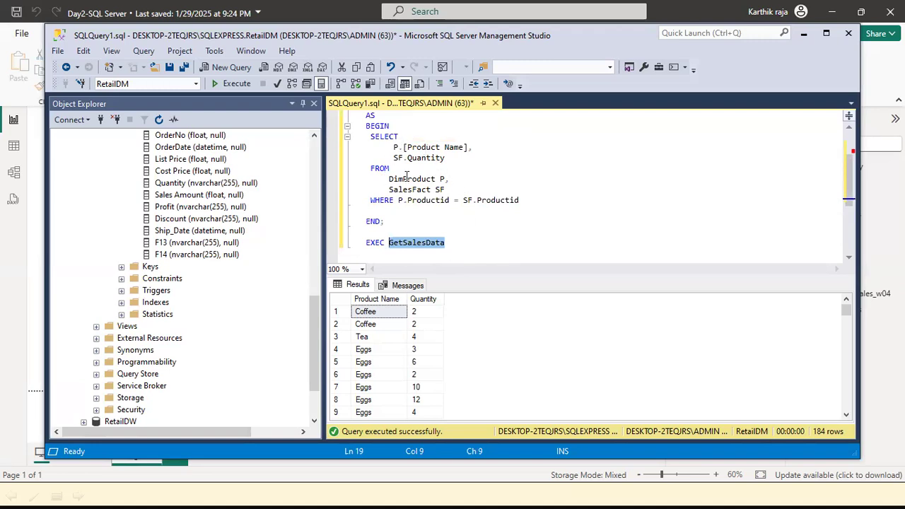
left_click(453, 242)
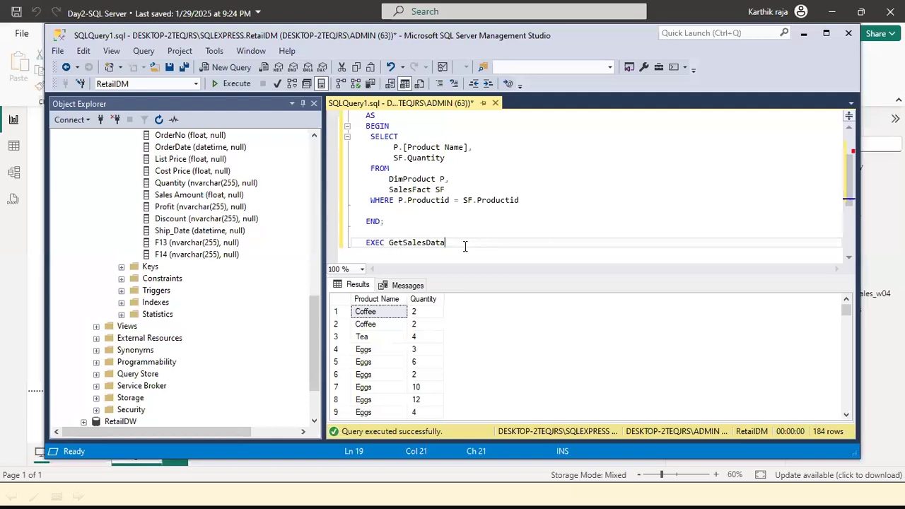
double_click(376, 244)
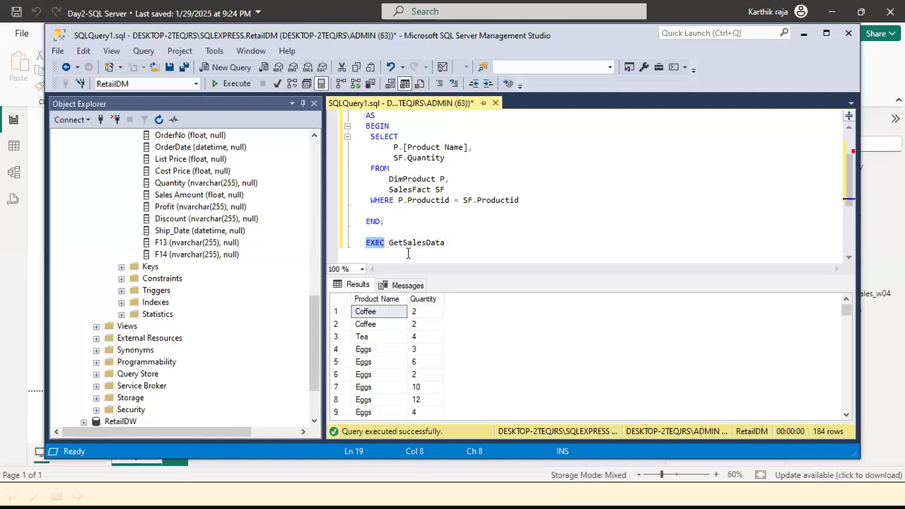
left_click(500, 242)
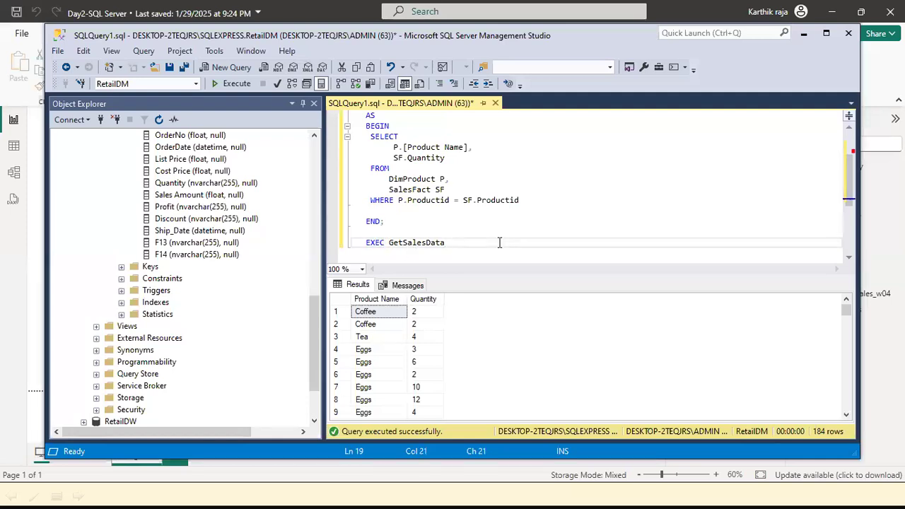
Step: Copy the EXEC GetSalesData statement and paste it as the SQL statement of Power BI's SQL Server database connection
left_click_drag(447, 244, 356, 243)
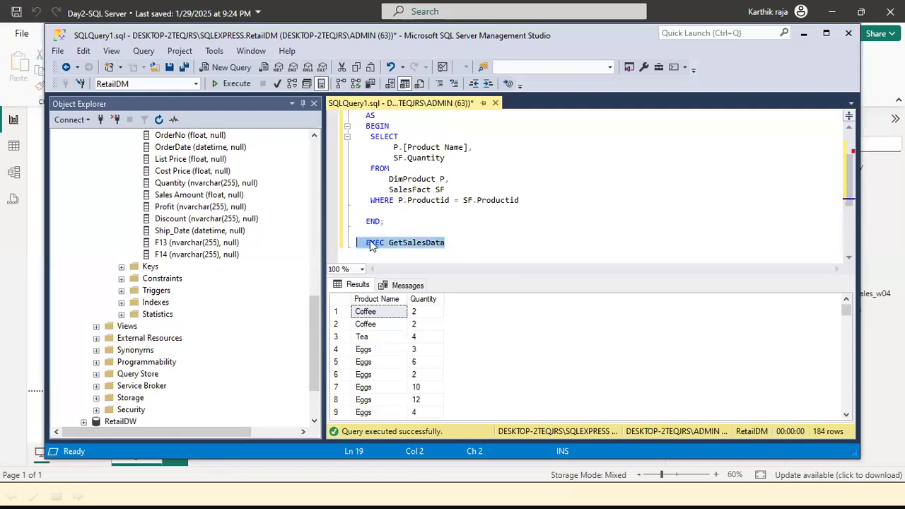
right_click(385, 243)
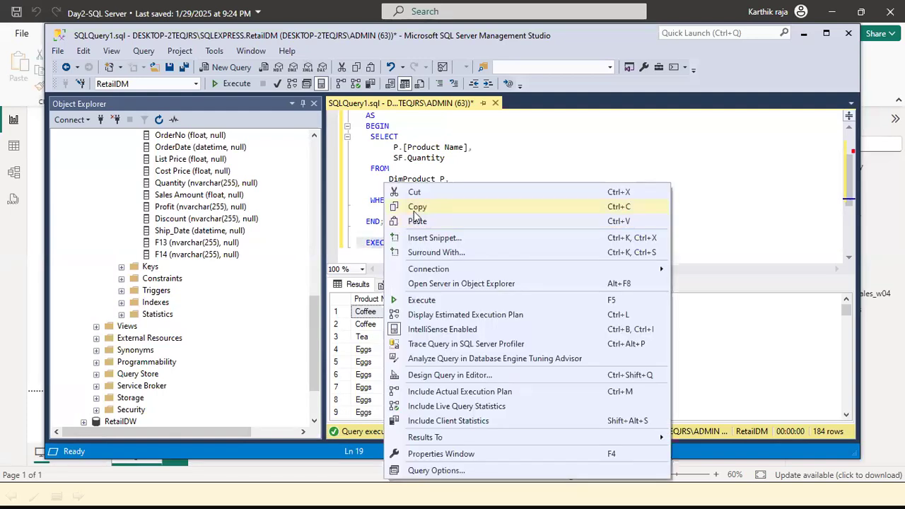
left_click(416, 209)
left_click(11, 285)
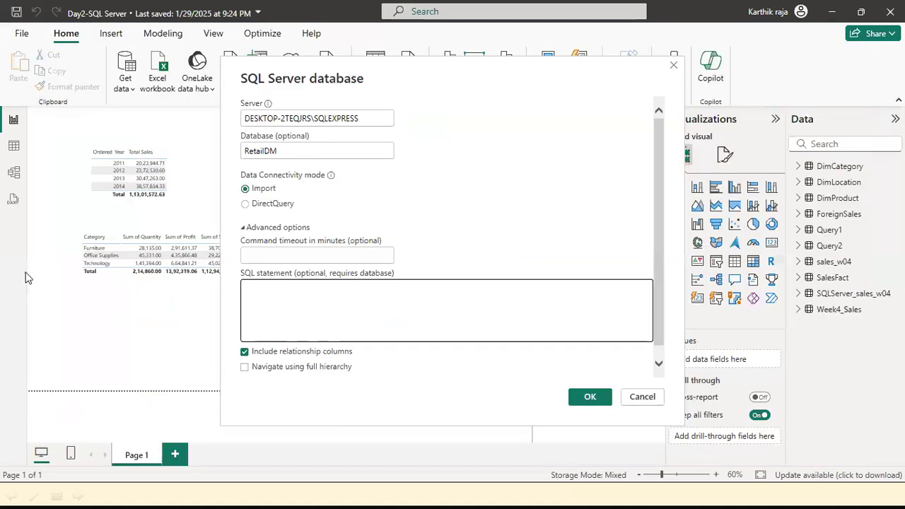
left_click(287, 293)
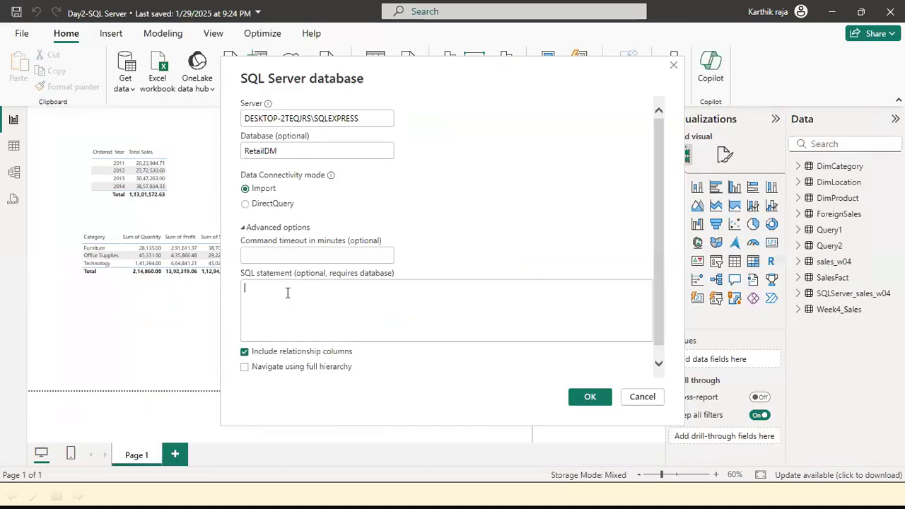
key("ctrl+v")
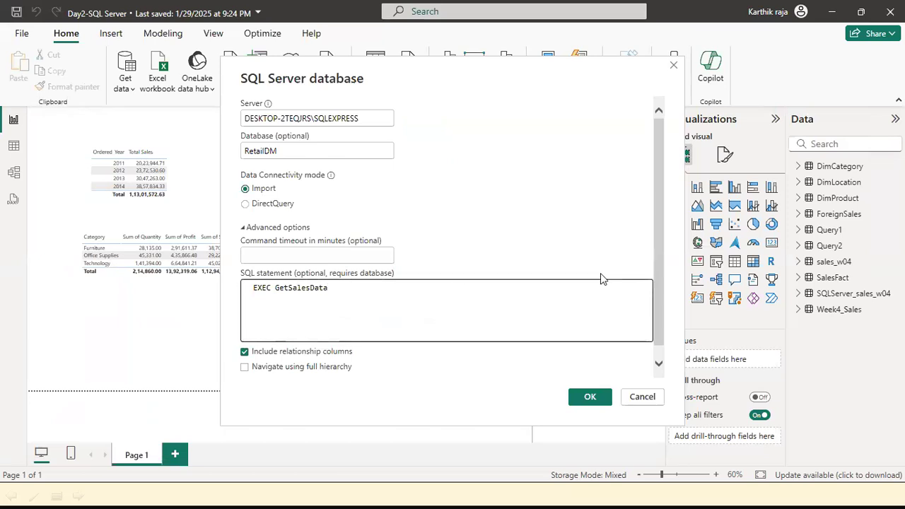
Step: Remove the leading spaces from the EXEC GetSalesData SQL statement and compare it with the call in SQL Server Management Studio
key("Delete")
key("Delete")
left_click(271, 286)
left_click_drag(270, 287, 302, 288)
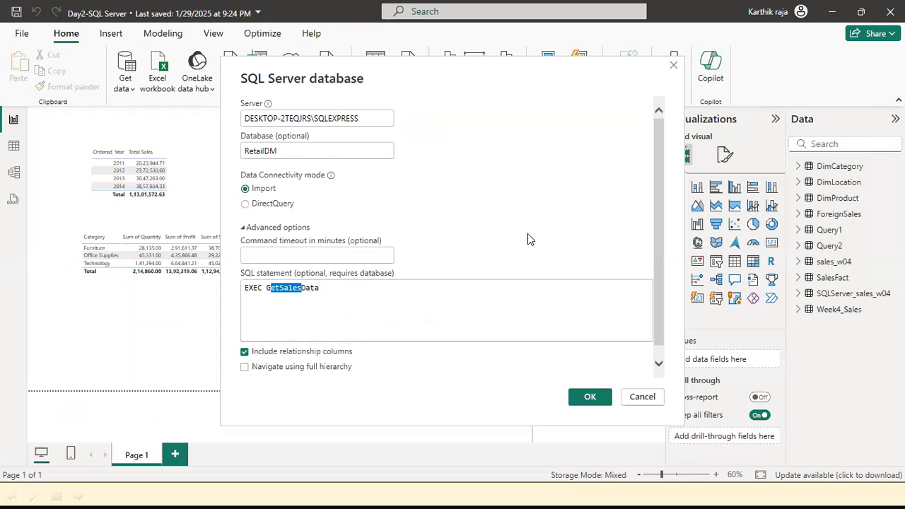
key("alt+Tab")
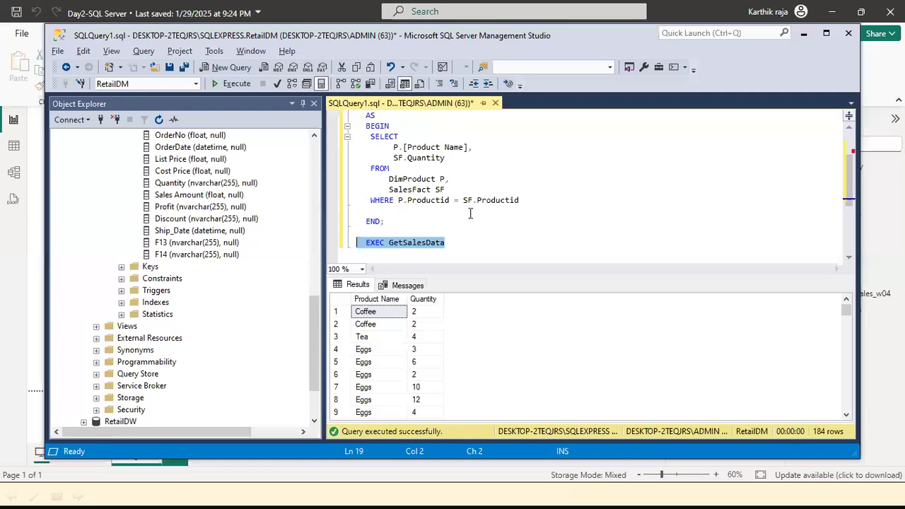
key("alt+Tab")
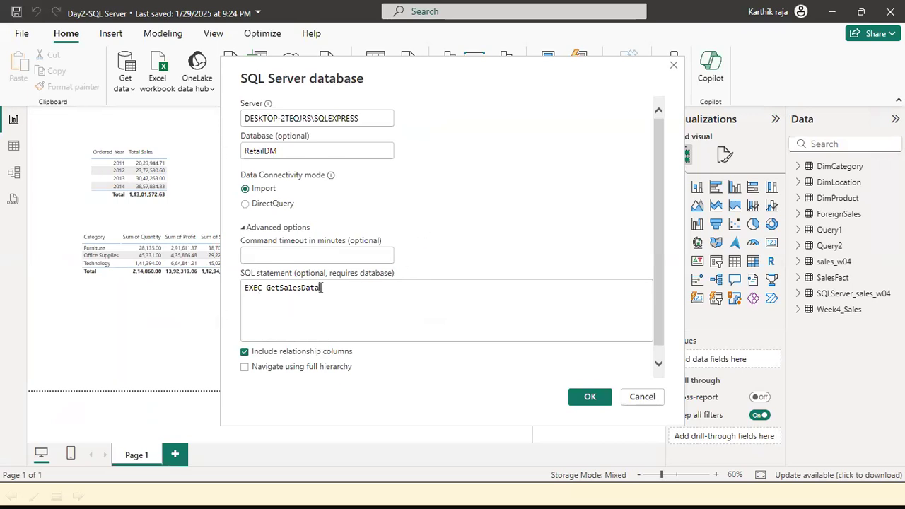
left_click_drag(268, 288, 335, 288)
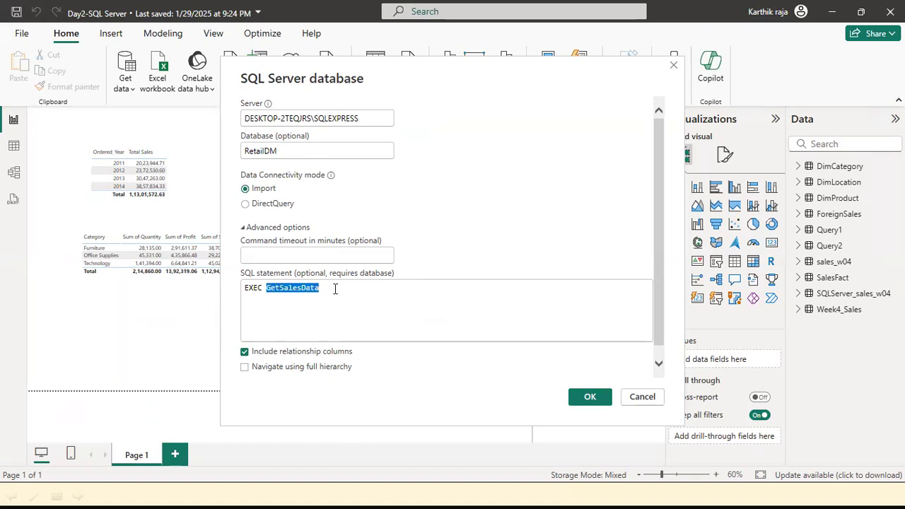
Step: Connect to the RetailDM database with the EXEC GetSalesData statement and load the previewed data into the Power BI model
left_click(589, 397)
left_click(590, 396)
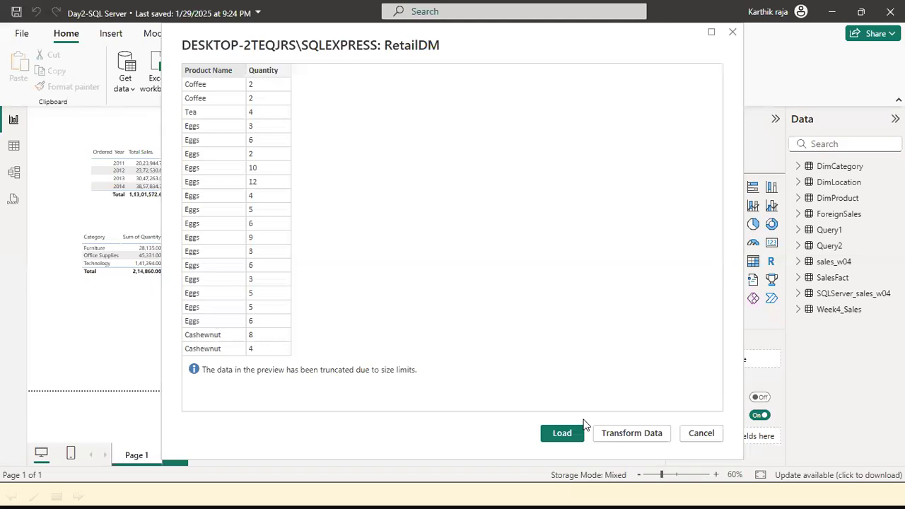
left_click(564, 433)
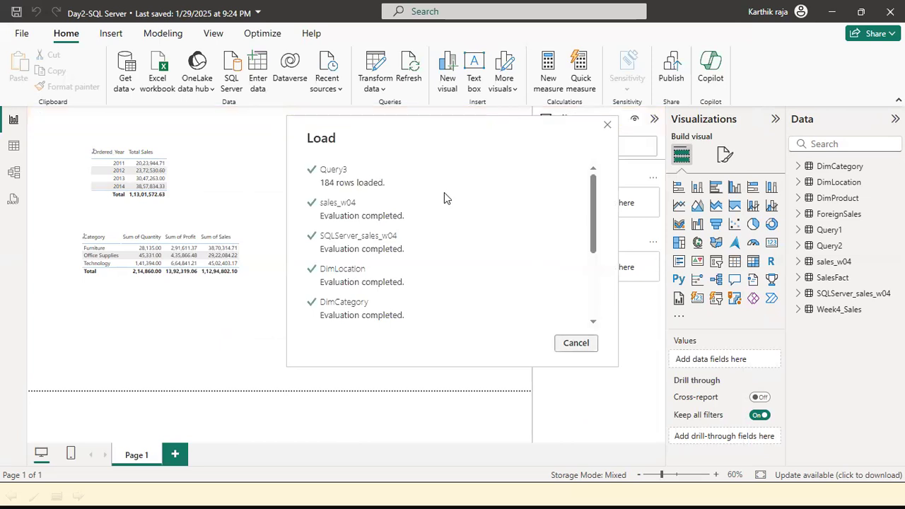
Step: Examine the imported Query3 table and compare its row count with the EXEC GetSalesData result in SQL Server Management Studio
left_click(14, 147)
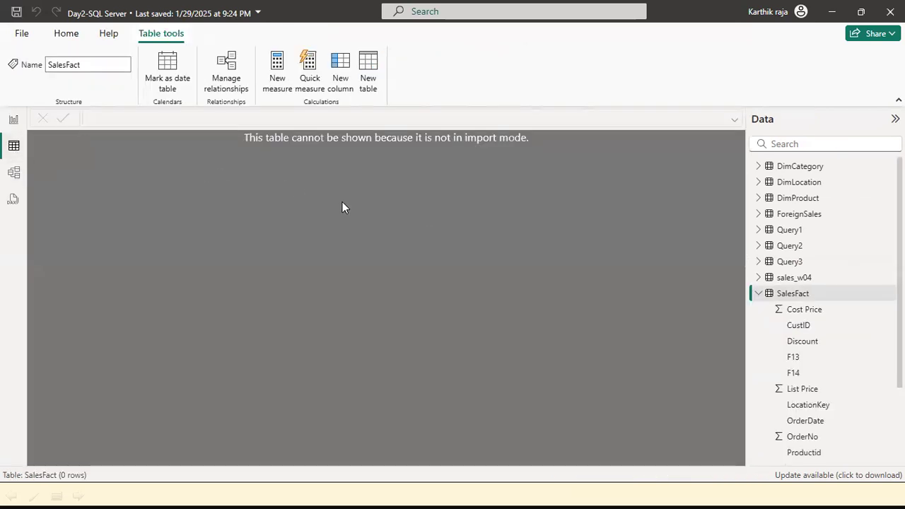
left_click(761, 295)
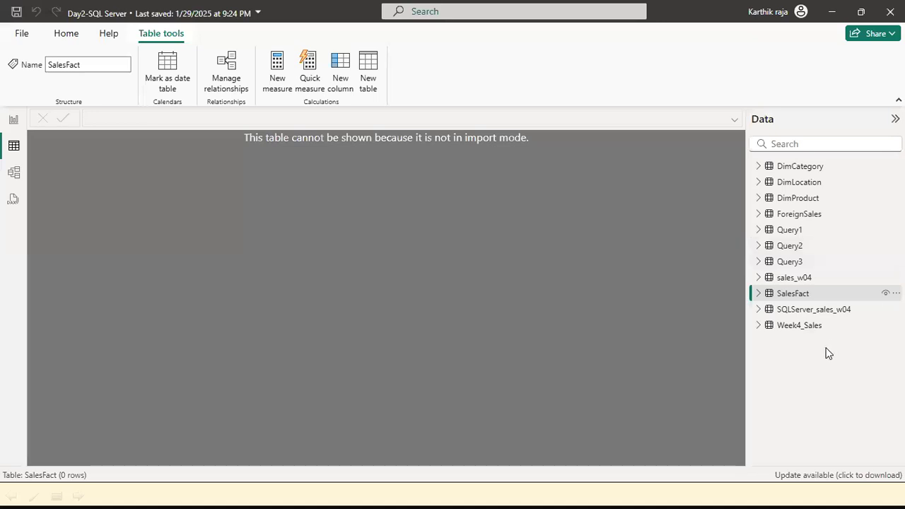
left_click(789, 263)
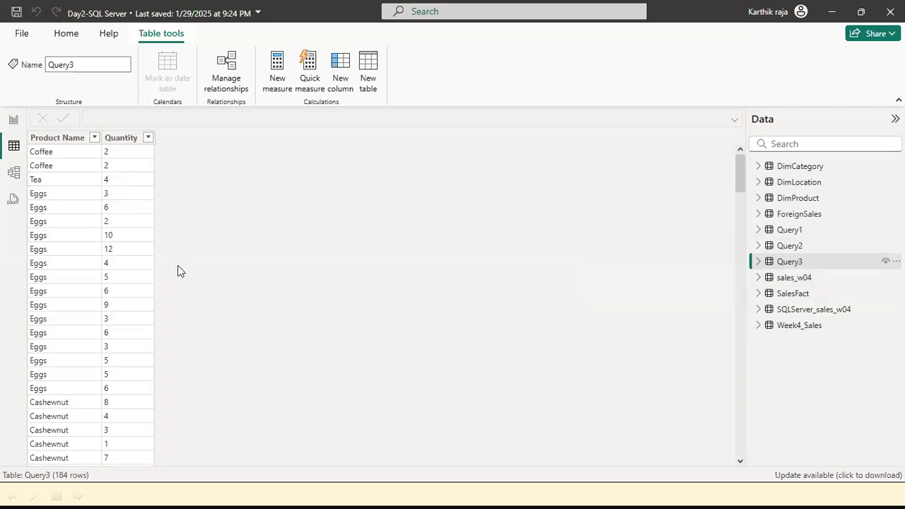
key("alt+Tab")
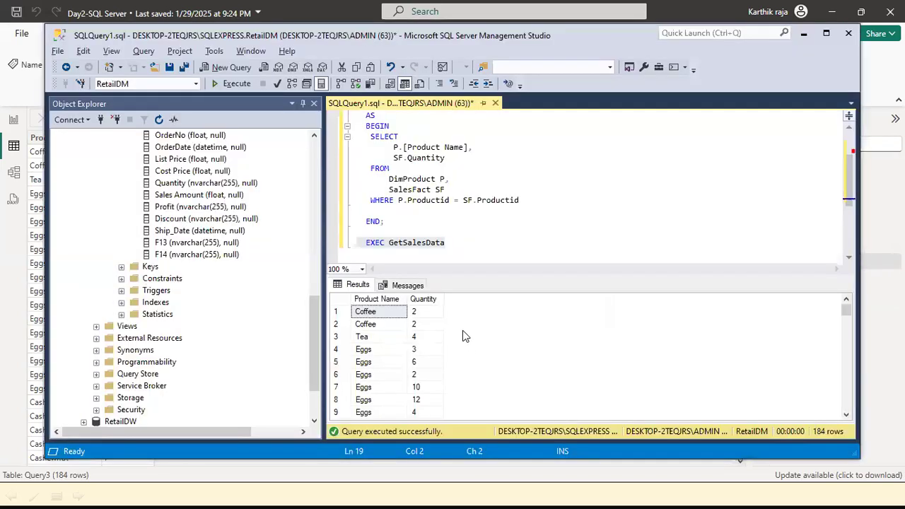
key("alt+Tab")
key("alt+Tab")
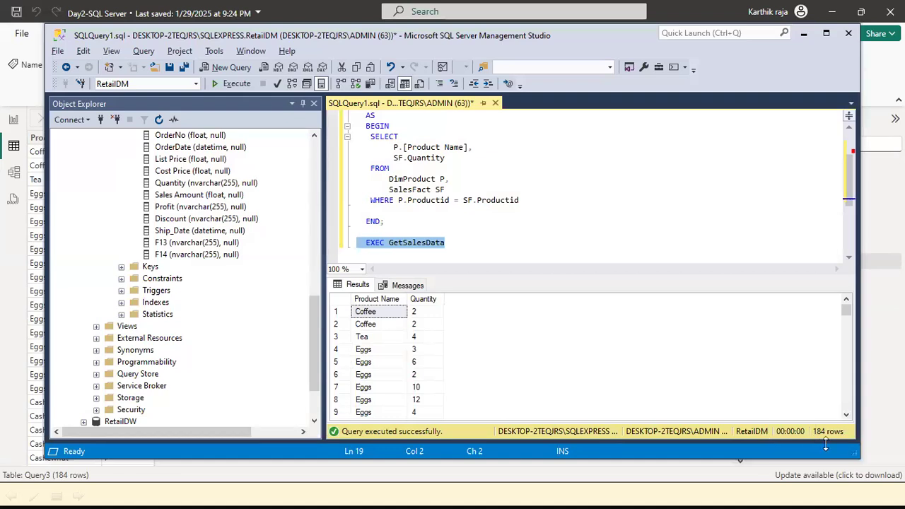
key("alt+Tab")
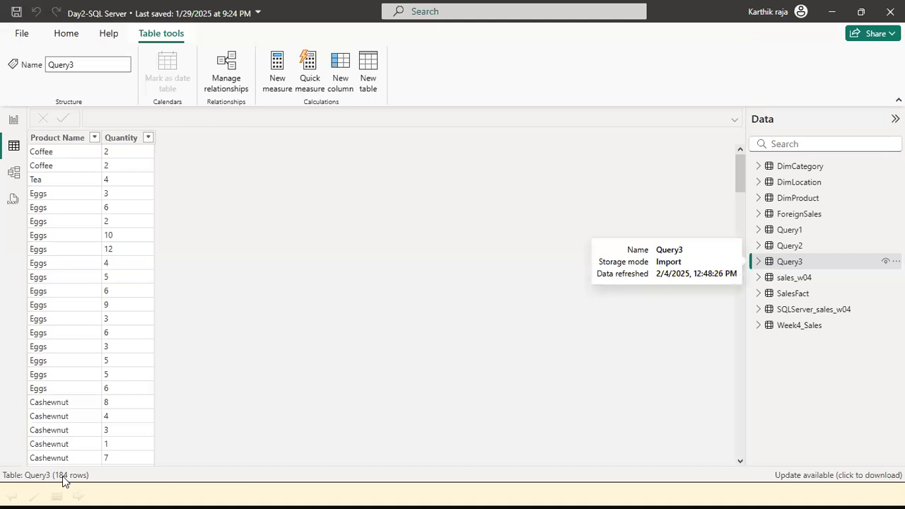
left_click(14, 122)
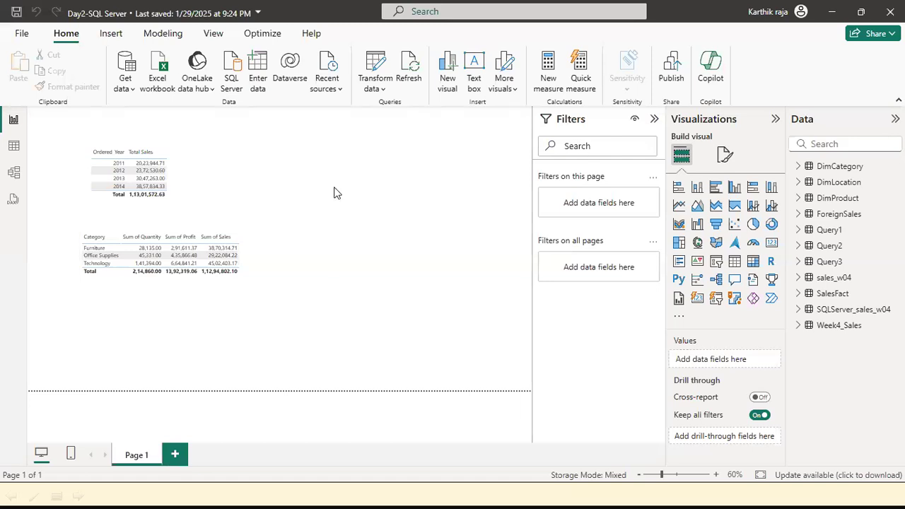
Step: Copy the EXEC GetSalesData statement in SQL Server Management Studio and return to the Power BI report
key("alt+Tab")
left_click(469, 226)
left_click(471, 220)
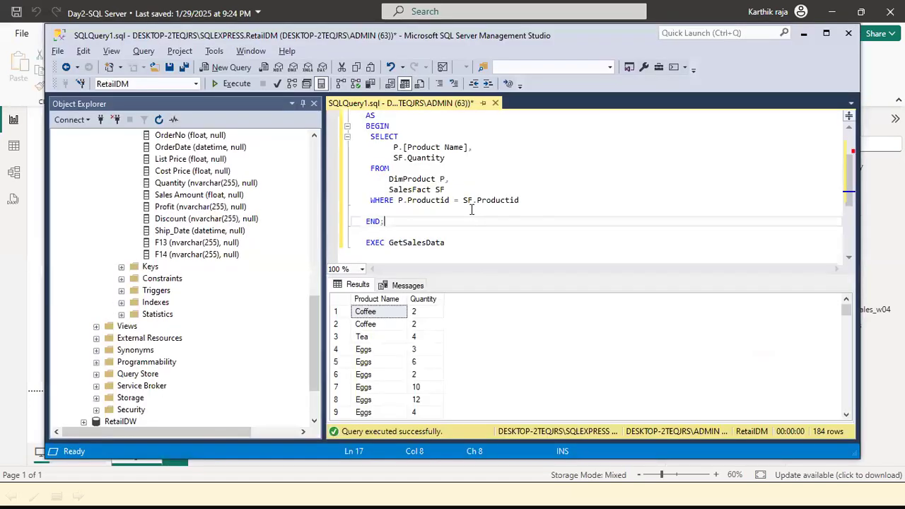
left_click_drag(459, 244, 354, 249)
key("ctrl+c")
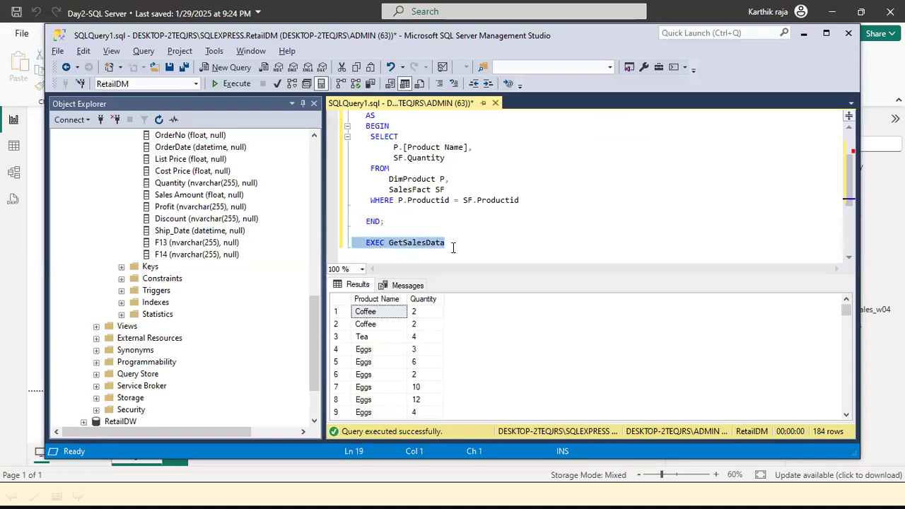
key("alt+Tab")
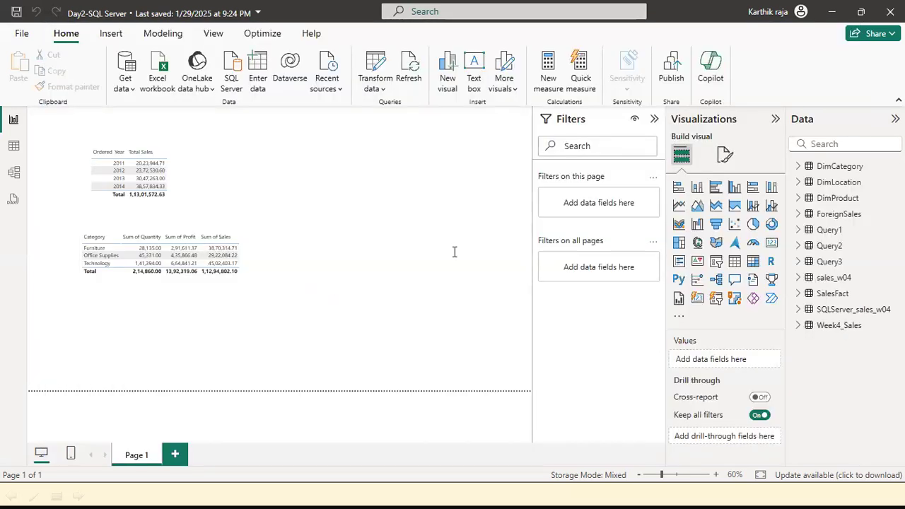
key("alt+Tab")
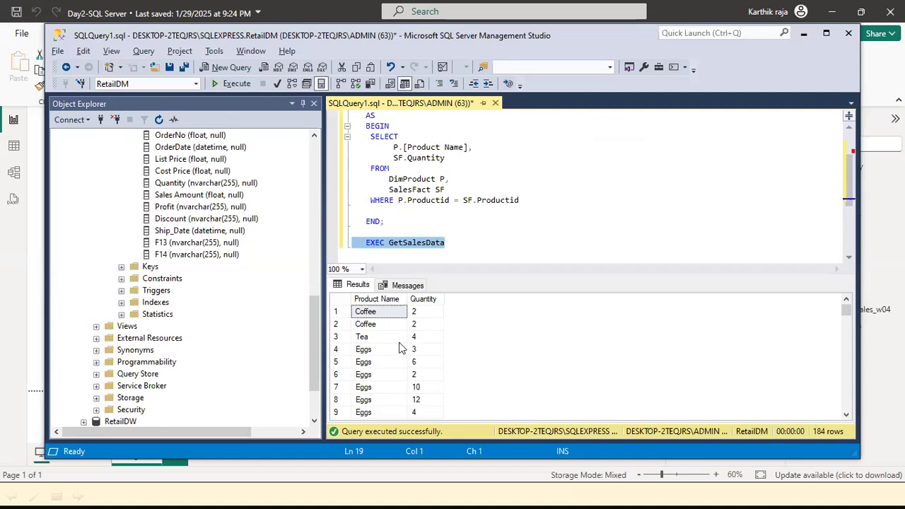
key("Tab")
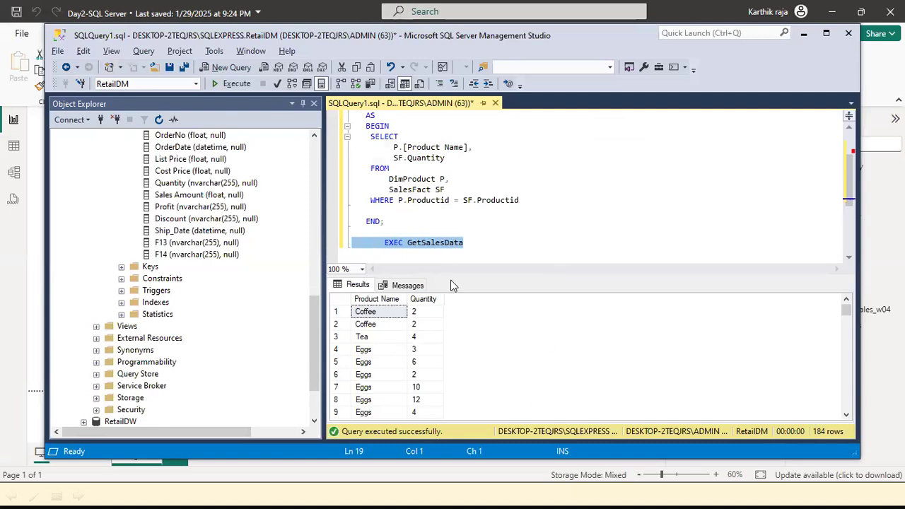
key("alt+Tab")
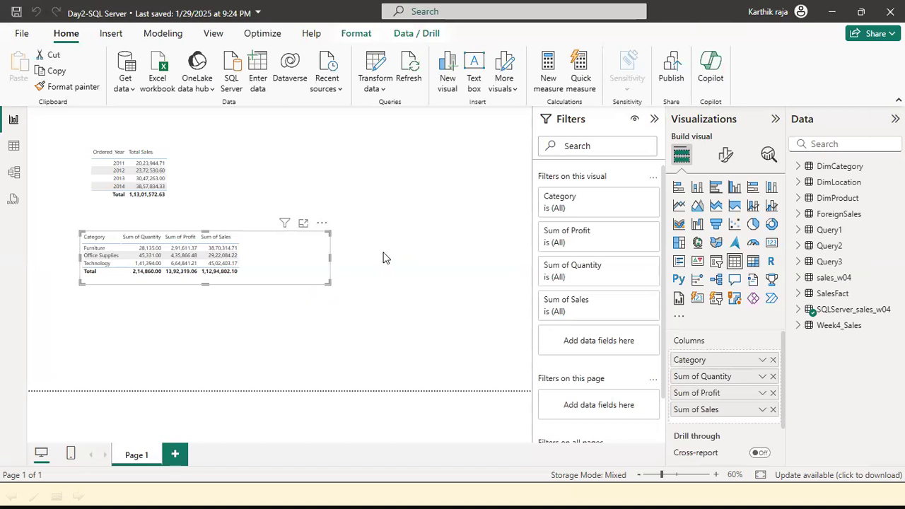
left_click(383, 258)
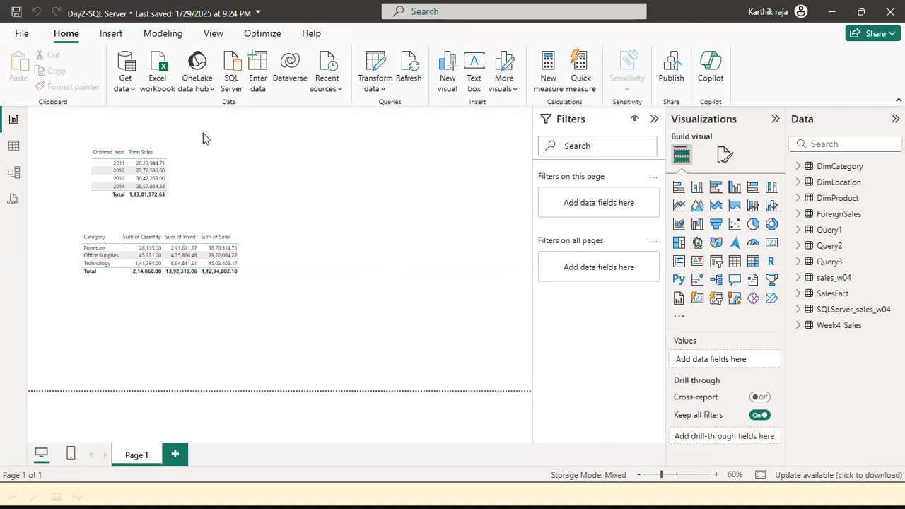
left_click(125, 81)
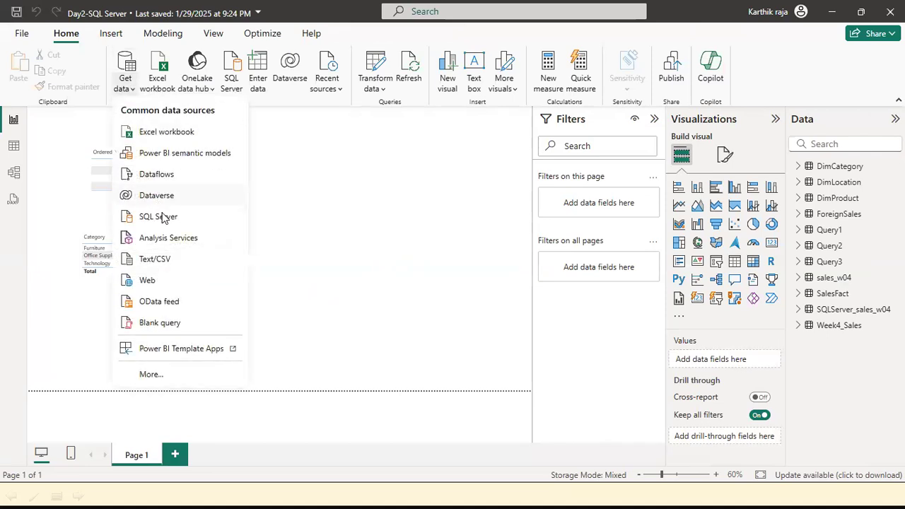
left_click(163, 217)
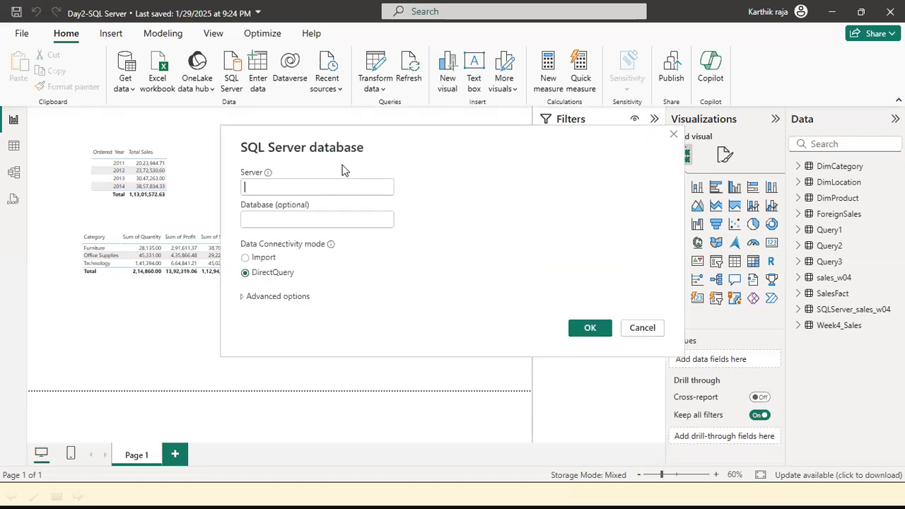
left_click(337, 186)
key("ctrl+v")
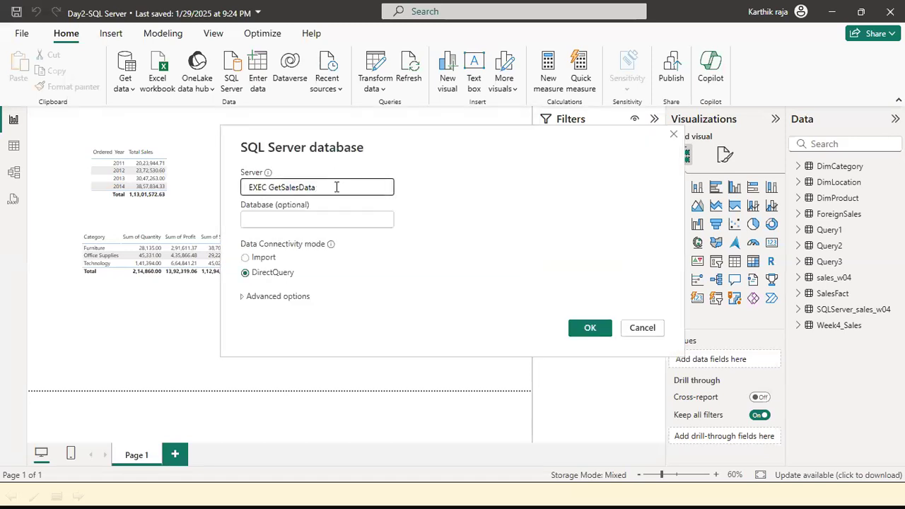
key("ctrl+a")
key("BackSpace")
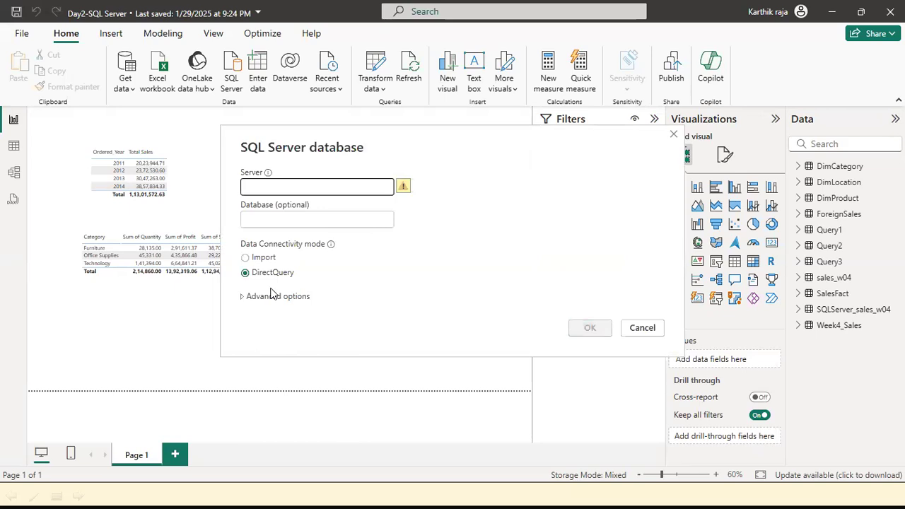
left_click(272, 296)
left_click(281, 304)
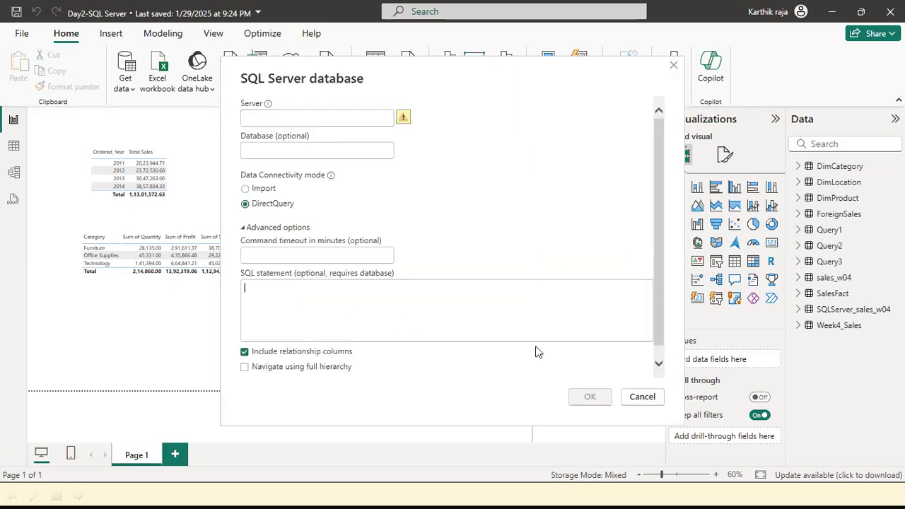
left_click(640, 397)
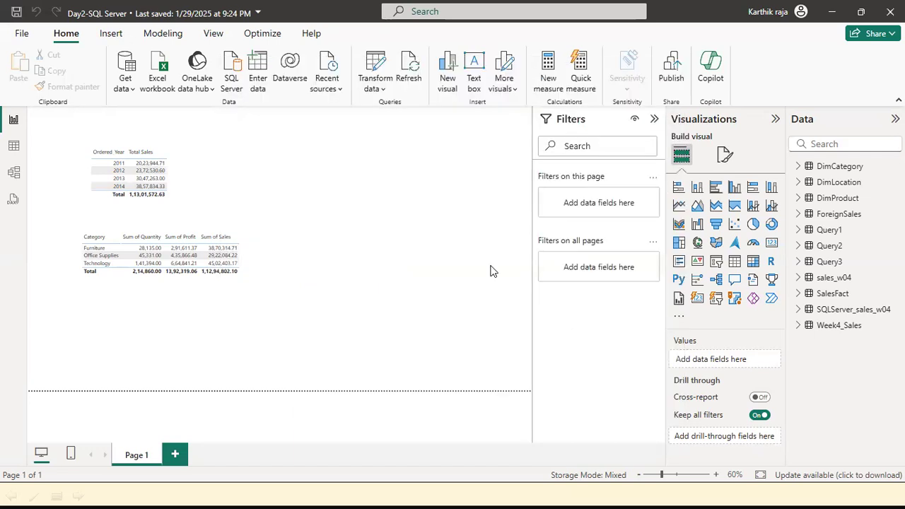
left_click(13, 145)
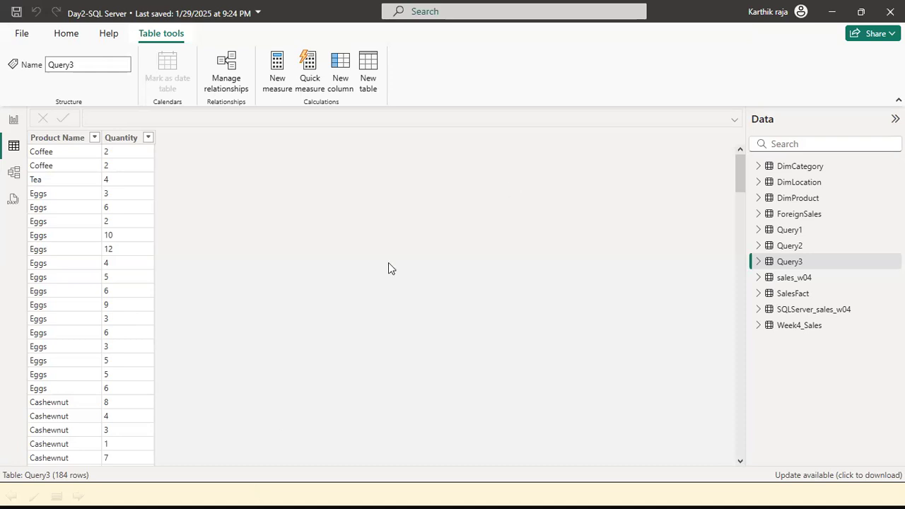
left_click(14, 120)
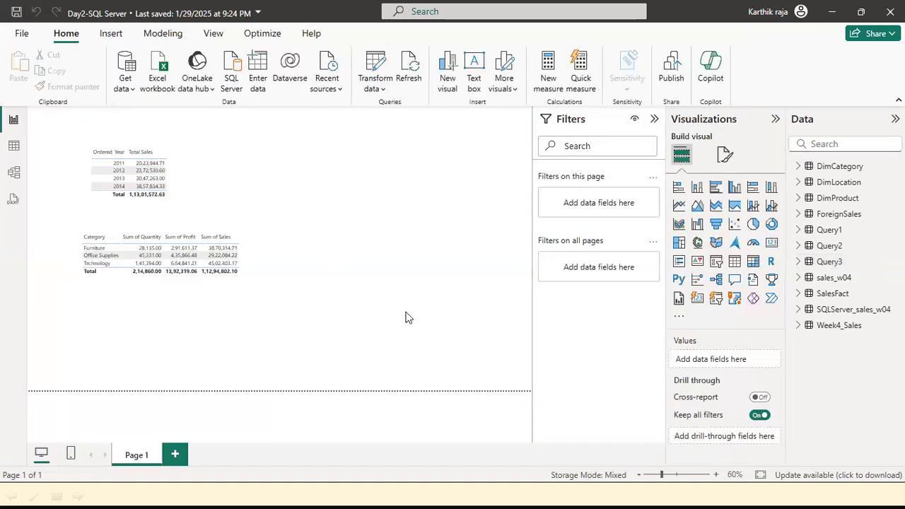
Step: In SQL Server Management Studio, duplicate the whole CREATE PROCEDURE GetSalesData block a few lines below the EXEC GetSalesData statement
key("alt+Tab")
key("alt+Tab")
left_click(495, 201)
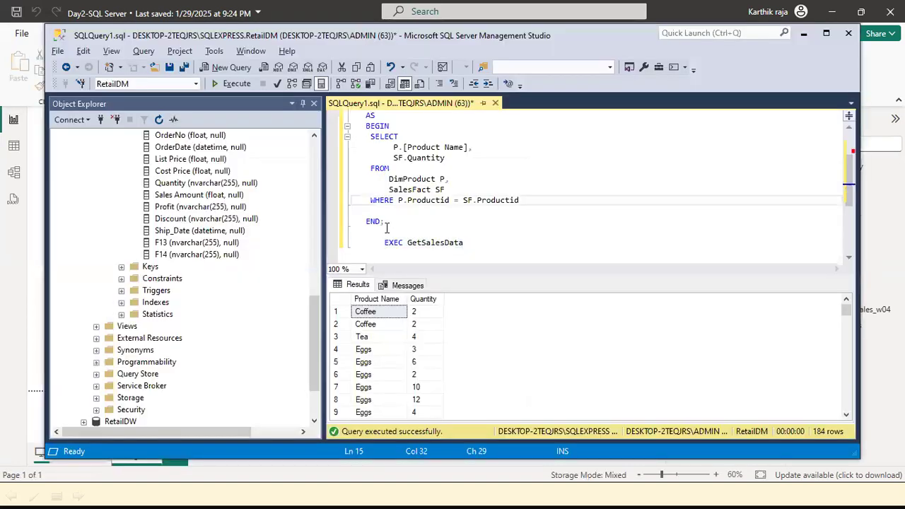
left_click_drag(386, 228, 370, 136)
scroll(372, 177, "up", 2)
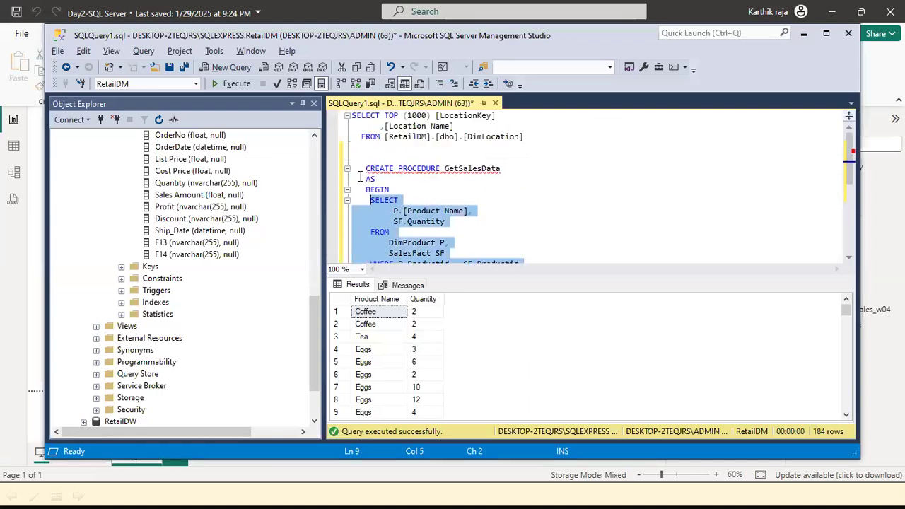
left_click(362, 168, "shift")
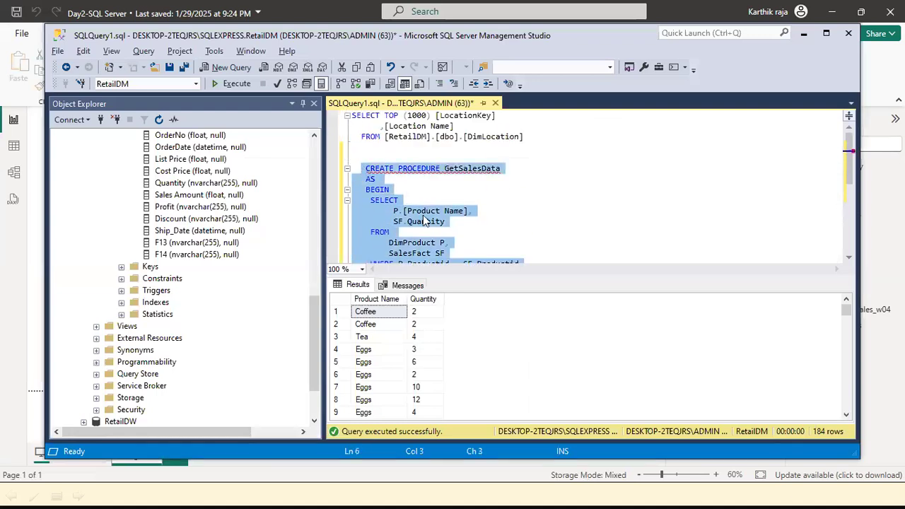
scroll(537, 248, "down", 1)
left_click(570, 249)
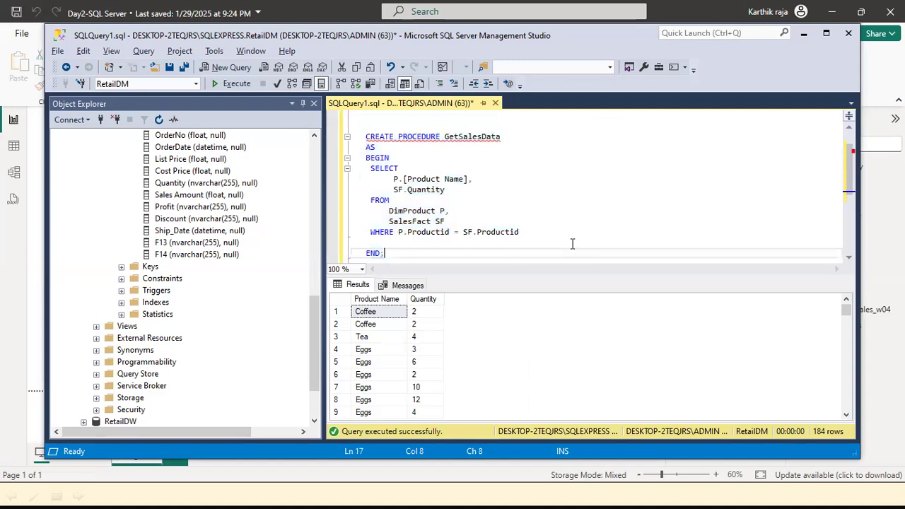
key("Down")
key("Down")
key("End")
key("Return")
key("Return")
key("Return")
key("Return")
key("Return")
type("CREATE PROCEDURE GetSalesData AS BEGIN  SELECT       P.[Product Name],       SF.Quantity  FROM      DimProduct P,      SalesFact SF  WHERE P.Productid = SF.Productid  END;")
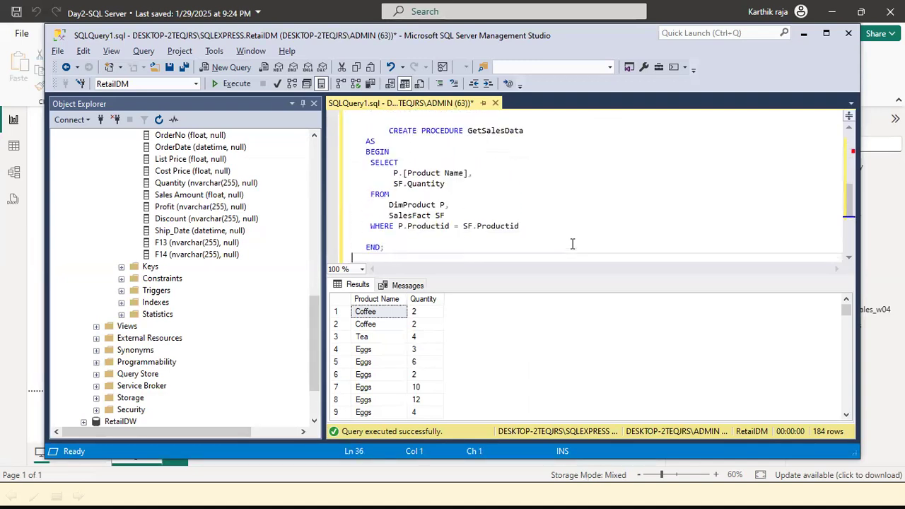
Step: Wrap SF.Quantity in a SUM function in the SELECT list of the duplicated CREATE PROCEDURE block
key("Up")
key("Up")
key("Up")
key("Up")
key("Home")
key("Up")
key("Up")
key("Up")
key("Home")
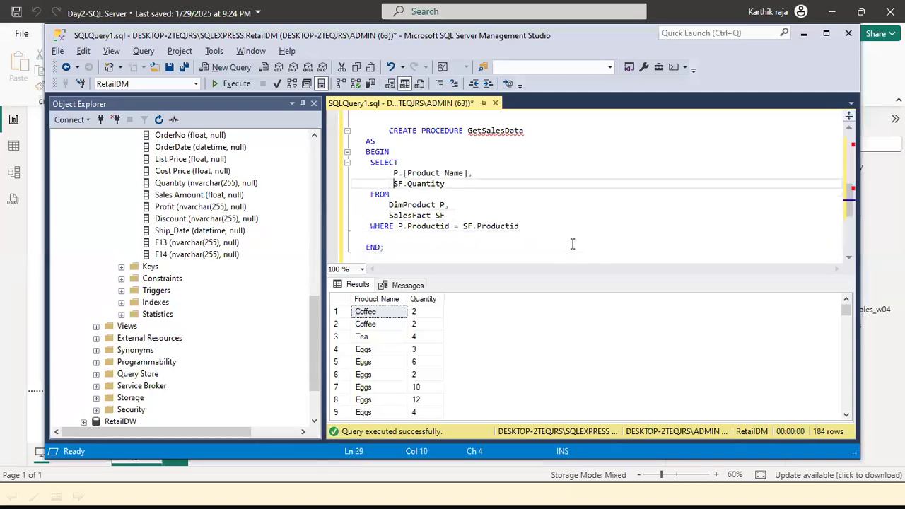
type("sum")
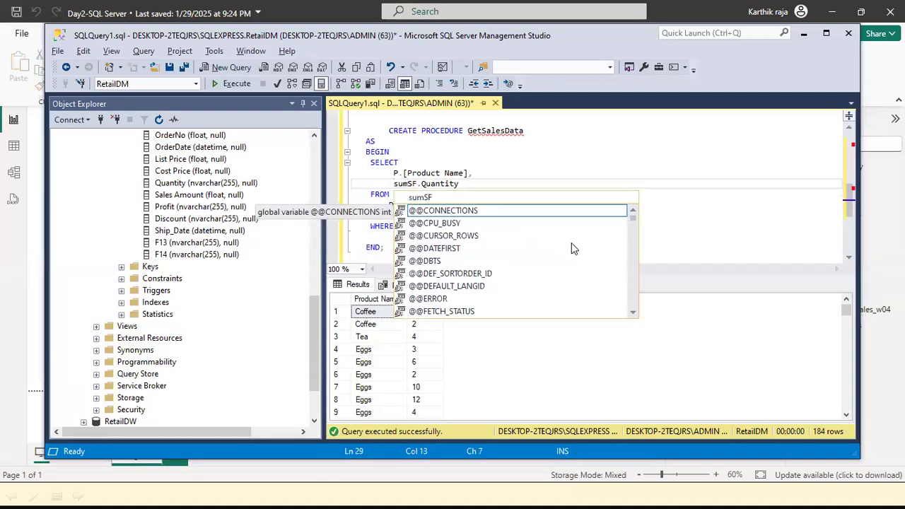
key("BackSpace")
key("BackSpace")
key("BackSpace")
key("BackSpace")
type("SUM")
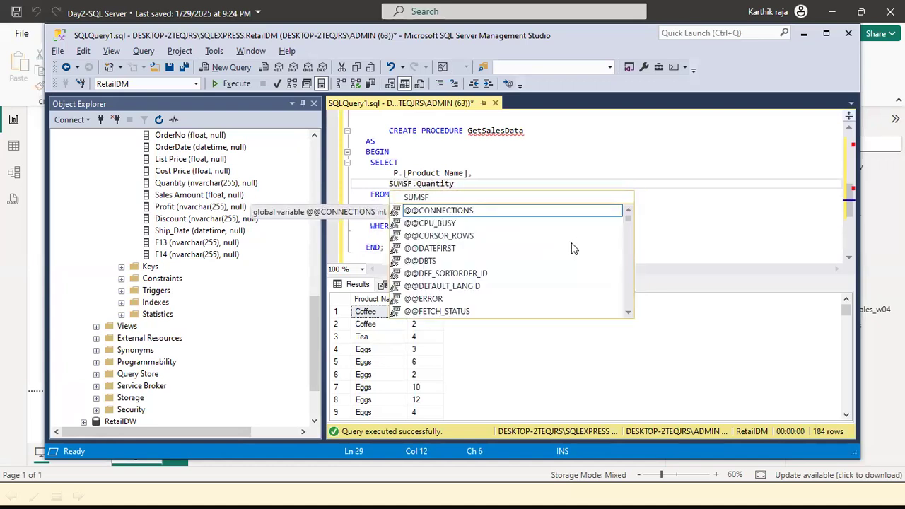
type("(")
key("End")
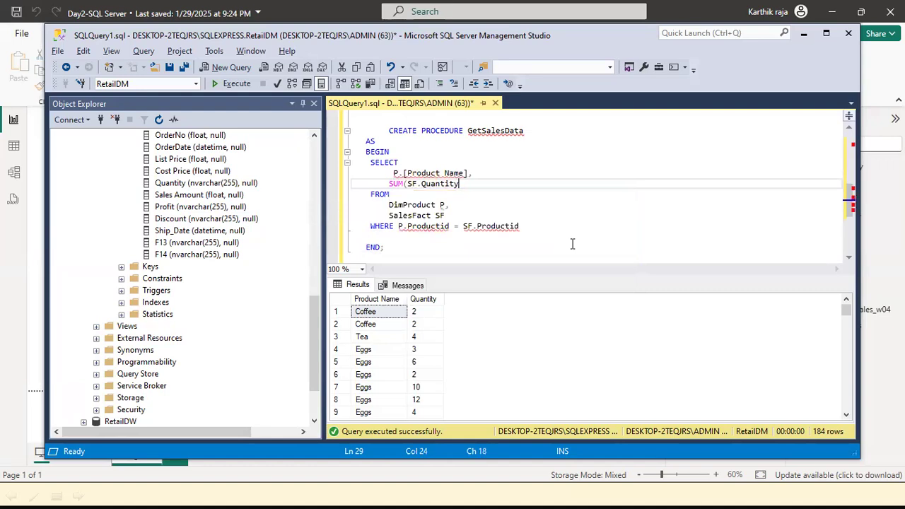
type(")")
Step: Add a GROUP BY P.[Product Name] clause below the WHERE line of the duplicated procedure
key("Down")
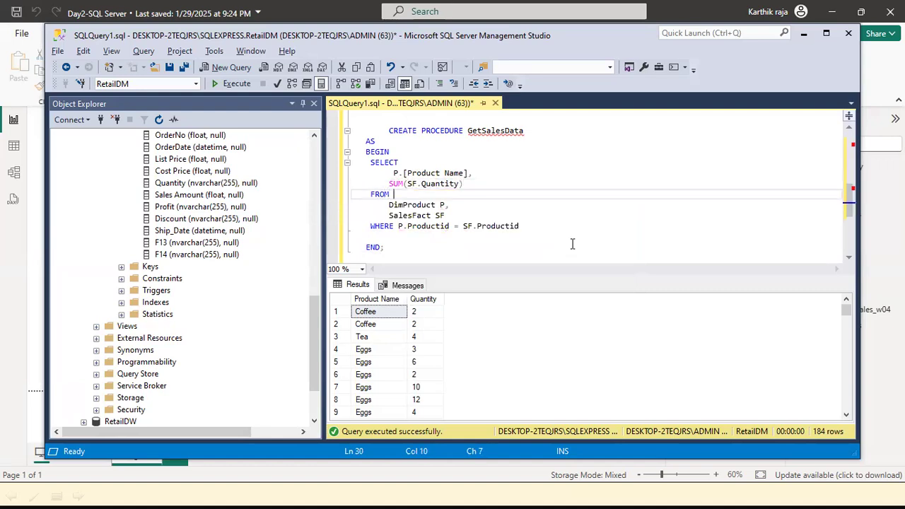
key("Down")
key("Down")
key("Down")
key("End")
key("Return")
type("GROUP BY")
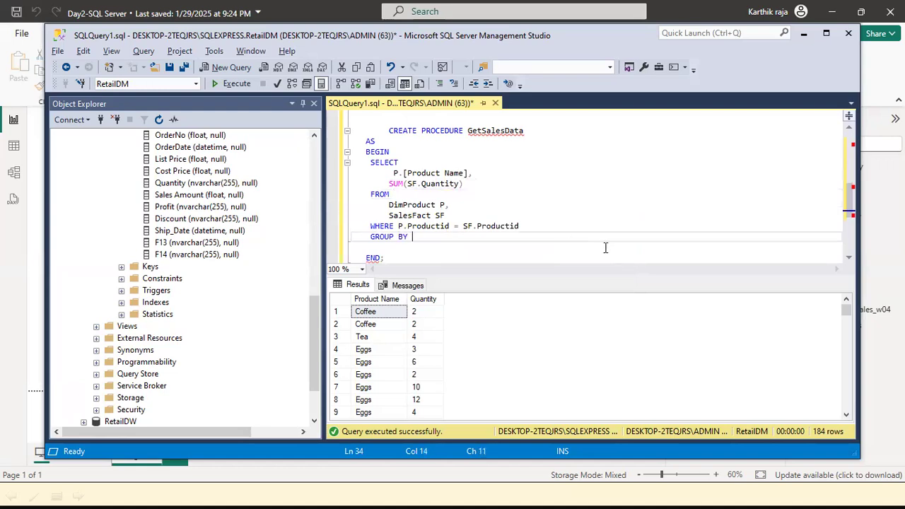
left_click_drag(389, 173, 467, 177)
key("ctrl+c")
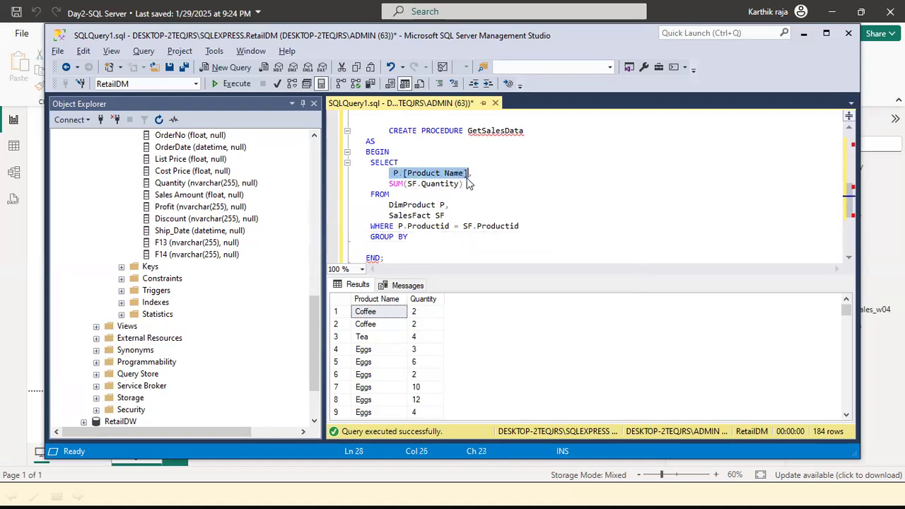
left_click(420, 238)
key("ctrl+v")
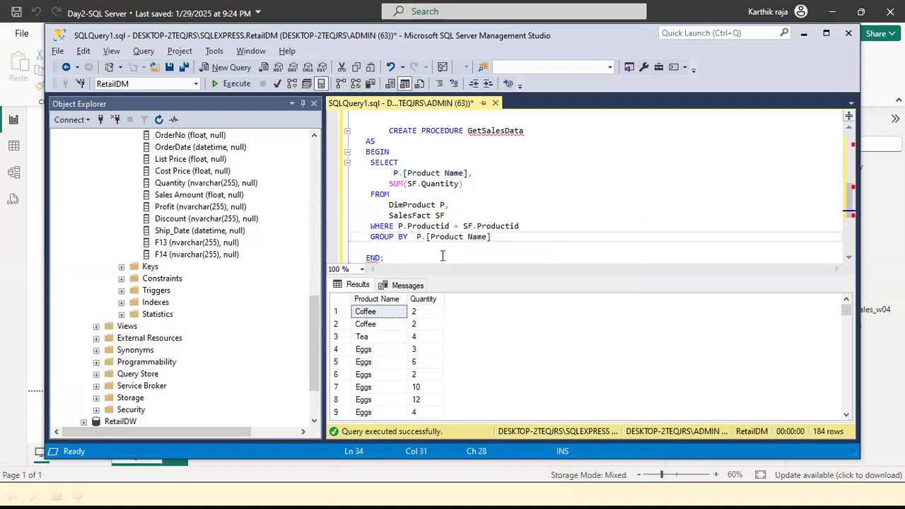
left_click(417, 238)
key("BackSpace")
key("Right")
key("Right")
key("Right")
key("Right")
key("Right")
key("Right")
scroll(473, 209, "up", 4)
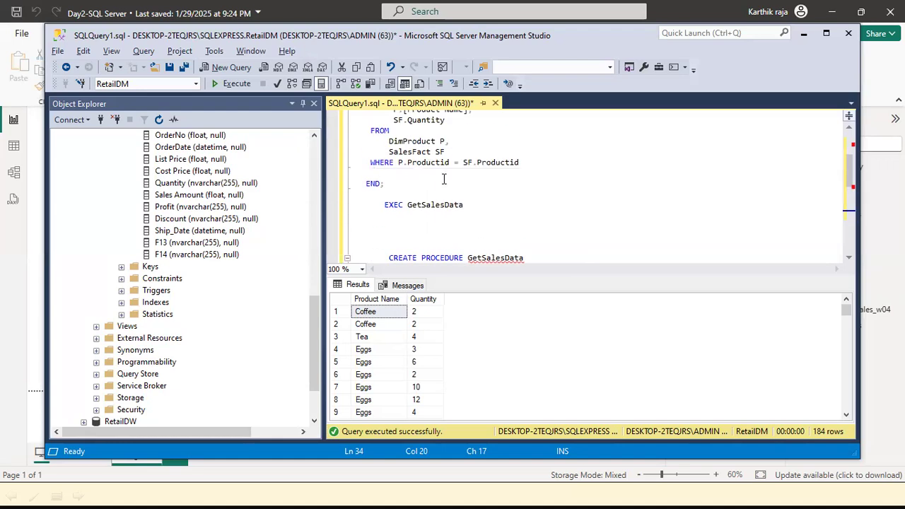
scroll(451, 197, "down", 4)
left_click(418, 249)
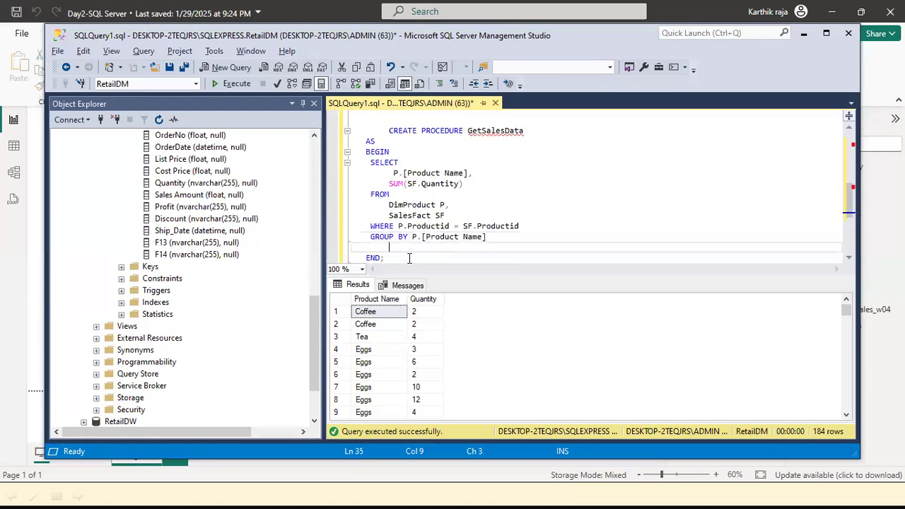
scroll(407, 251, "down", 1)
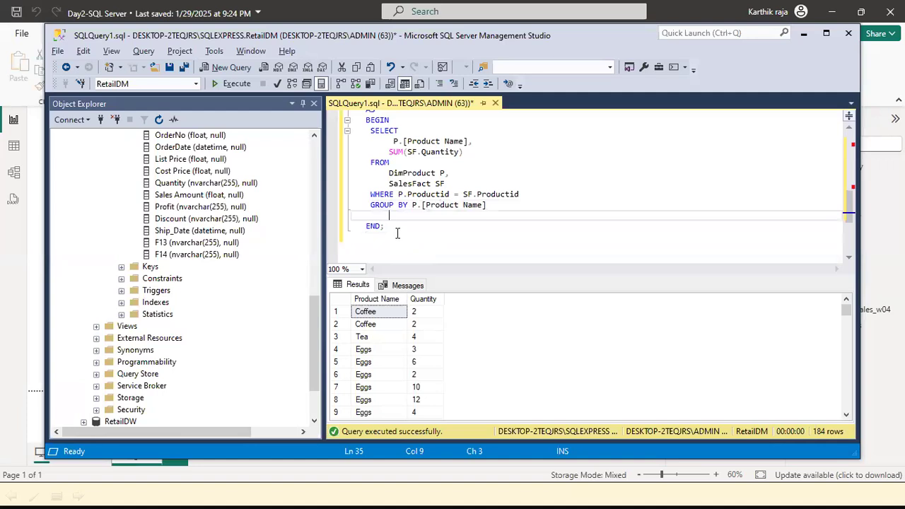
Step: Remove the extra indentation before the duplicated CREATE PROCEDURE line
scroll(396, 232, "up", 2)
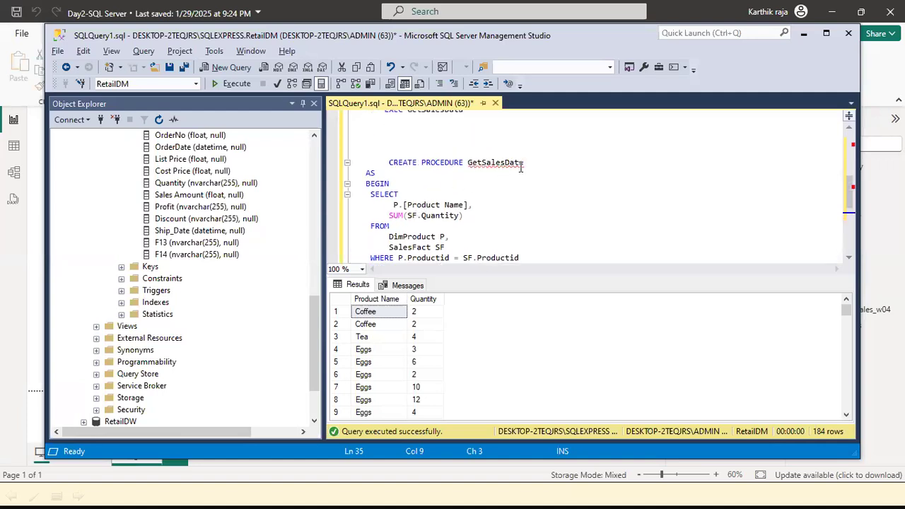
left_click(398, 163)
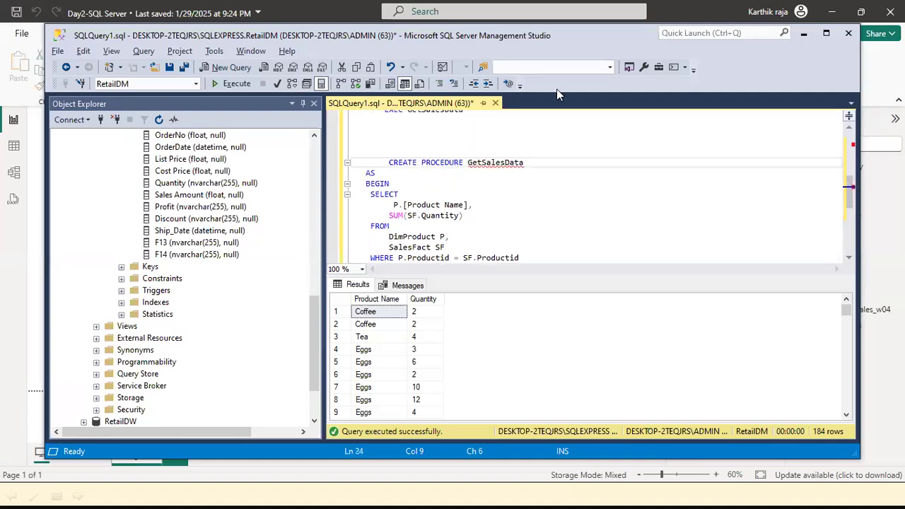
key("BackSpace")
key("BackSpace")
key("BackSpace")
key("BackSpace")
key("BackSpace")
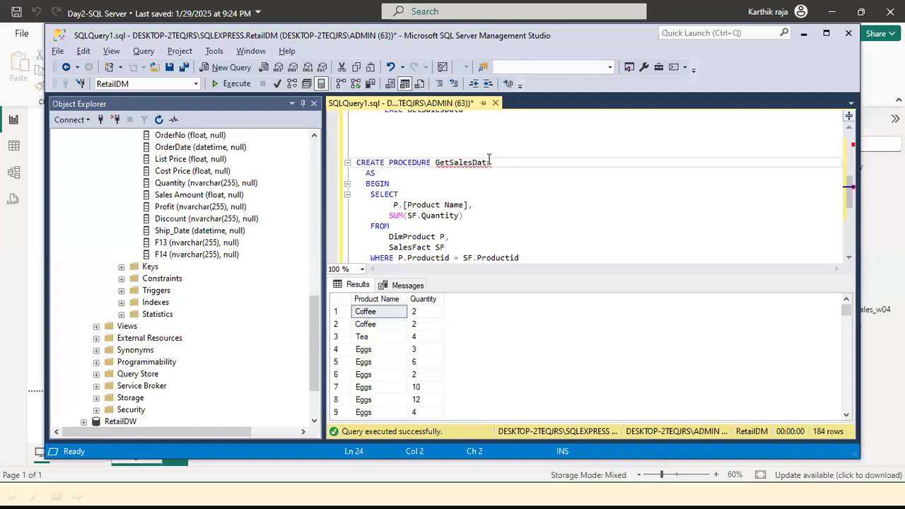
left_click(478, 162)
type("a")
key("BackSpace")
key("BackSpace")
type("S")
key("BackSpace")
type("s")
key("Up")
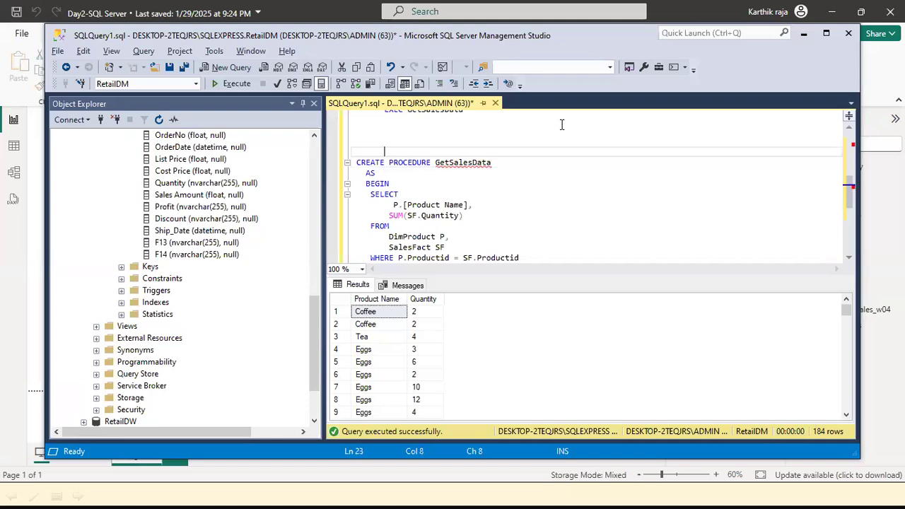
Step: Rename the procedure in the duplicated CREATE PROCEDURE line to GetSalesAggData
left_click(474, 162)
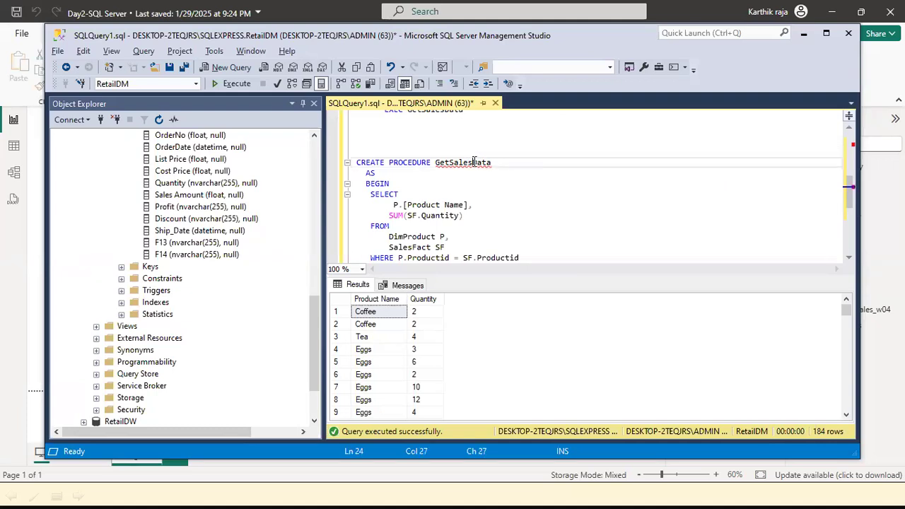
type("Agg")
key("Down")
Step: Copy the EXEC GetSalesData statement onto the line below the END of the GetSalesAggData procedure
key("ctrl+End")
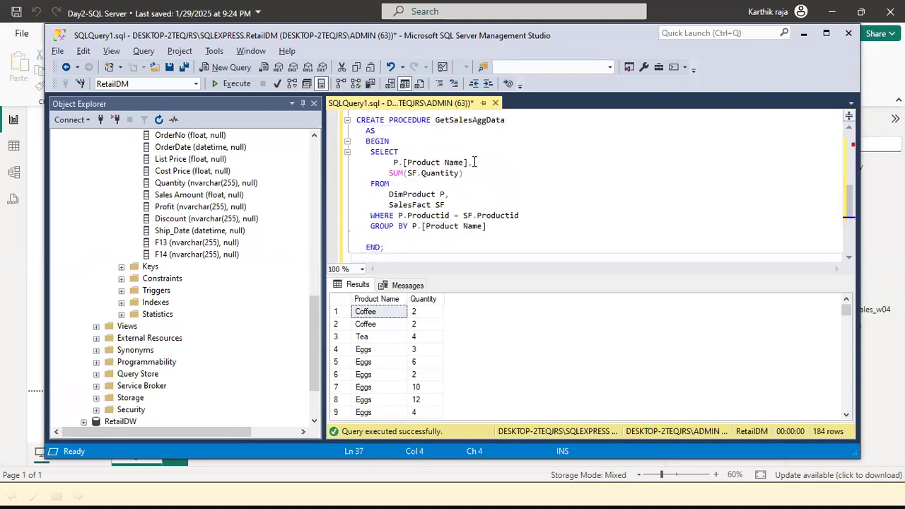
key("Up")
key("Up")
key("Up")
key("Up")
key("Up")
key("Up")
key("Up")
key("Up")
key("Up")
key("Up")
key("Up")
key("Up")
key("Up")
key("Up")
key("Up")
key("Up")
key("Up")
key("Up")
key("Up")
key("Up")
key("Down")
key("Down")
left_click(474, 161)
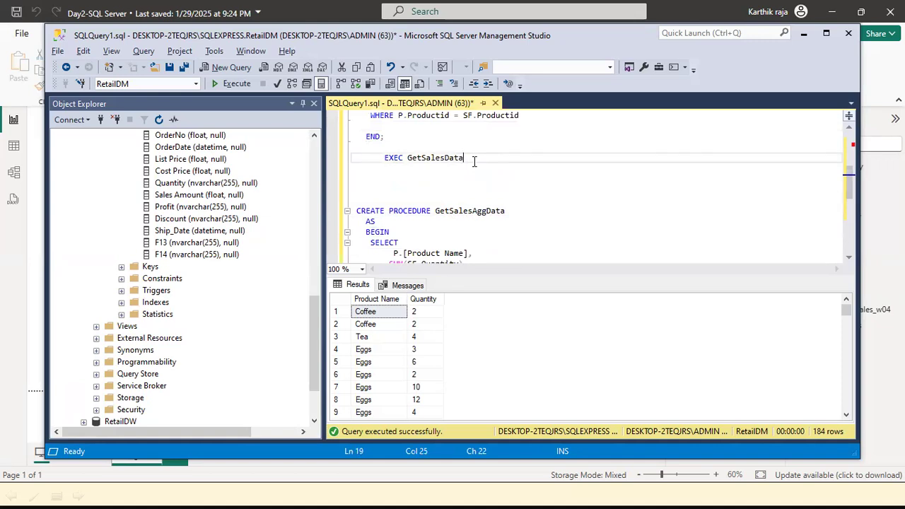
left_click(388, 166, "shift")
left_click(381, 162, "shift")
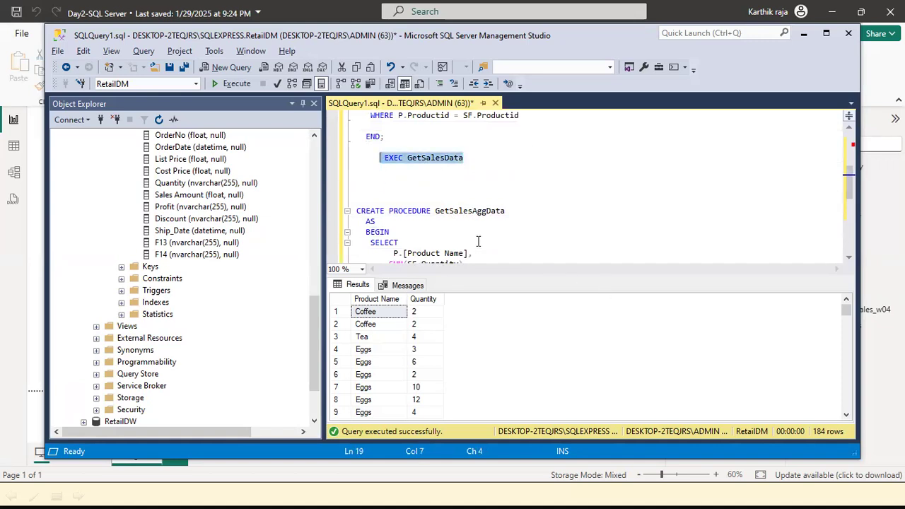
scroll(467, 244, "down", 1)
scroll(458, 249, "down", 3)
left_click(379, 238)
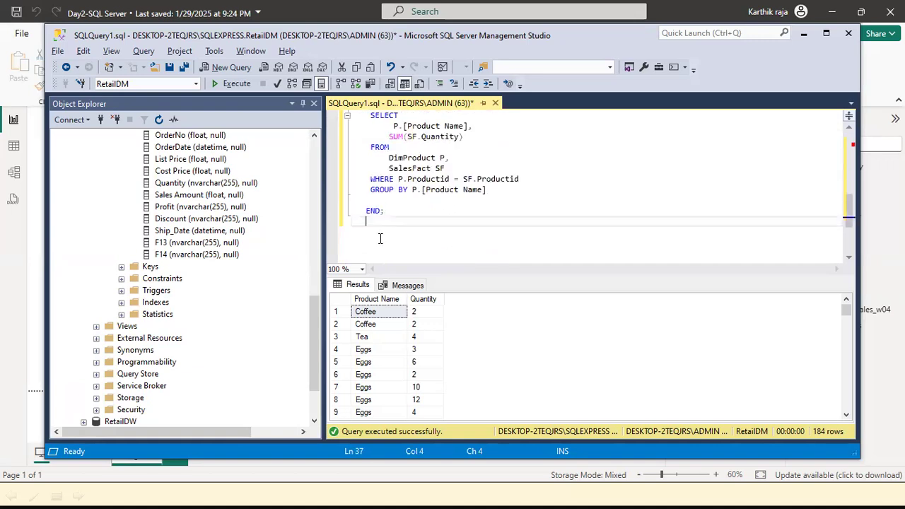
type("EXEC GetSalesData")
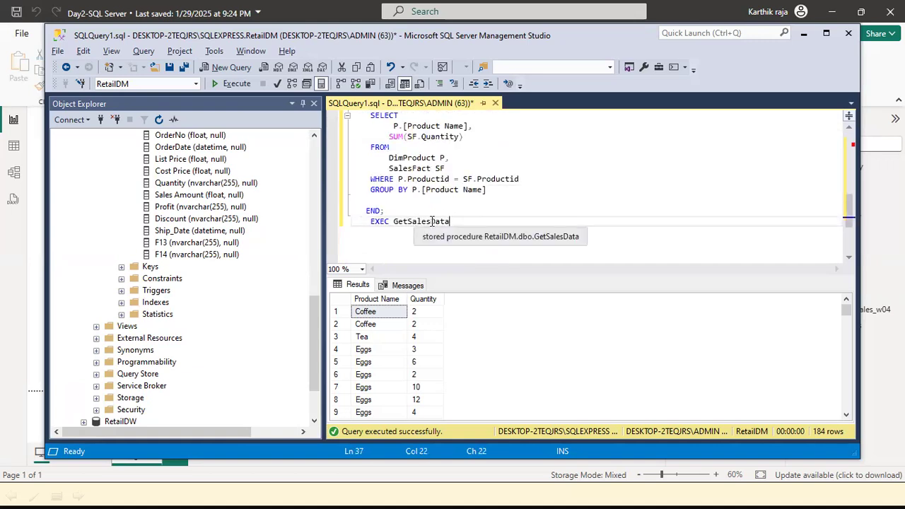
Step: Change the procedure name in the copied EXEC statement to GetSalesAggData
left_click(431, 221)
type("Agg")
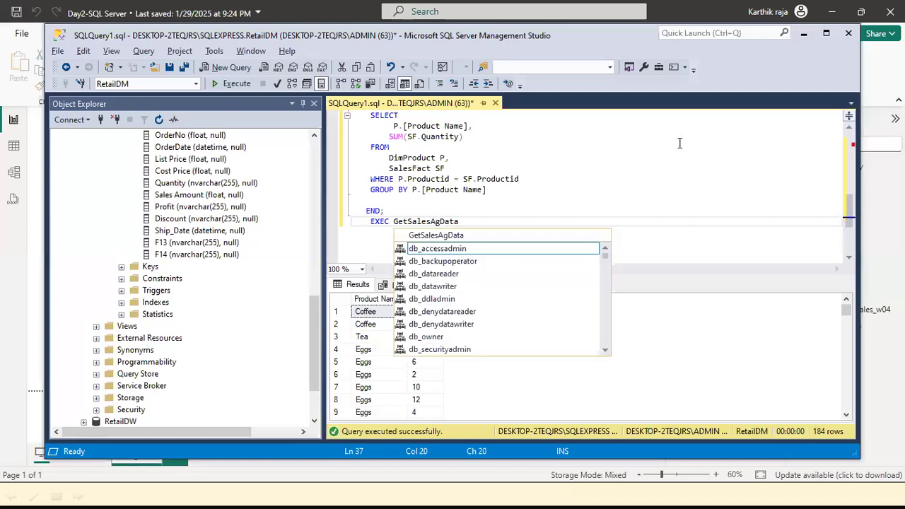
key("Escape")
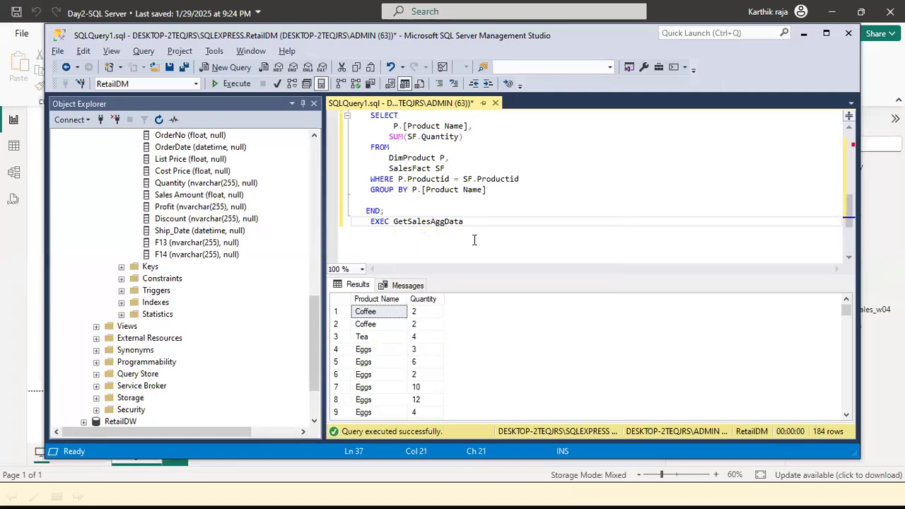
Step: Try to create the GetSalesAggData procedure by executing its selected CREATE PROCEDURE block, and check its script
left_click_drag(437, 205, 355, 170)
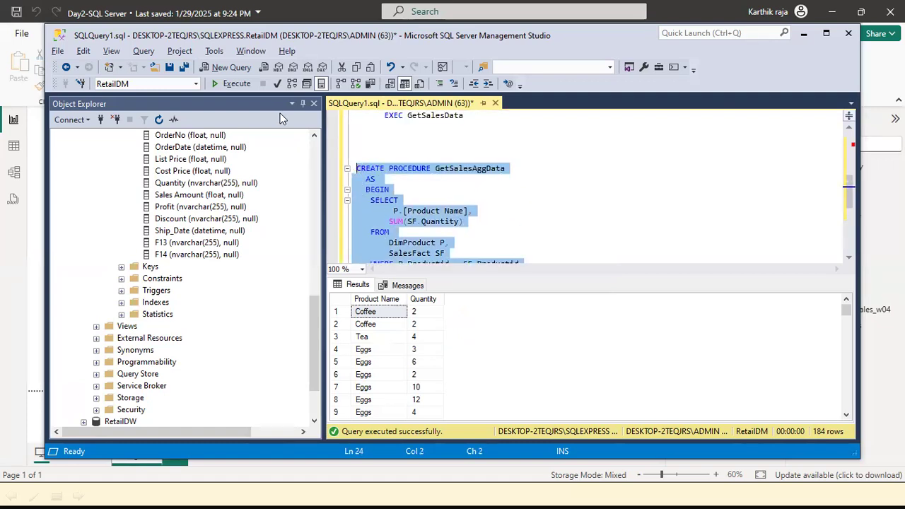
left_click(240, 83)
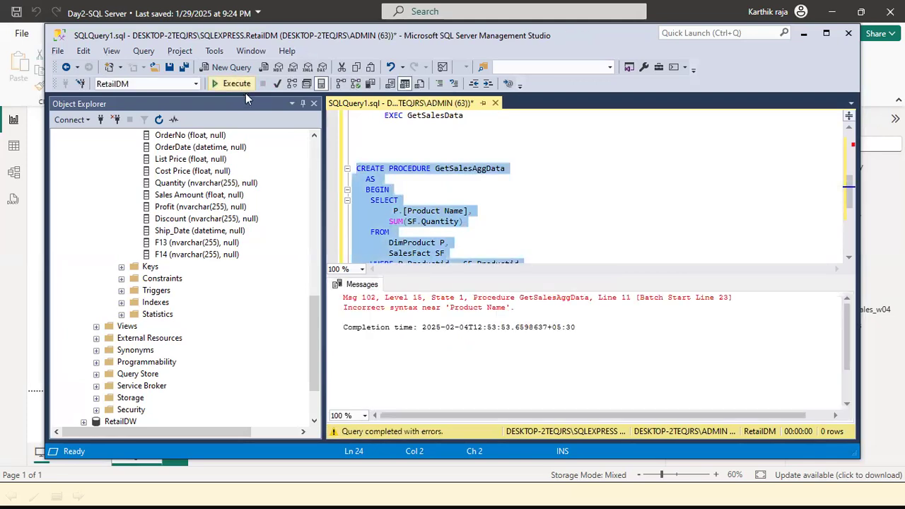
scroll(529, 208, "down", 3)
left_click(529, 212)
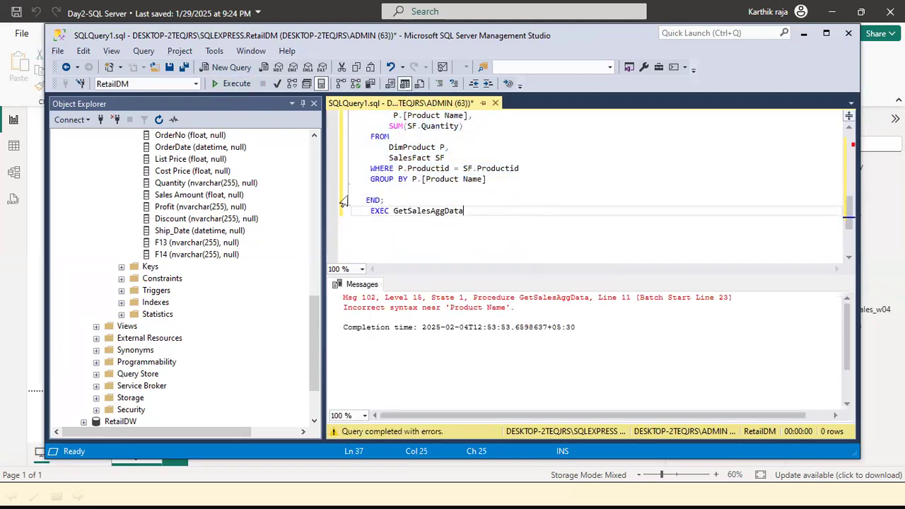
scroll(505, 195, "up", 1)
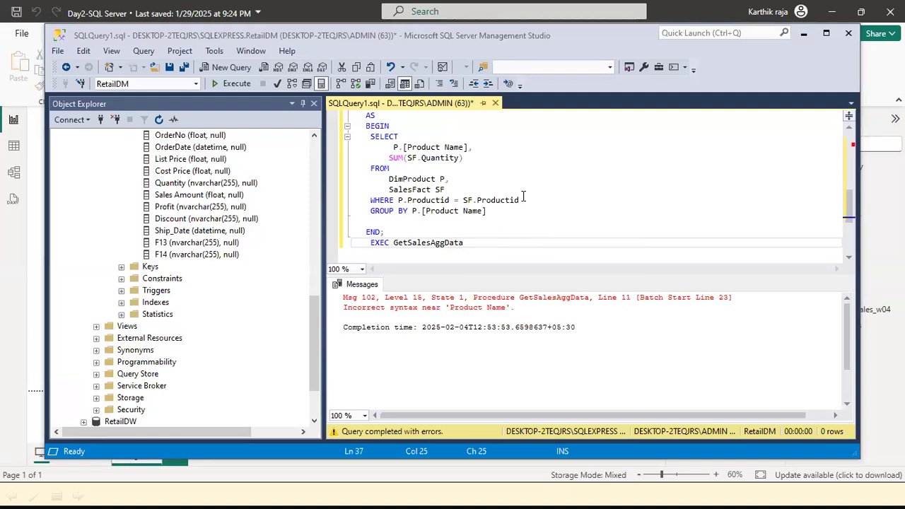
scroll(526, 195, "up", 3)
scroll(526, 195, "down", 2)
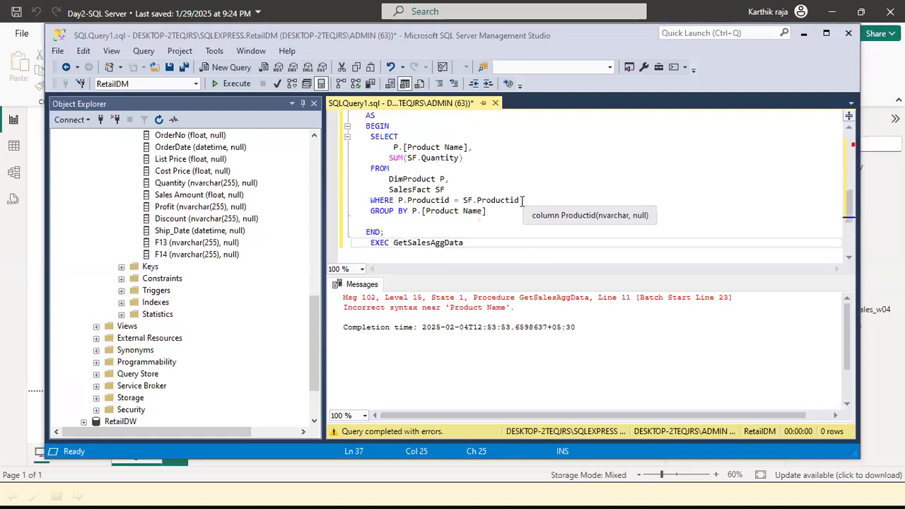
scroll(481, 205, "up", 2)
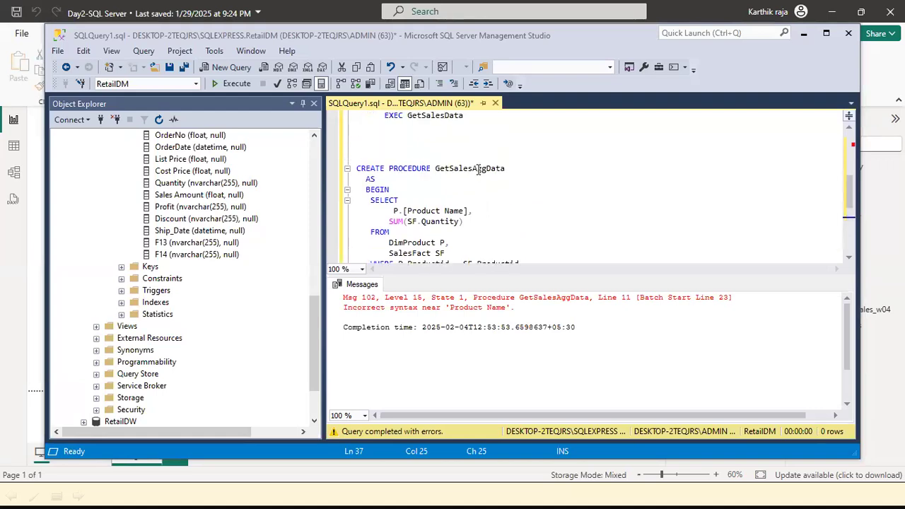
Step: Copy the name GetSalesAggData from the CREATE PROCEDURE line and replace the name in the last EXEC statement with it
double_click(478, 170)
scroll(531, 198, "down", 3)
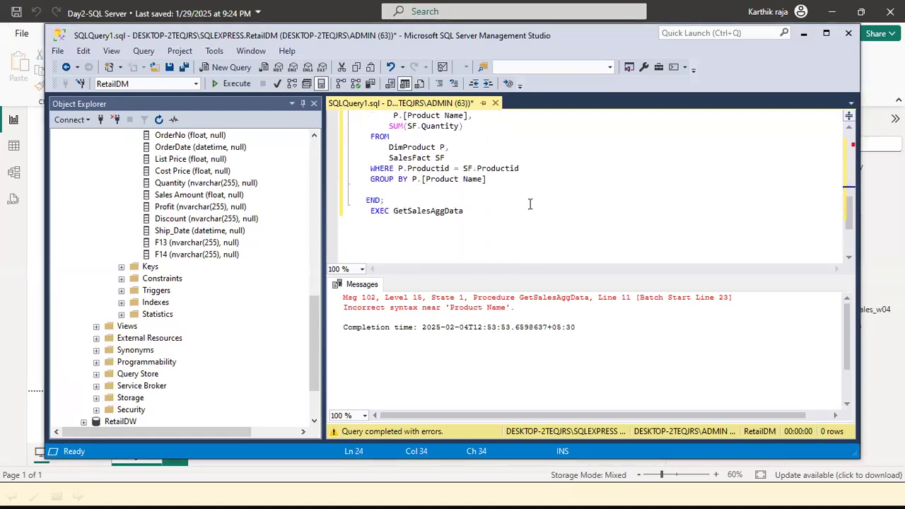
scroll(530, 204, "up", 2)
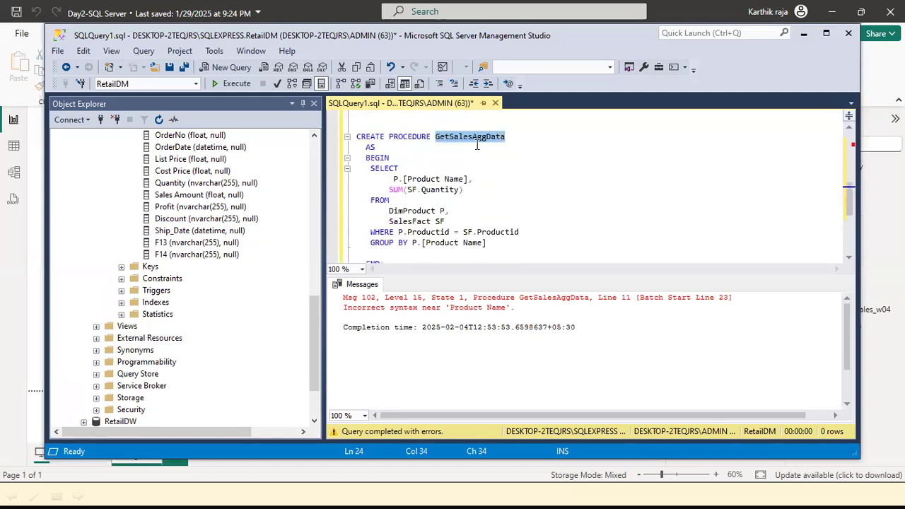
right_click(479, 141)
left_click(504, 165)
left_click(487, 210)
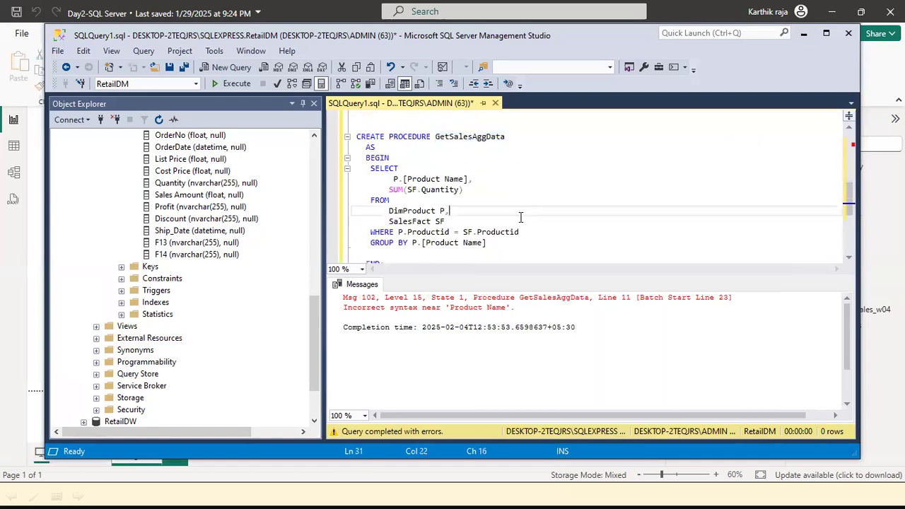
scroll(487, 212, "down", 3)
scroll(488, 212, "down", 1)
double_click(428, 147)
right_click(441, 146)
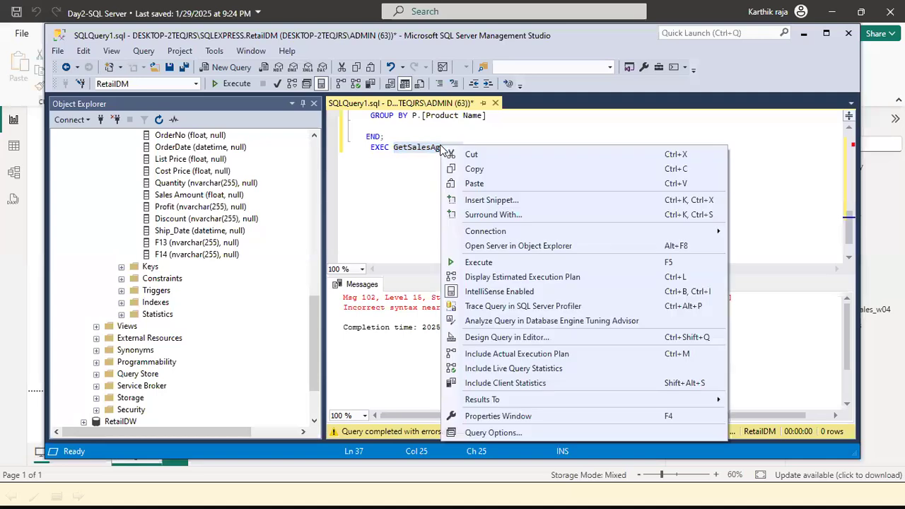
Step: Paste GetSalesAggData as the procedure name after EXEC and execute only that statement
left_click(485, 183)
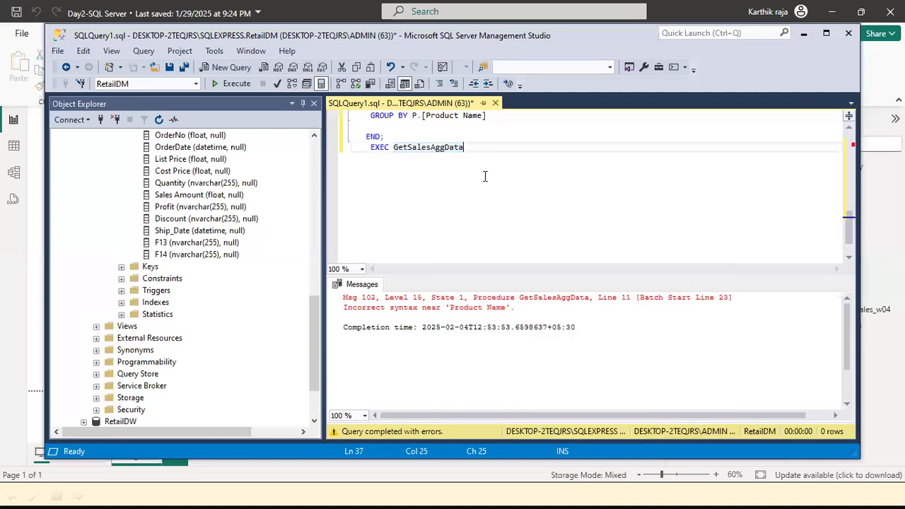
left_click_drag(492, 147, 352, 147)
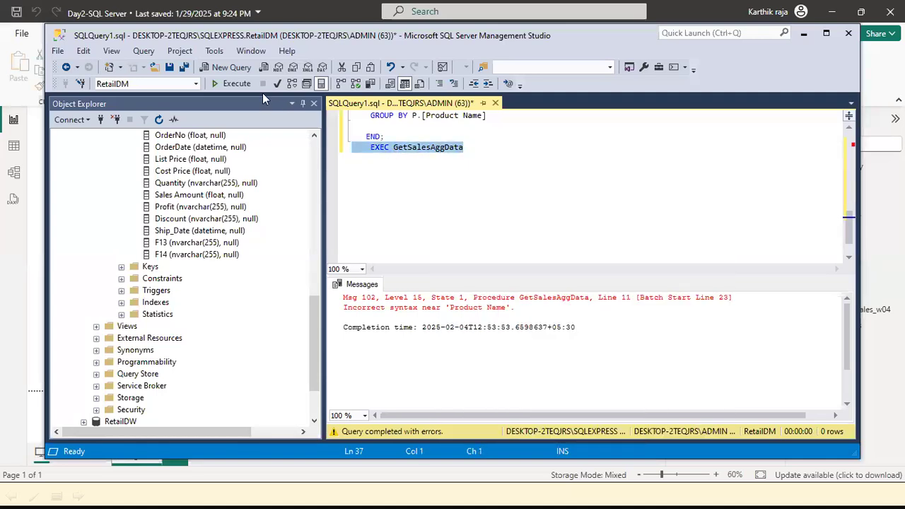
left_click(237, 83)
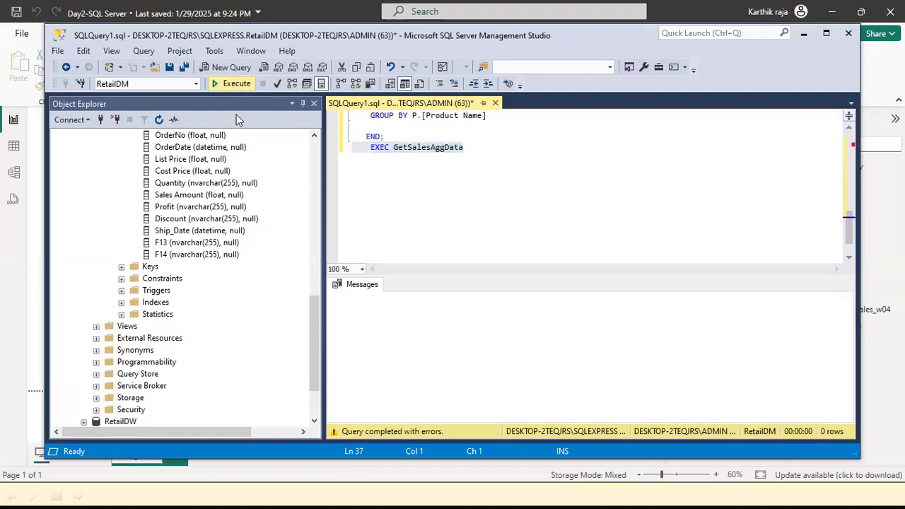
left_click(545, 205)
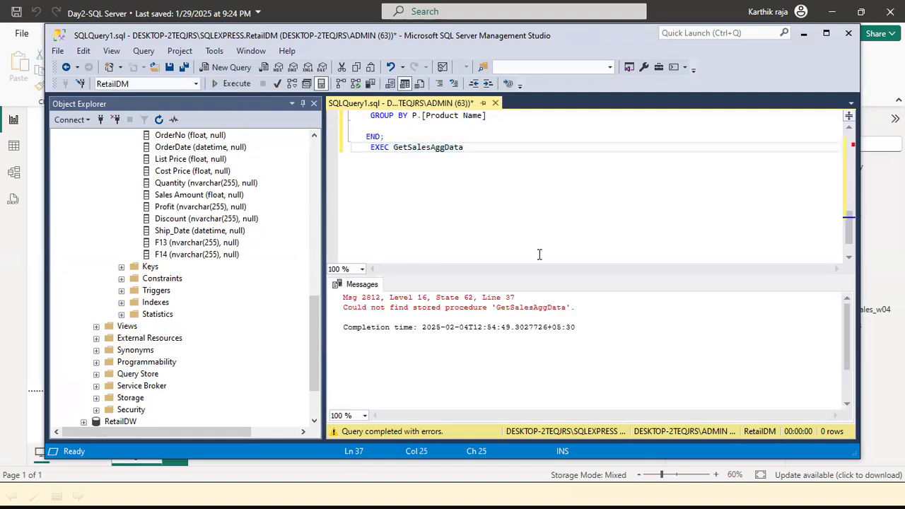
Step: Execute only the CREATE PROCEDURE GetSalesAggData block, from CREATE through END
scroll(543, 234, "up", 5)
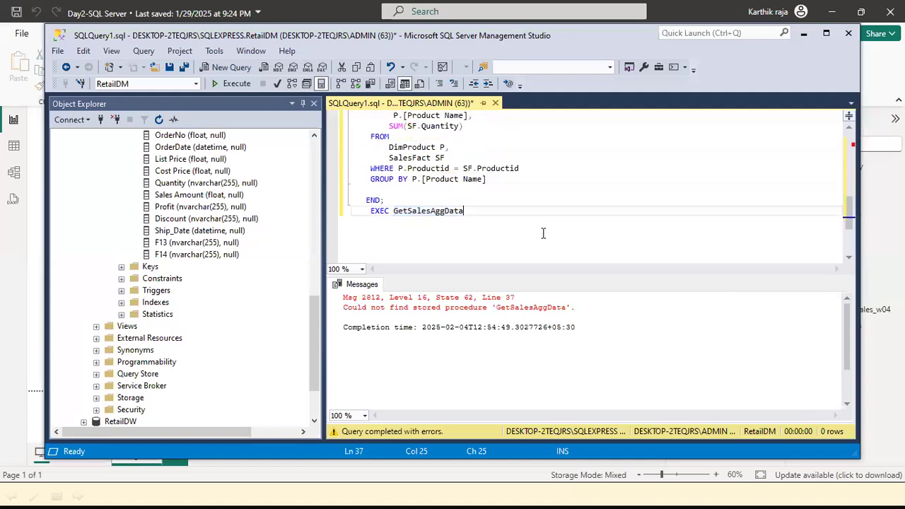
scroll(396, 230, "down", 1)
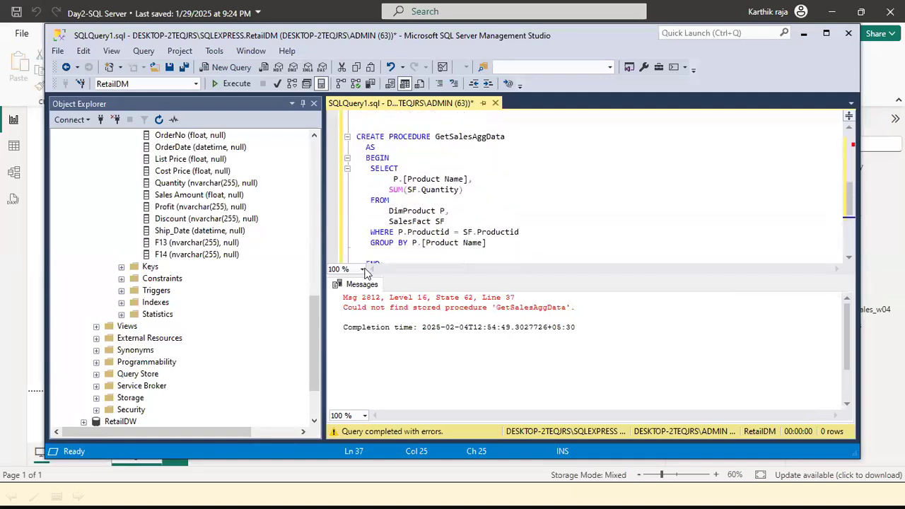
scroll(389, 226, "down", 1)
key("Up")
left_click_drag(385, 232, 361, 104)
left_click_drag(367, 153, 374, 180)
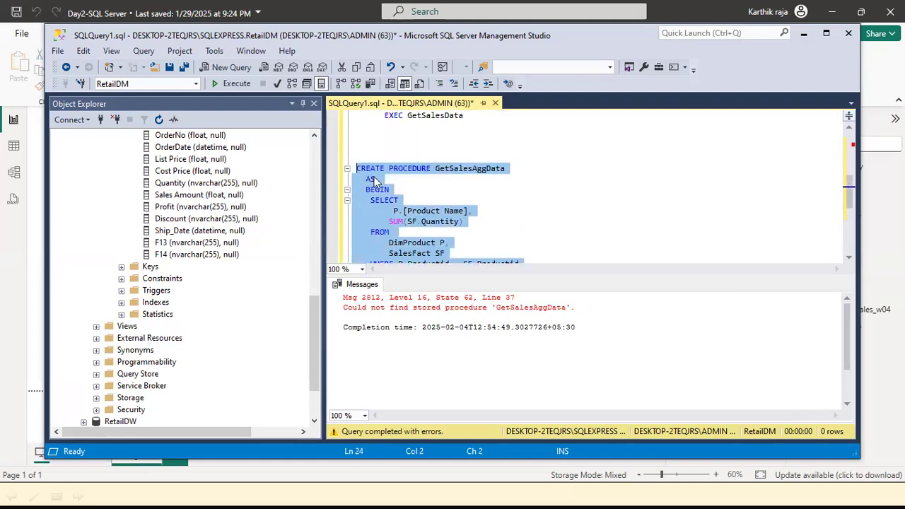
left_click(224, 85)
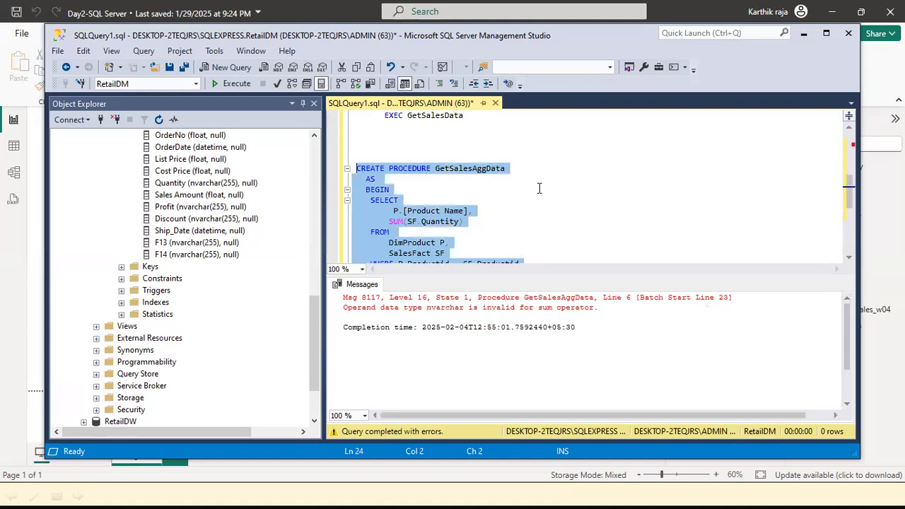
Step: Replace Quantity with [Sales Amount] as the SF column in the procedure's SUM expression
scroll(538, 188, "down", 1)
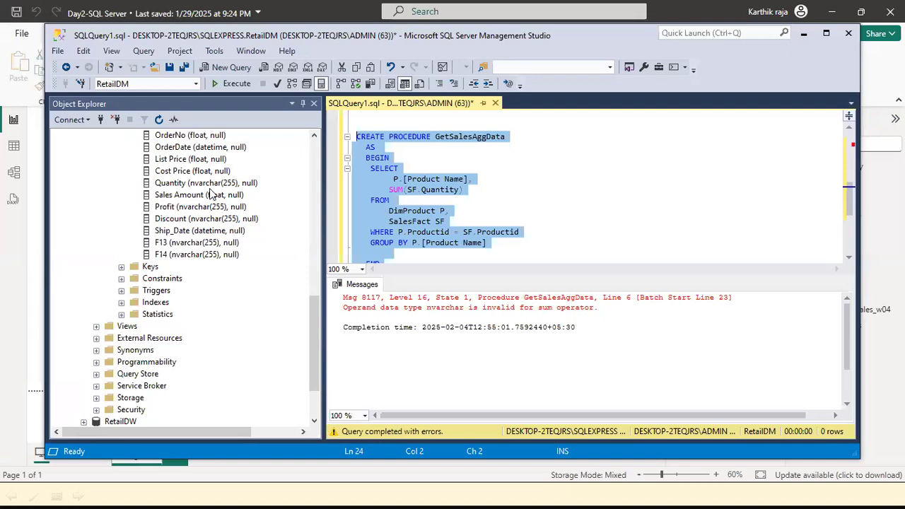
left_click(417, 222)
double_click(438, 189)
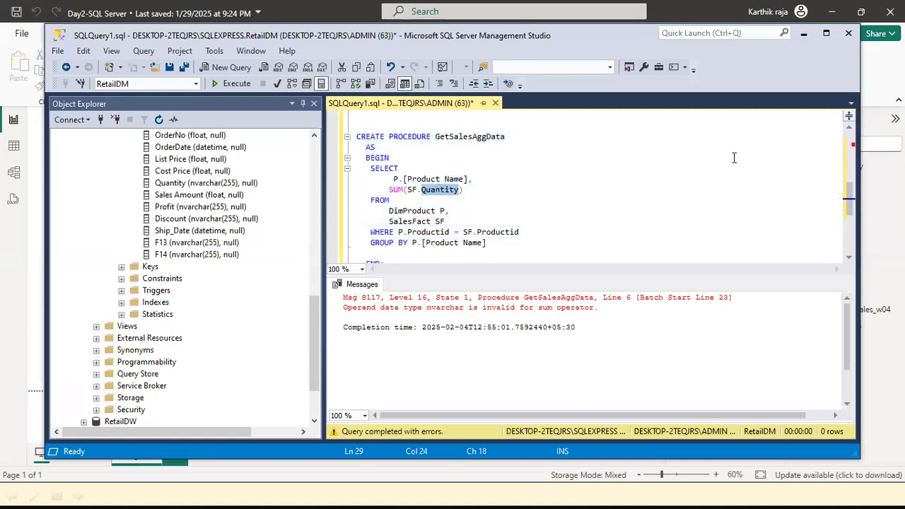
type("Sal")
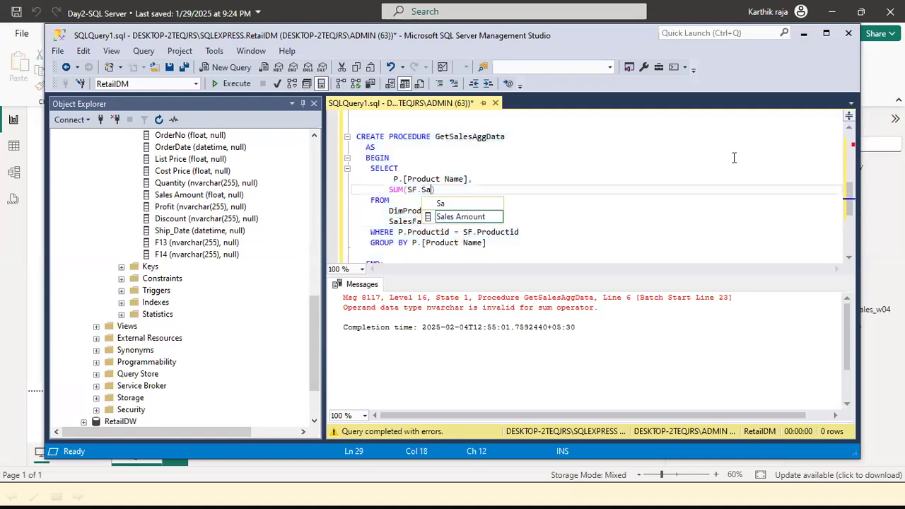
key("Escape")
type("es")
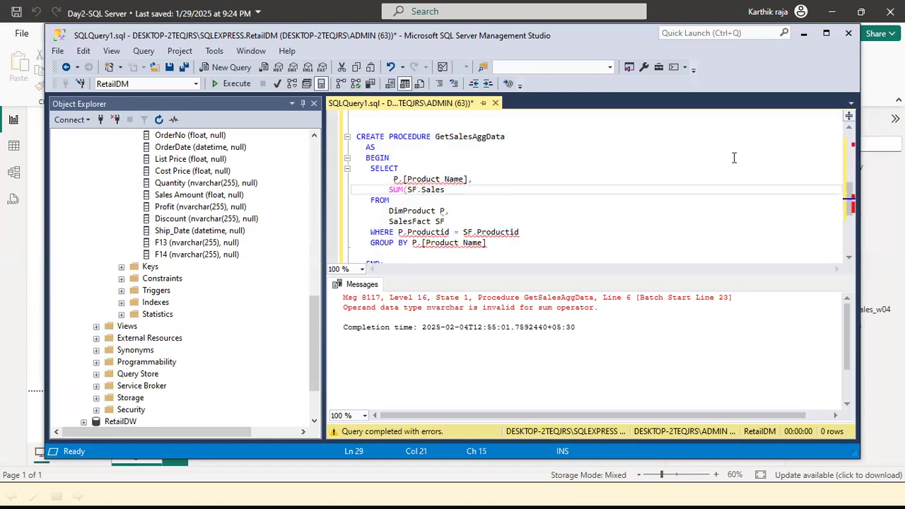
key("BackSpace")
key("BackSpace")
key("BackSpace")
key("BackSpace")
key("BackSpace")
type("[Sales Amount]")
Step: Execute the edited CREATE PROCEDURE GetSalesAggData block that sums the sales amount
scroll(525, 203, "down", 1)
left_click_drag(382, 232, 360, 103)
scroll(379, 147, "up", 1)
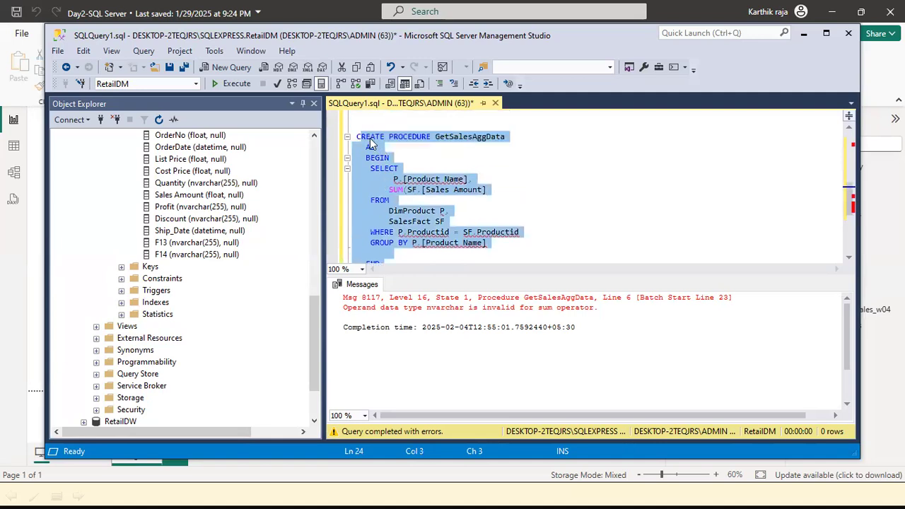
left_click_drag(372, 144, 357, 135)
left_click(213, 83)
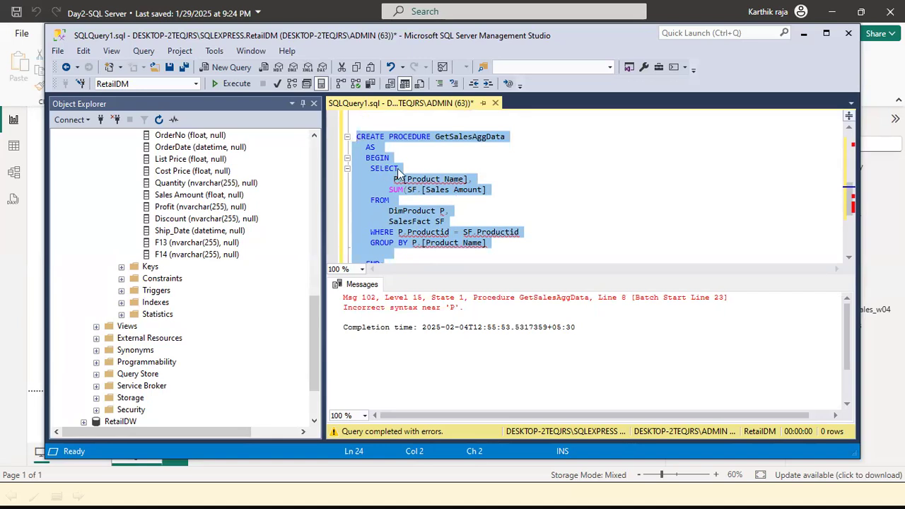
Step: Insert the AS keyword before the alias P of DimProduct and the alias SF of SalesFact in the FROM clause
left_click(493, 212)
type(",")
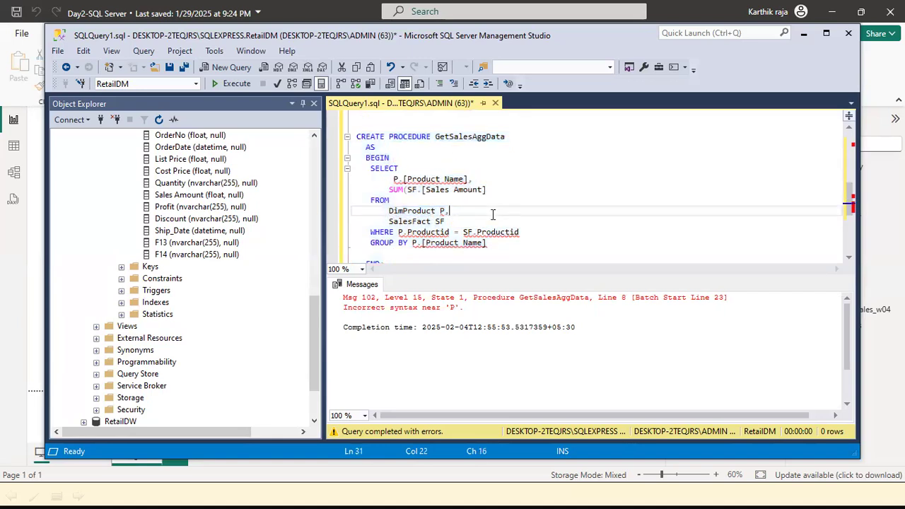
key("Left")
key("Left")
type("AS")
key("Down")
key("Left")
key("Left")
key("Left")
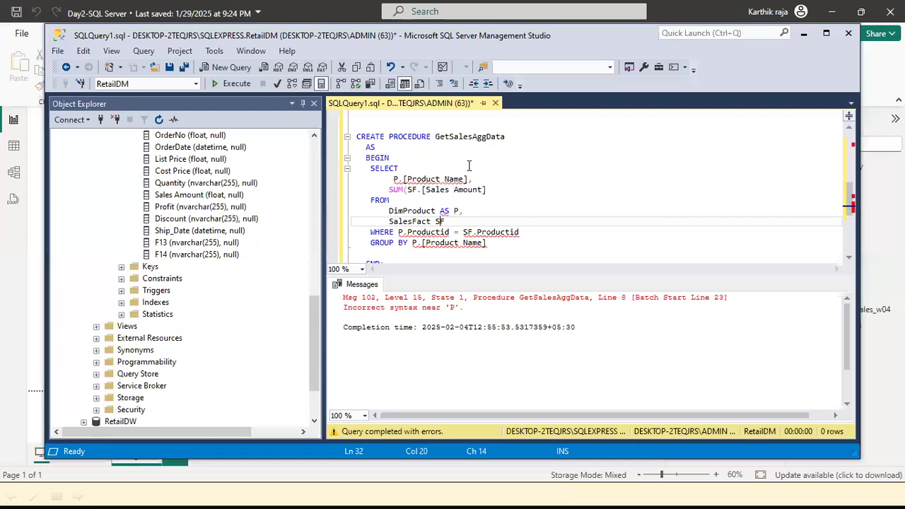
type("AS")
key("Down")
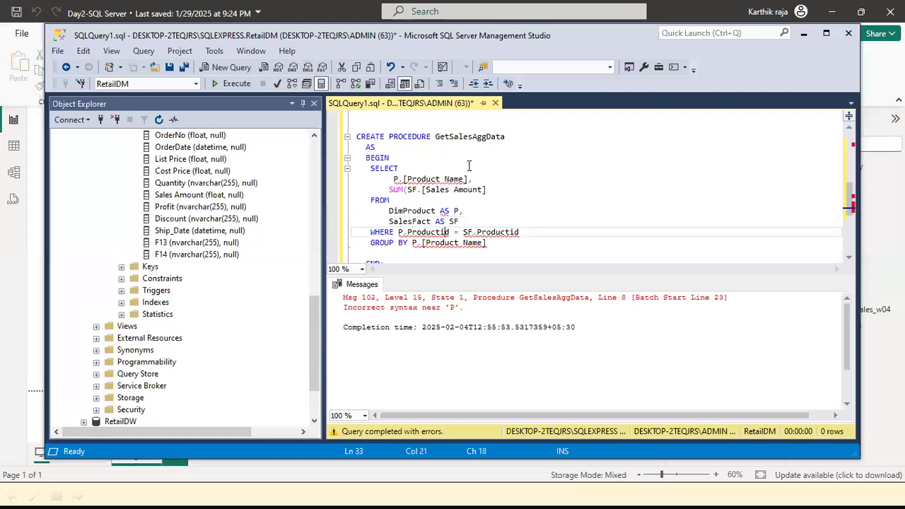
key("Up")
key("Up")
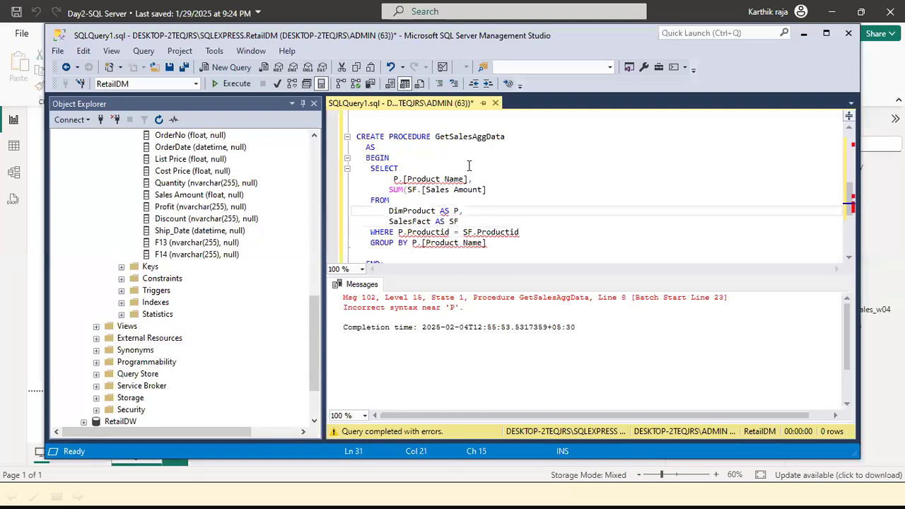
key("Down")
key("Down")
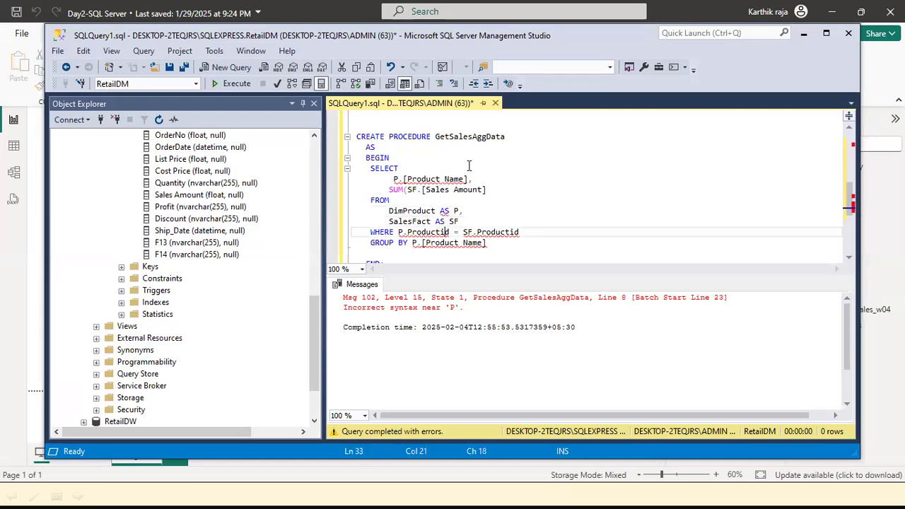
key("Left")
key("Left")
key("Left")
key("Left")
key("Left")
key("Left")
key("Left")
key("Left")
Step: Execute the CREATE PROCEDURE GetSalesAggData block with the AS aliases in its FROM clause
scroll(473, 228, "down", 1)
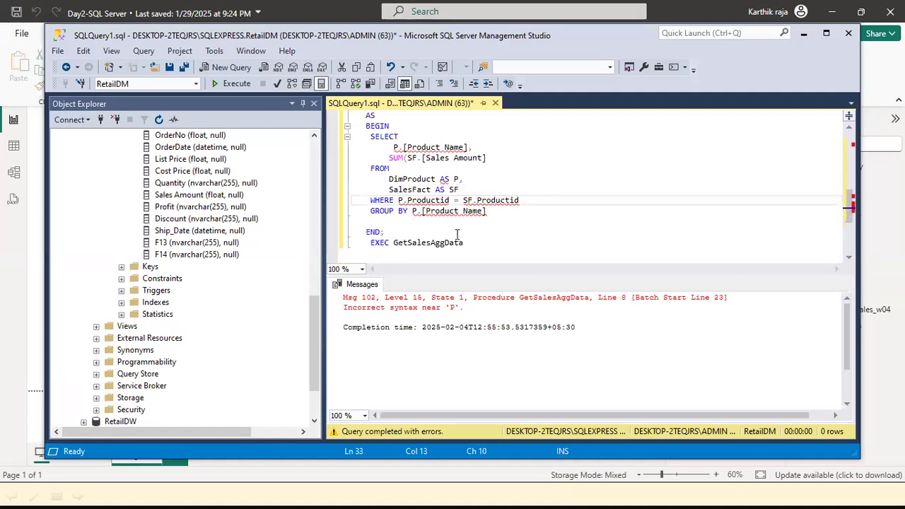
left_click_drag(457, 233, 332, 99)
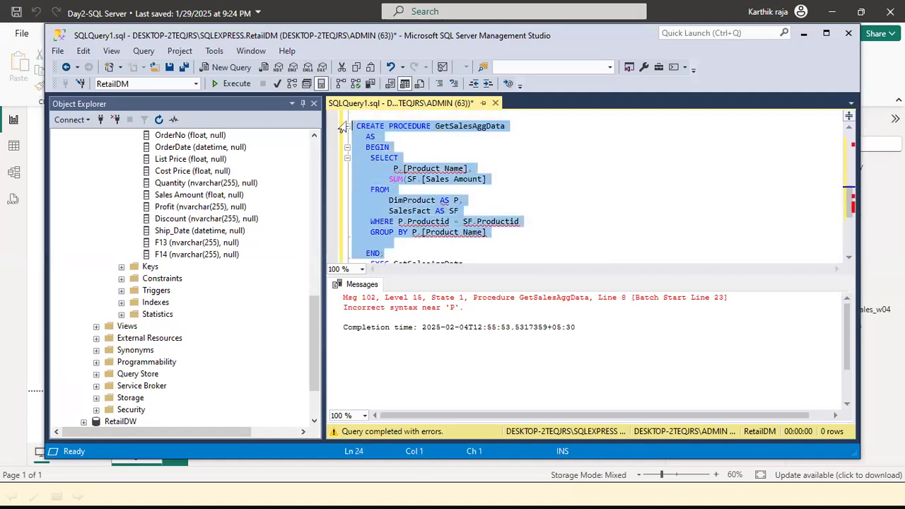
left_click(233, 85)
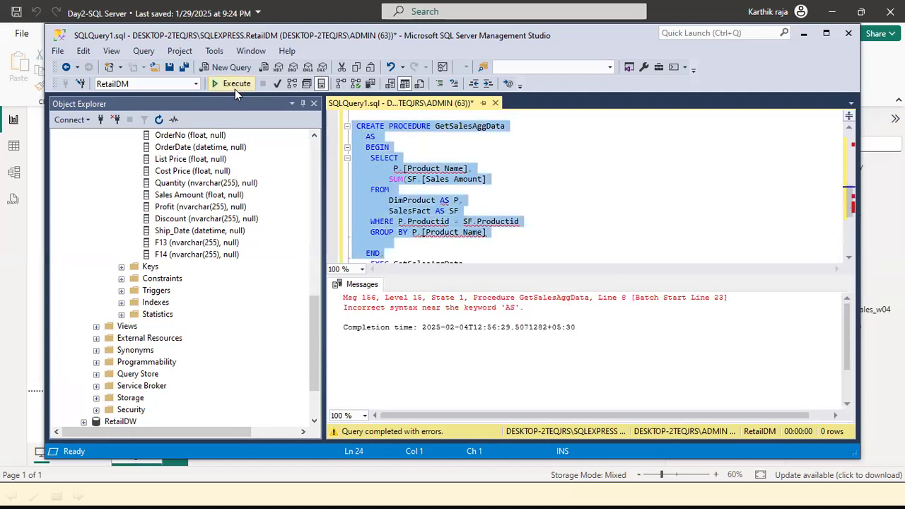
Step: Remove the AS keywords before the aliases P and SF in the FROM clause
left_click(450, 206)
key("Up")
key("BackSpace")
key("BackSpace")
key("BackSpace")
key("Down")
key("BackSpace")
key("BackSpace")
key("BackSpace")
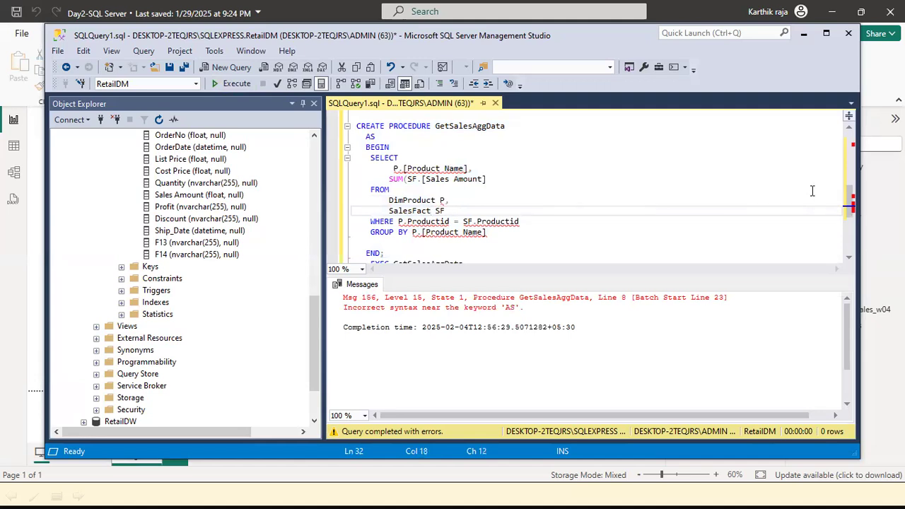
Step: Select the whole CREATE PROCEDURE GetSalesAggData block through END and execute it again
left_click(499, 161)
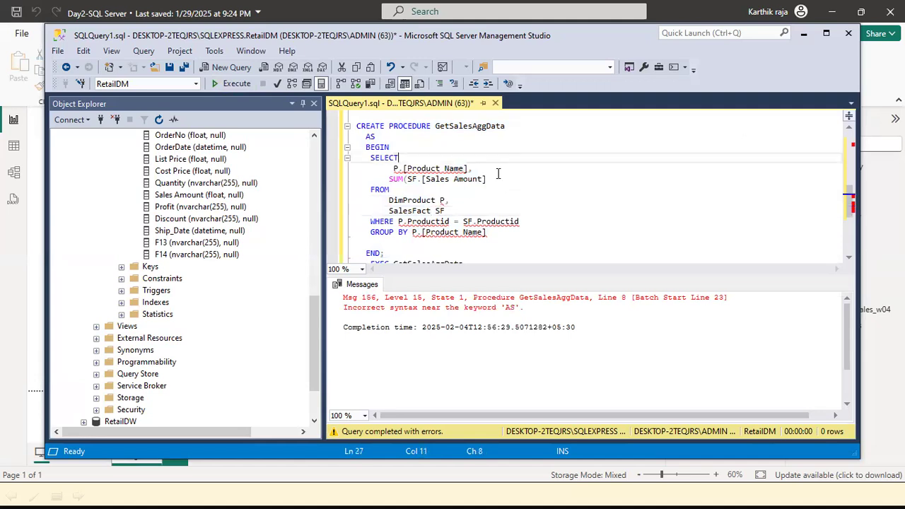
scroll(498, 174, "down", 1)
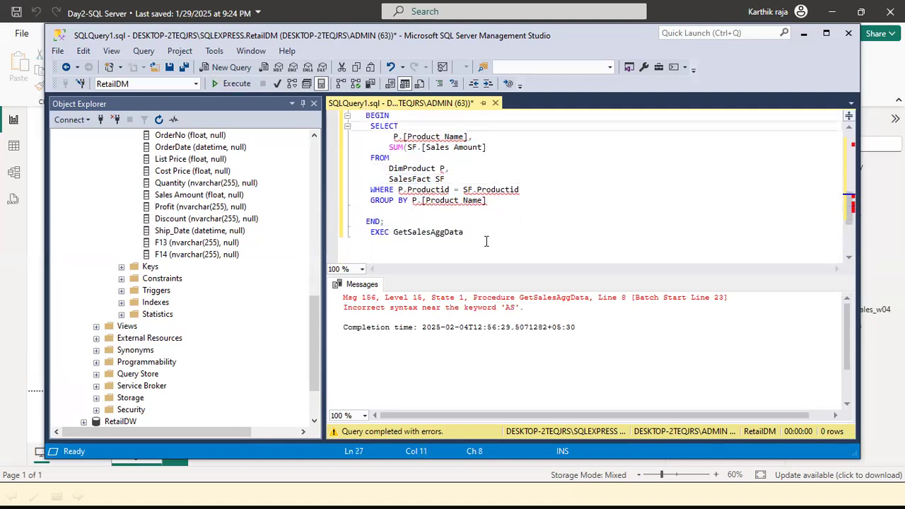
left_click_drag(394, 223, 338, 110)
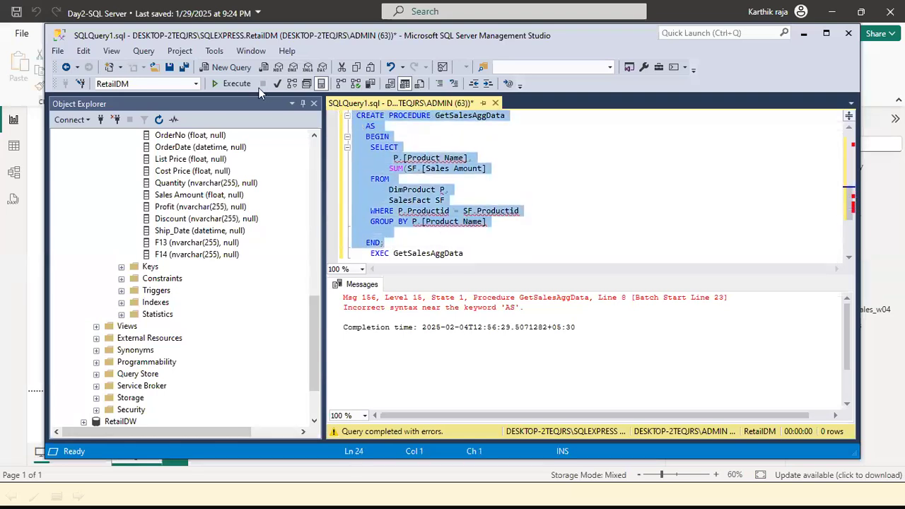
left_click(236, 84)
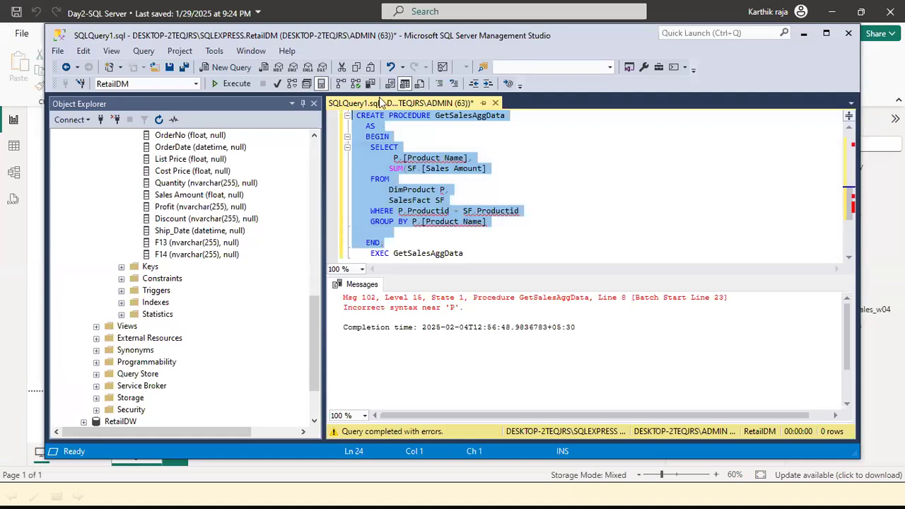
Step: Enable line numbers in the general Plain Text settings of the text editor options and apply the change
left_click(215, 51)
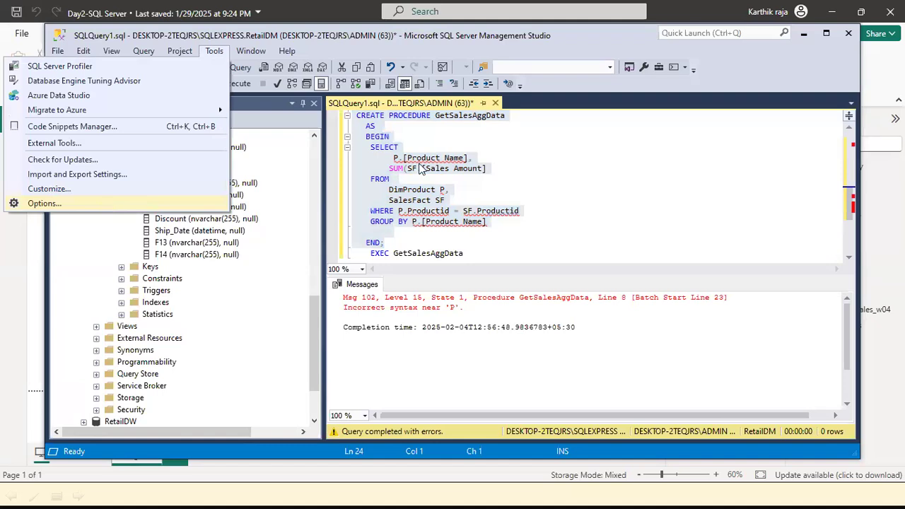
left_click(104, 203)
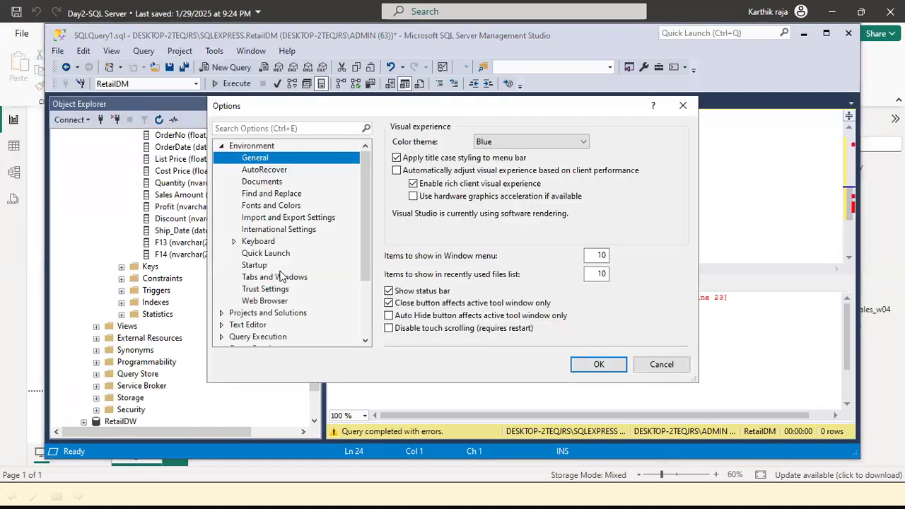
left_click(222, 324)
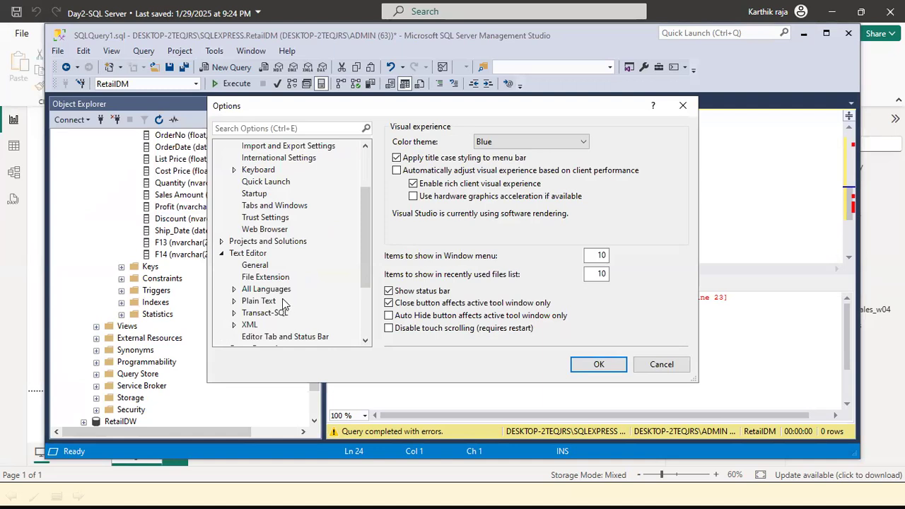
left_click(270, 266)
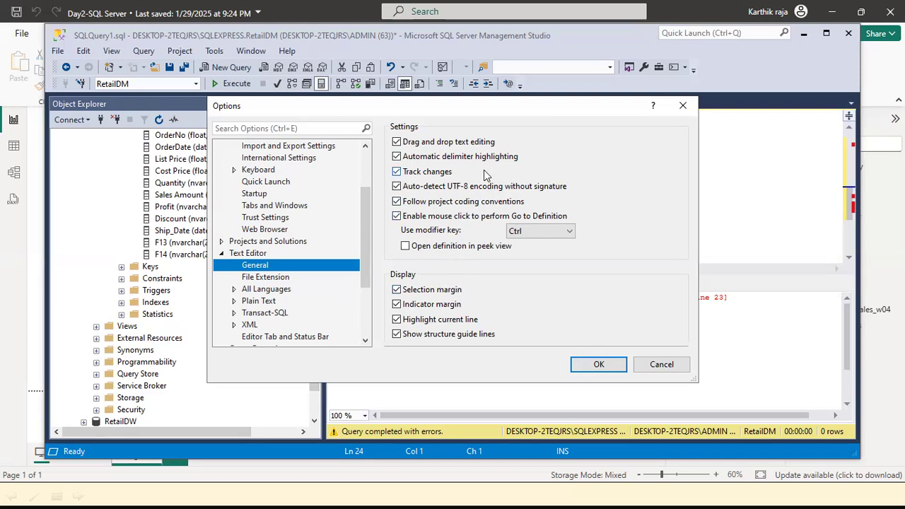
left_click(250, 278)
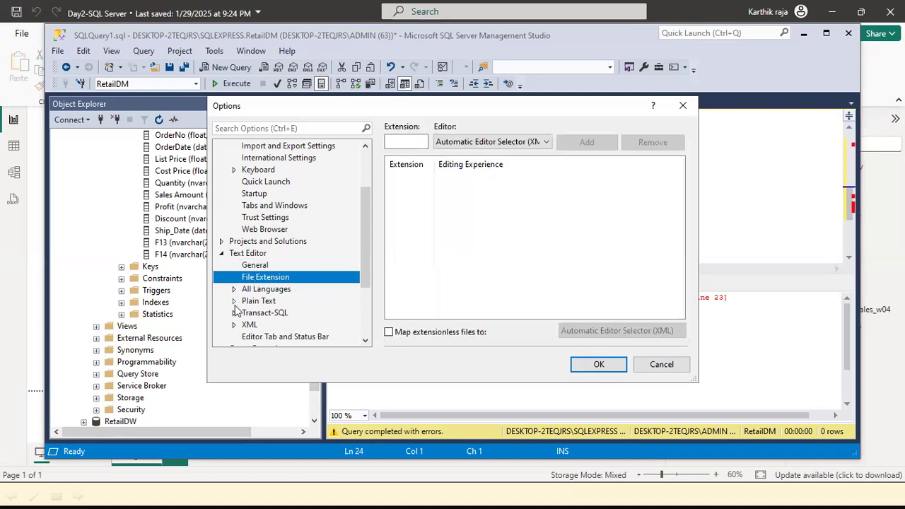
left_click(234, 301)
left_click(263, 312)
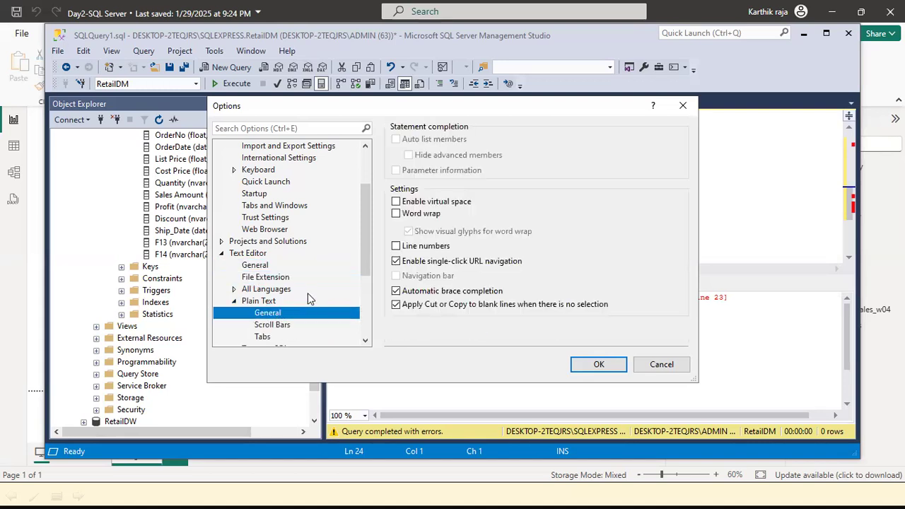
left_click(400, 247)
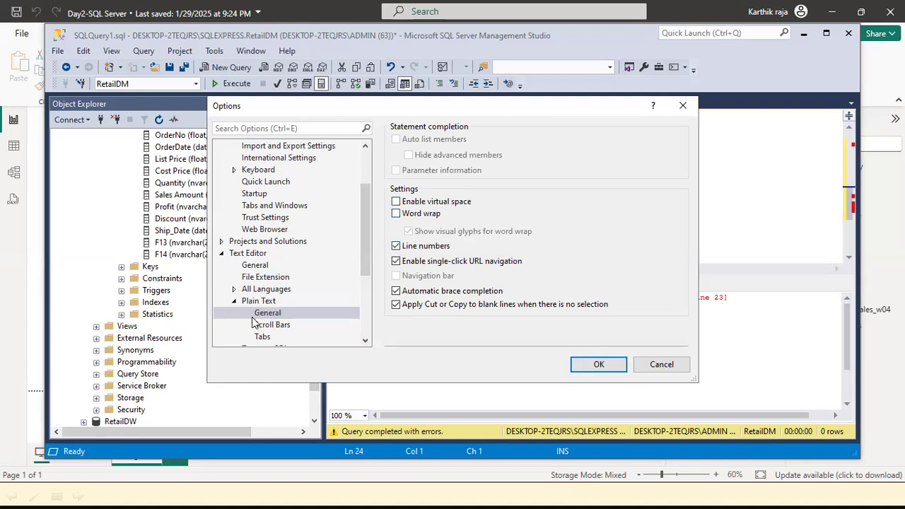
left_click(584, 364)
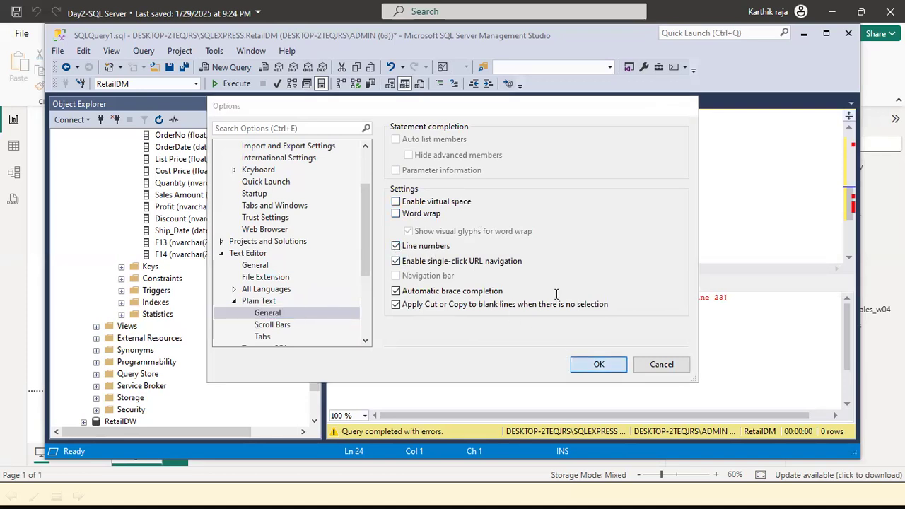
Step: Insert a GO batch separator on the line below EXEC GetSalesData, ahead of the CREATE PROCEDURE GetSalesAggData block
left_click(555, 235)
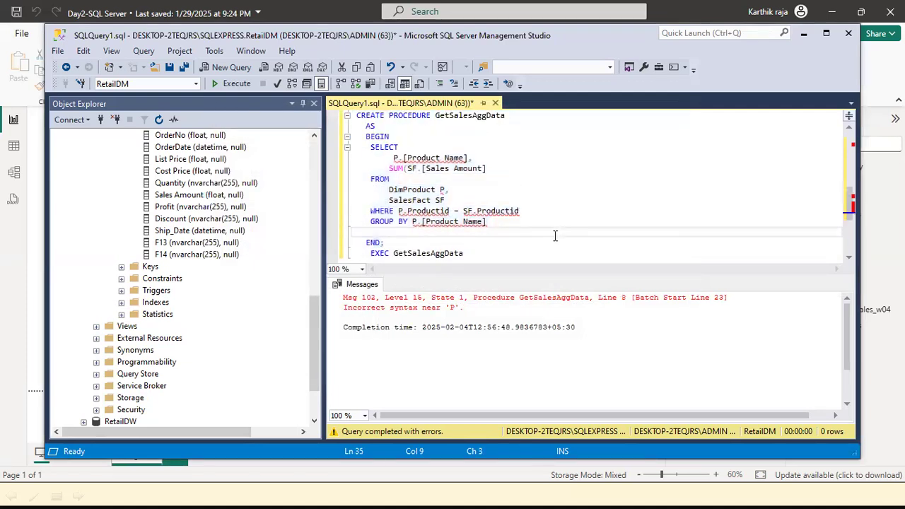
scroll(556, 235, "down", 2)
scroll(557, 236, "up", 1)
scroll(559, 236, "down", 1)
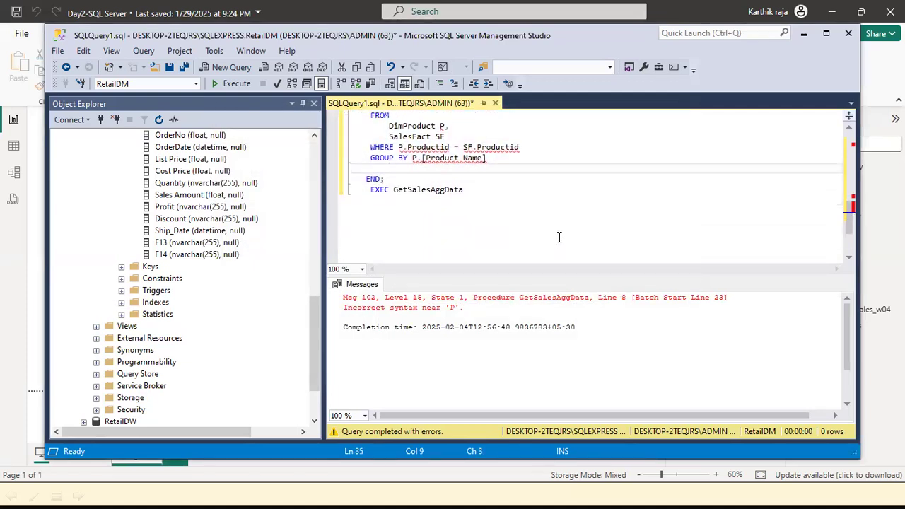
scroll(559, 237, "up", 3)
scroll(558, 237, "up", 2)
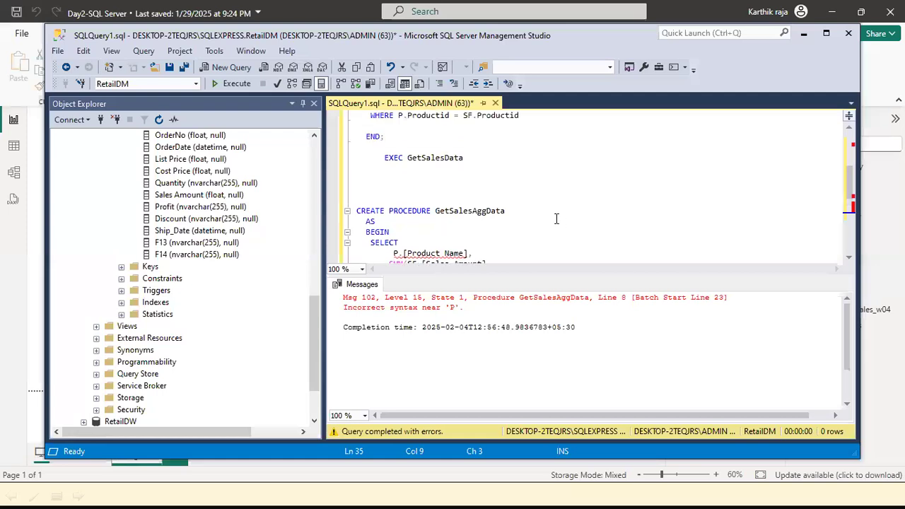
left_click(347, 168)
type("GO")
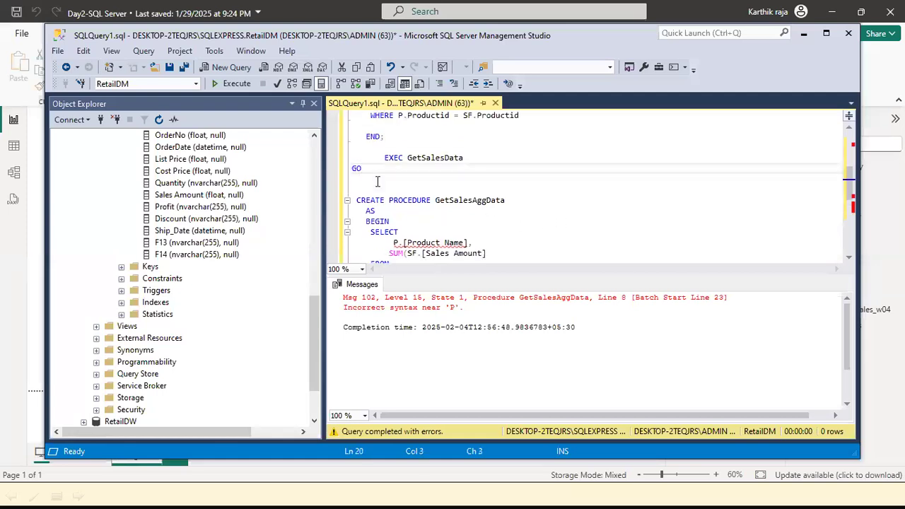
Step: Execute the whole CREATE PROCEDURE GetSalesAggData block through END, and copy its code
left_click_drag(533, 251, 538, 236)
scroll(556, 215, "down", 4)
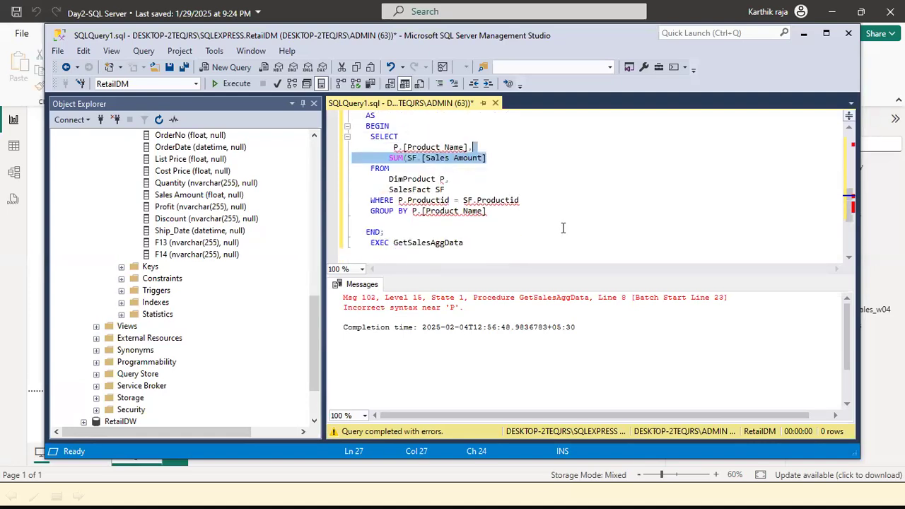
scroll(488, 215, "up", 2)
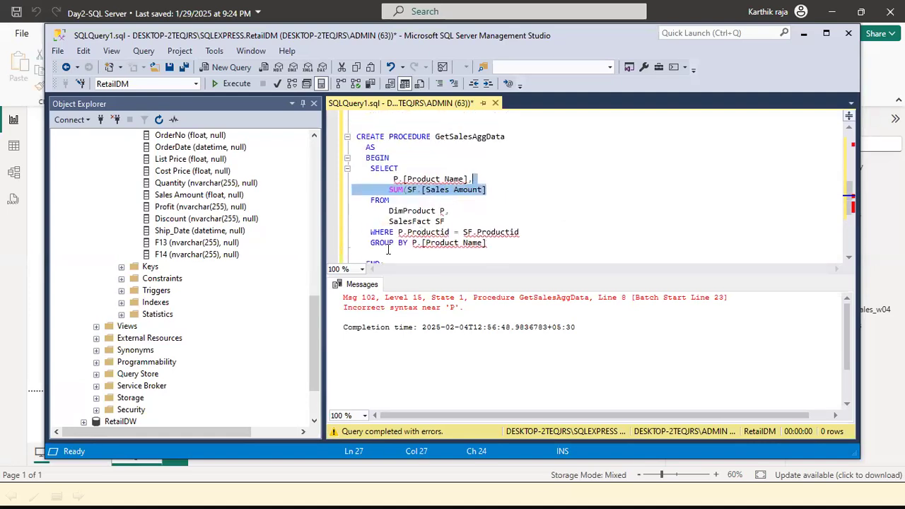
scroll(388, 249, "down", 1)
left_click_drag(387, 233, 353, 125)
left_click(218, 88)
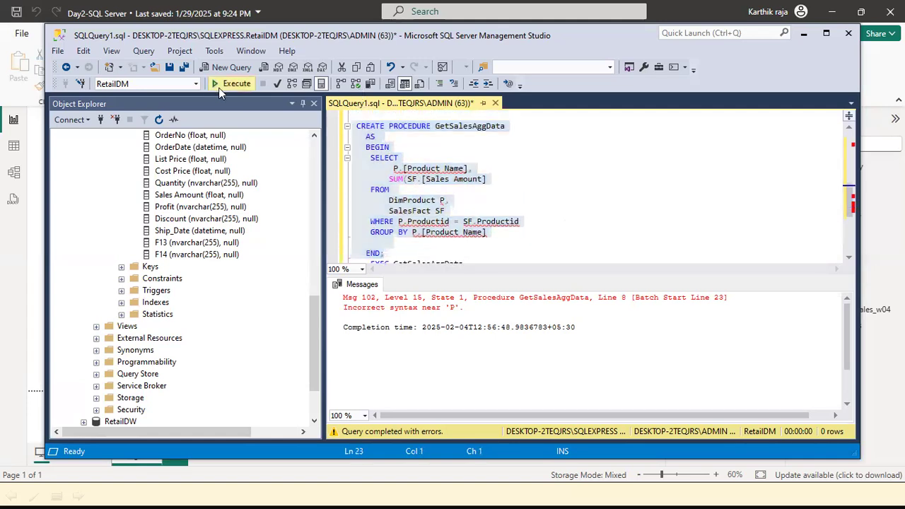
right_click(409, 191)
left_click(423, 215)
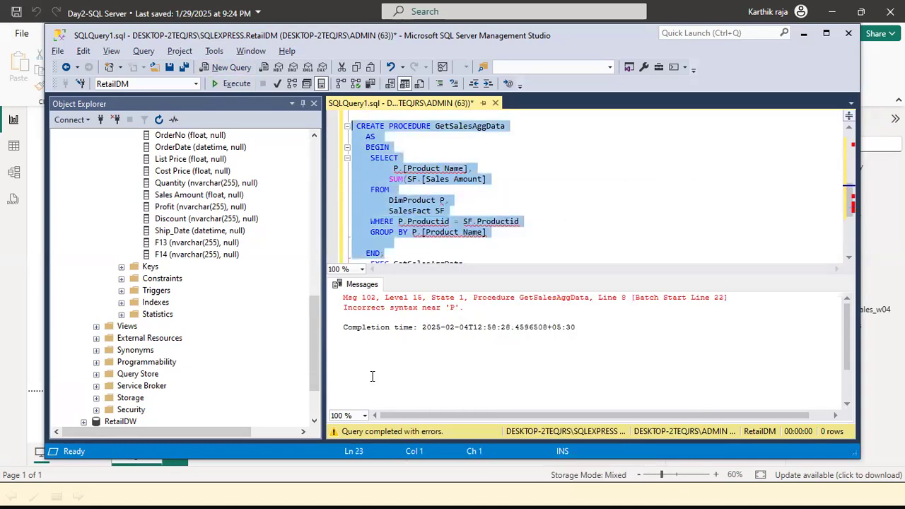
Step: Switch to the Chrome browser and open chatgpt.com
key("alt+Tab")
key("alt+Tab")
key("alt+Tab")
key("alt+Tab")
key("alt+Tab")
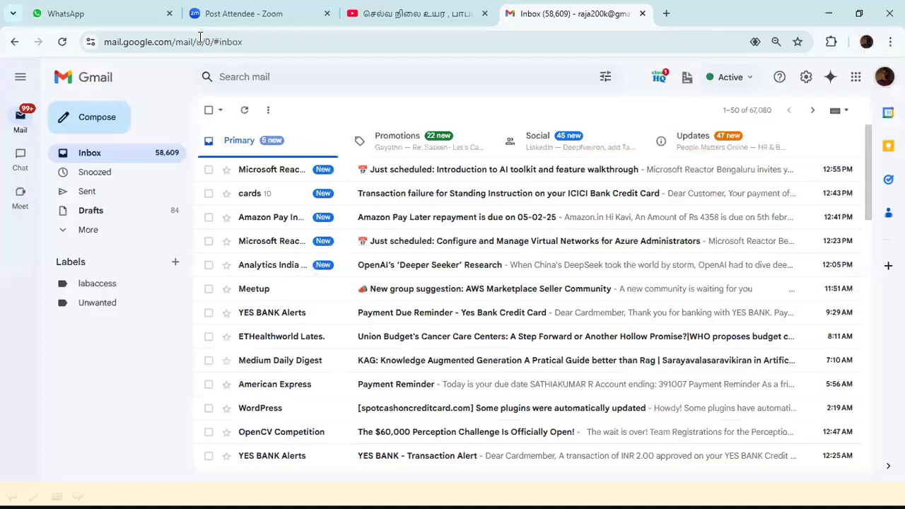
left_click(200, 39)
type("chat")
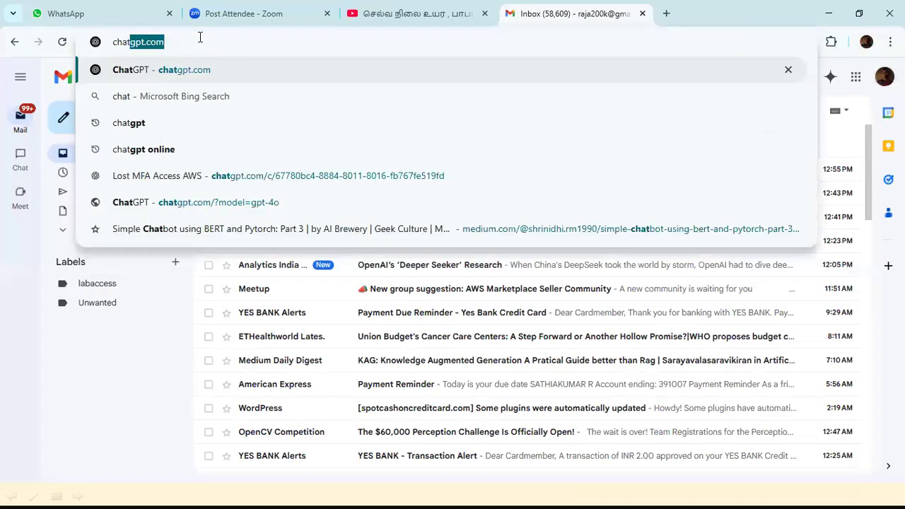
key("Return")
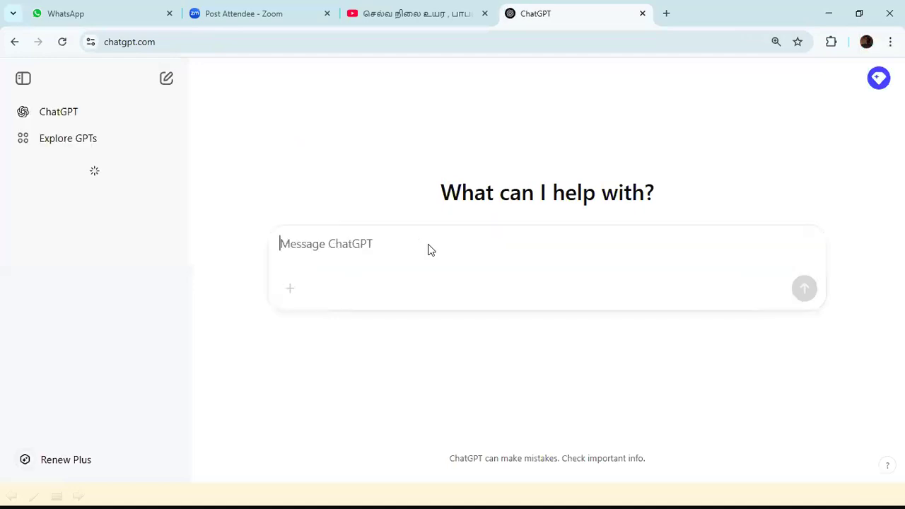
Step: Ask ChatGPT "am getting eror in this stored procedudre" with the copied GetSalesAggData code pasted after it
type("am ")
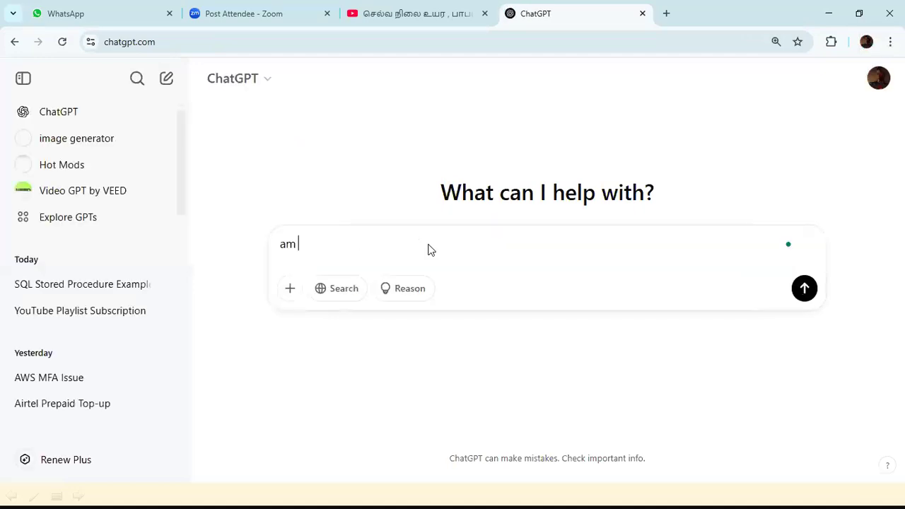
type("getting eror ")
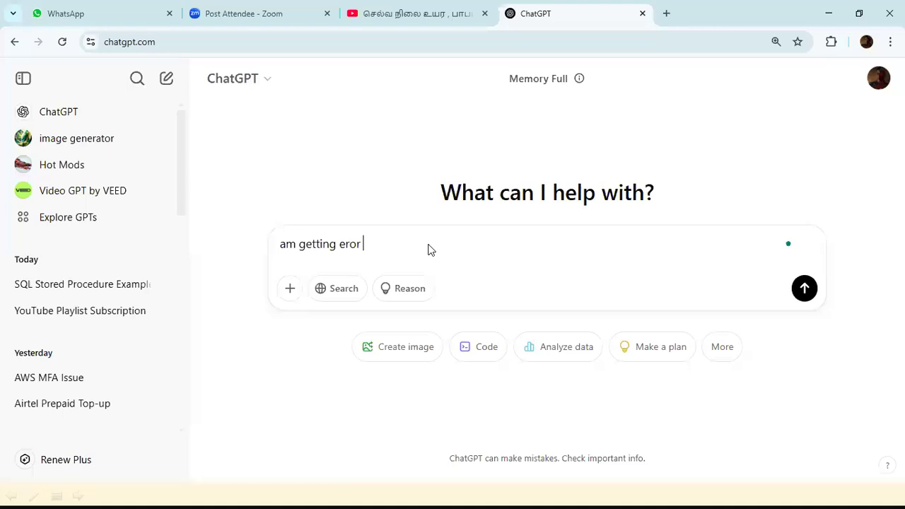
type("in the")
key("BackSpace")
key("BackSpace")
type("is stored procedudre")
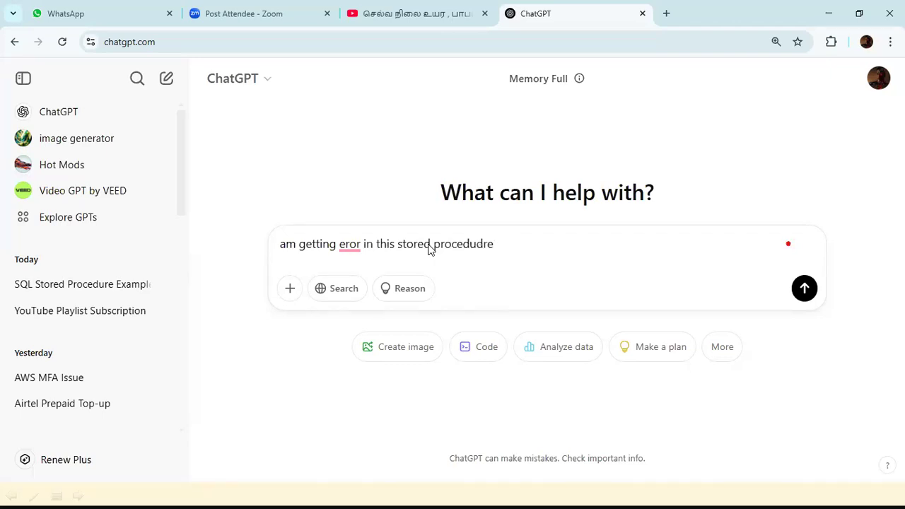
key("ctrl+v")
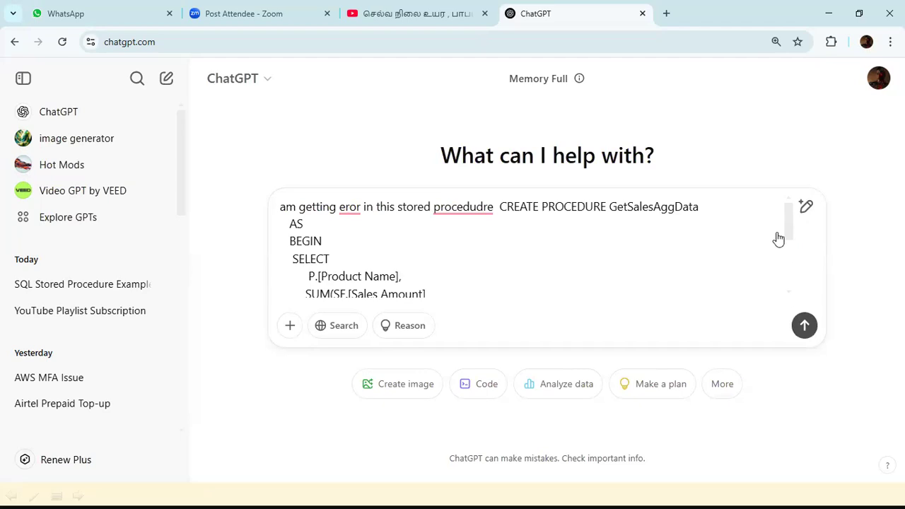
key("Return")
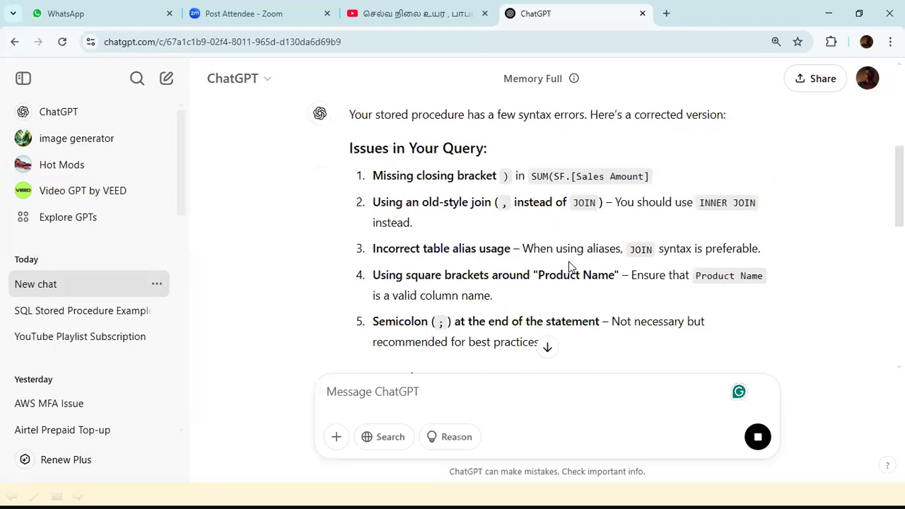
Step: Review ChatGPT's corrected query, and in SQL Server Management Studio add a semicolon after GROUP BY P.[Product Name]
scroll(570, 267, "down", 6)
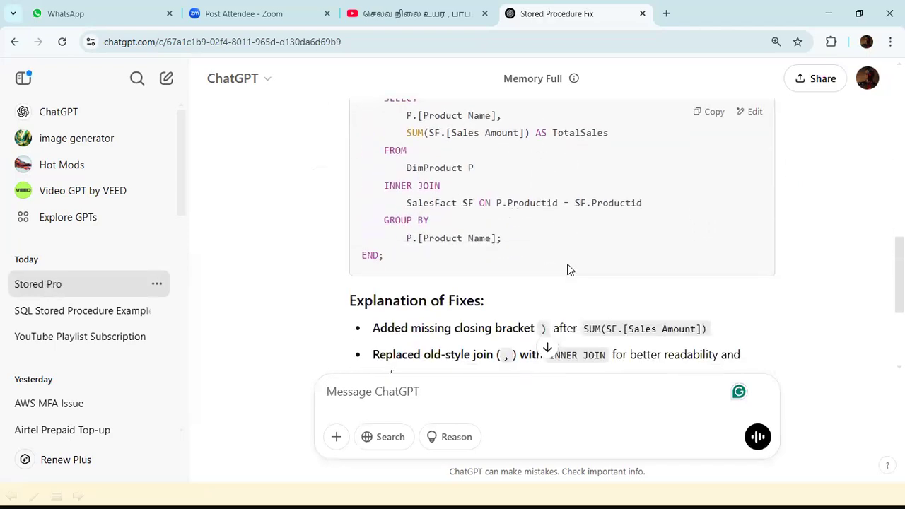
scroll(567, 267, "up", 1)
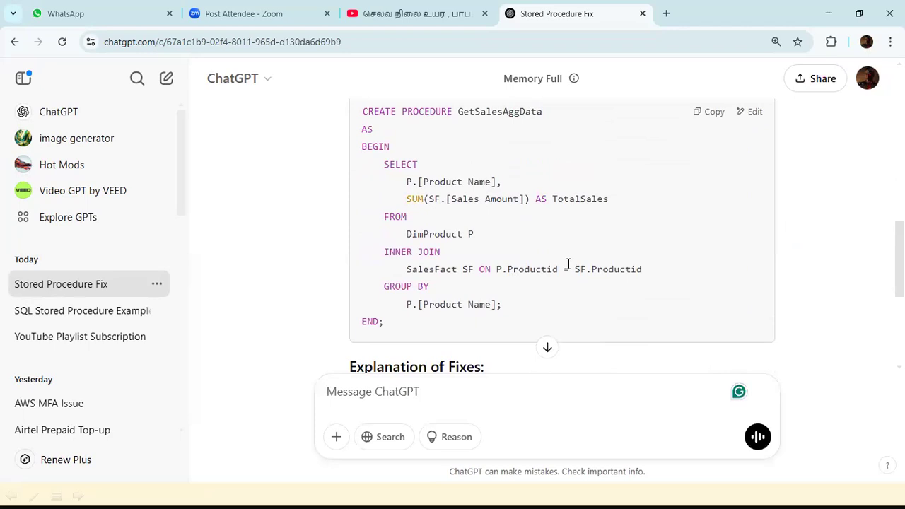
key("alt+Tab")
left_click(509, 233)
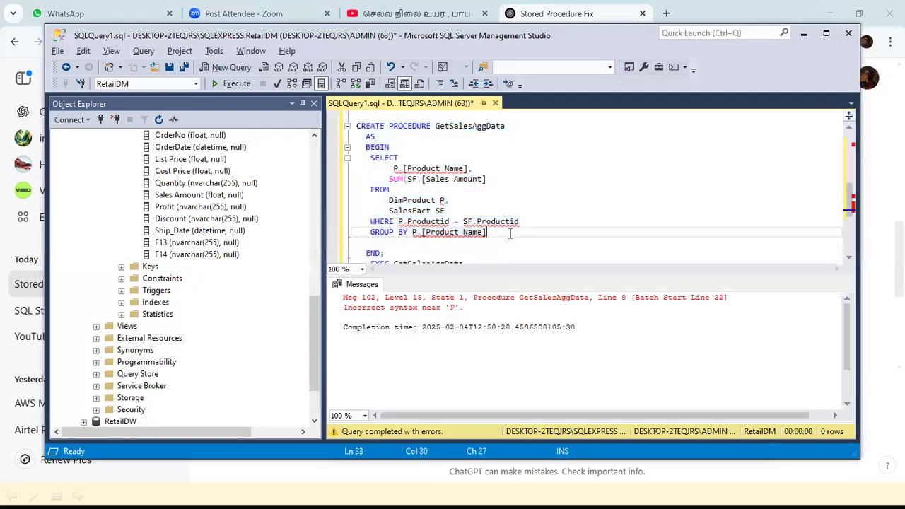
type(";")
scroll(510, 234, "down", 1)
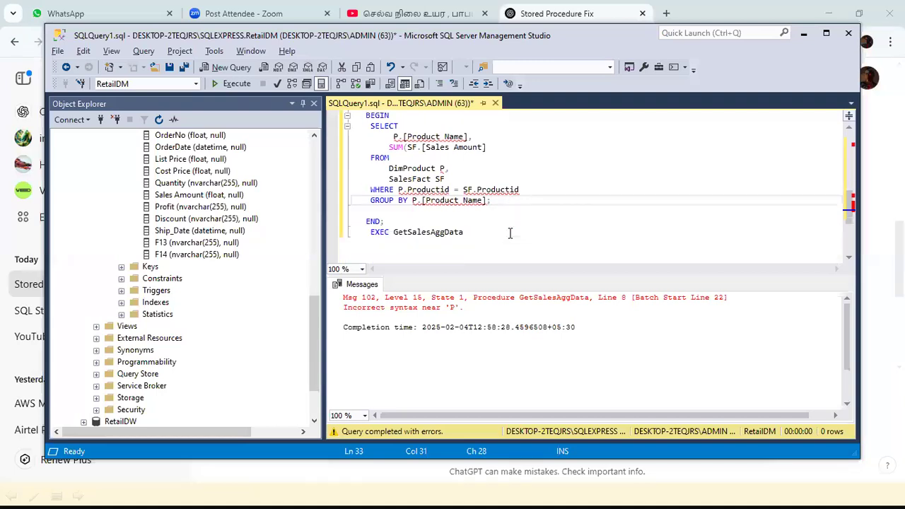
scroll(510, 233, "up", 1)
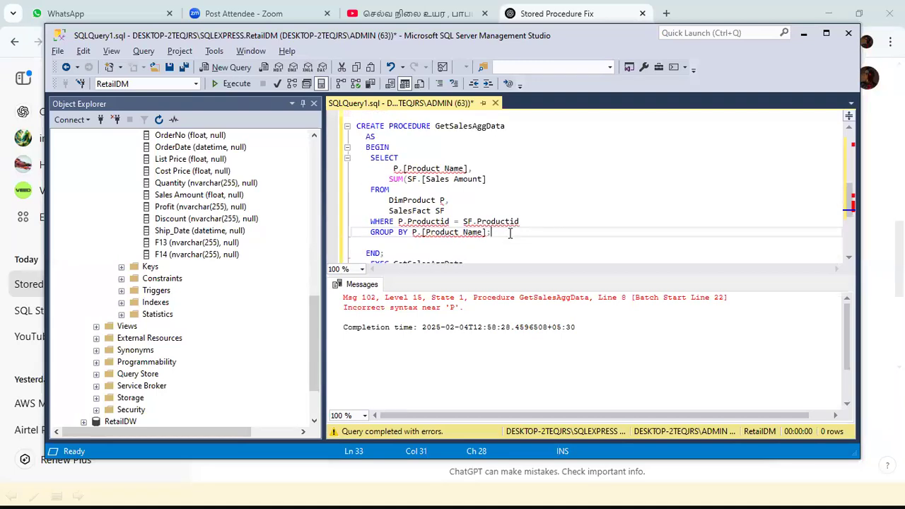
Step: Compare the procedure with ChatGPT's corrected query, and execute the full CREATE PROCEDURE GetSalesAggData block in SQL Server Management Studio
key("alt+Tab")
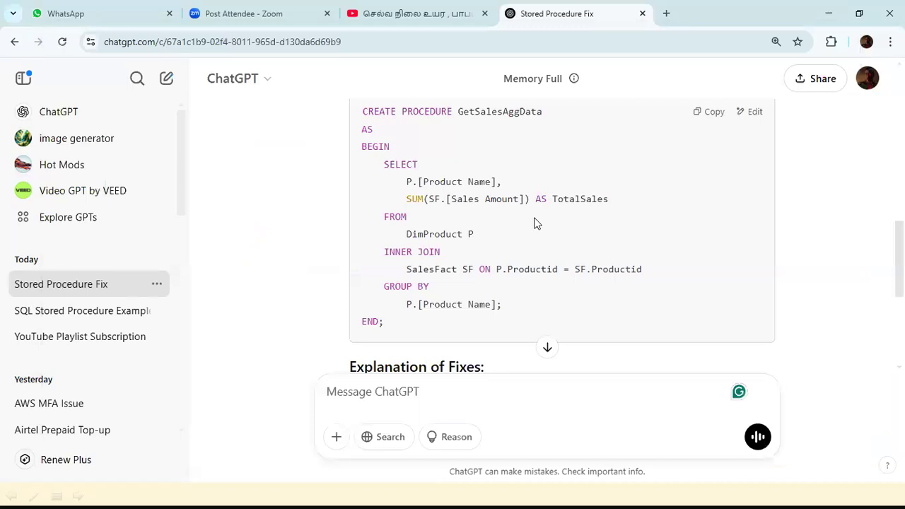
key("alt+Tab")
key("alt+Tab")
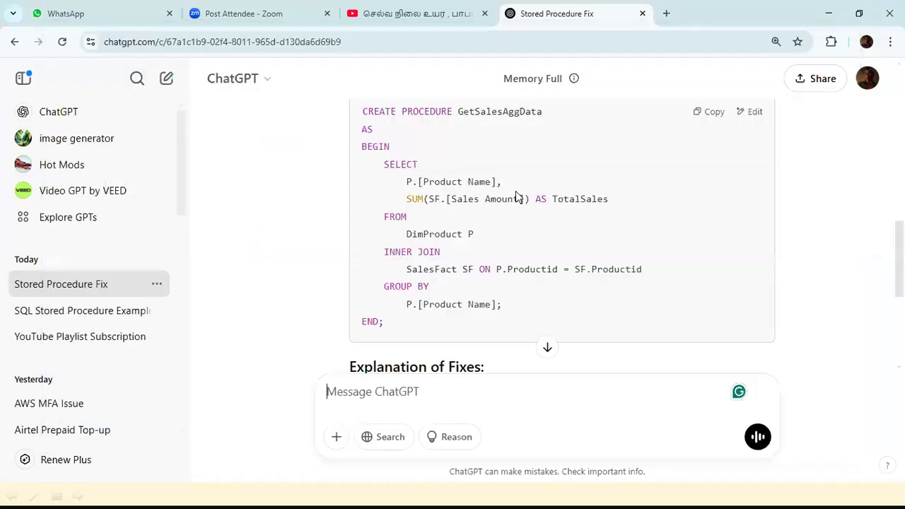
key("alt+Tab")
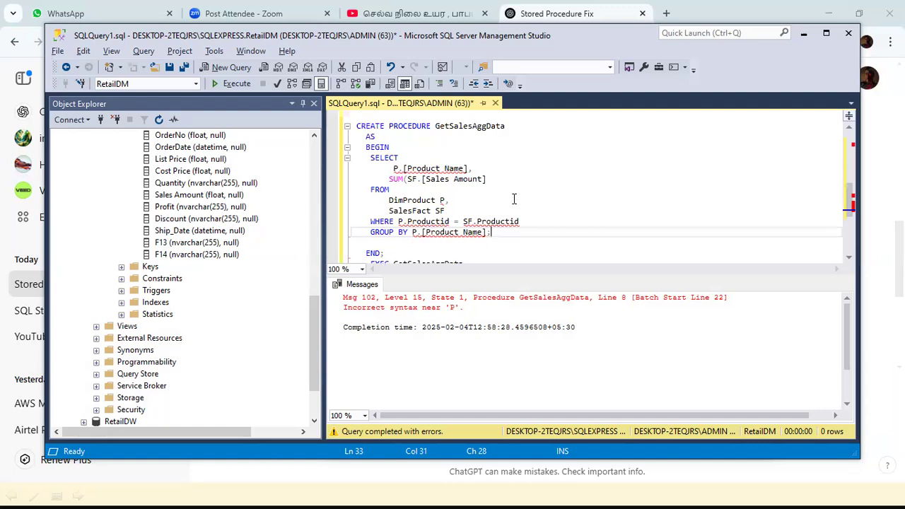
scroll(514, 205, "down", 1)
left_click_drag(389, 221, 363, 169)
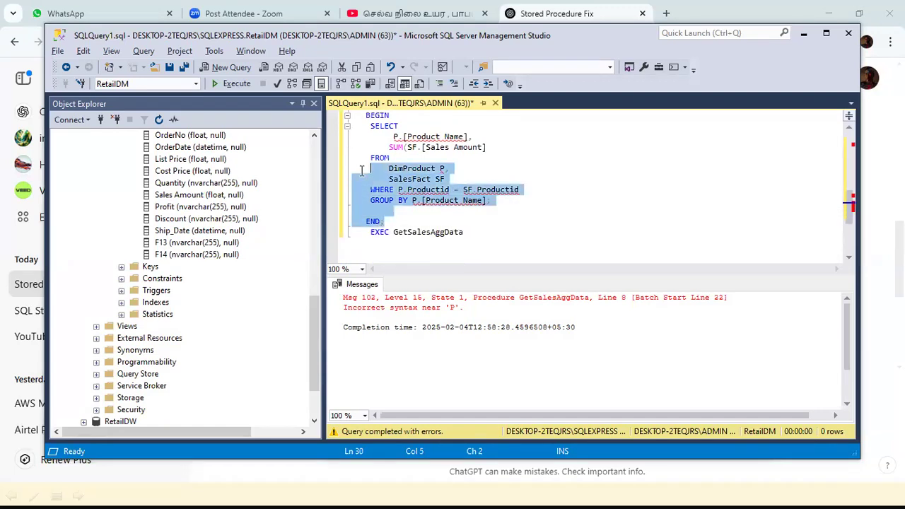
scroll(363, 170, "up", 2)
left_click(360, 157, "shift")
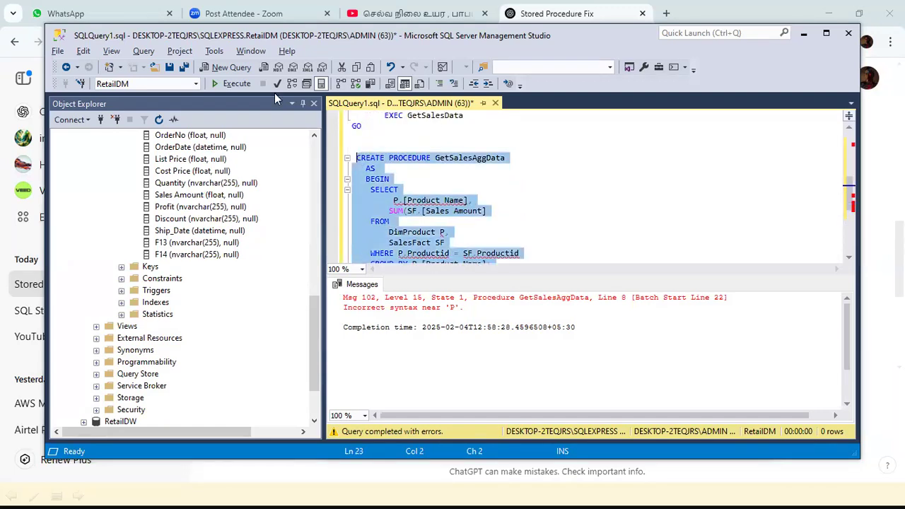
left_click(247, 85)
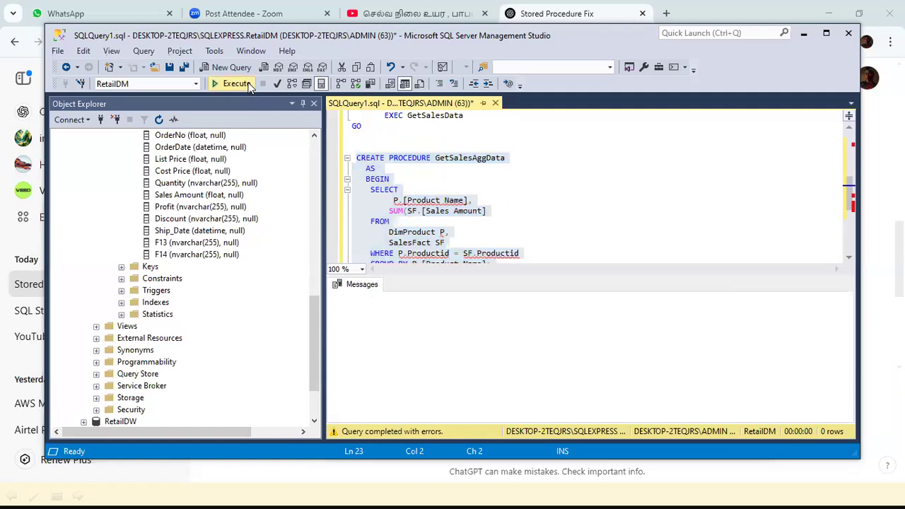
Step: Examine ChatGPT's explanation of fixes and corrected query against the GetSalesAggData code in the query editor
left_click(558, 211)
scroll(558, 211, "down", 2)
scroll(558, 210, "up", 1)
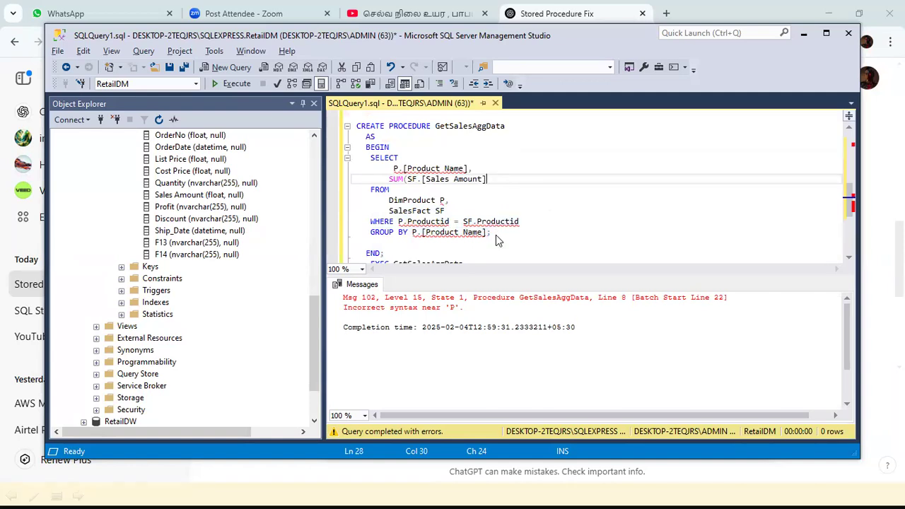
key("alt+Tab")
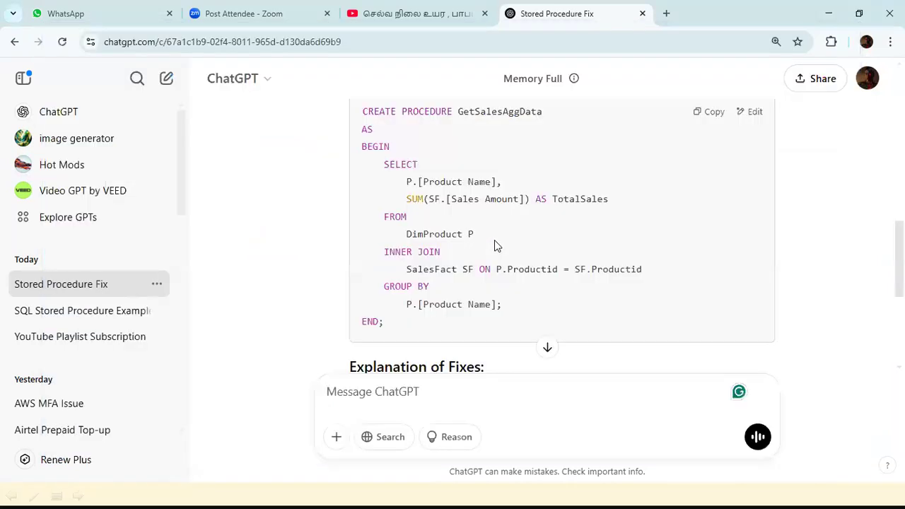
scroll(494, 261, "down", 4)
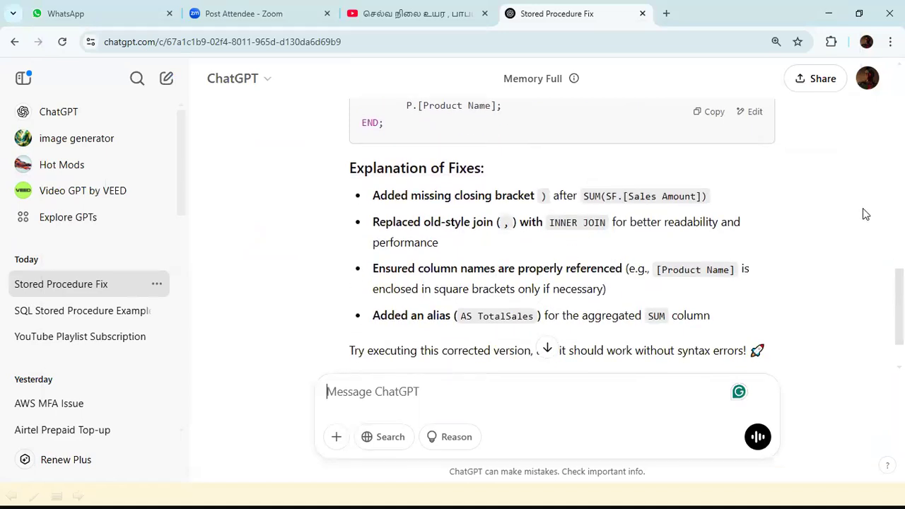
scroll(804, 228, "up", 2)
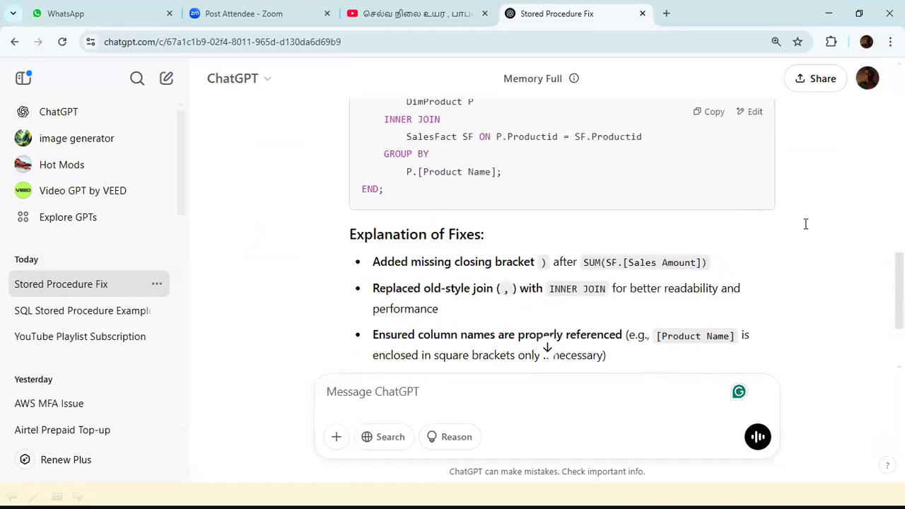
key("alt+Tab")
left_click(524, 240)
scroll(500, 244, "down", 2)
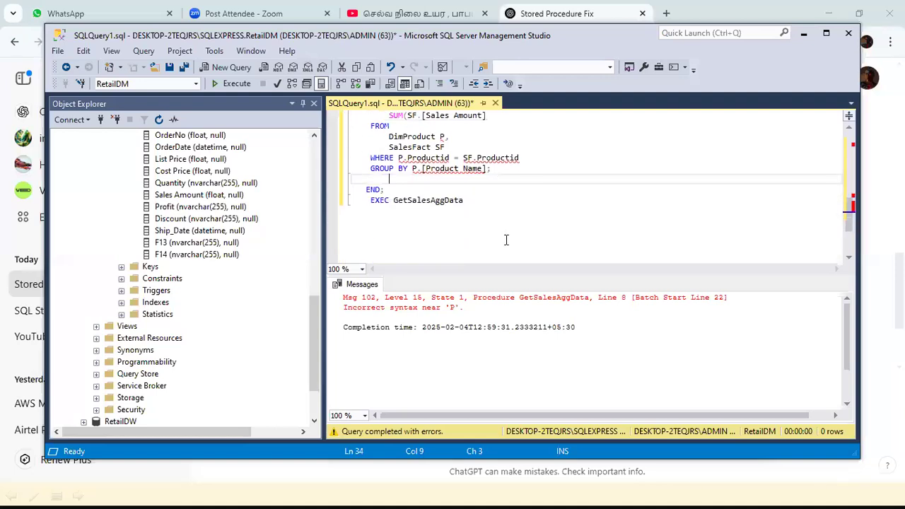
scroll(499, 244, "up", 2)
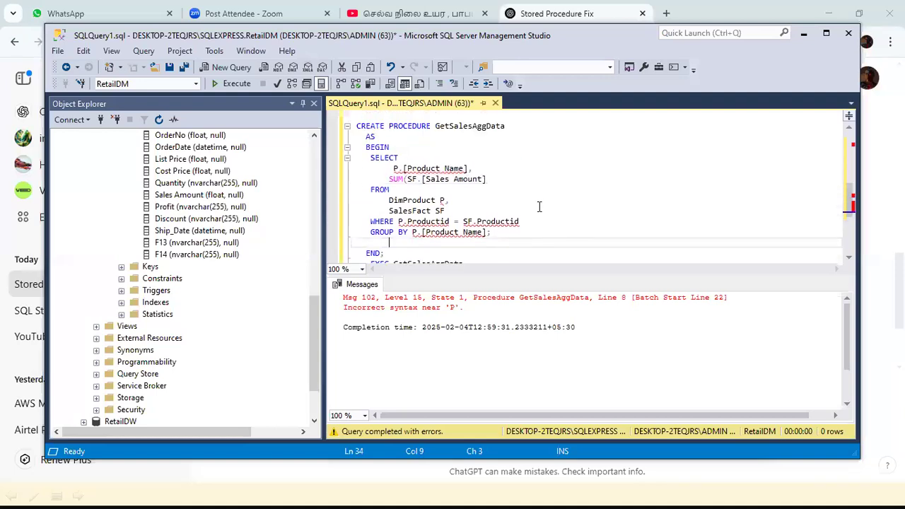
key("alt+Tab")
scroll(874, 175, "down", 2)
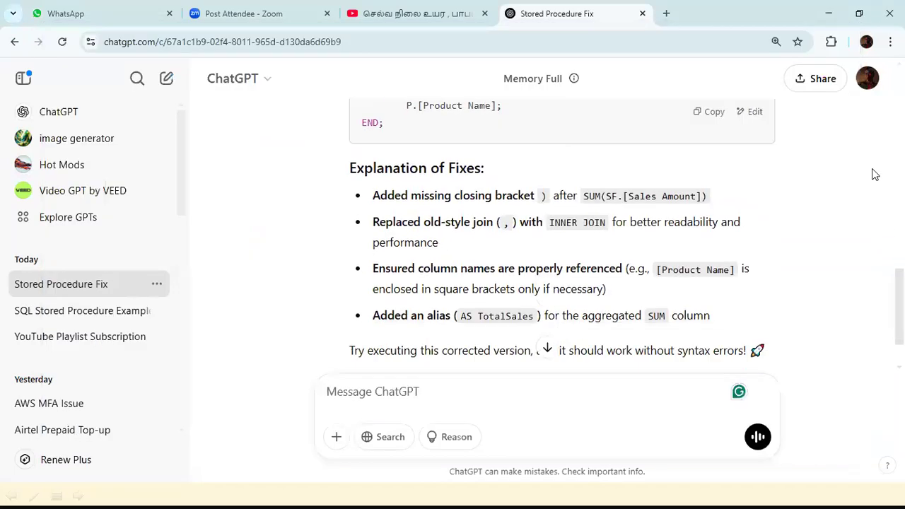
scroll(802, 162, "up", 4)
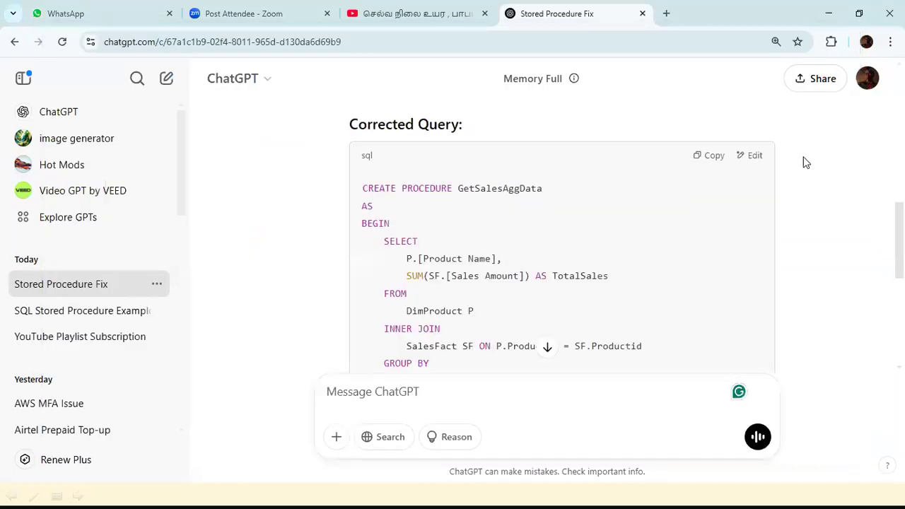
Step: Review ChatGPT's list of issues, and in SQL Server Management Studio complete the SUM(SF.[Sales Amount]) expression with its closing parenthesis
scroll(694, 168, "up", 5)
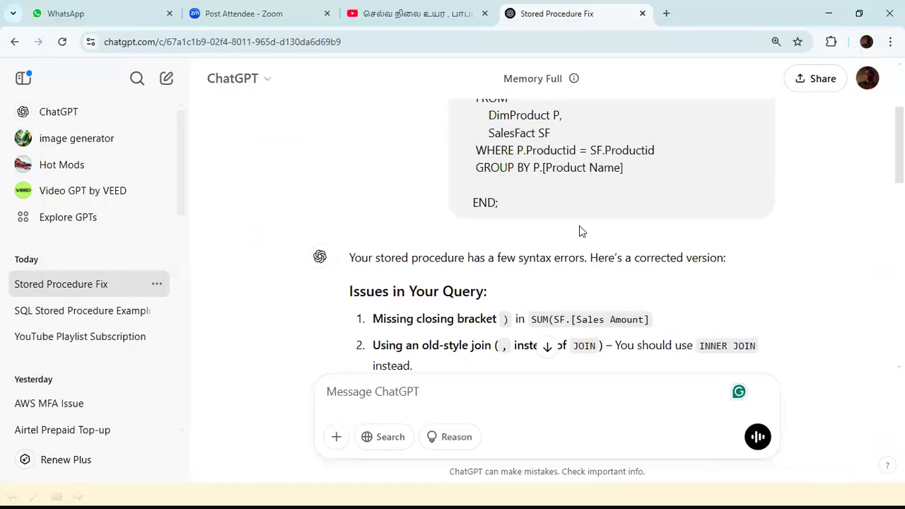
scroll(413, 229, "down", 2)
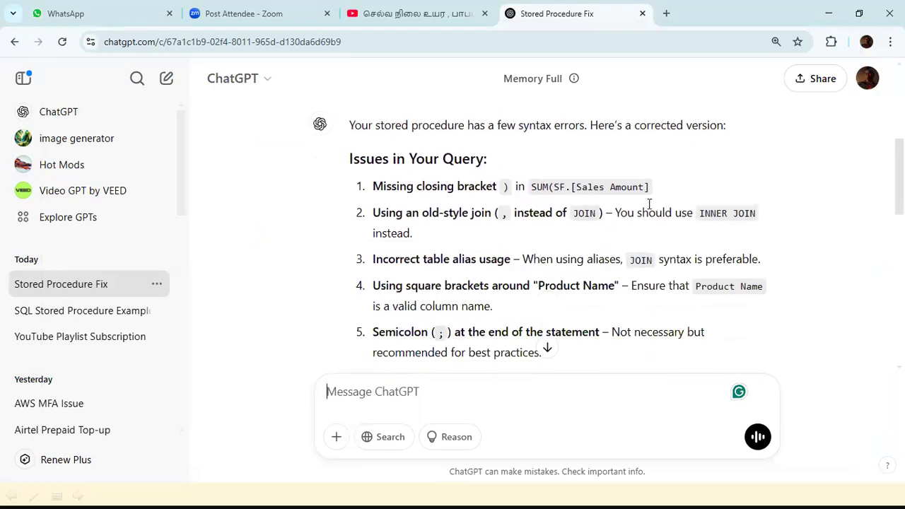
key("alt+Tab")
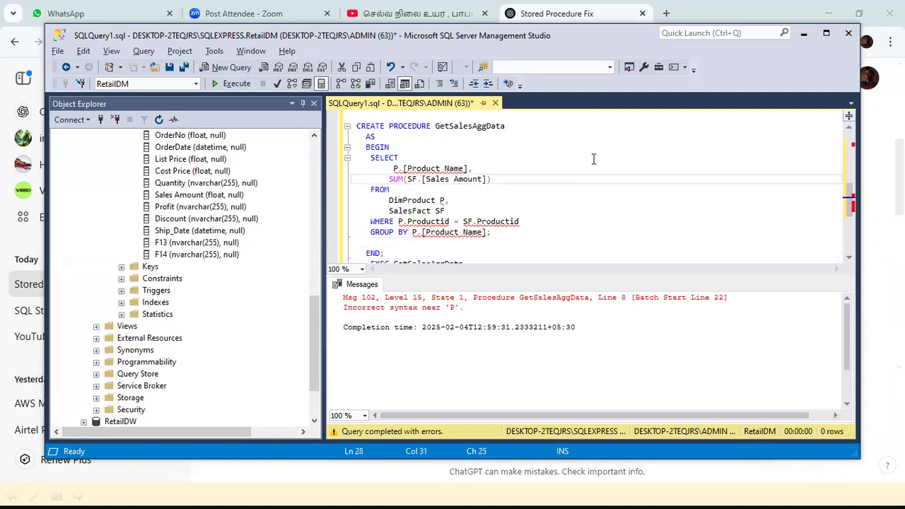
left_click(526, 187)
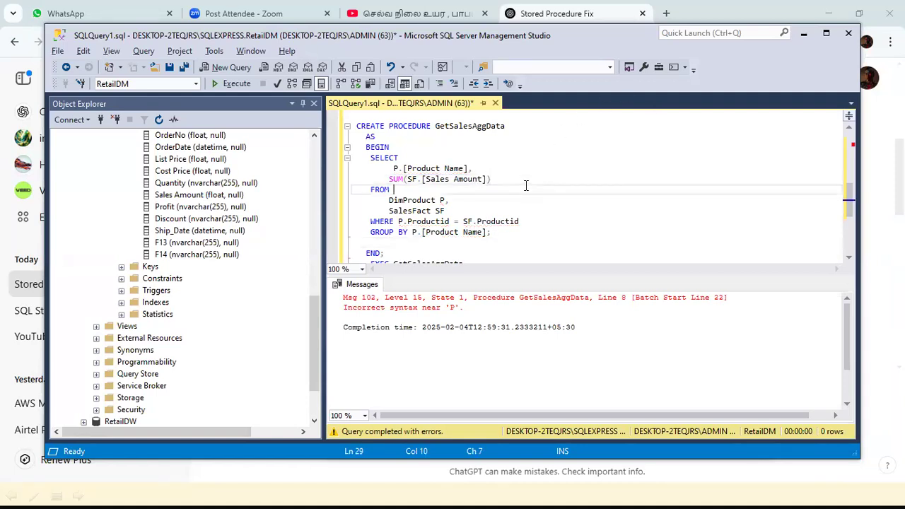
left_click(509, 179)
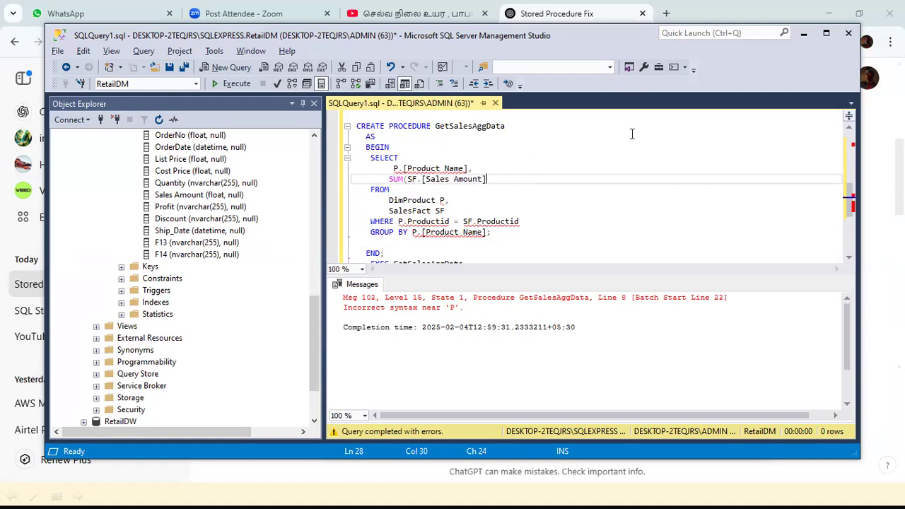
type(")")
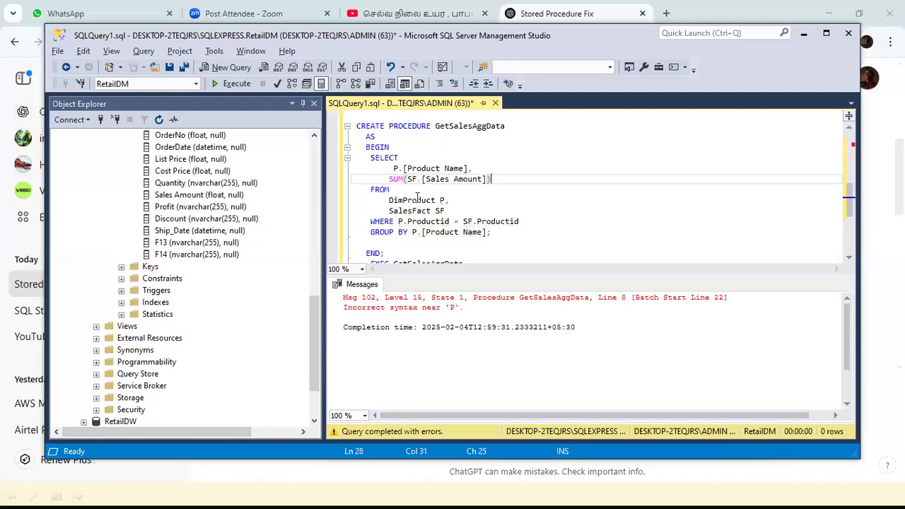
Step: Execute the full CREATE PROCEDURE GetSalesAggData block from CREATE through END
left_click(495, 190)
scroll(460, 226, "down", 1)
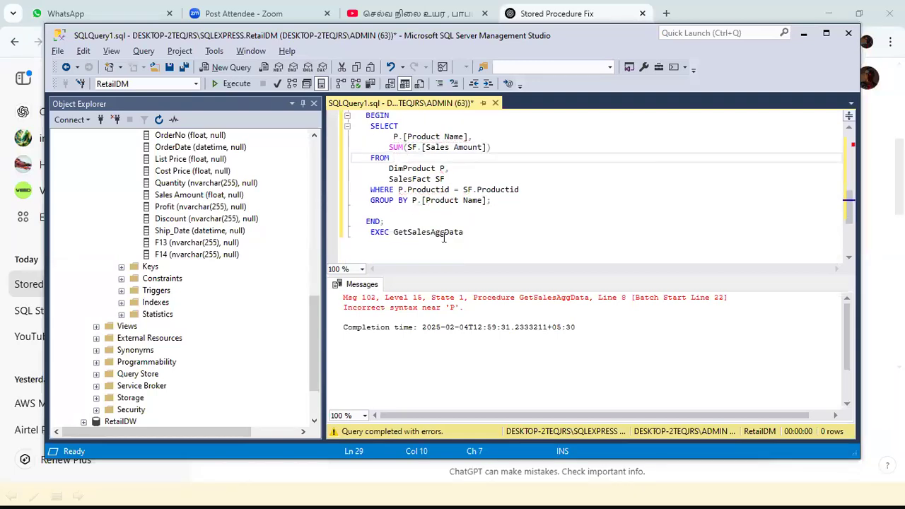
left_click_drag(459, 224, 342, 121)
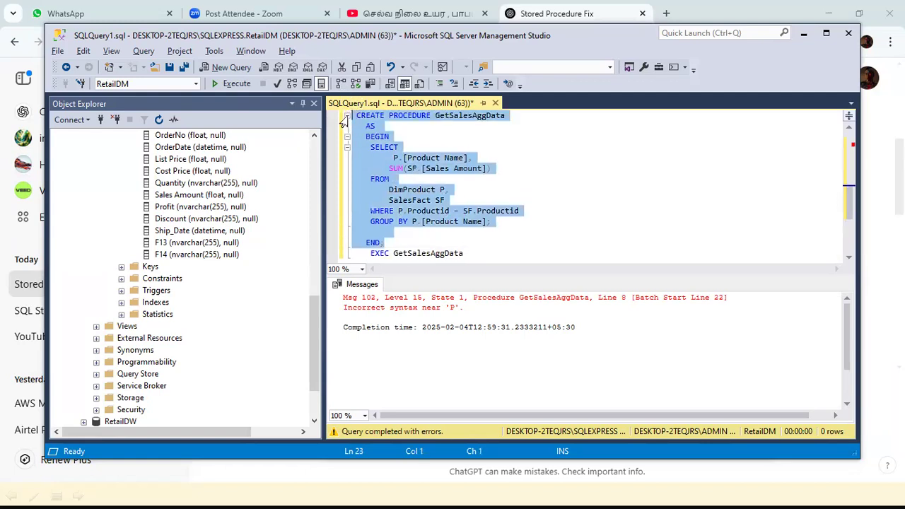
left_click(232, 84)
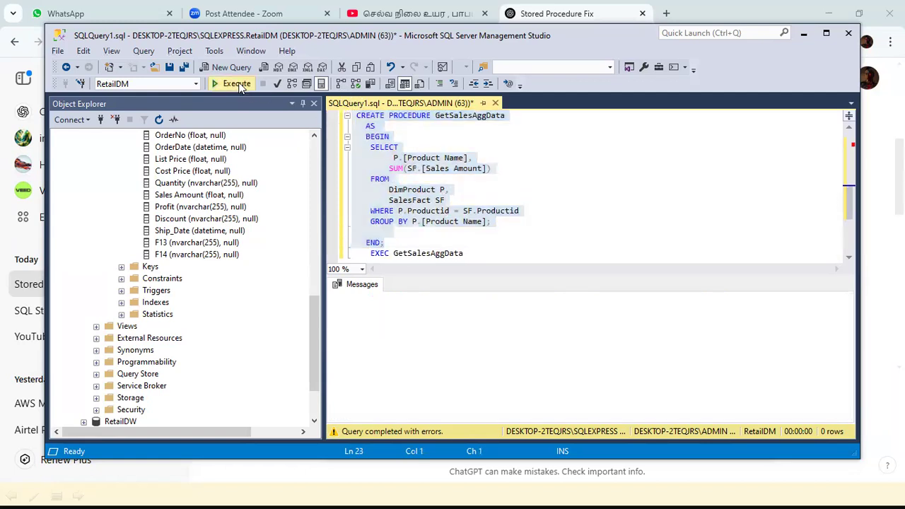
left_click(483, 222)
scroll(483, 221, "down", 1)
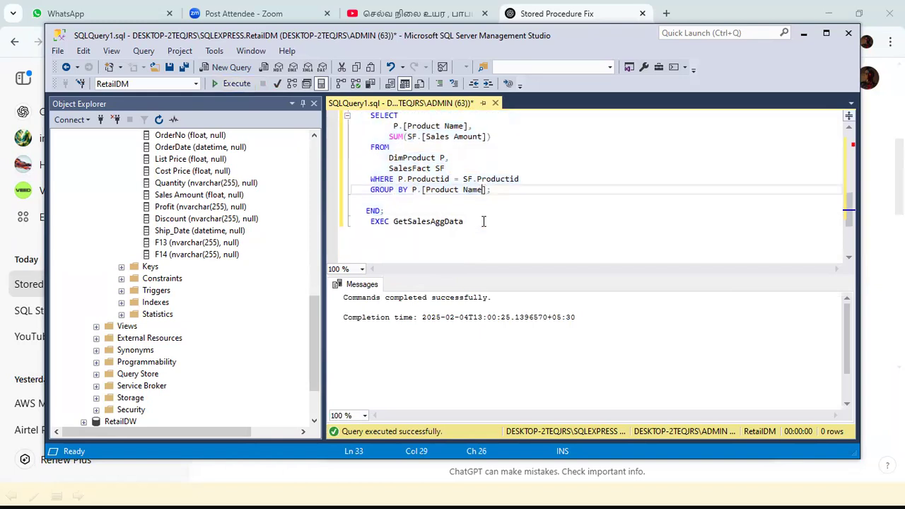
Step: Compare the original code and issue list in ChatGPT with the SUM line of GetSalesAggData in SQL Server Management Studio
key("alt+Tab")
scroll(523, 246, "up", 3)
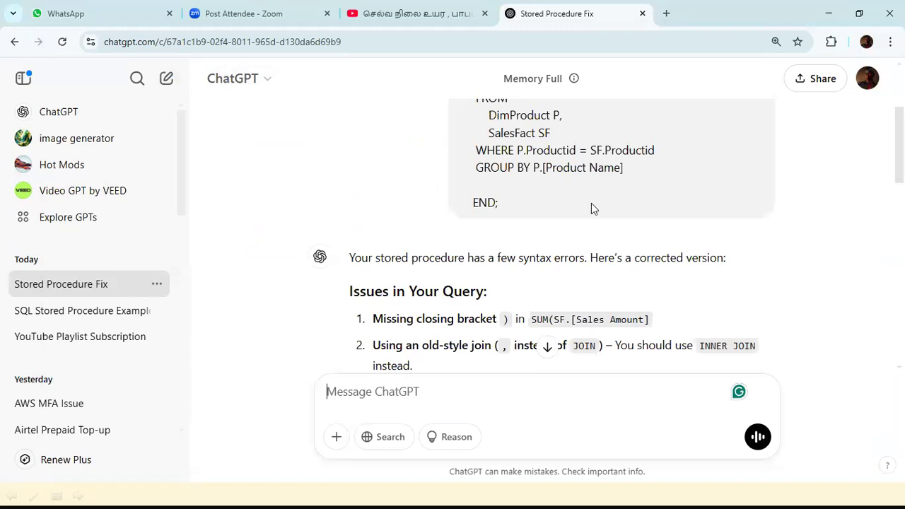
key("alt+Tab")
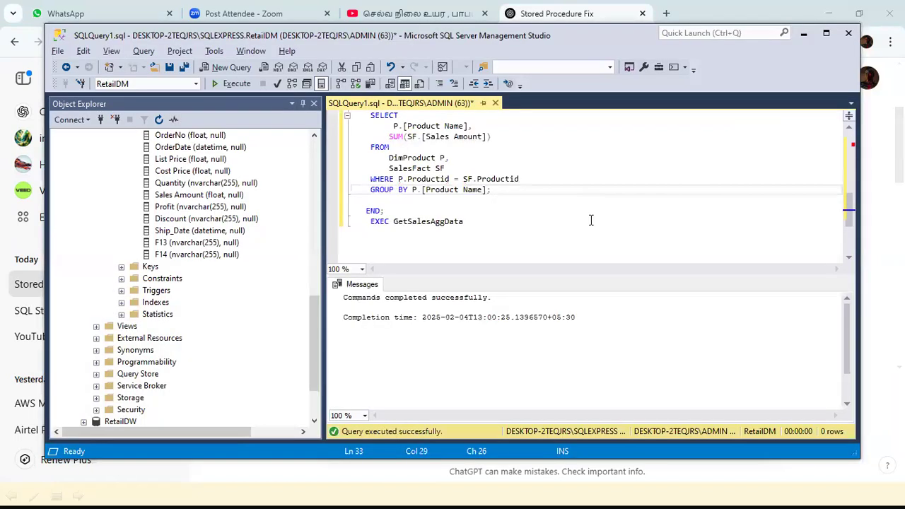
scroll(591, 219, "up", 2)
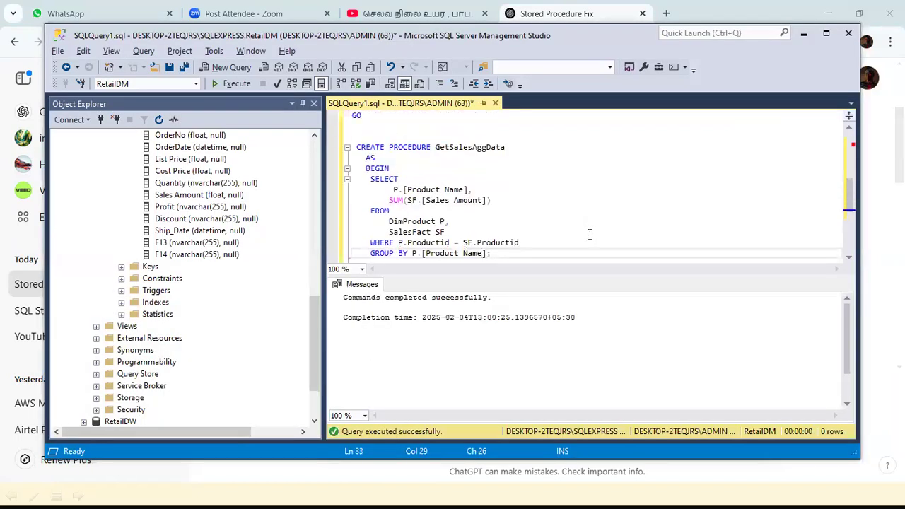
scroll(590, 227, "down", 1)
left_click(534, 167)
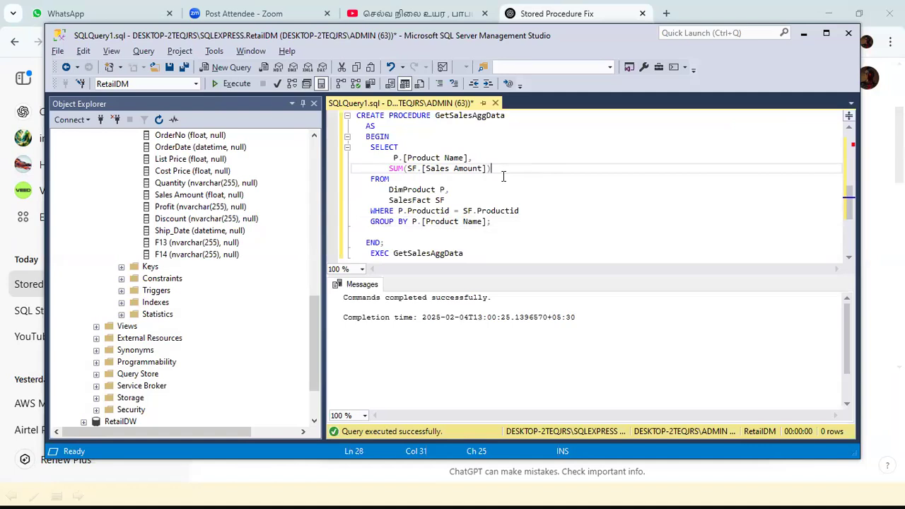
scroll(525, 178, "up", 1)
scroll(521, 186, "down", 1)
key("alt+Tab")
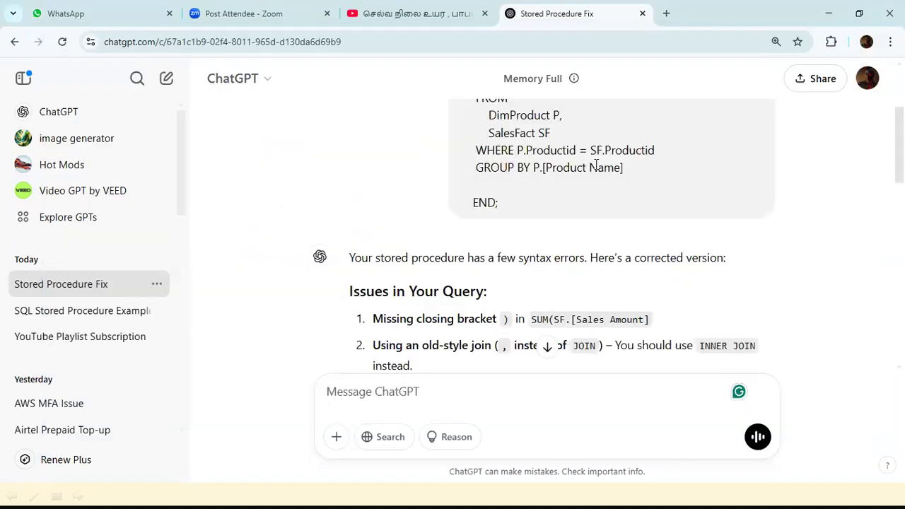
key("alt+Tab")
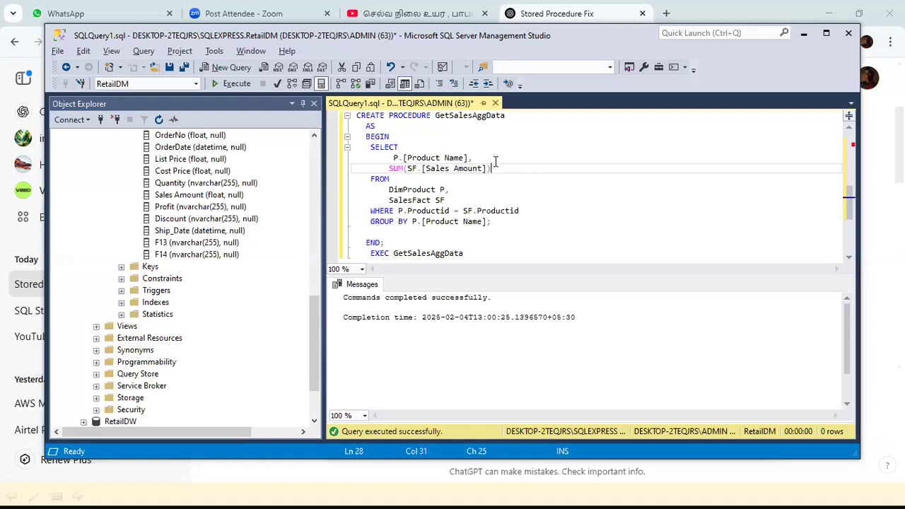
left_click(406, 168)
type("(")
key("Home")
key("Right")
key("Right")
key("Right")
key("Right")
Step: Execute only the EXEC GetSalesAggData statement and look through the returned product rows
scroll(495, 169, "down", 2)
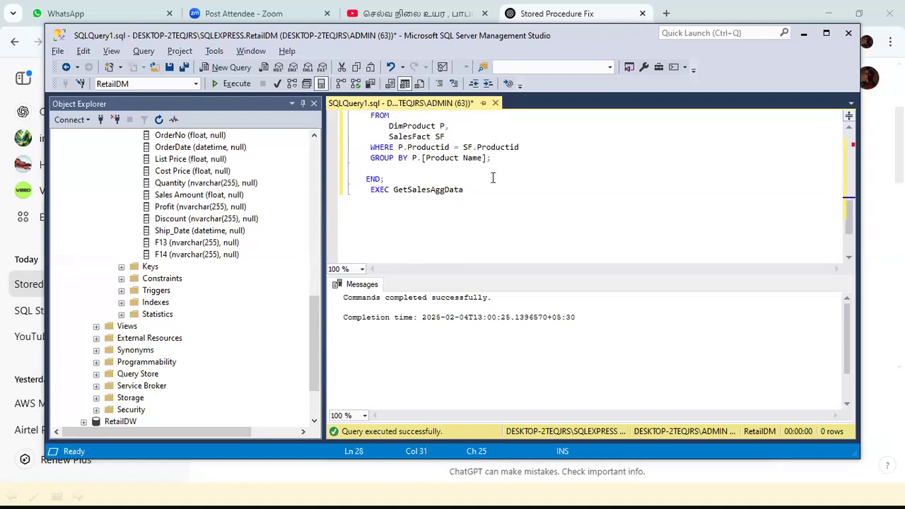
left_click_drag(465, 190, 350, 191)
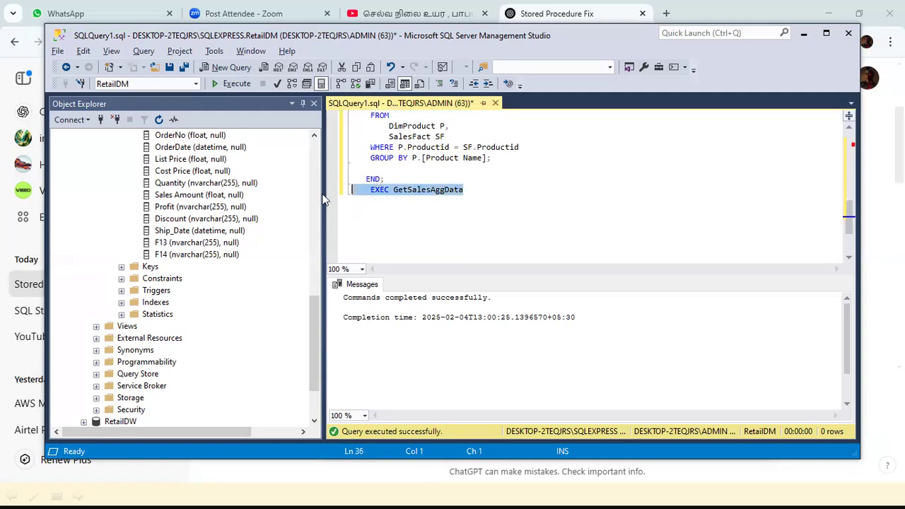
left_click(237, 84)
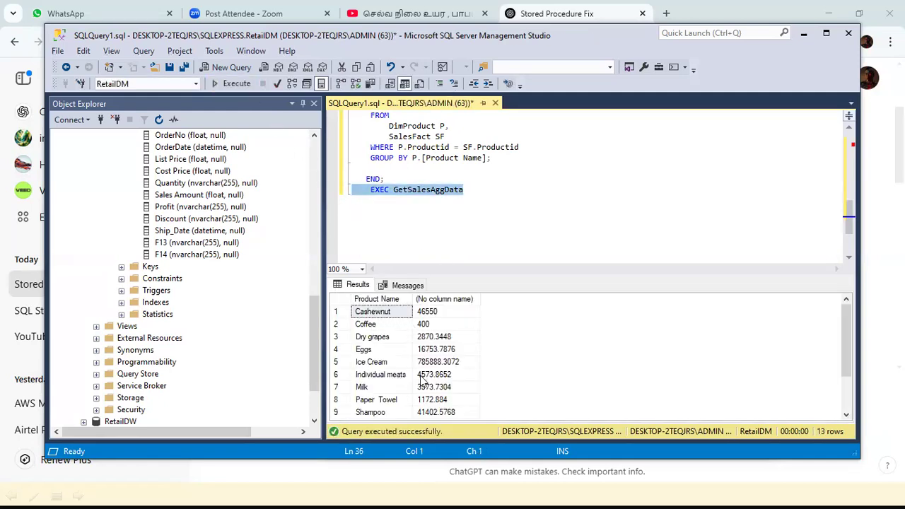
scroll(422, 394, "down", 2)
scroll(422, 394, "up", 1)
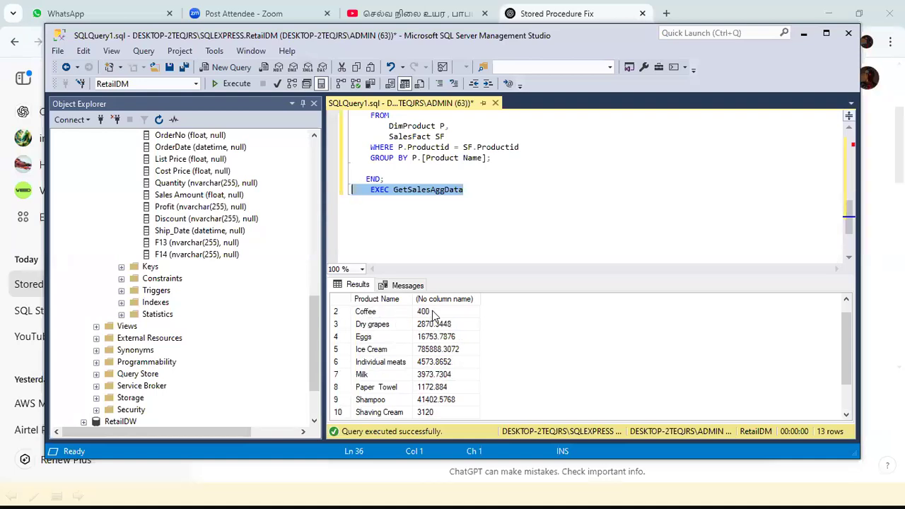
Step: Give the SUM(SF.[Sales Amount]) column in the procedure the alias "Total Sales" using AS
scroll(495, 212, "up", 3)
left_click(539, 200)
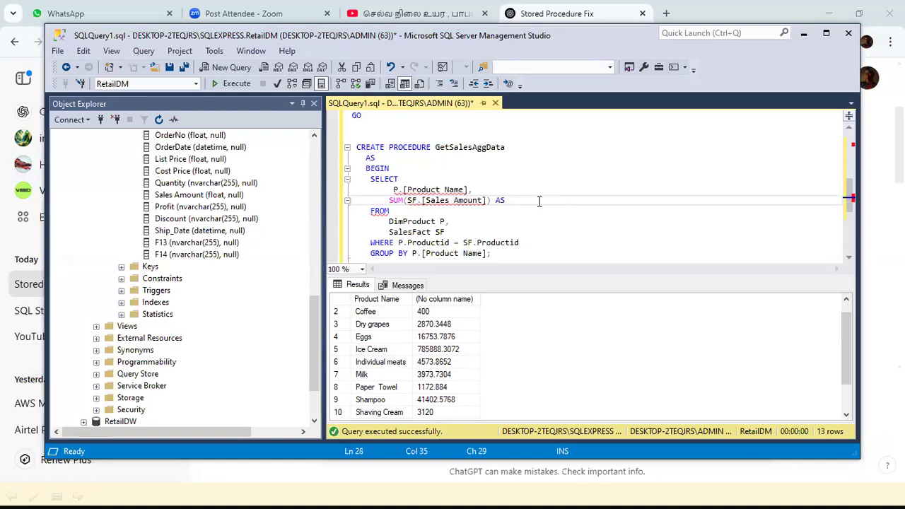
type("Total Sales\"")
Step: Try to execute the edited CREATE PROCEDURE GetSalesAggData block, including the column alias, without dropping the existing procedure
scroll(502, 220, "down", 2)
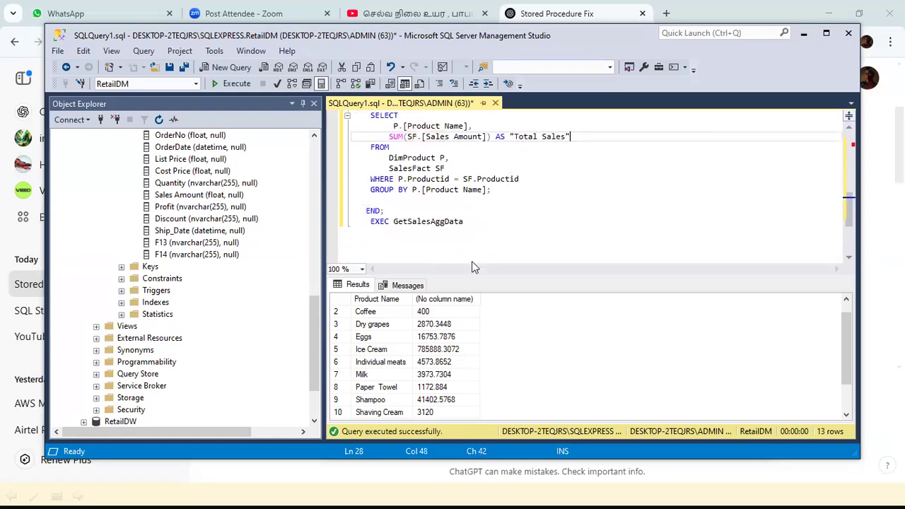
scroll(488, 194, "up", 2)
scroll(424, 247, "down", 1)
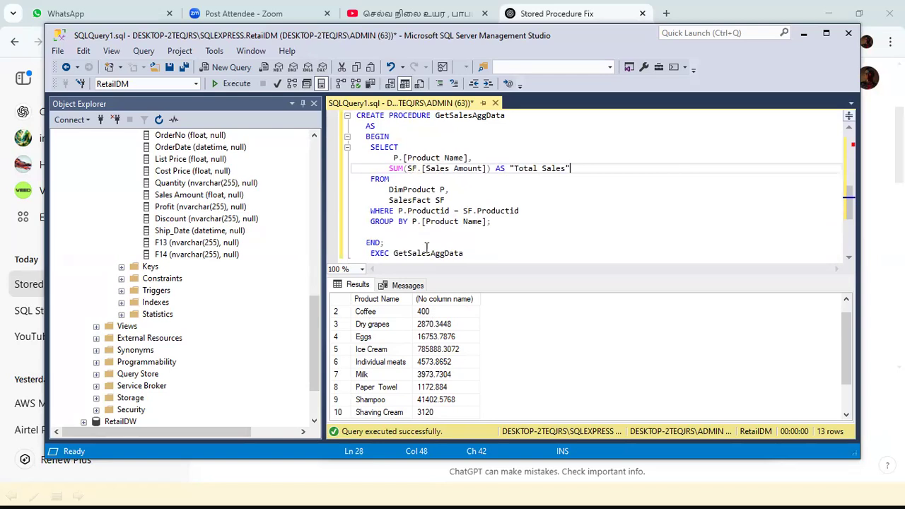
left_click_drag(385, 243, 179, 106)
left_click(232, 83)
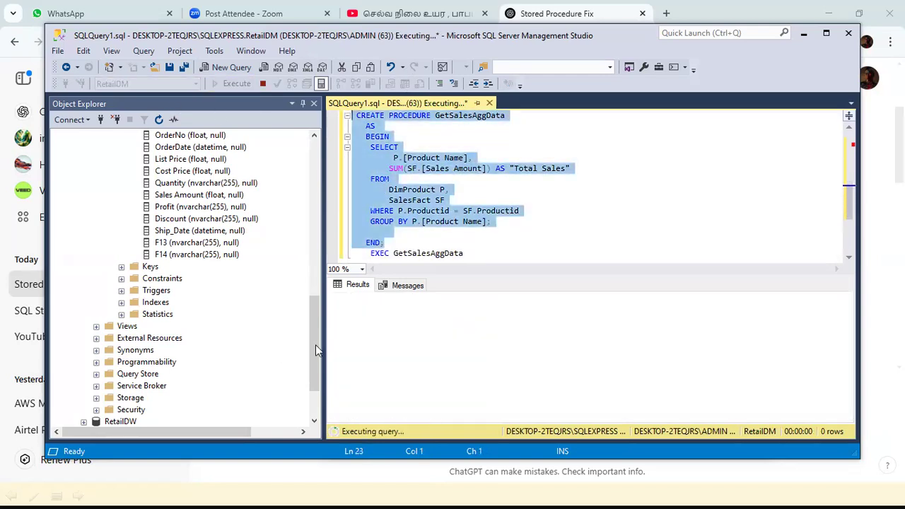
Step: Add the statement DROP PROCEDURE GetSalesAggData on the line above CREATE PROCEDURE, reusing the copied PROCEDURE GetSalesAggData text
left_click(575, 173)
scroll(575, 173, "up", 3)
left_click(457, 198)
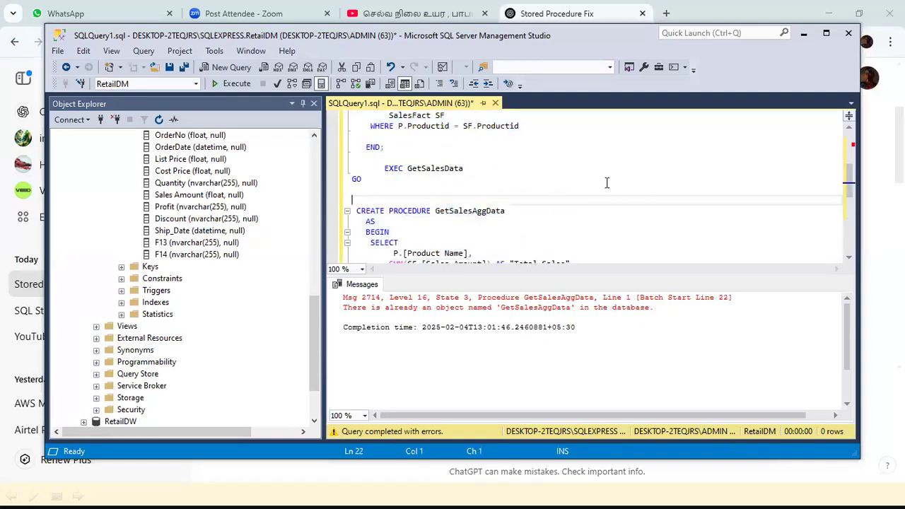
type("DROP")
key("Right")
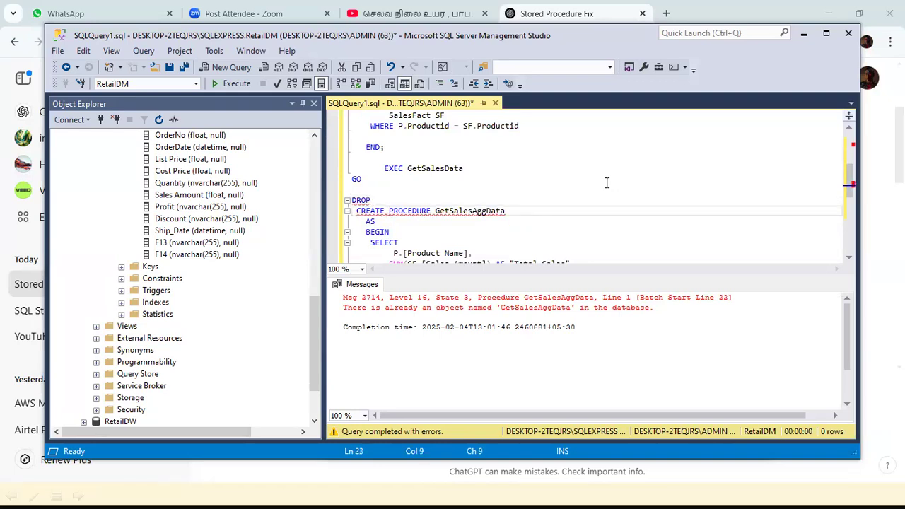
left_click(534, 206, "shift")
key("ctrl+c")
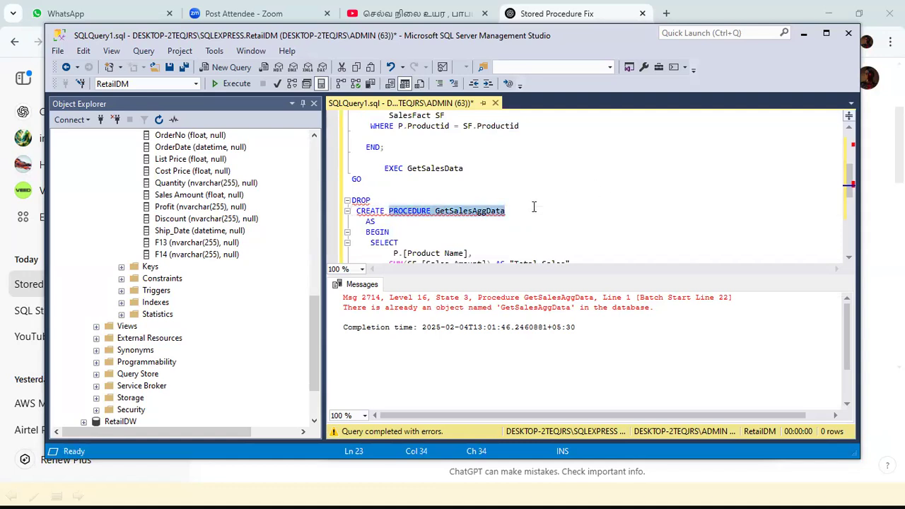
left_click(419, 191)
left_click(407, 198)
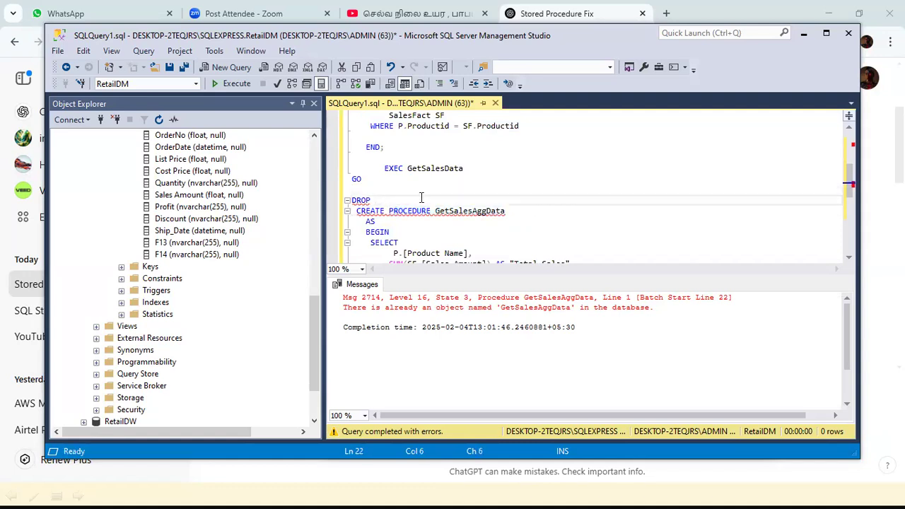
key("ctrl+v")
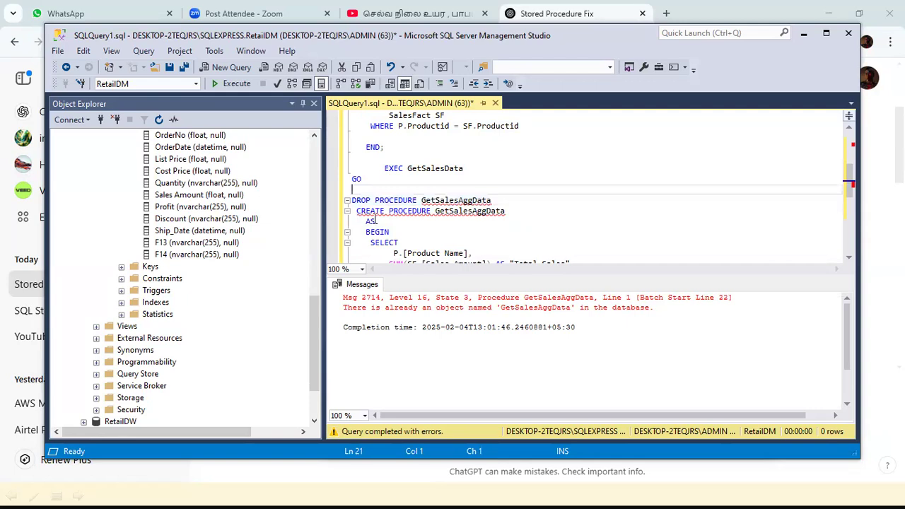
Step: Execute the DROP PROCEDURE GetSalesAggData statement, and recreate the procedure by executing its CREATE PROCEDURE block
left_click_drag(350, 201, 502, 202)
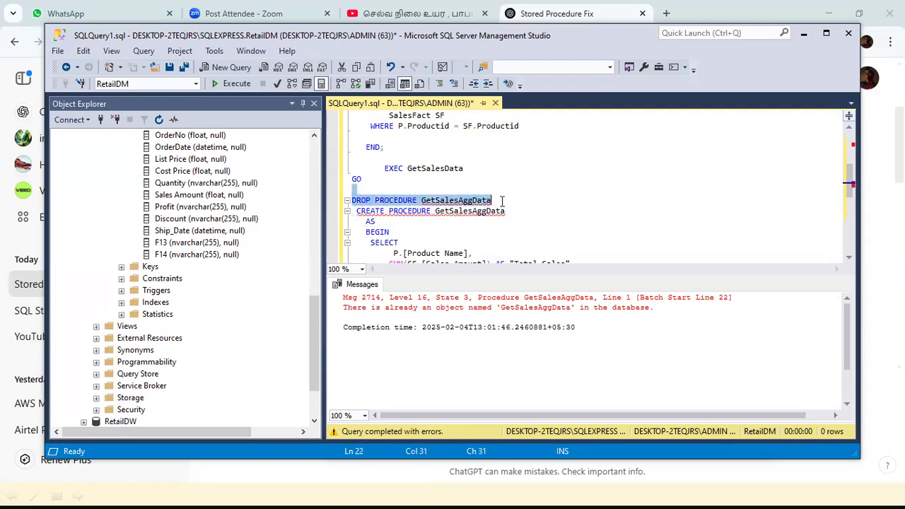
left_click(233, 84)
scroll(524, 212, "down", 3)
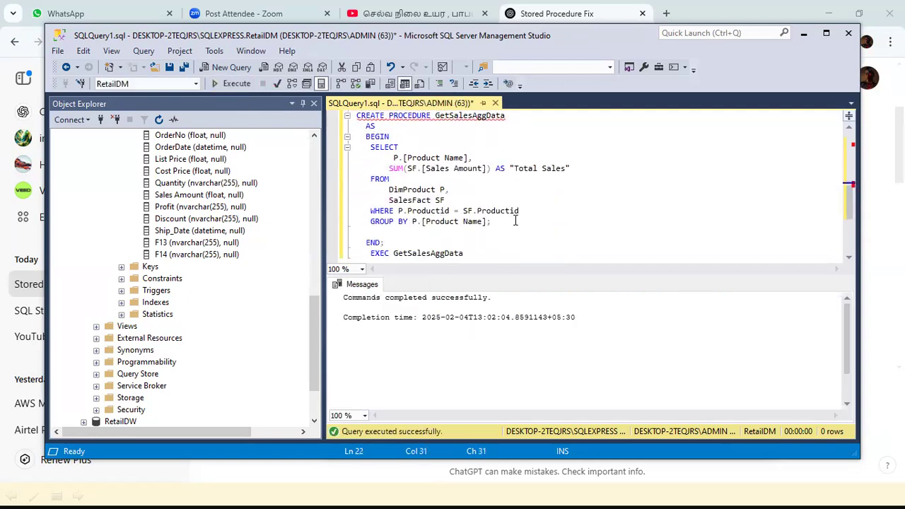
left_click_drag(410, 243, 346, 113)
left_click(237, 83)
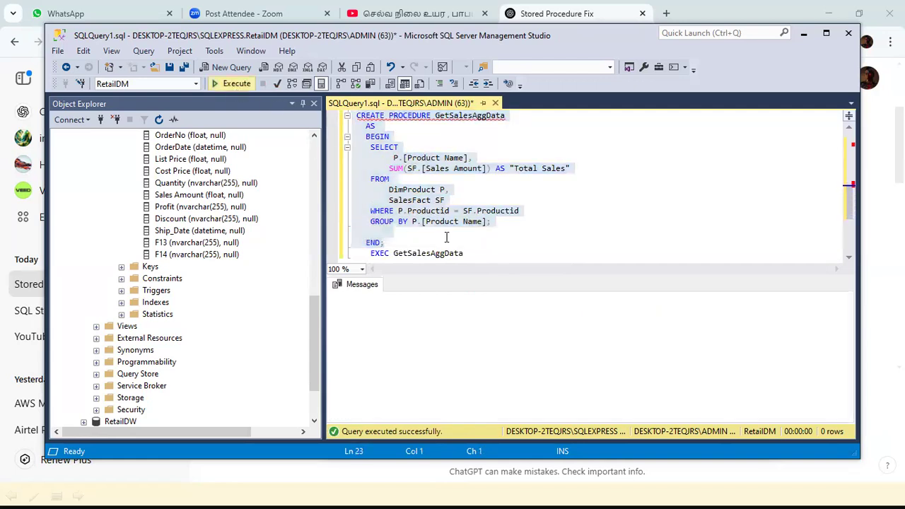
Step: Execute the EXEC GetSalesAggData statement again and compare the result's column header with the "Total Sales" alias in the code
left_click_drag(502, 258, 262, 259)
left_click(237, 84)
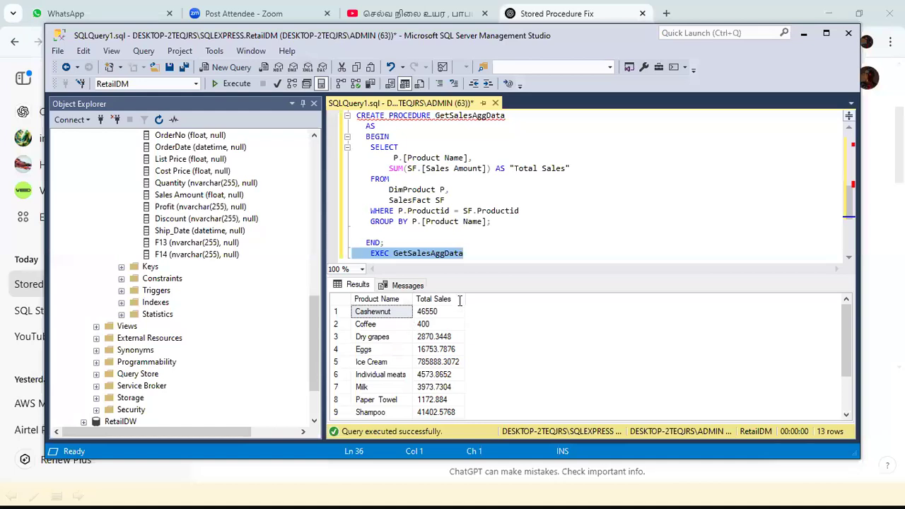
double_click(532, 172)
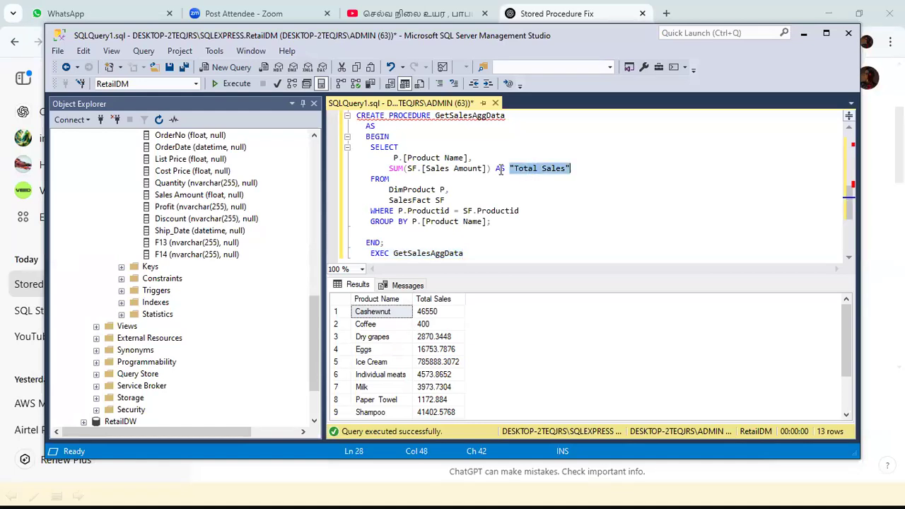
left_click(498, 169)
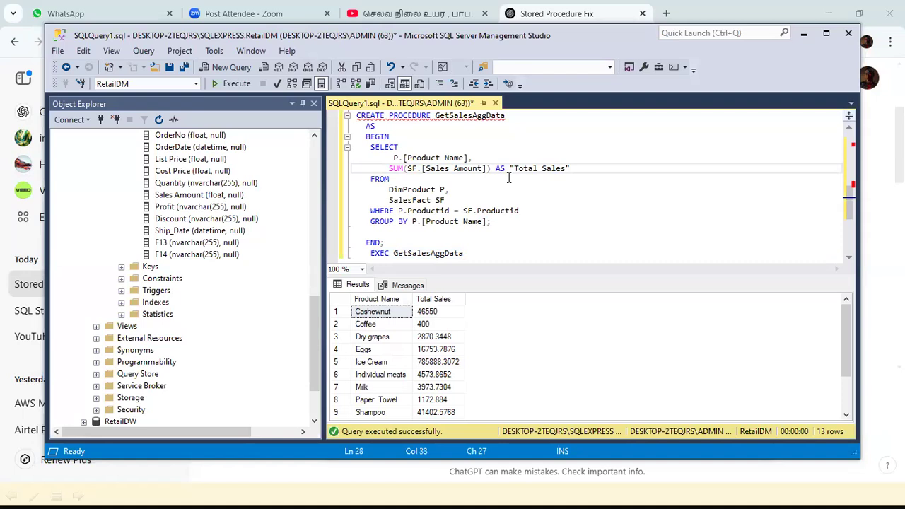
Step: Examine the procedure's SELECT statement: the "Total Sales" alias, the table aliases P and SF, and their Productid join condition
key("shift+End")
left_click(464, 171)
scroll(495, 219, "down", 1)
scroll(489, 221, "up", 1)
left_click(442, 188)
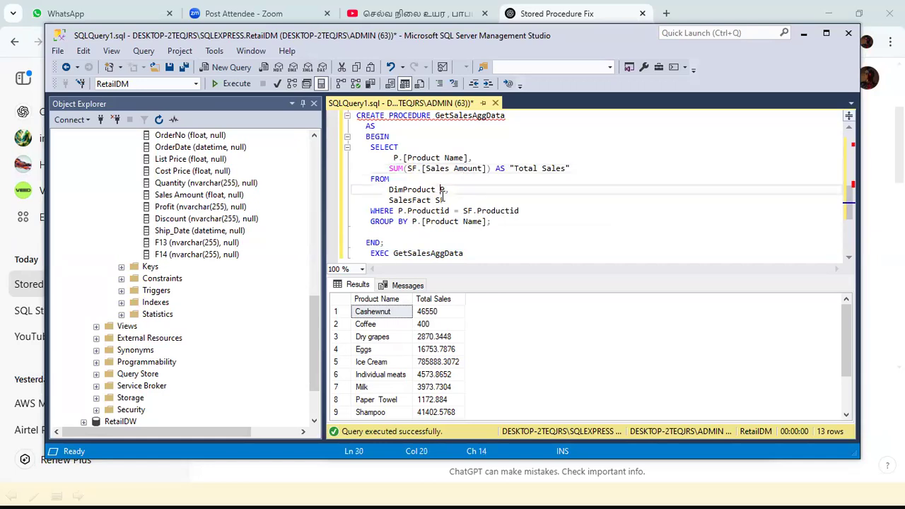
double_click(441, 189)
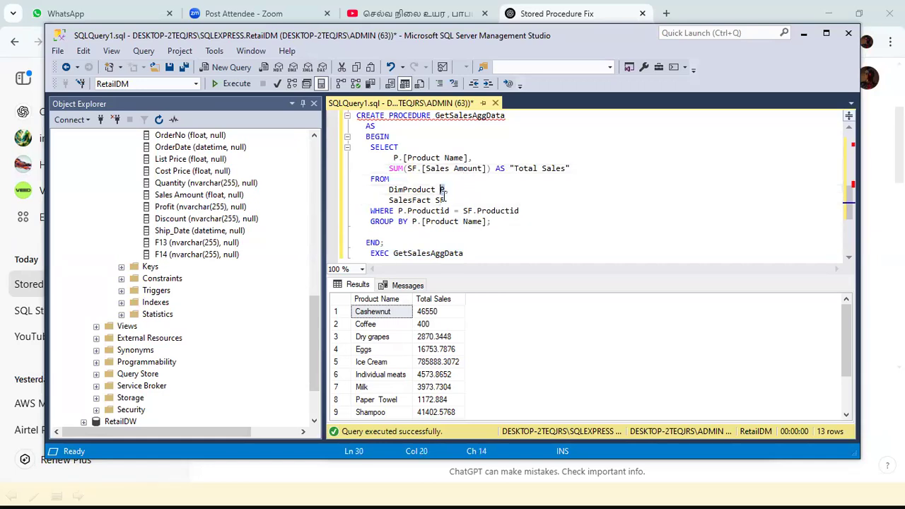
double_click(399, 210)
double_click(469, 205)
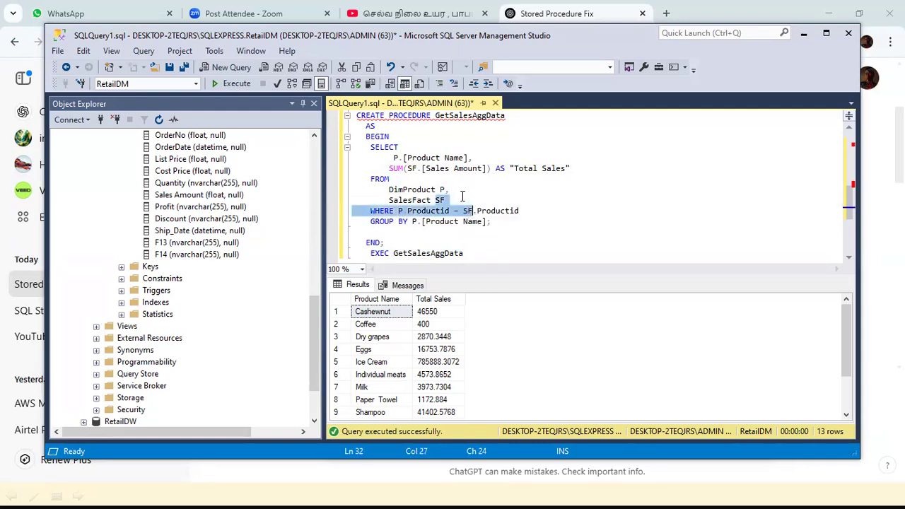
left_click(450, 189)
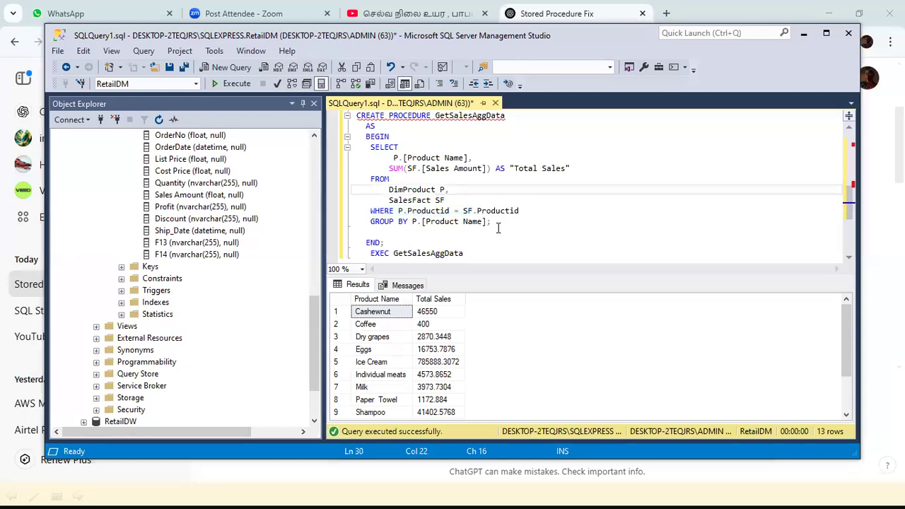
scroll(497, 228, "up", 1)
scroll(495, 227, "down", 2)
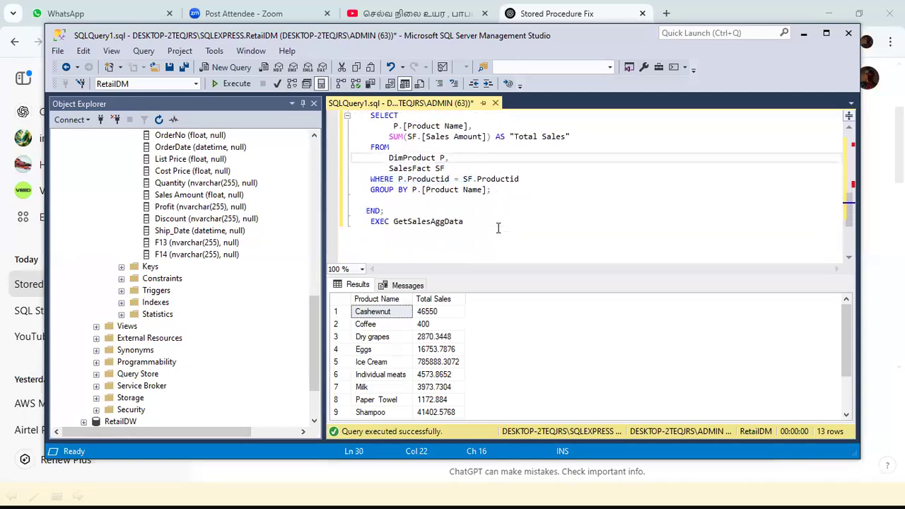
Step: Copy the EXEC GetSalesAggData statement and switch to the Day2-SQL Server report in Power BI Desktop
left_click_drag(492, 224, 370, 227)
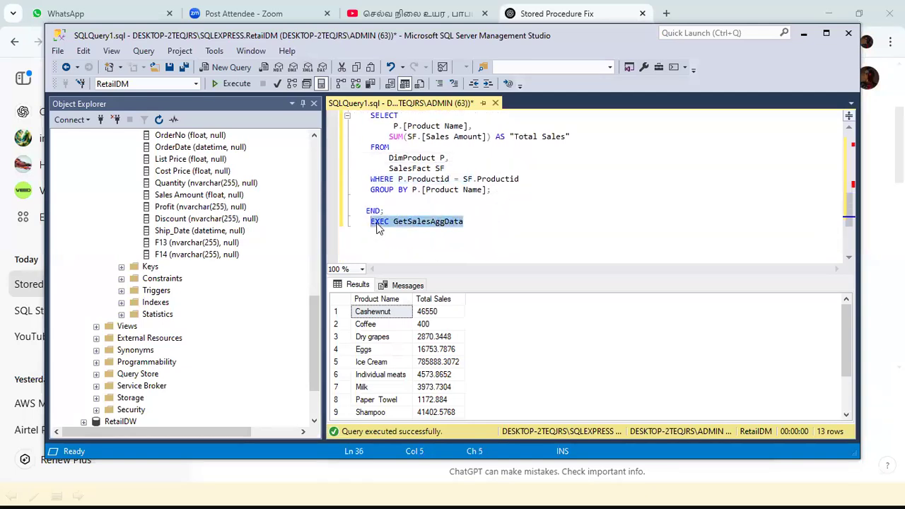
right_click(377, 225)
left_click(432, 206)
key("alt+Tab")
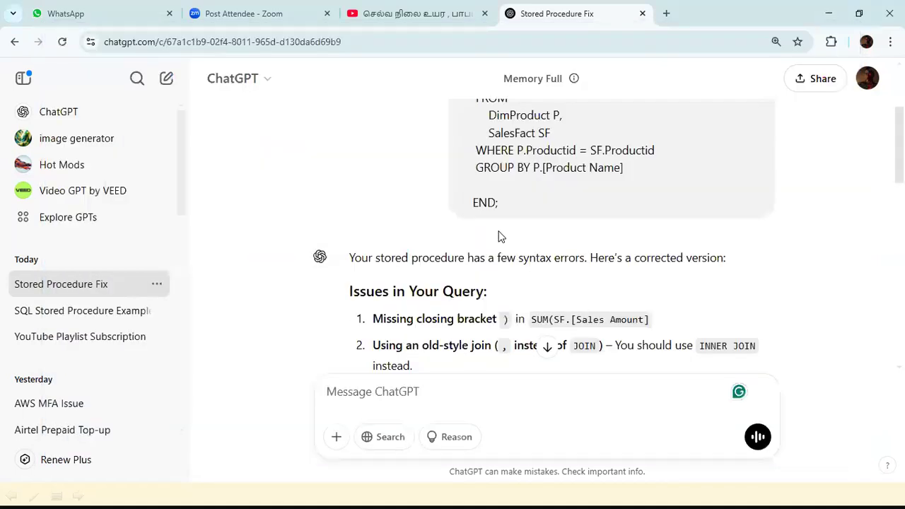
key("alt+Tab")
key("alt+Tab")
key("alt+Tab")
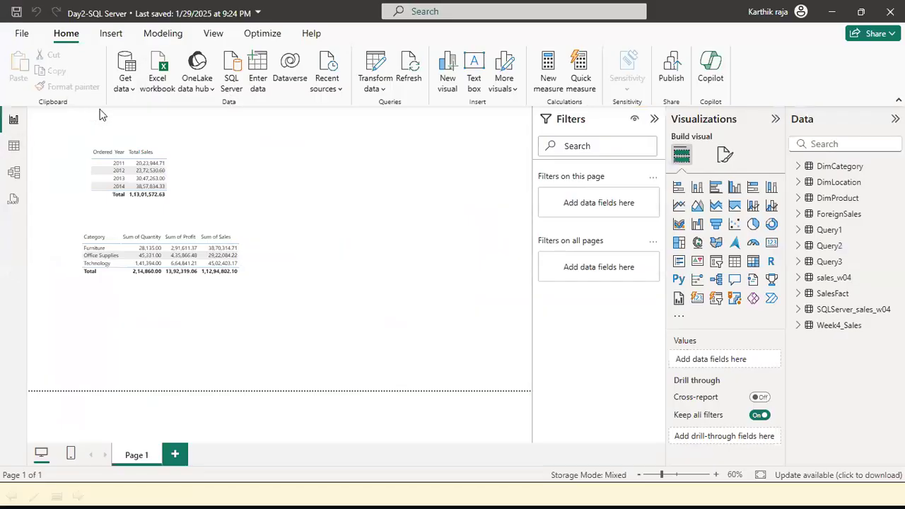
Step: Start a SQL Server database connection and paste EXEC GetSalesAggData as its SQL statement in the advanced options
left_click(121, 91)
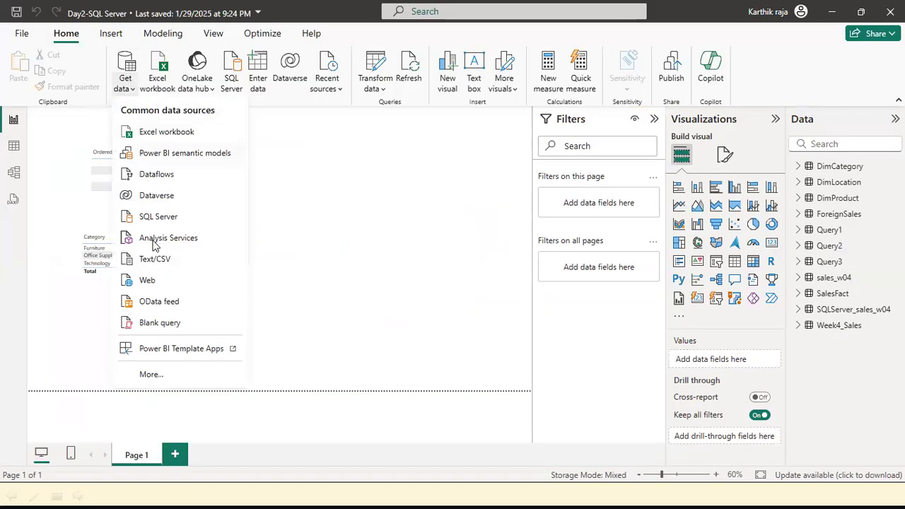
left_click(166, 216)
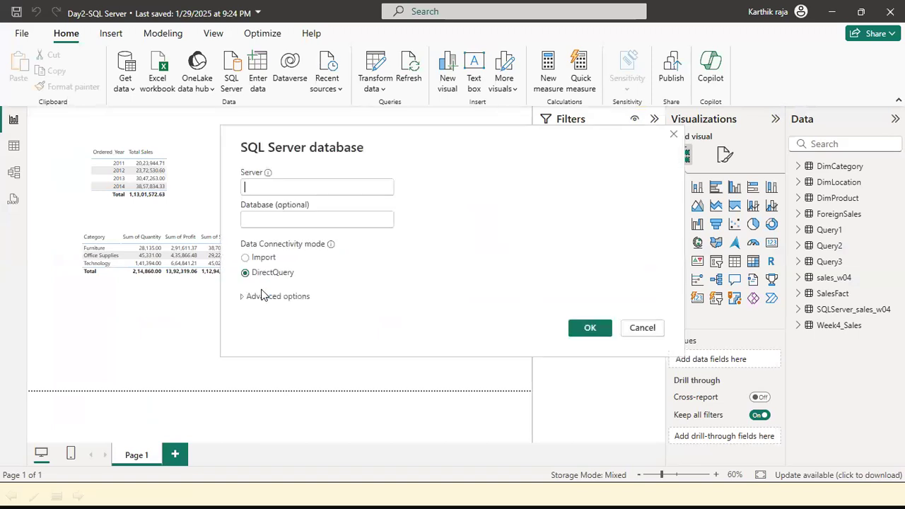
left_click(268, 300)
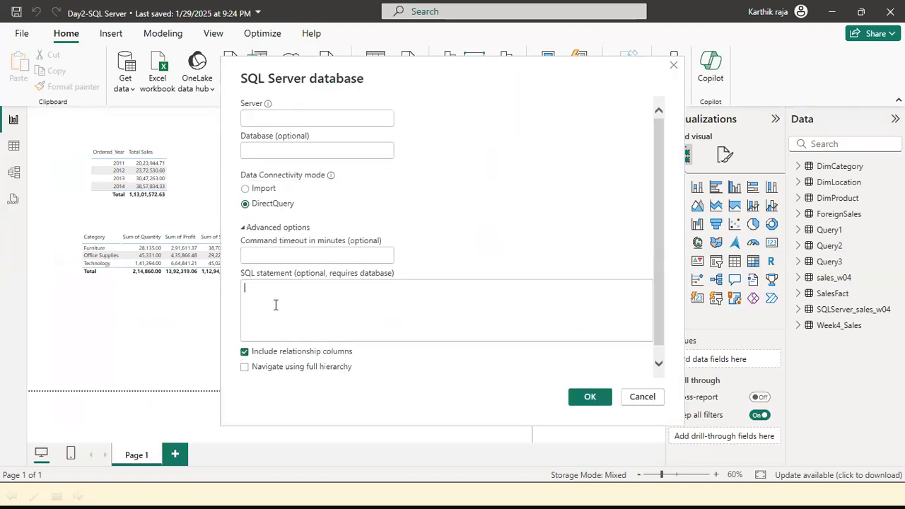
key("ctrl+v")
Step: Switch to SQL Server Management Studio, copy the server name from the Connect to Server dialog, and cancel the dialog
left_click(275, 120)
key("alt+Tab")
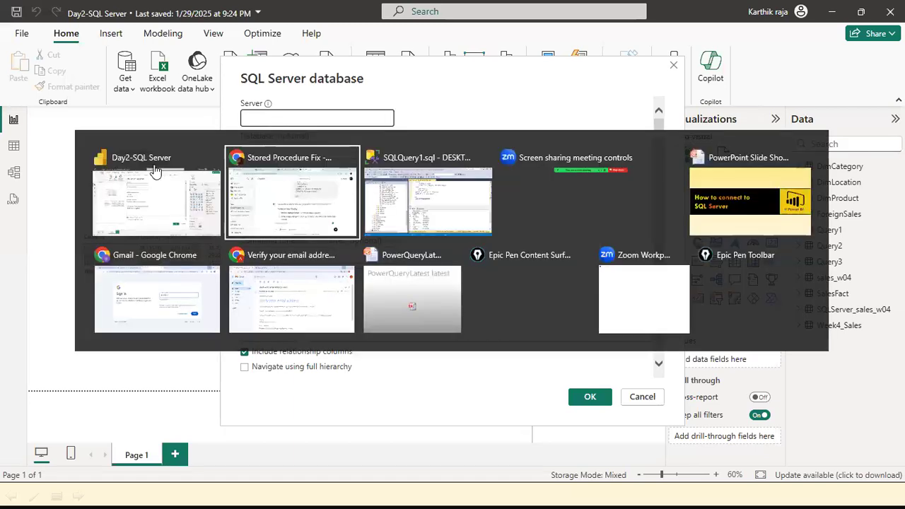
key("alt+Tab")
key("alt+Tab")
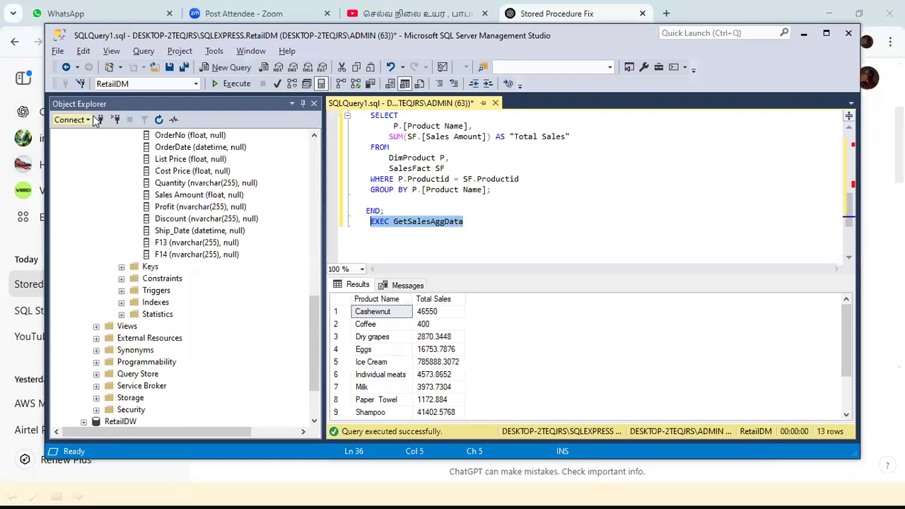
left_click(96, 120)
left_click(81, 128)
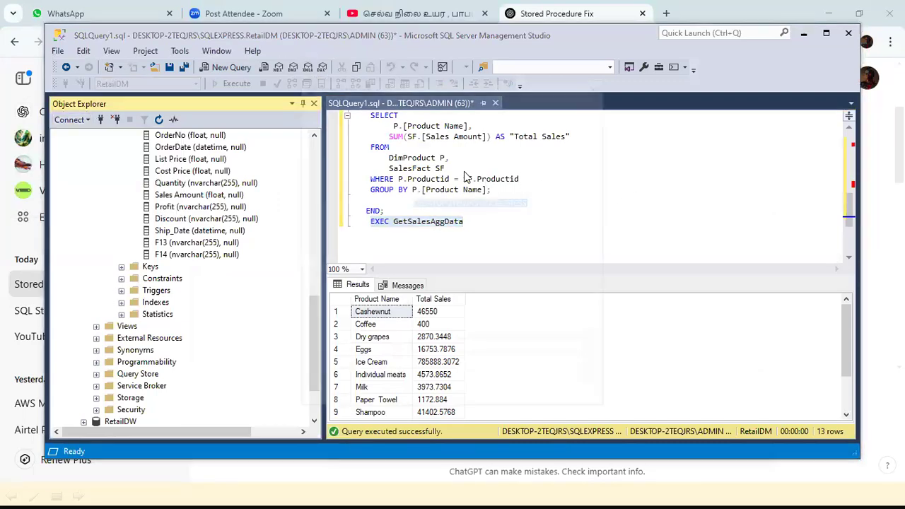
right_click(516, 197)
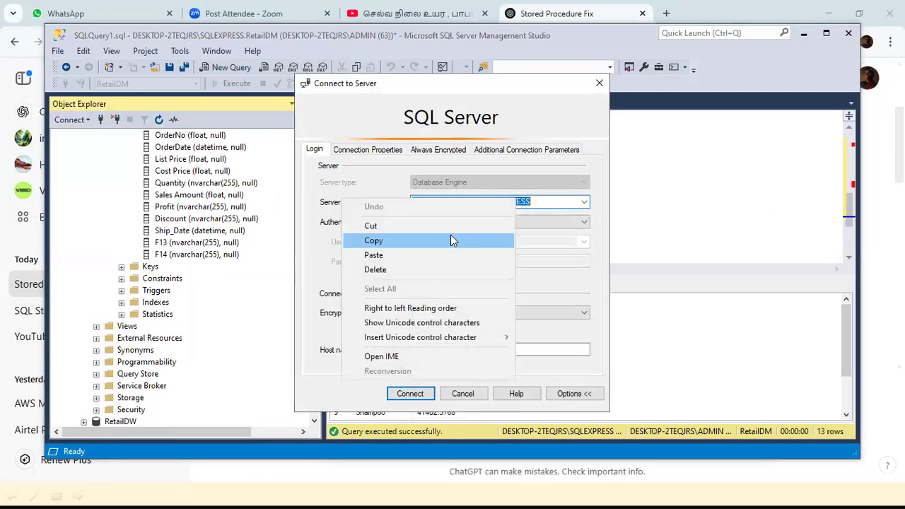
left_click(451, 240)
left_click(462, 394)
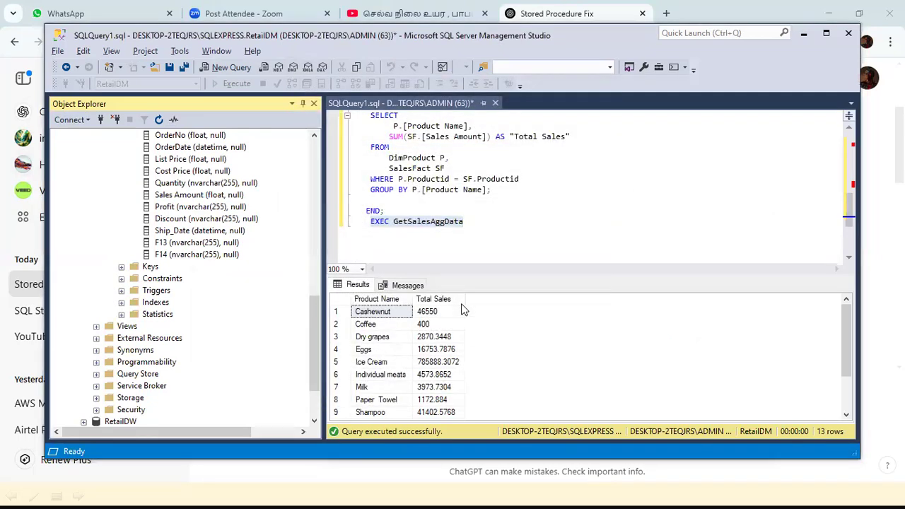
Step: Back in Power BI Desktop, set the server to DESKTOP-2TEQJRS\SQLEXPRESS and the database to RetailDM, and submit the connection in DirectQuery mode
key("alt+Tab")
key("alt+Tab")
key("Tab")
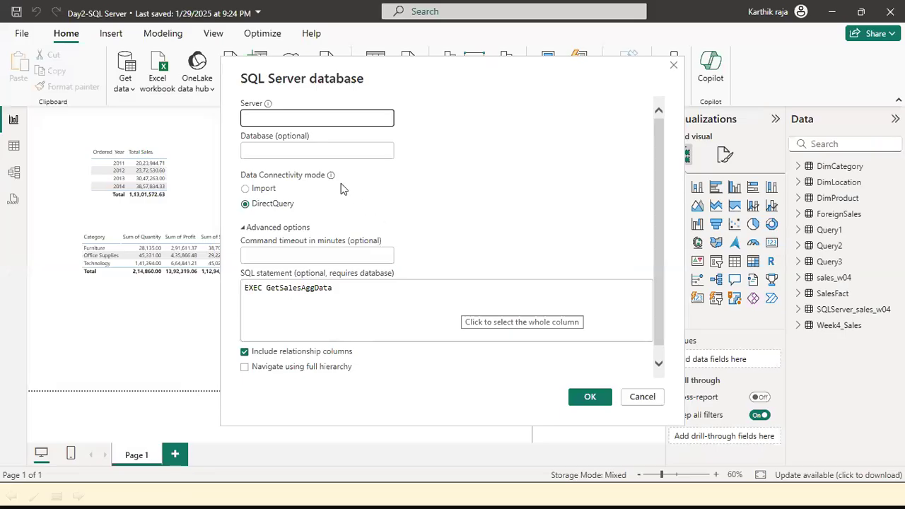
key("ctrl+v")
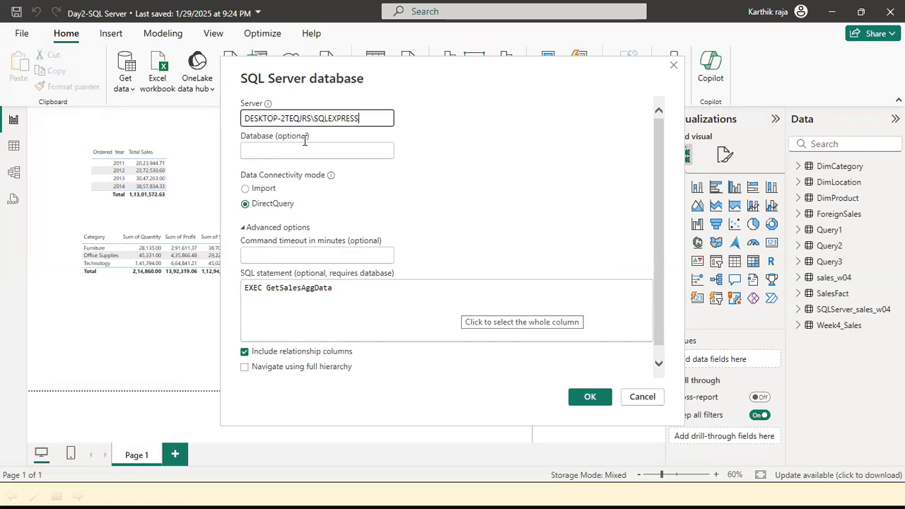
left_click(304, 149)
type("Retail")
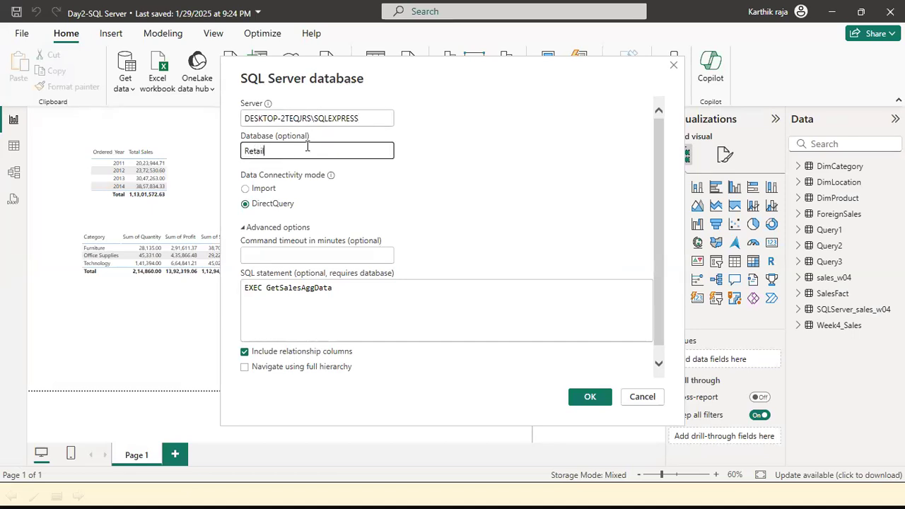
type("DM")
left_click(374, 294)
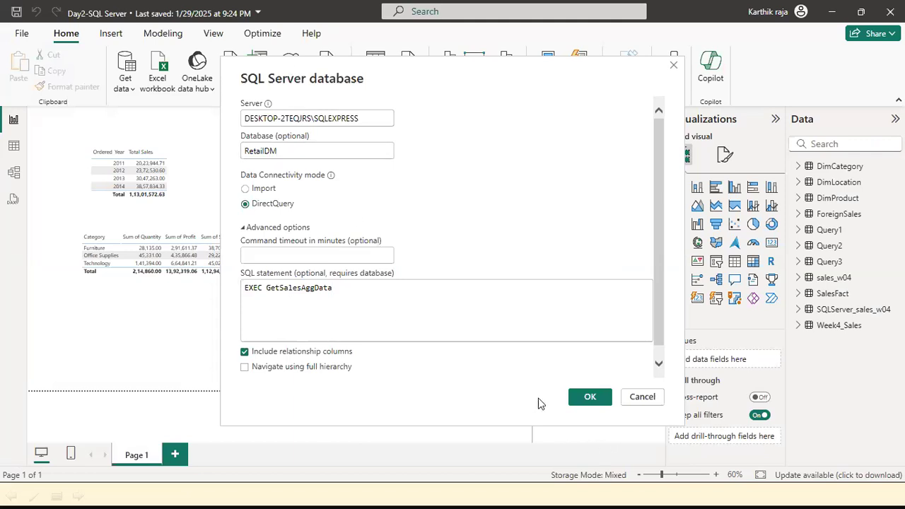
left_click(590, 397)
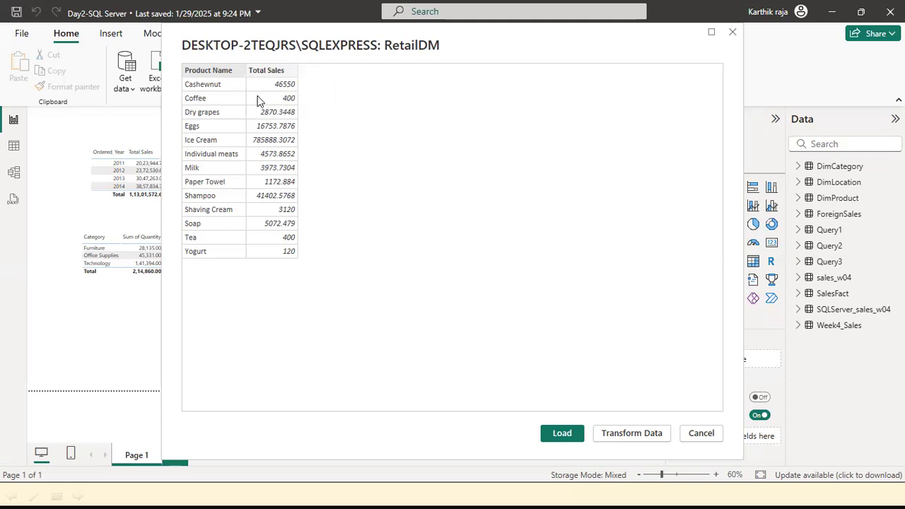
Step: Try to load the previewed stored procedure data, and copy the Query4 error text from the Create connections dialog
left_click(562, 433)
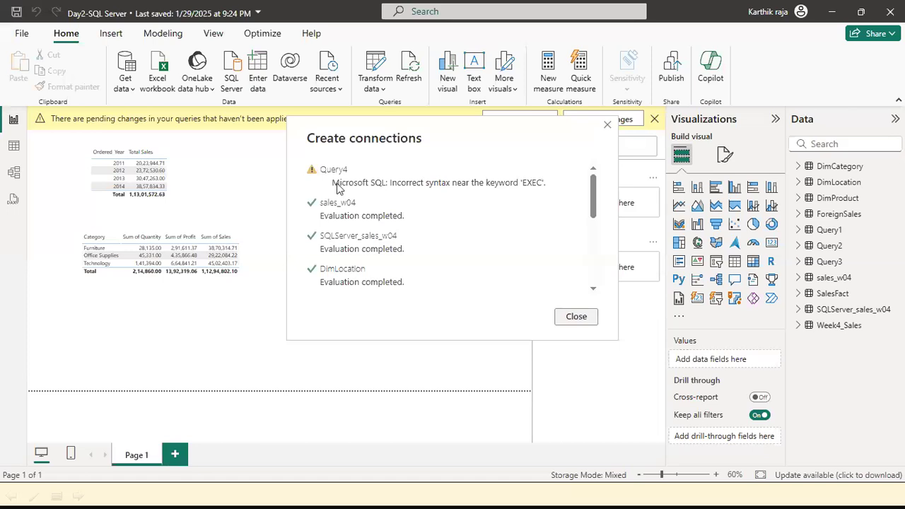
left_click_drag(333, 183, 316, 168)
left_click(482, 188)
right_click(332, 182)
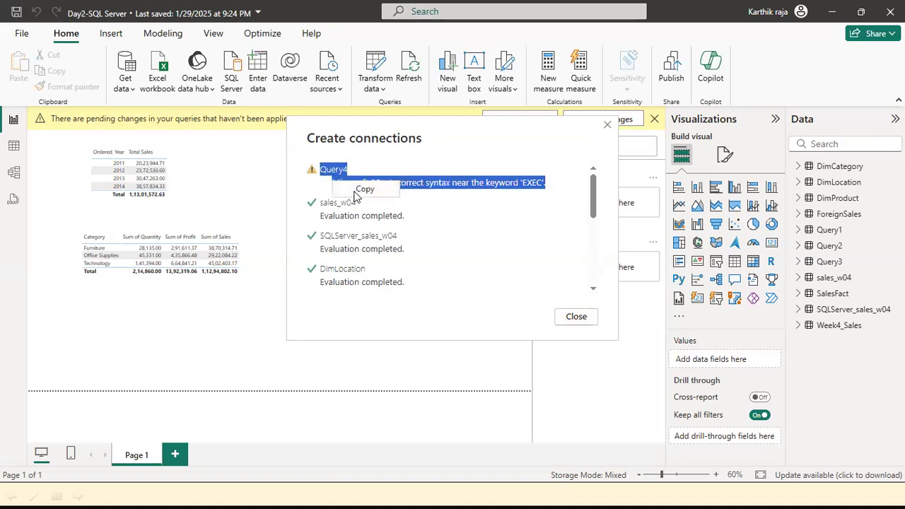
left_click(362, 189)
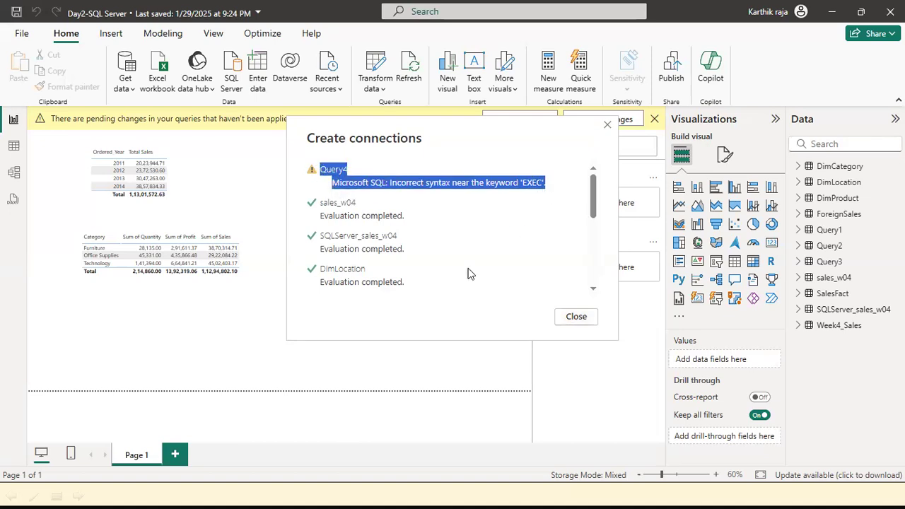
Step: Switch to ChatGPT and send a message that executing the above via Power BI Desktop gives this error, followed by the copied error text
key("alt+Tab")
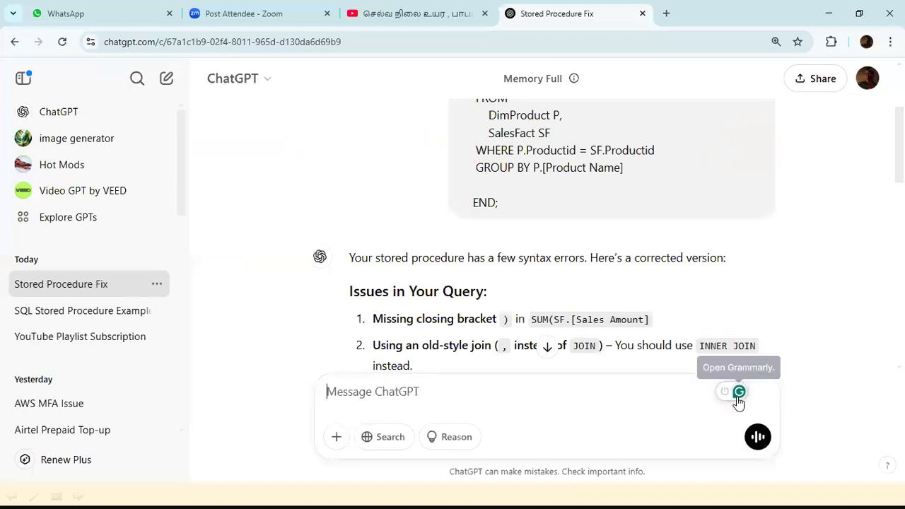
type("whe")
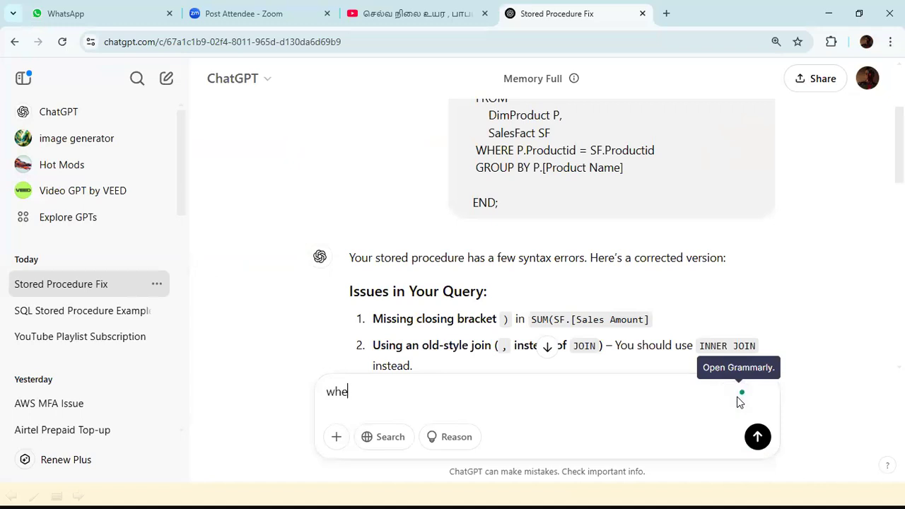
type("n i execute")
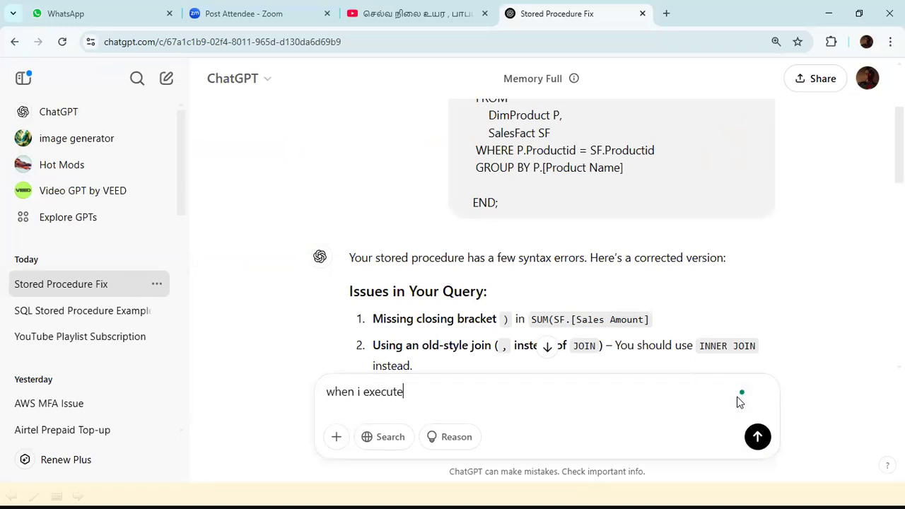
type(" the above via power bi desktop ")
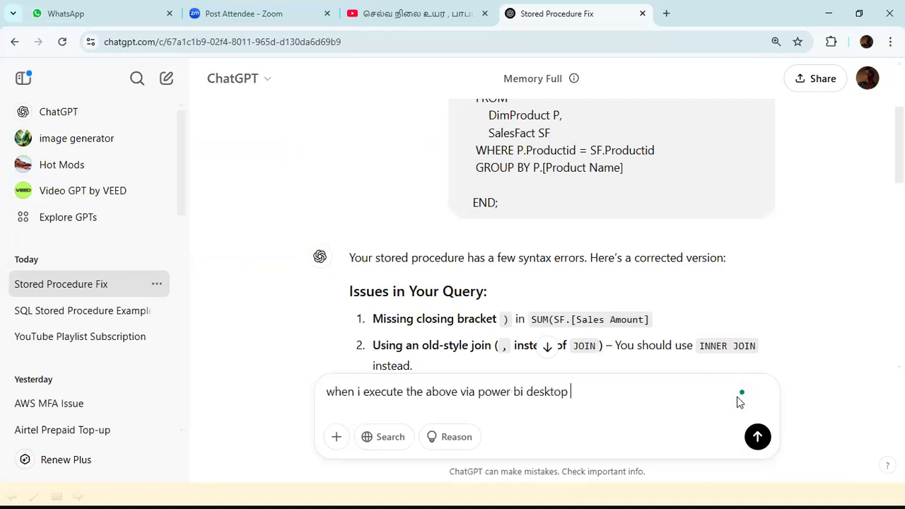
type("am gettg thie ")
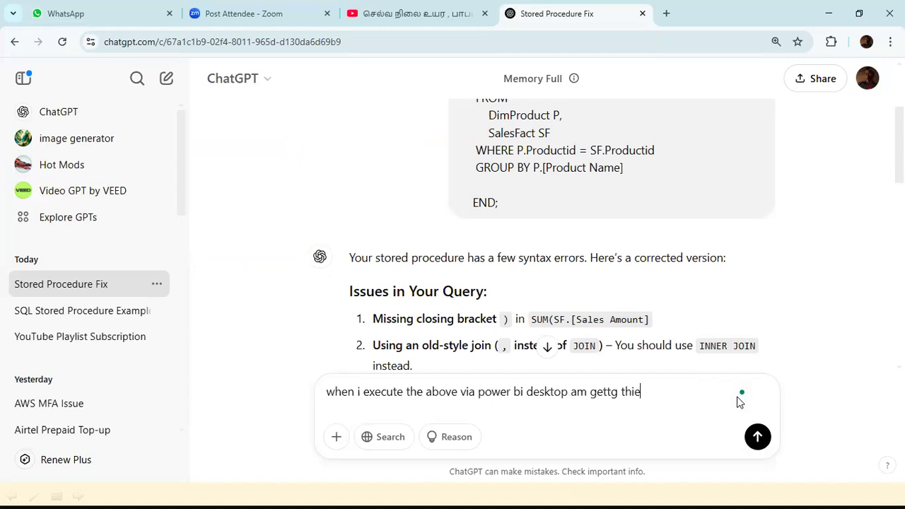
type("error")
key("ctrl+v")
key("Return")
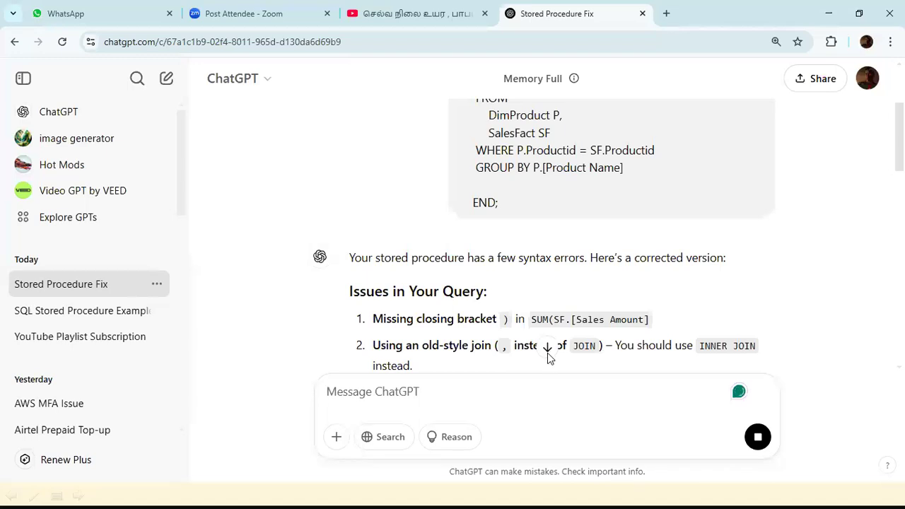
Step: Read ChatGPT's reply, examining the full M code of the alternative Power Query approach
left_click(549, 354)
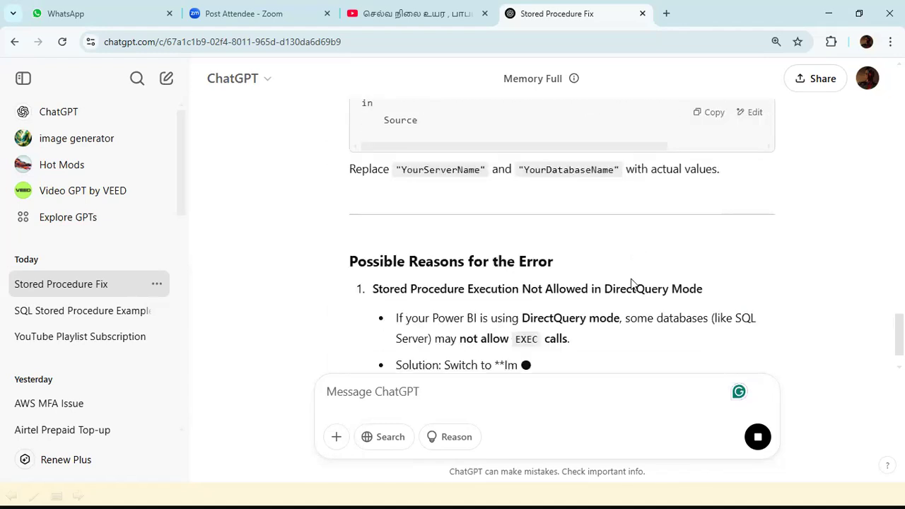
scroll(631, 283, "up", 2)
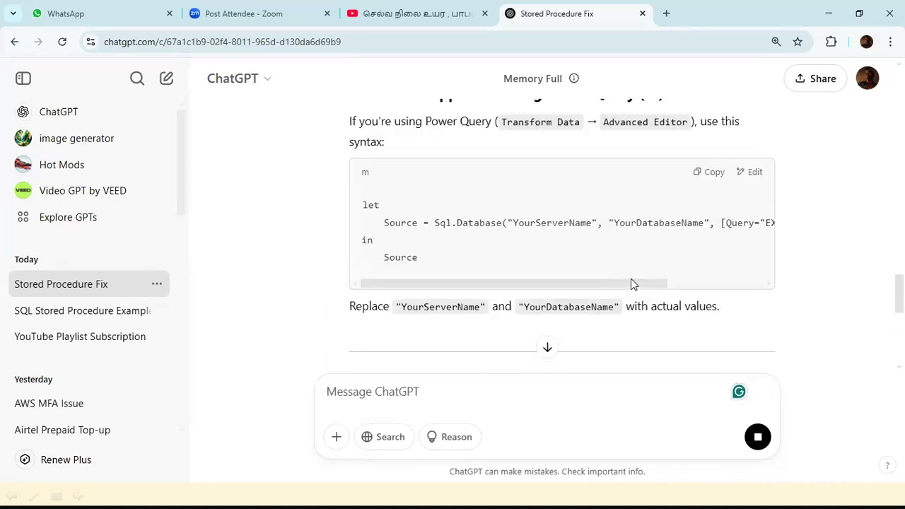
left_click_drag(658, 289, 752, 314)
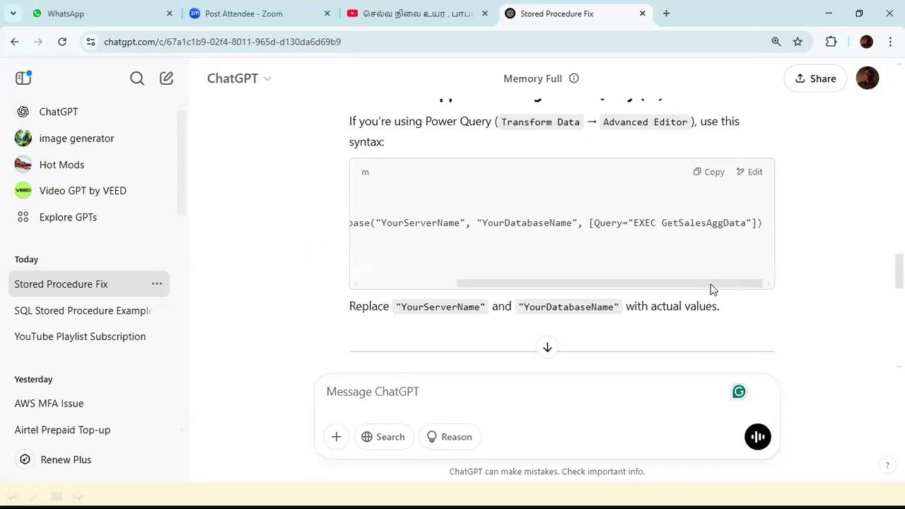
left_click_drag(712, 289, 513, 314)
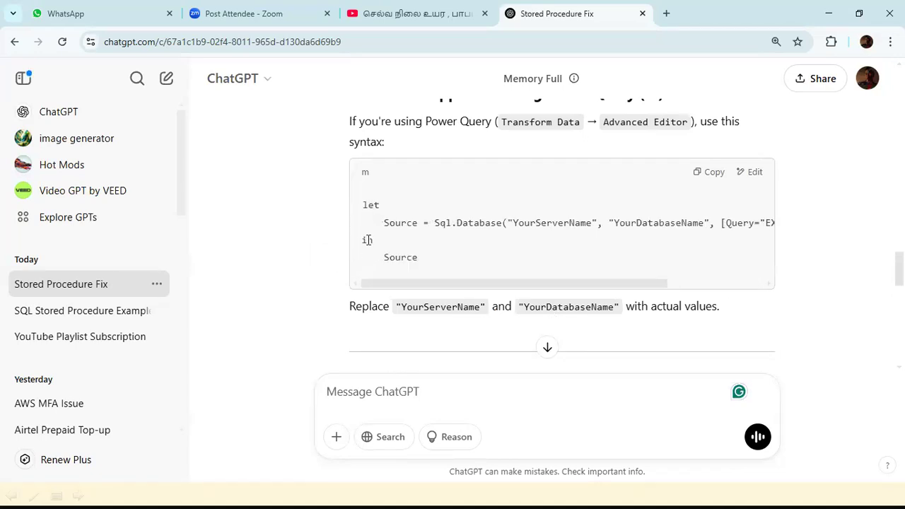
scroll(367, 239, "up", 1)
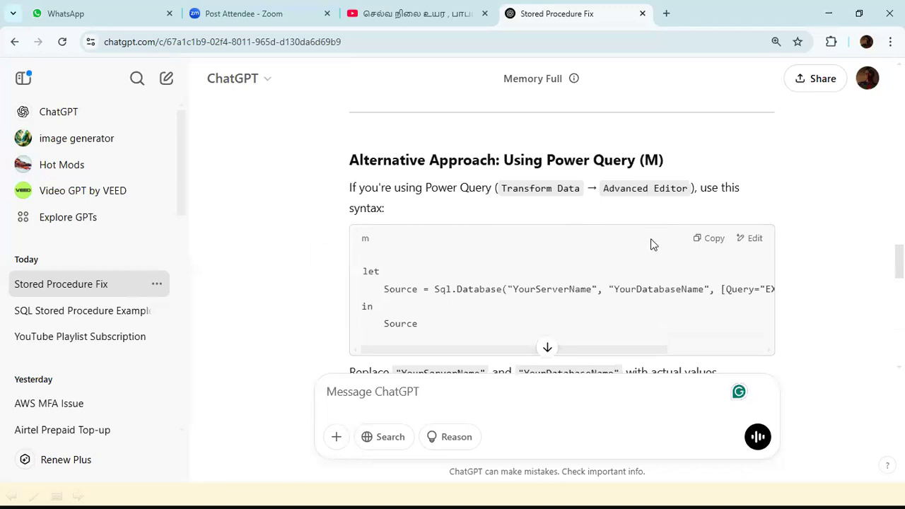
Step: Review ChatGPT's next steps and its instructions for executing the stored procedure in Power BI through a SQL Server query
left_click(548, 348)
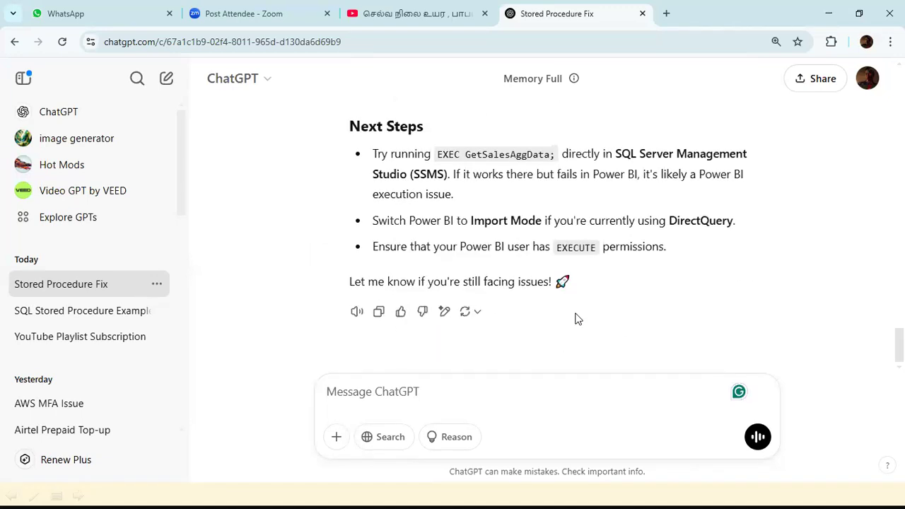
scroll(864, 224, "up", 10)
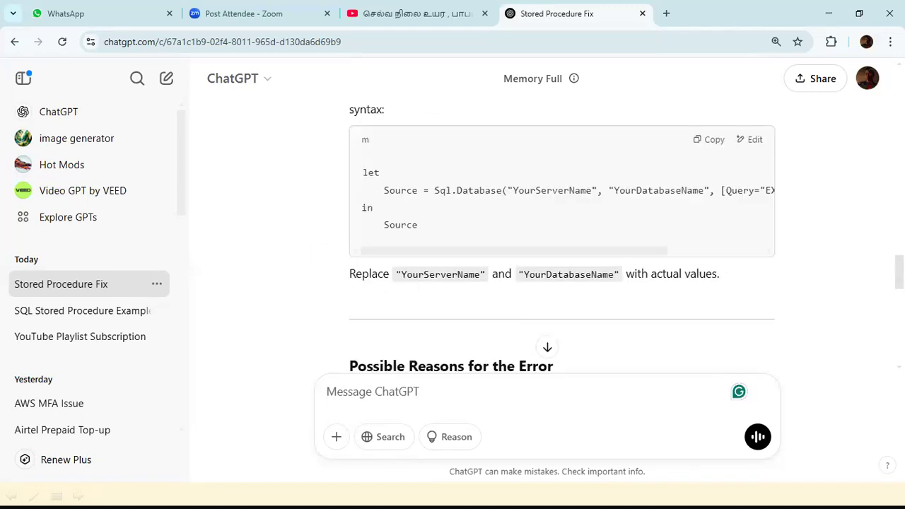
scroll(562, 234, "up", 4)
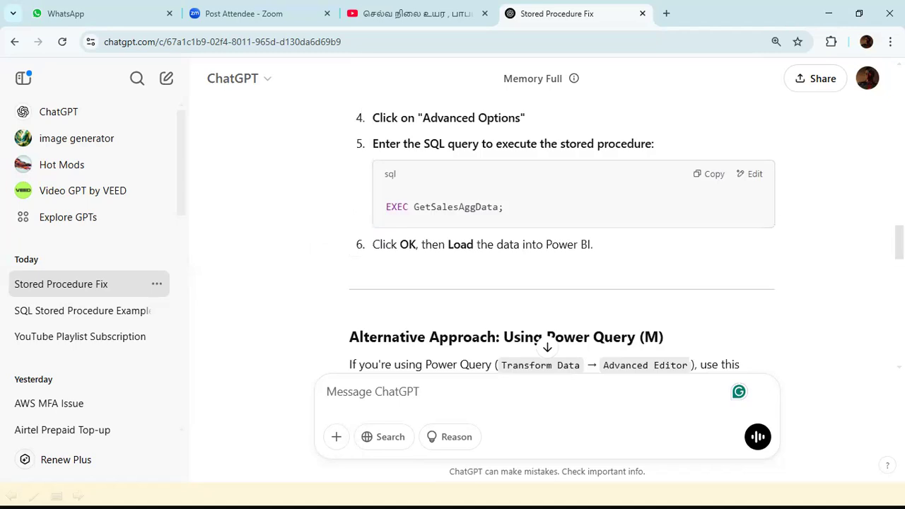
scroll(807, 208, "up", 2)
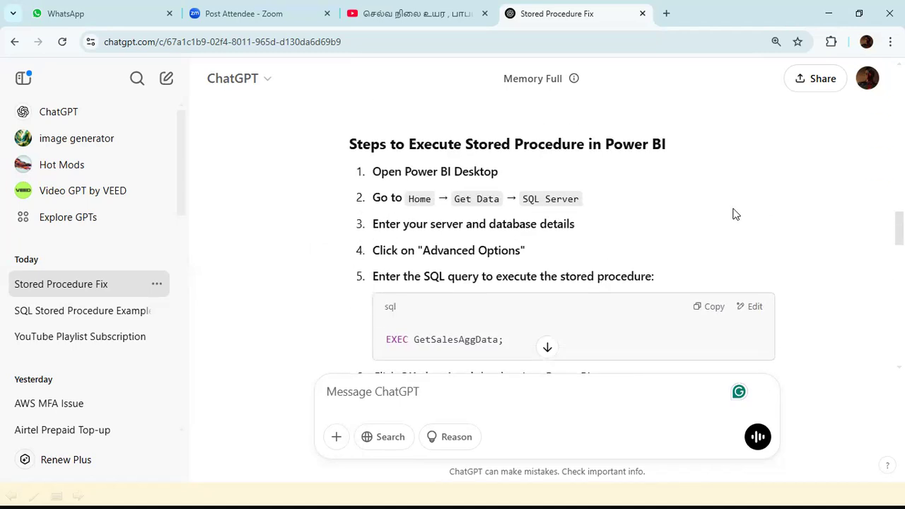
scroll(734, 215, "down", 1)
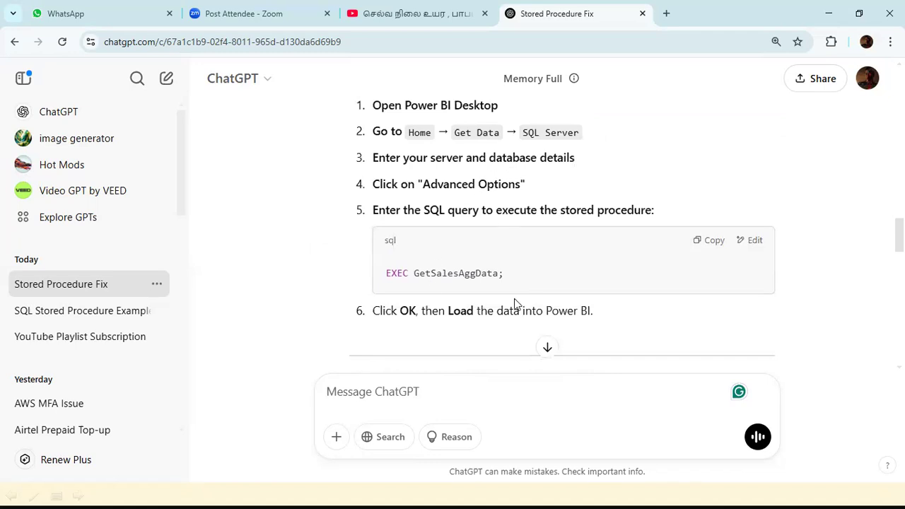
Step: Switch to Power BI Desktop and start a new SQL Server database connection in Import mode with the advanced options expanded
key("alt+Tab")
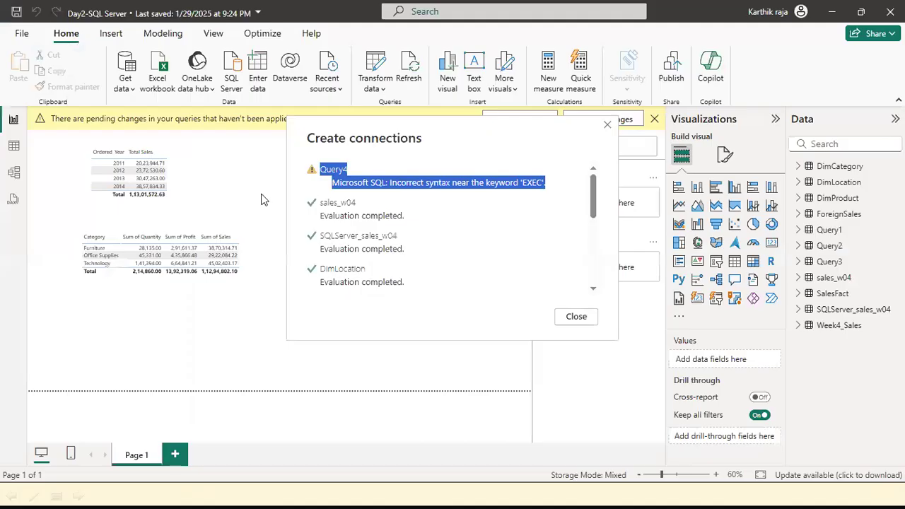
left_click(574, 316)
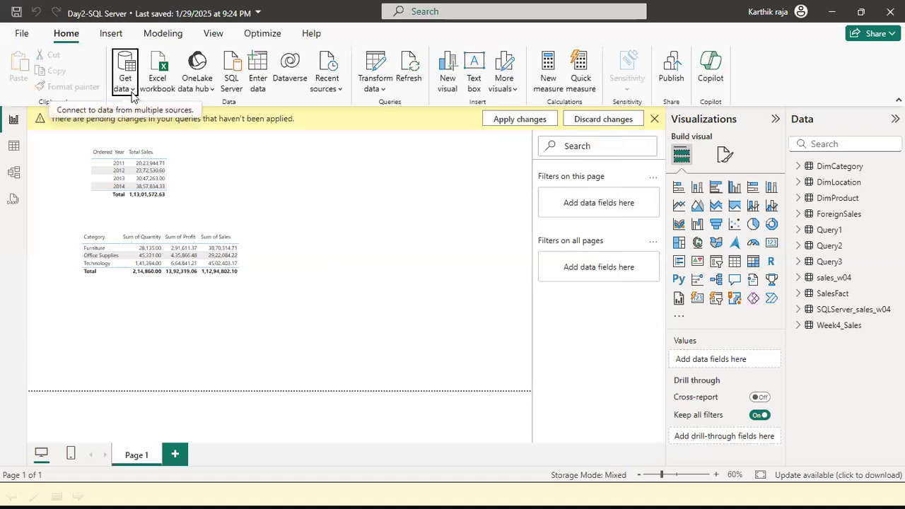
left_click(125, 89)
left_click(159, 216)
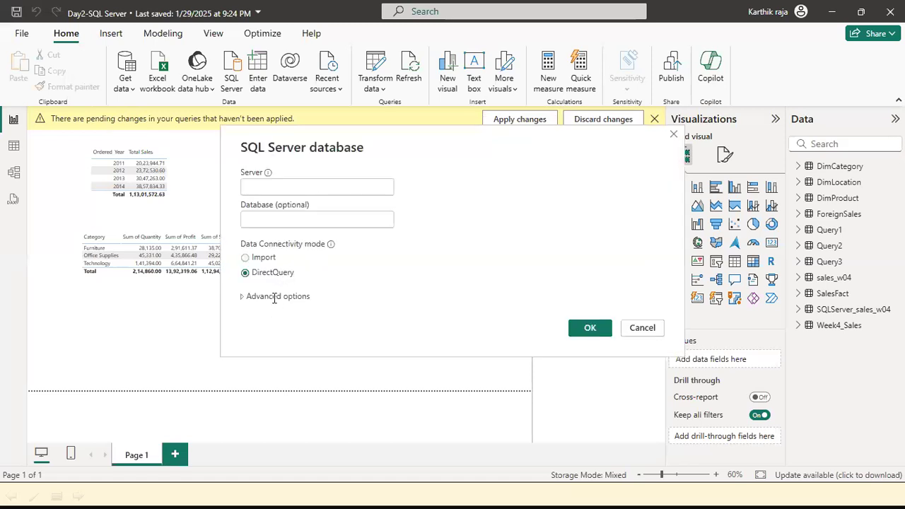
left_click(275, 297)
left_click(260, 189)
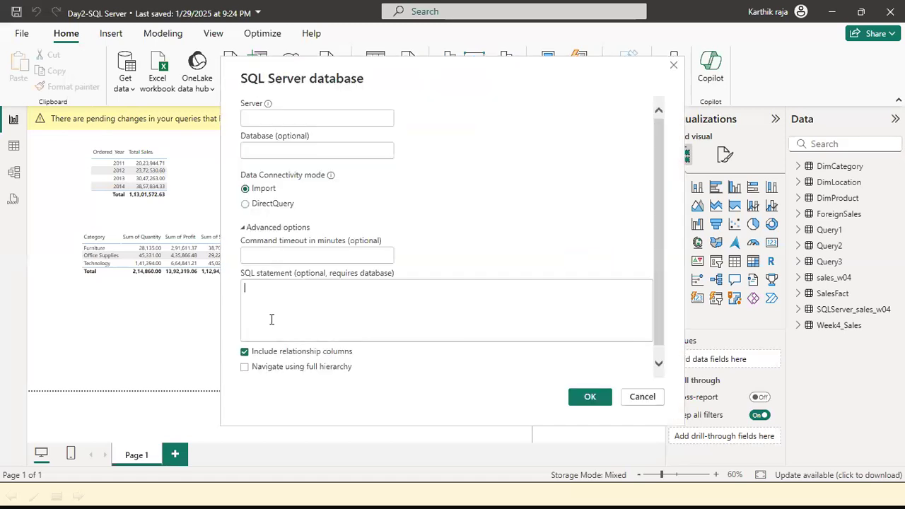
type("Microsoft SQL: Incorrect syntax near the keyword 'EXEC'.")
key("ctrl+z")
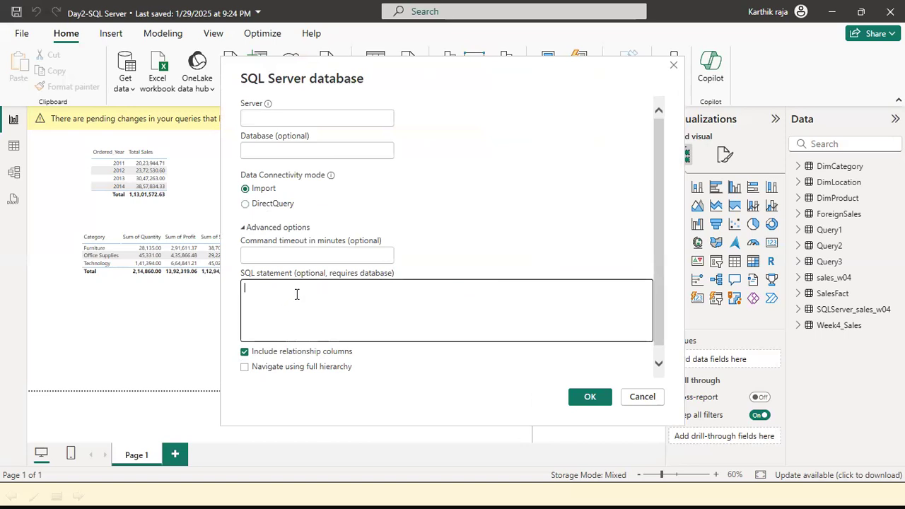
Step: Copy the EXEC GetSalesAggData statement from SQL Server Management Studio and enter it as the SQL statement of the Power BI Desktop connection
key("alt+Tab")
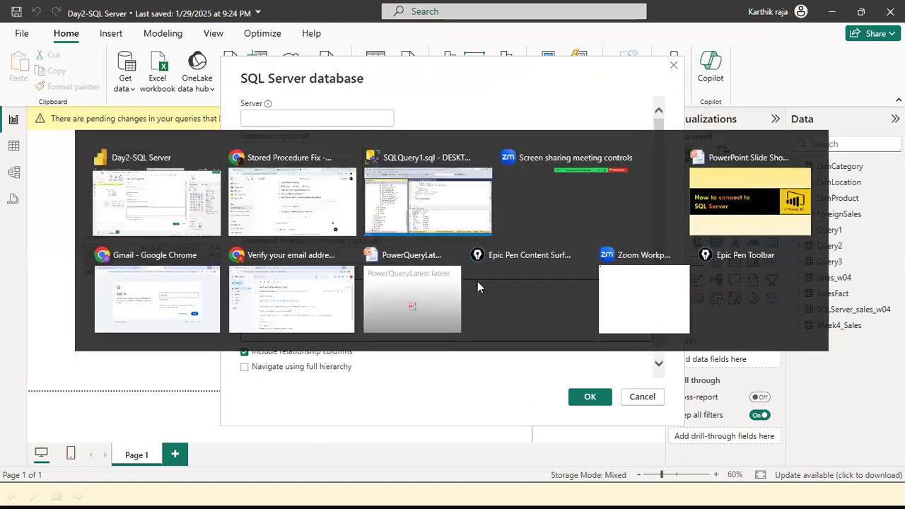
left_click(469, 228)
right_click(447, 221)
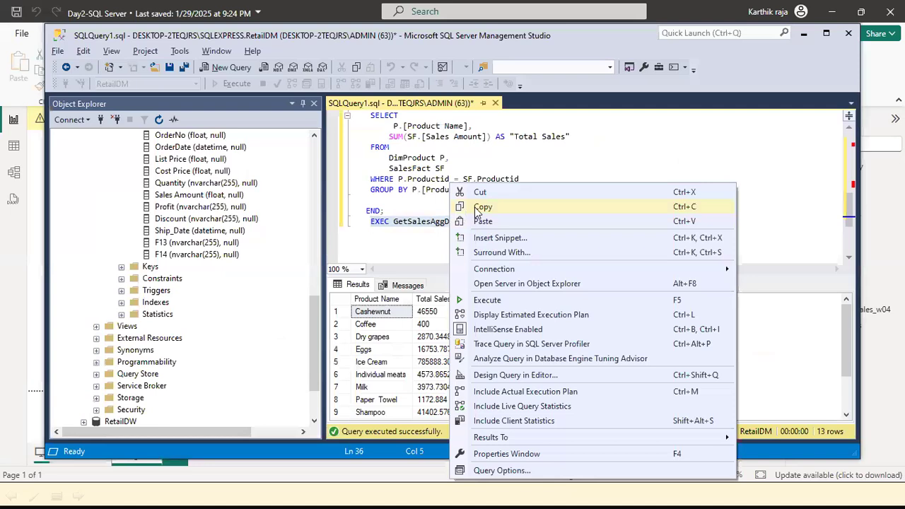
left_click(485, 204)
key("alt+Tab")
left_click(342, 304)
key("ctrl+v")
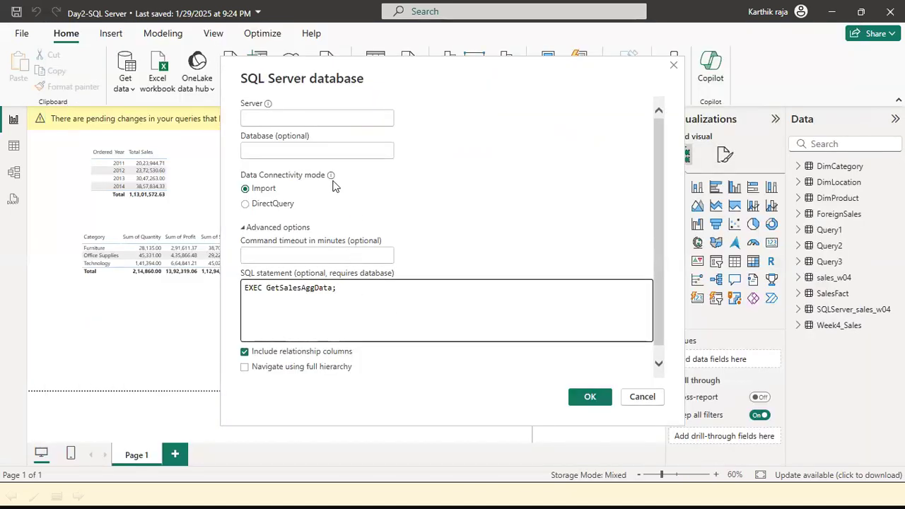
Step: Copy the server name DESKTOP-2TEQJRS\SQLEXPRESS from the Management Studio database engine login and enter it as the server in Power BI Desktop
key("alt+Tab")
key("alt+shift+Tab")
key("alt+shift+Tab")
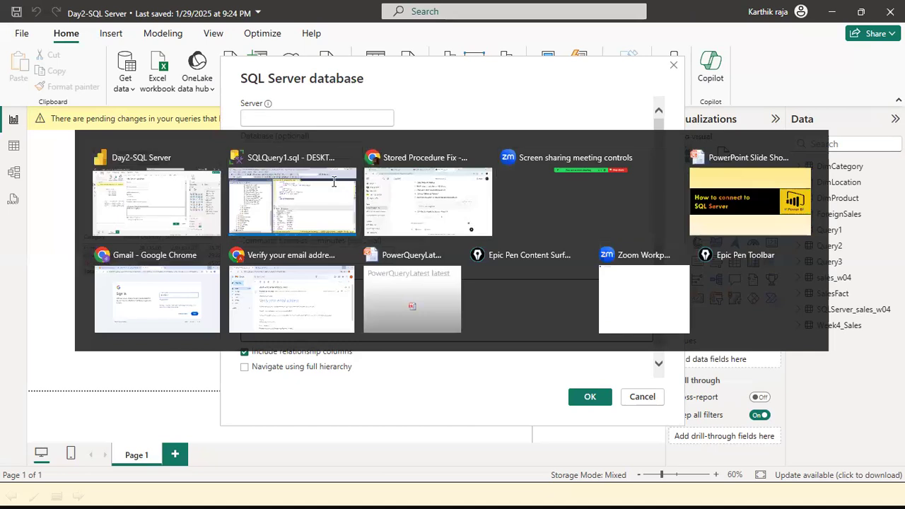
left_click(83, 120)
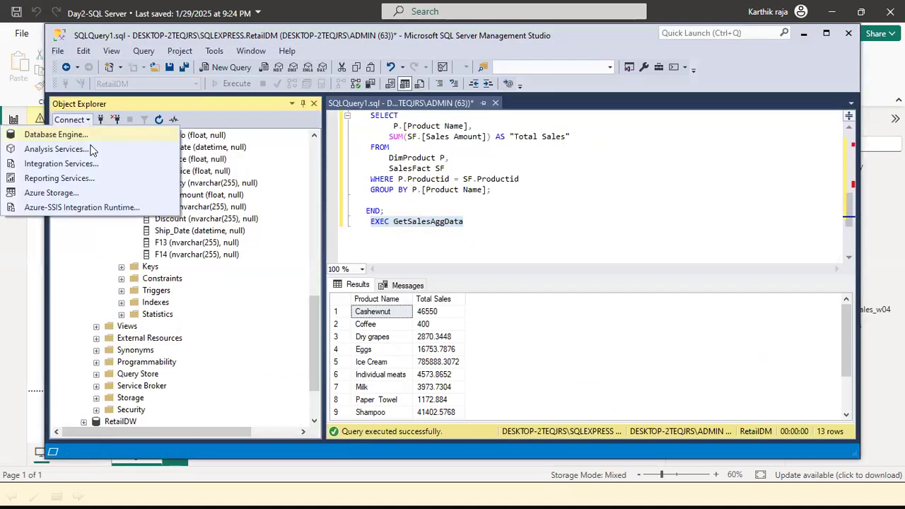
left_click(94, 134)
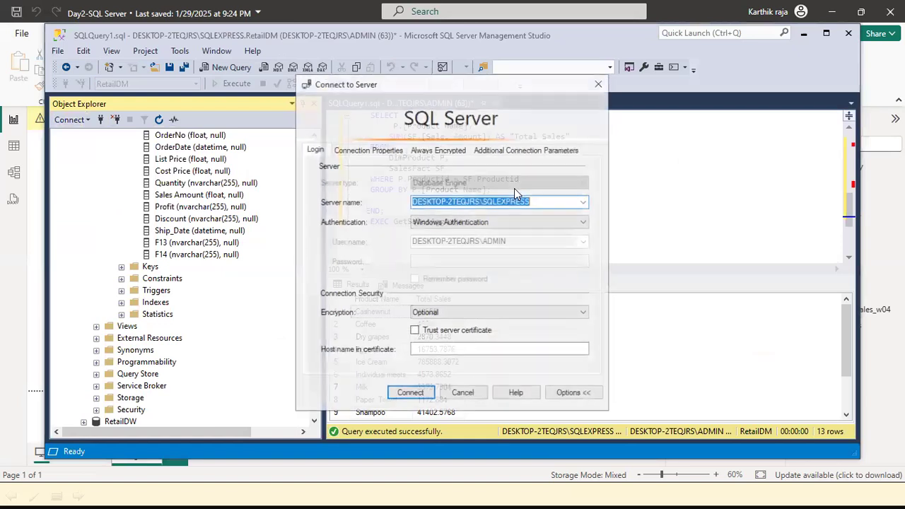
right_click(512, 204)
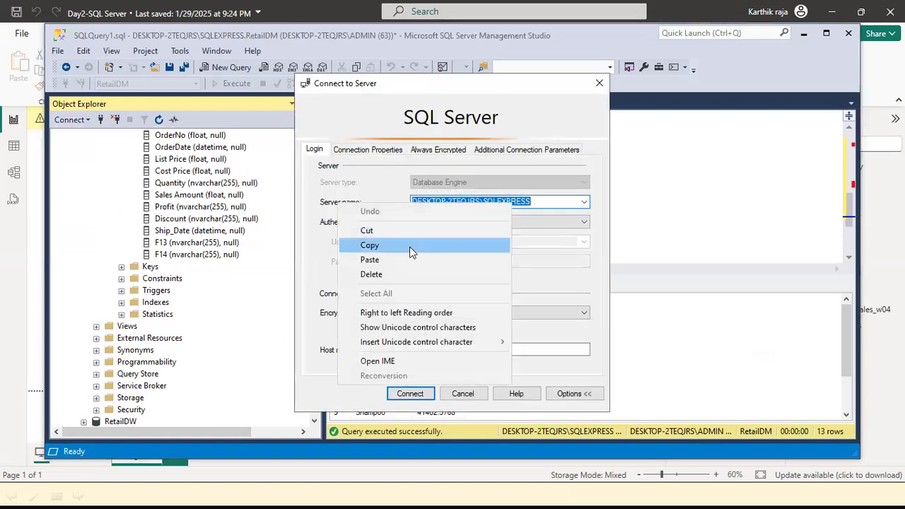
left_click(412, 246)
key("Escape")
key("alt+Tab")
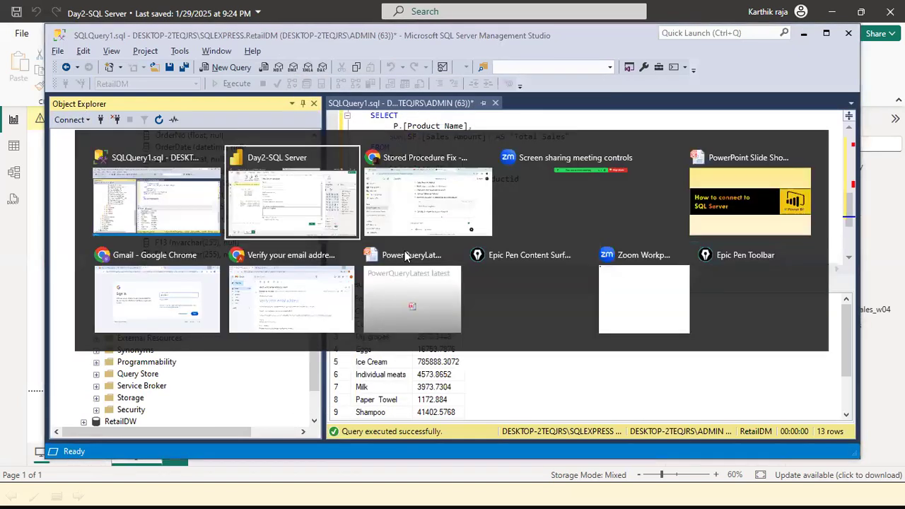
left_click(309, 115)
key("ctrl+v")
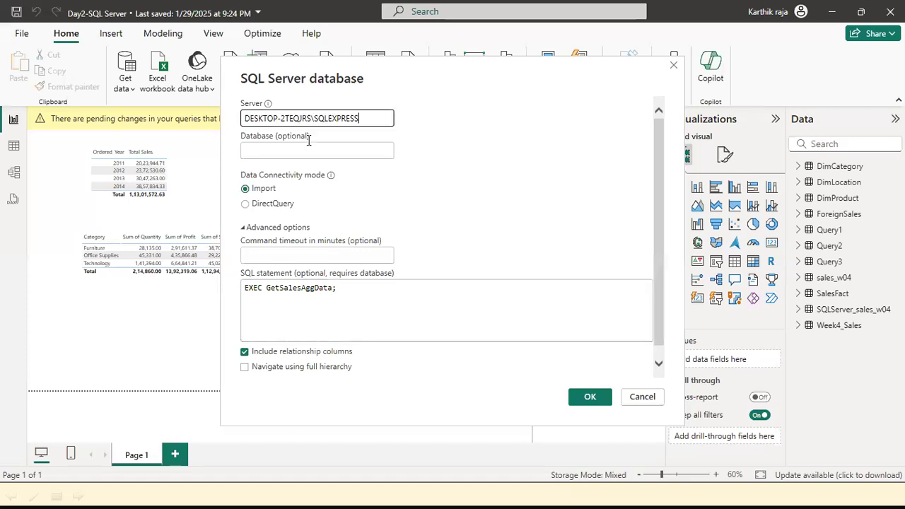
Step: Set the database to RetailDM and submit the SQL Server connection
left_click(305, 152)
type("RetailDM")
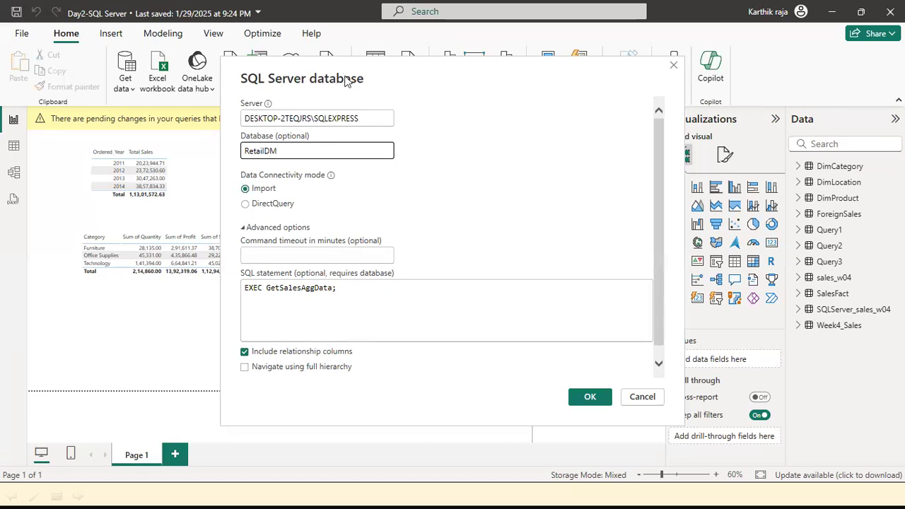
left_click(587, 397)
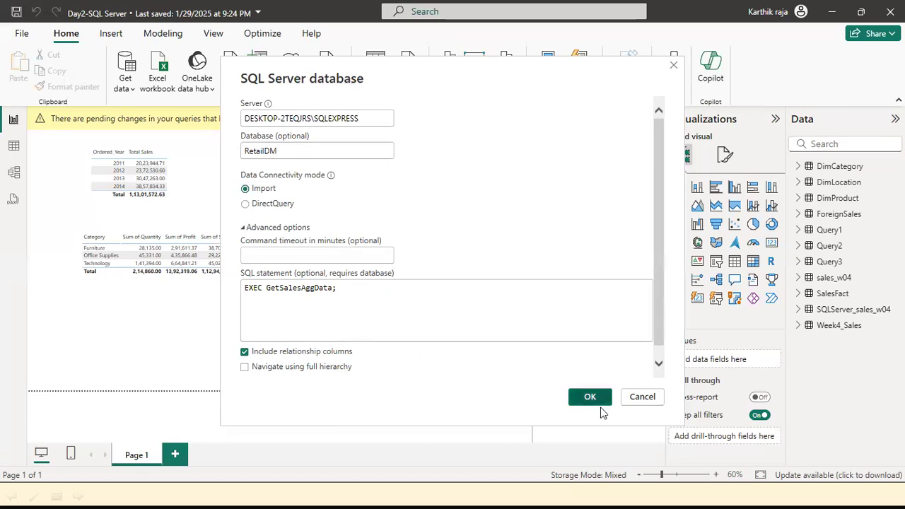
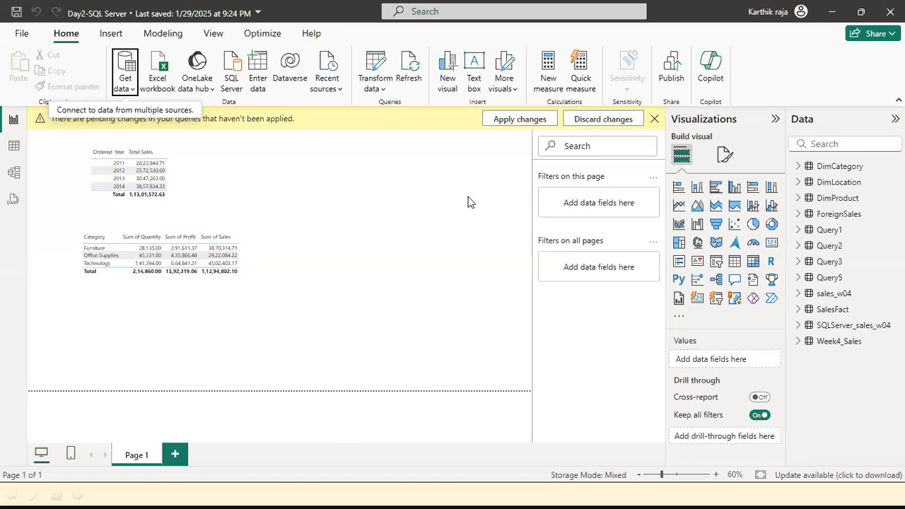
Step: Try to apply the pending query changes, and review the load status of all queries before dismissing it
left_click(538, 125)
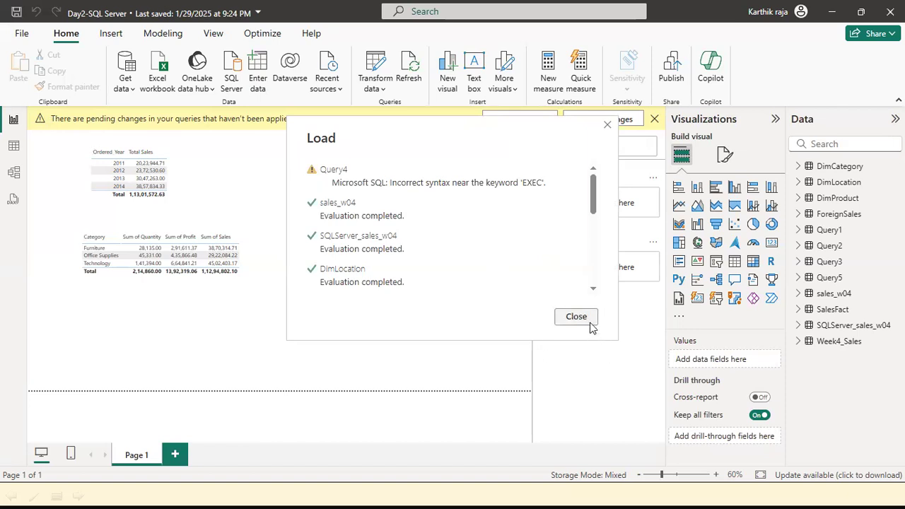
scroll(596, 243, "down", 2)
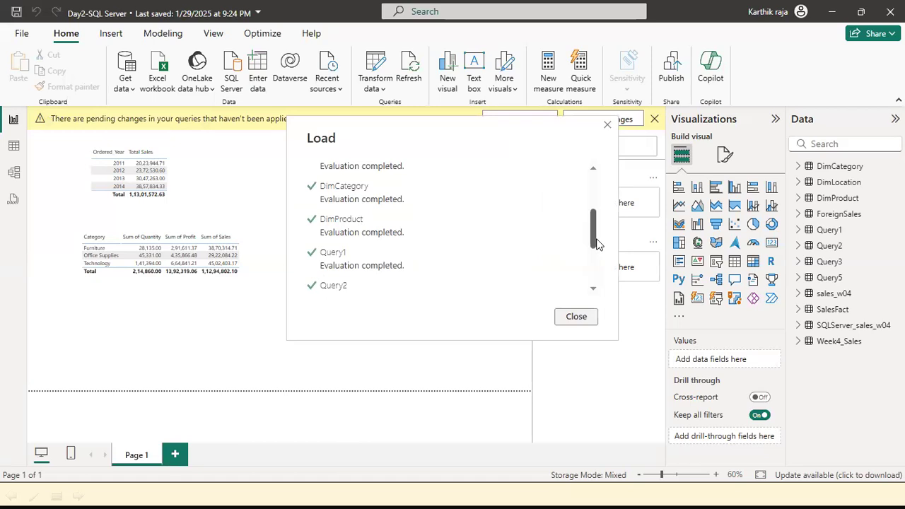
left_click_drag(596, 243, 591, 292)
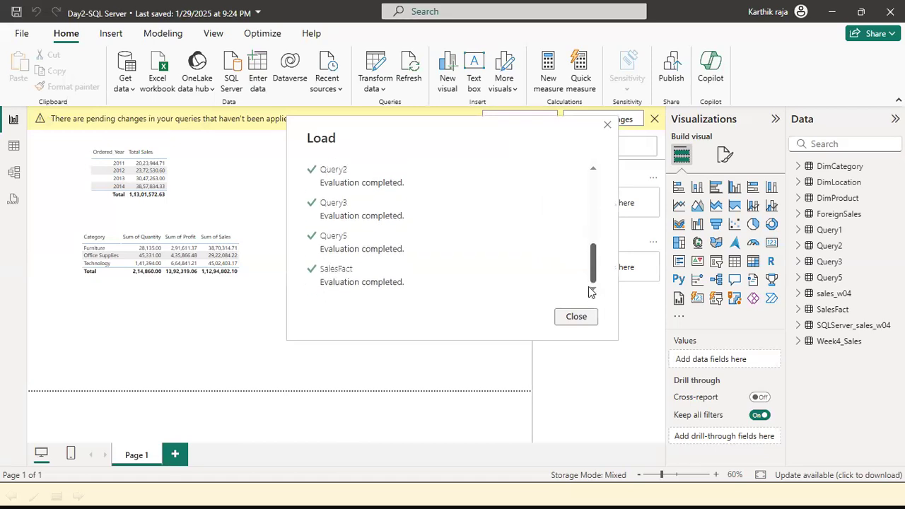
left_click(575, 315)
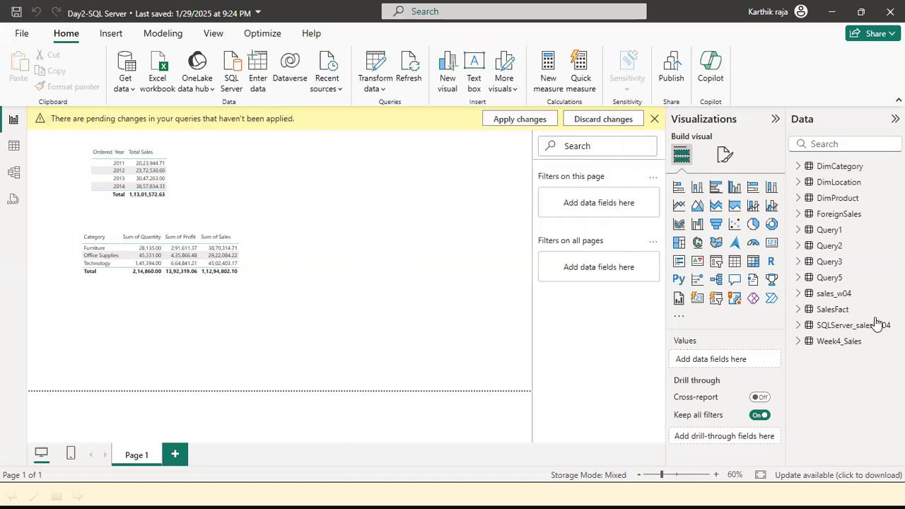
Step: Check the new Query5 in the model view, and display its rows in the table view
left_click(13, 171)
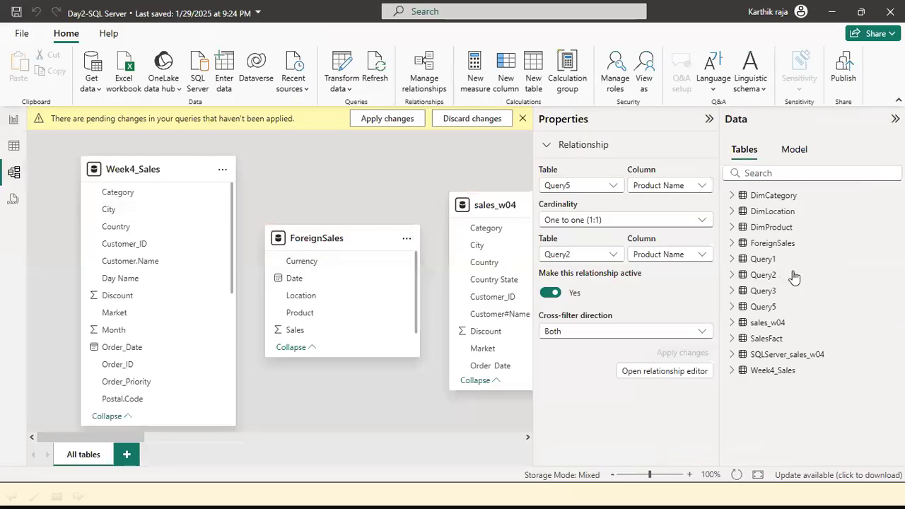
left_click(768, 312)
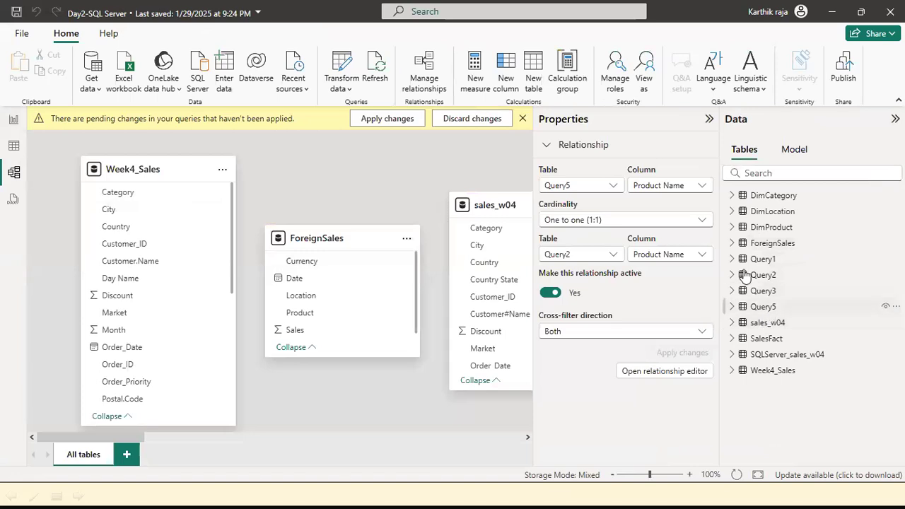
left_click(14, 145)
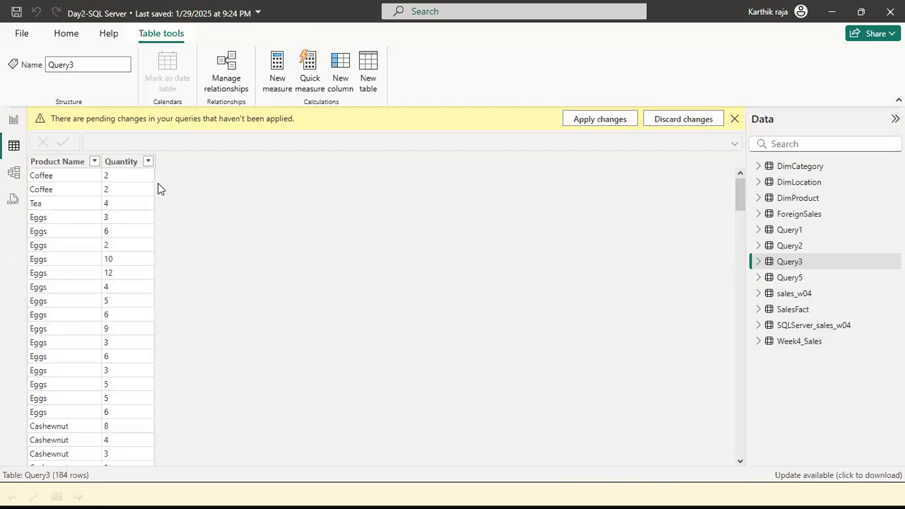
left_click(790, 280)
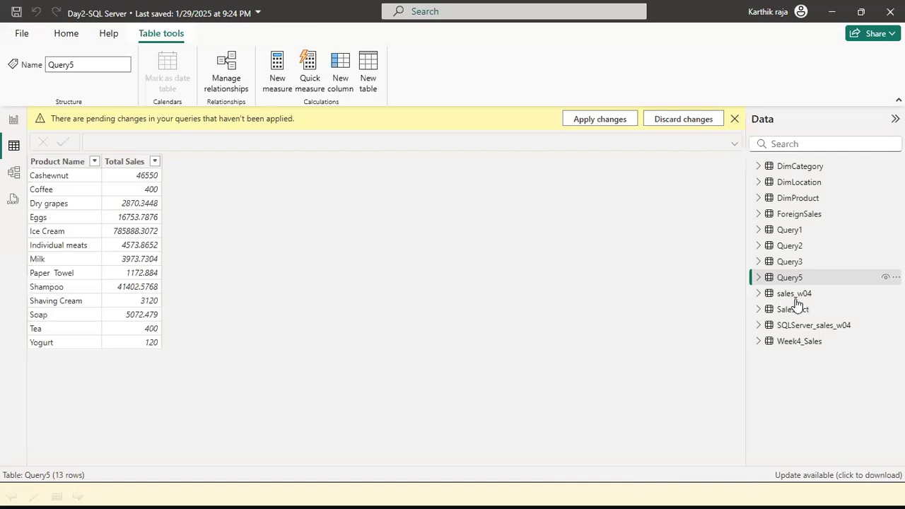
Step: Try to discard the pending changes to Query4, and try again to apply the pending query changes
left_click(692, 119)
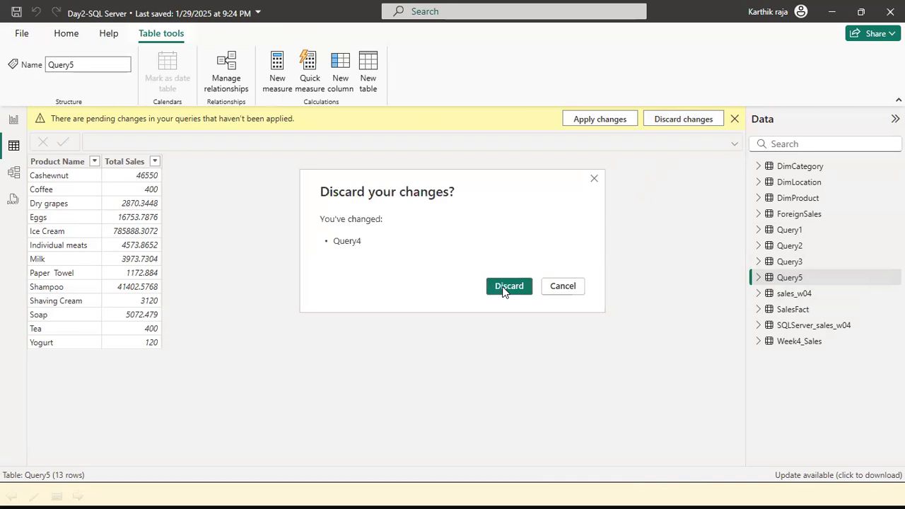
left_click(509, 285)
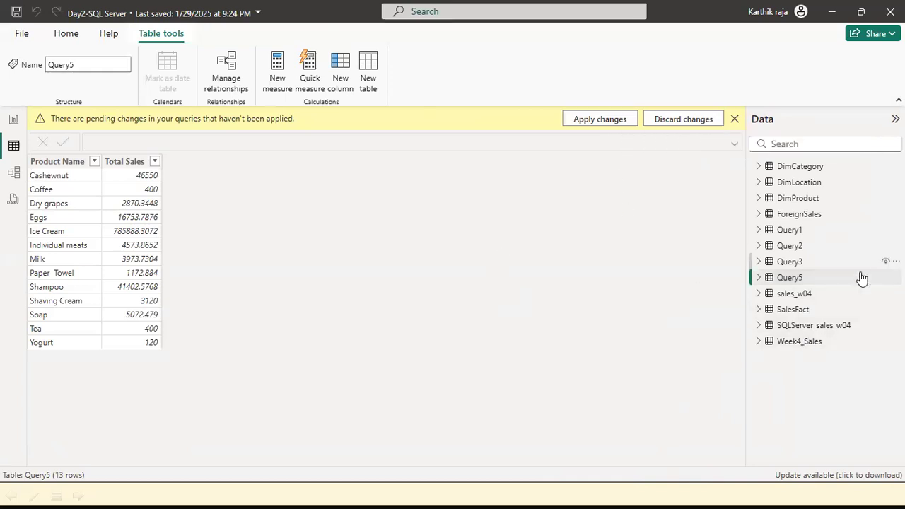
mouse_move(801, 290)
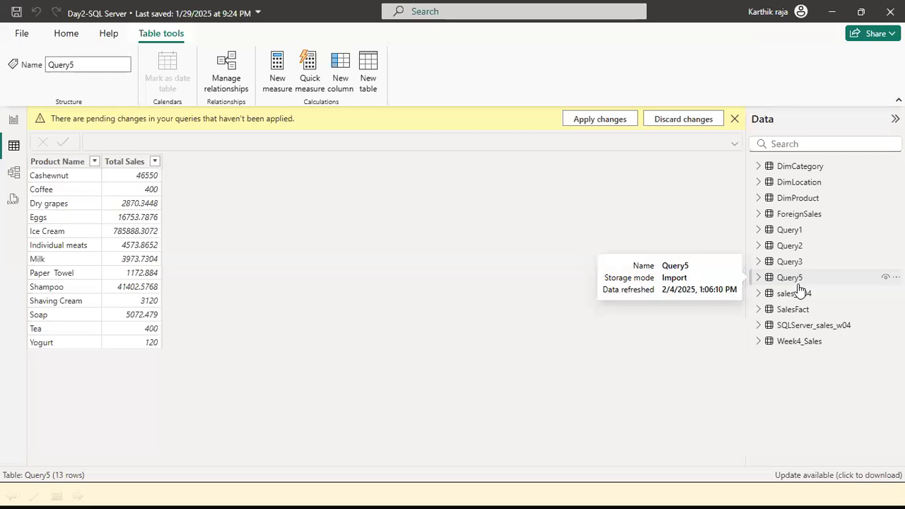
left_click(600, 120)
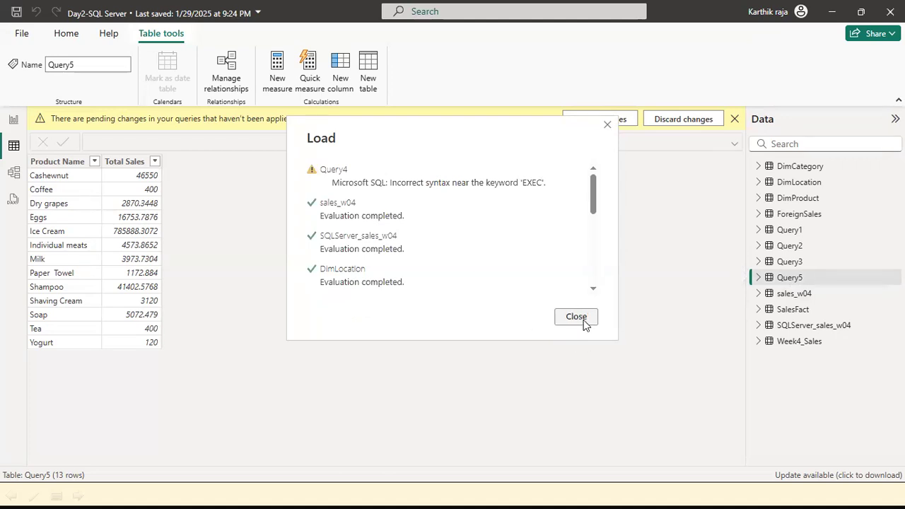
left_click(576, 317)
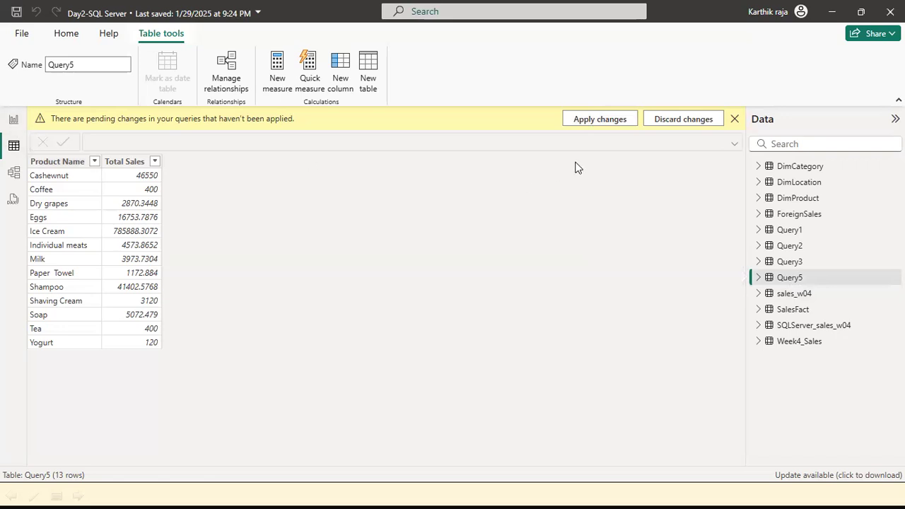
Step: Return to the report view, and try to clear the pending Query4 changes by discarding them and by applying them
left_click(14, 120)
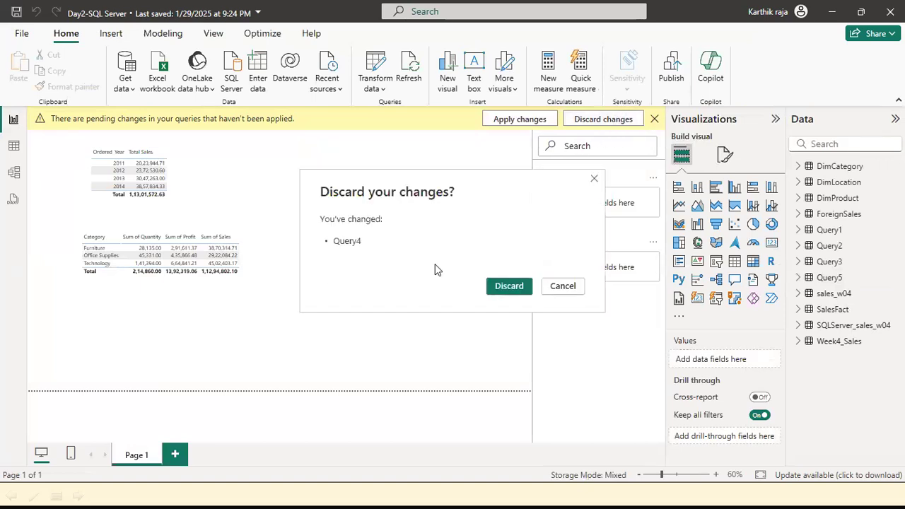
left_click(509, 287)
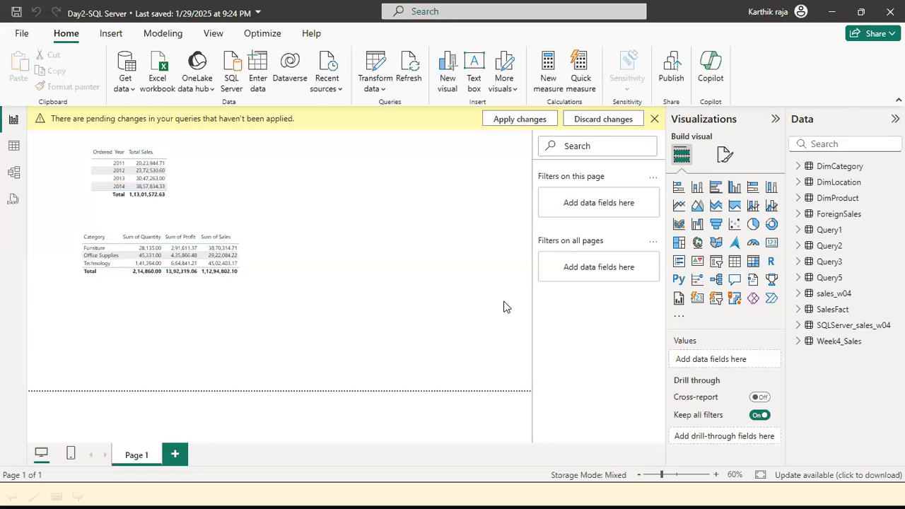
left_click(624, 120)
left_click(512, 286)
left_click(535, 120)
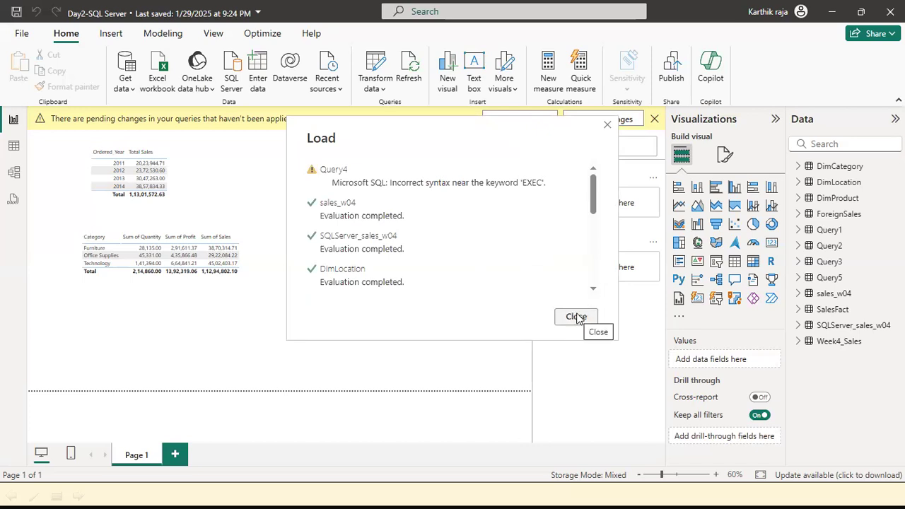
left_click(576, 317)
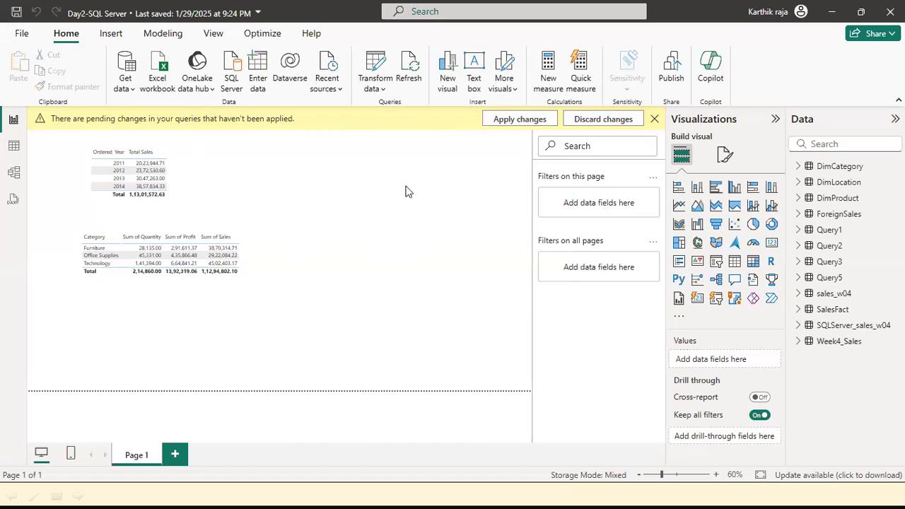
left_click(627, 118)
left_click(501, 290)
Step: Delete Query4 in the Power Query Editor
left_click(378, 86)
left_click(407, 111)
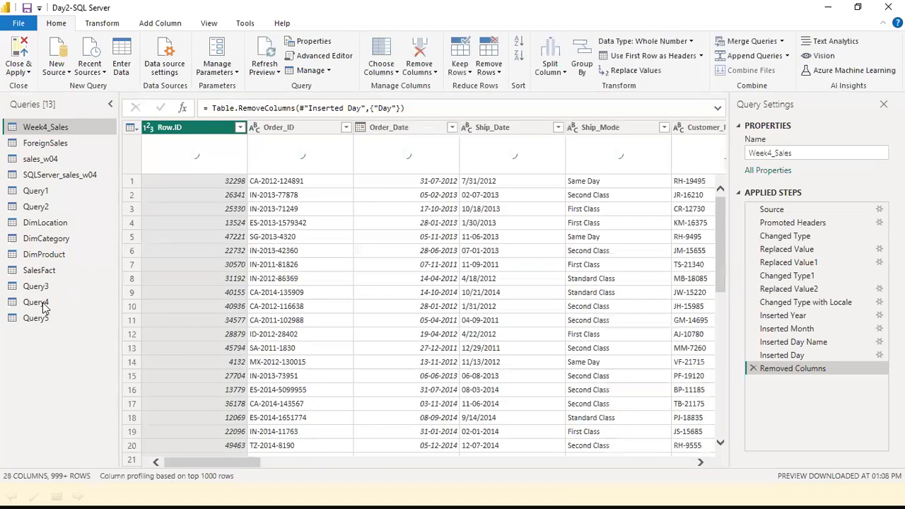
left_click(45, 303)
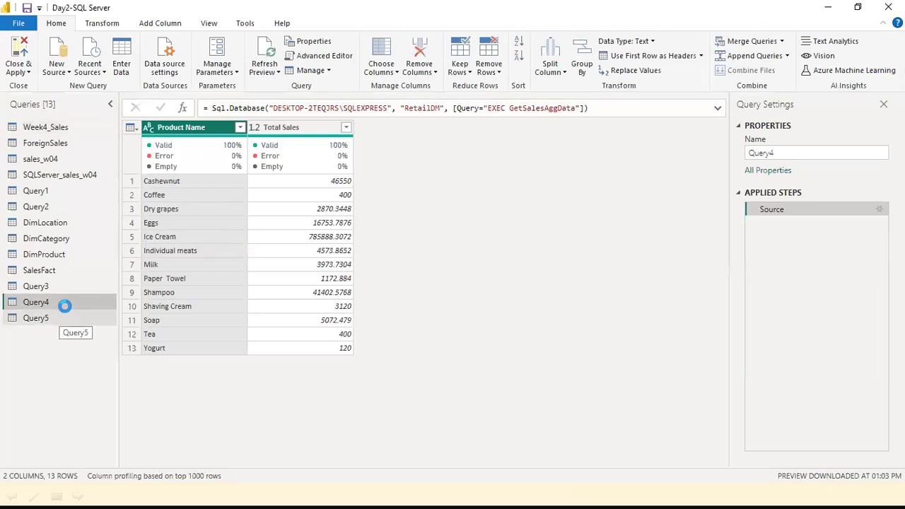
right_click(65, 305)
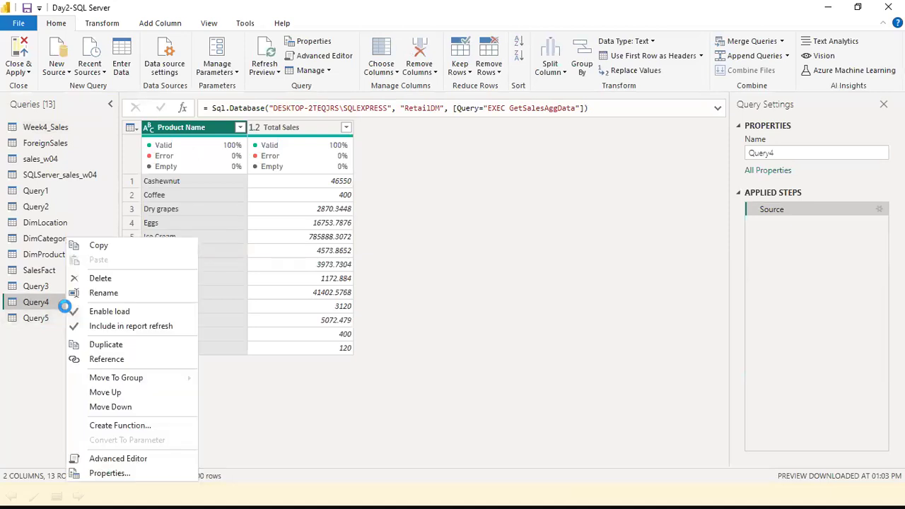
left_click(106, 281)
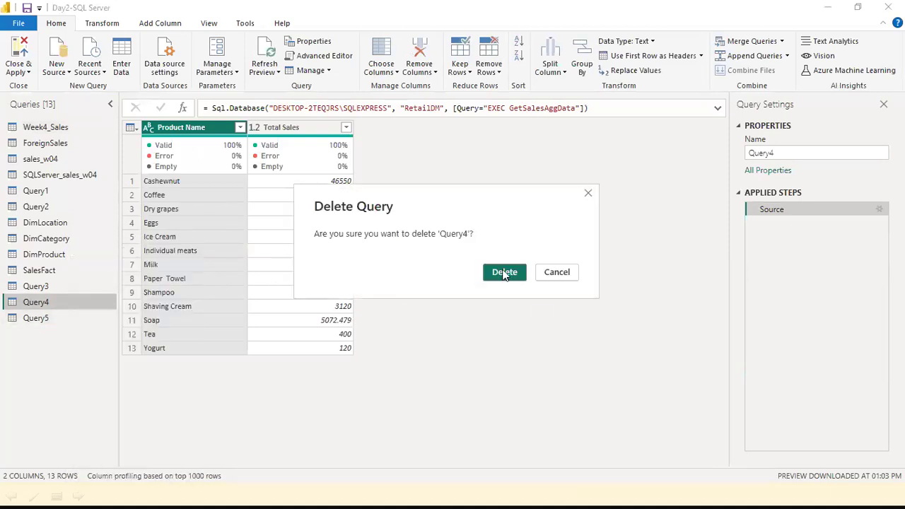
left_click(504, 272)
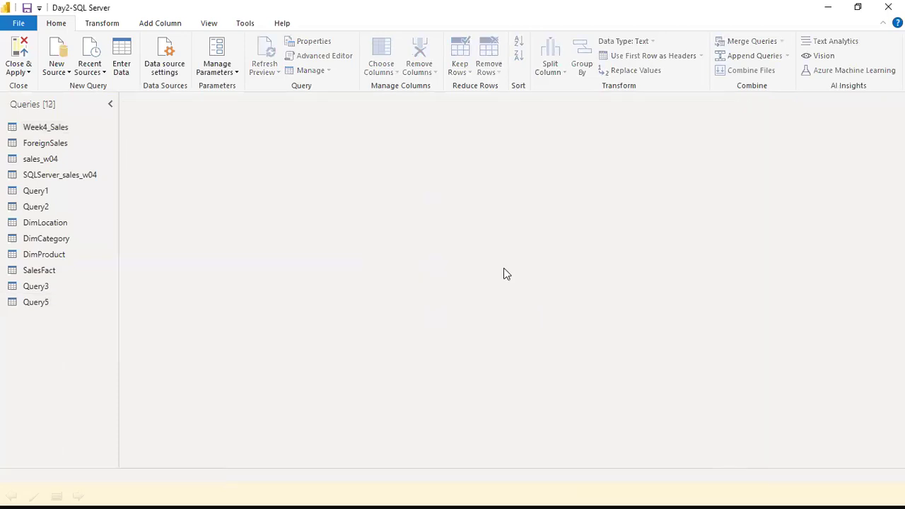
Step: Check the preview of Query5, close the Power Query Editor, and apply the pending query changes
left_click(36, 302)
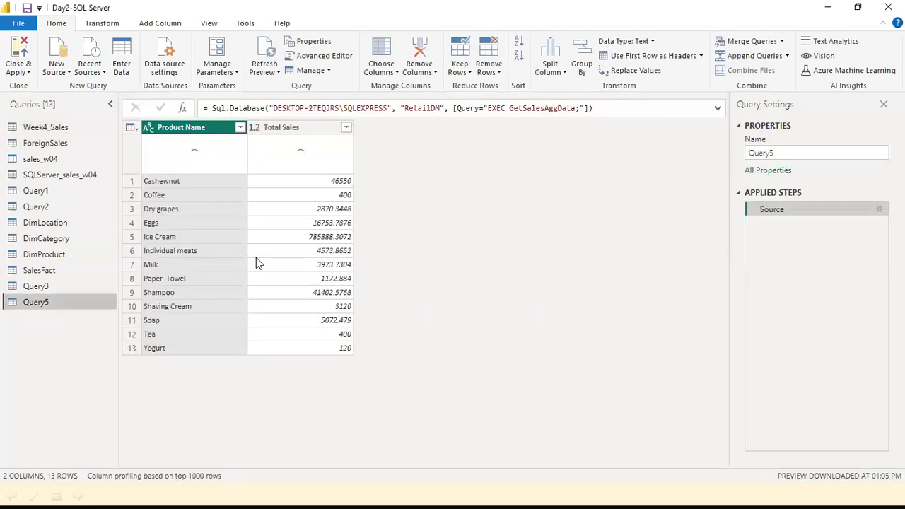
left_click(18, 22)
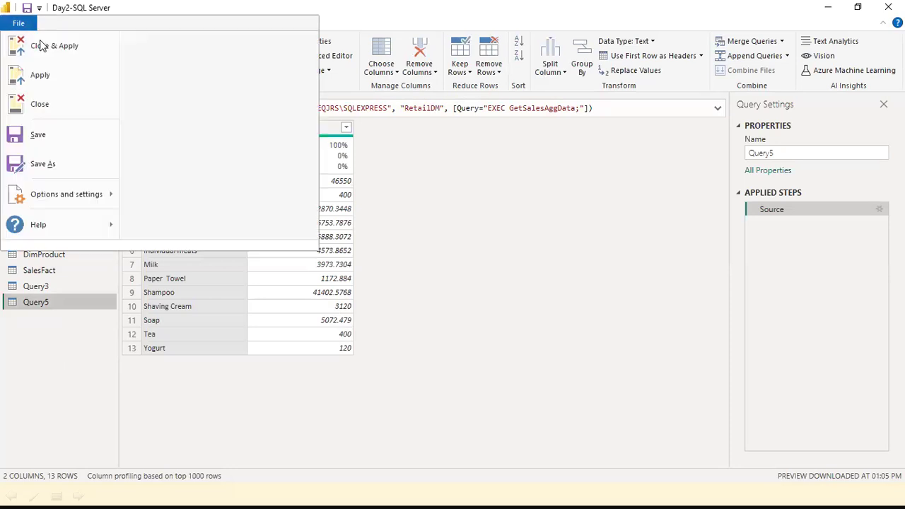
left_click(487, 302)
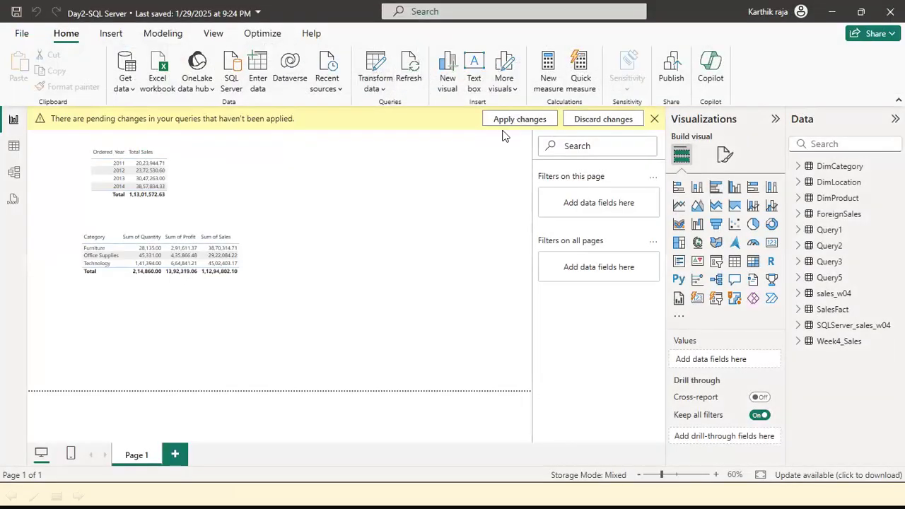
left_click(506, 120)
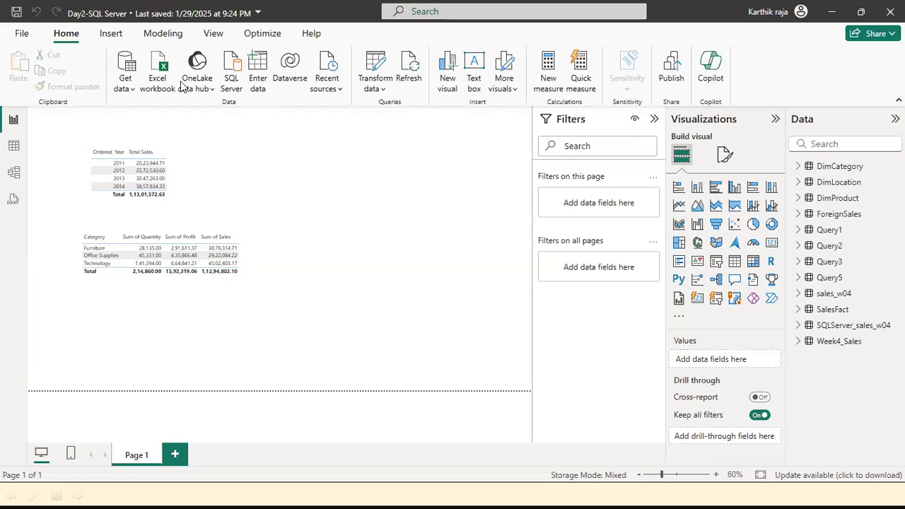
Step: Reopen the Power Query Editor to check the remaining queries, and close it with the changes applied
left_click(375, 88)
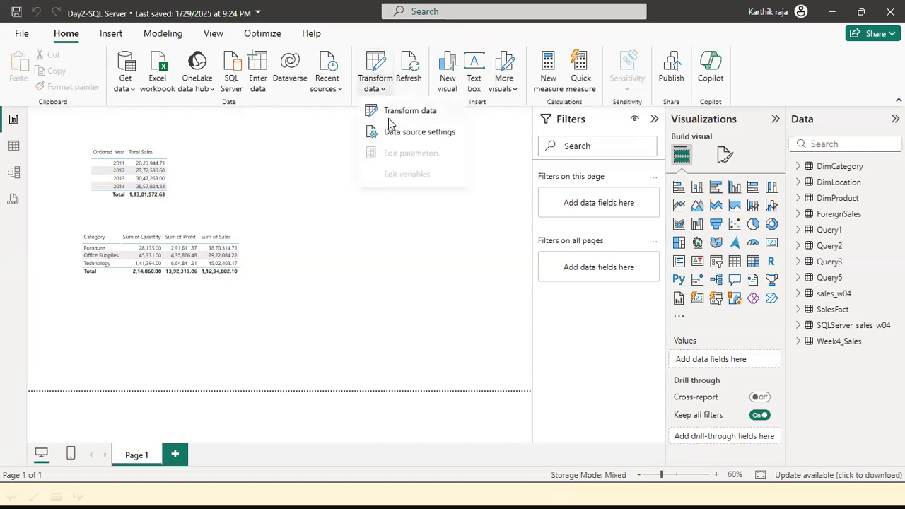
left_click(389, 118)
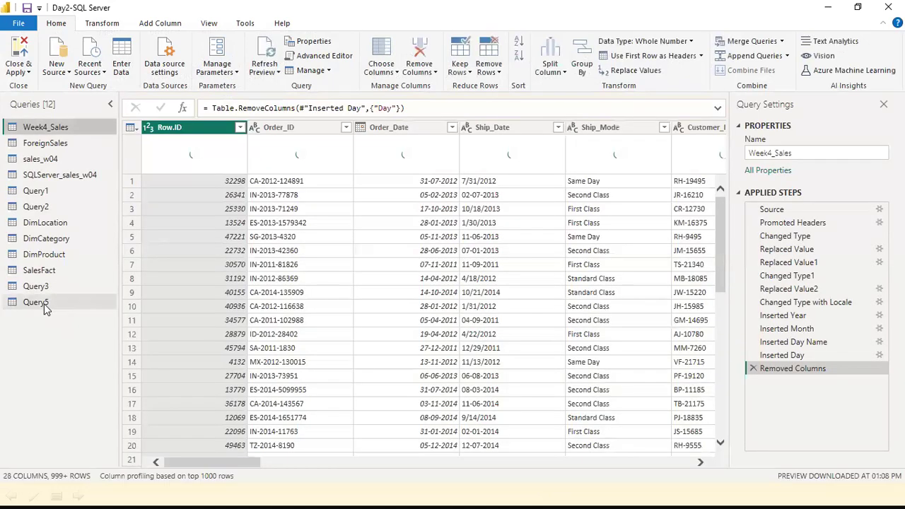
right_click(52, 306)
left_click(20, 427)
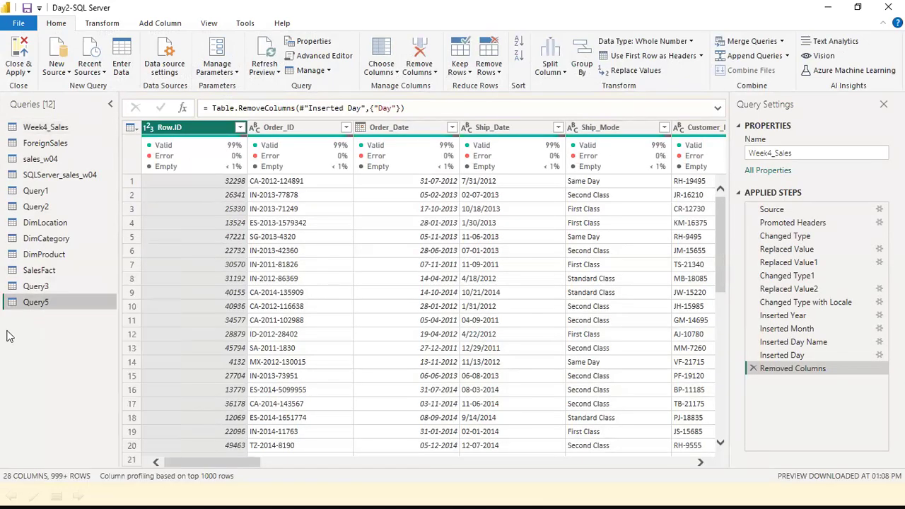
left_click(19, 23)
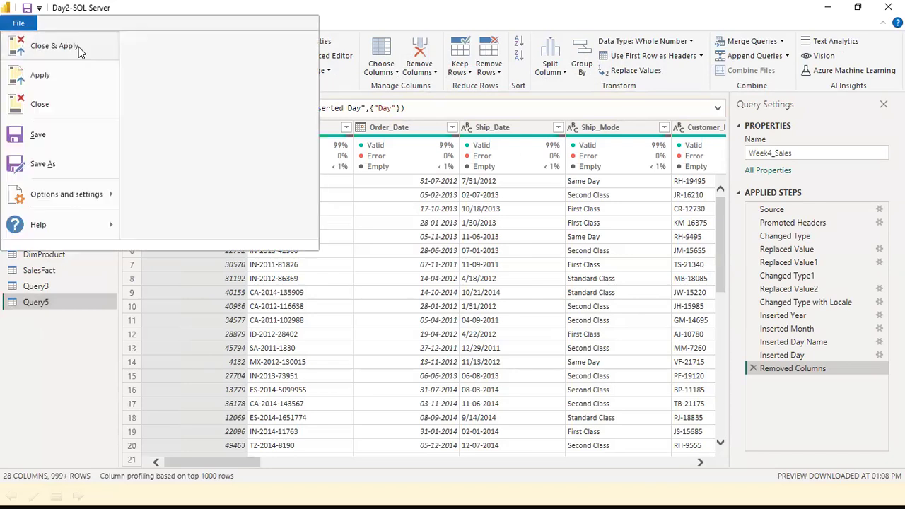
left_click(78, 46)
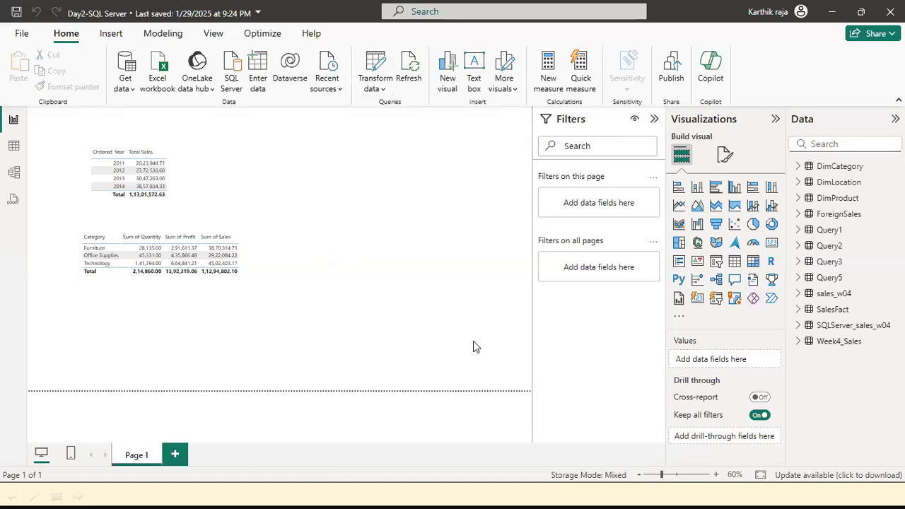
Step: Start a DirectQuery SQL Server connection with the advanced options shown, and set the server to DESKTOP-2TEQJRS\SQLEXPRESS
key("super")
key("super")
left_click(135, 90)
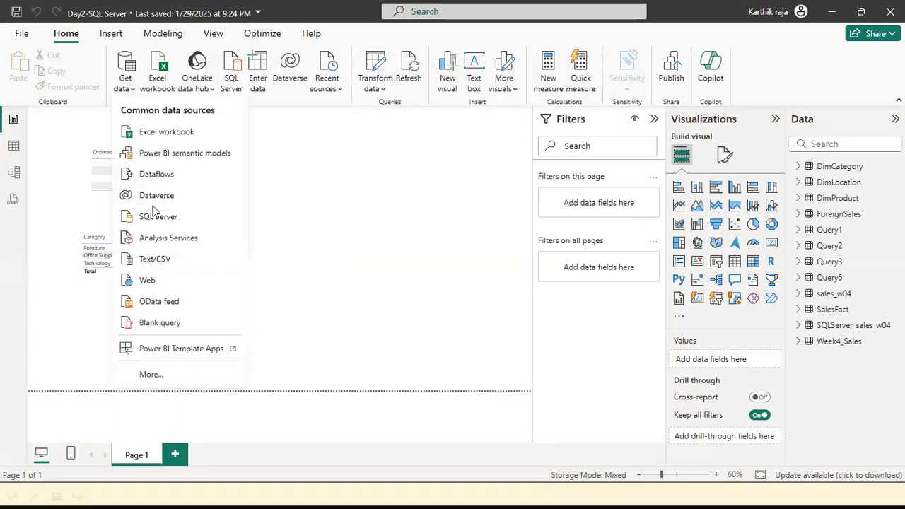
left_click(177, 211)
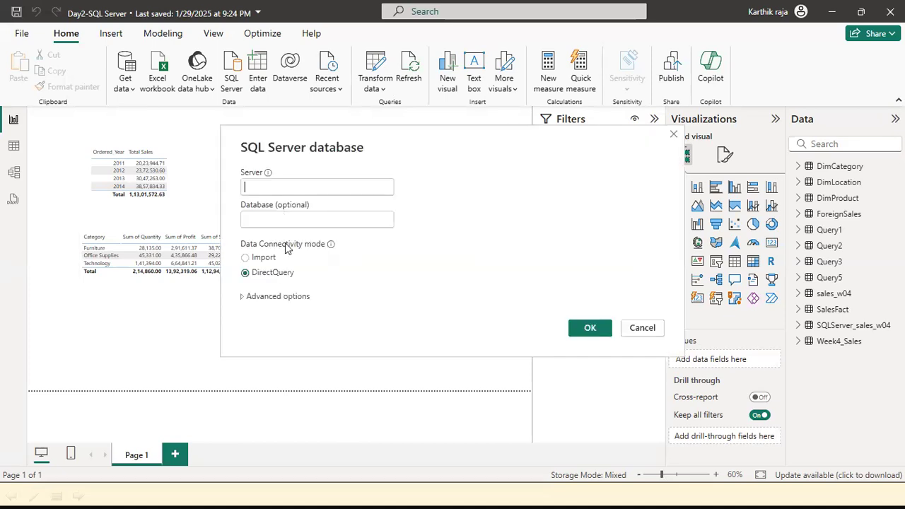
left_click(283, 297)
left_click(287, 297)
type("DESKTOP-2TEQJRS\\SQLEXPRESS")
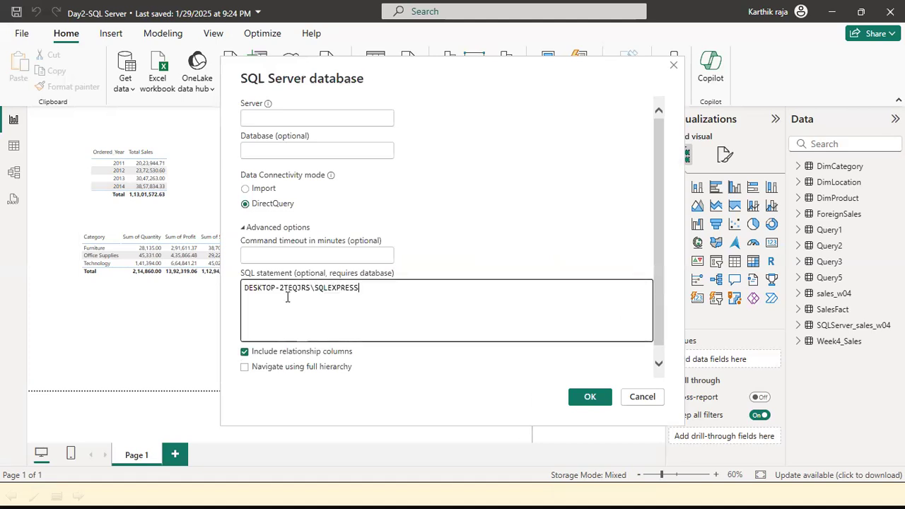
key("ctrl+z")
left_click(315, 121)
type("DESKTOP-2TEQJRS\\SQLEXPRESS")
Step: Copy the EXEC GetSalesAggData; statement from SQL Server Management Studio and enter it as the connection's SQL statement in Power BI Desktop
left_click(309, 314)
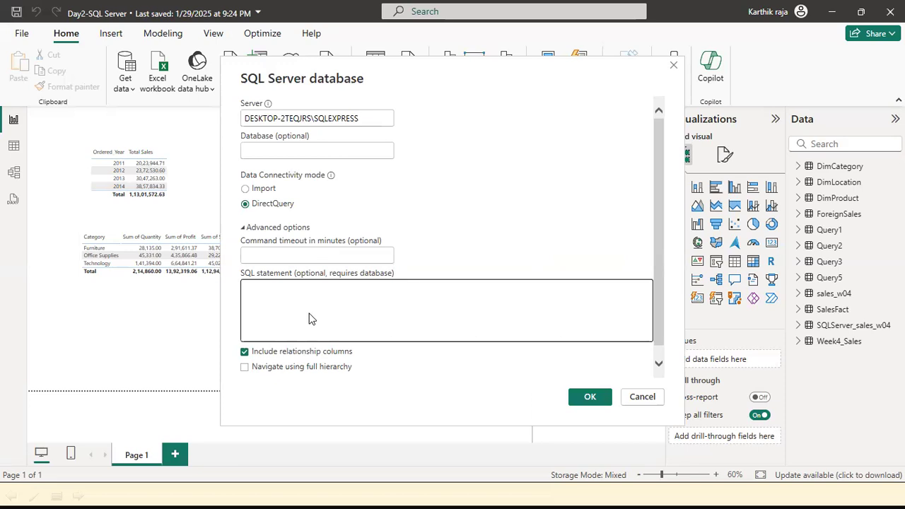
key("alt+Tab")
right_click(452, 222)
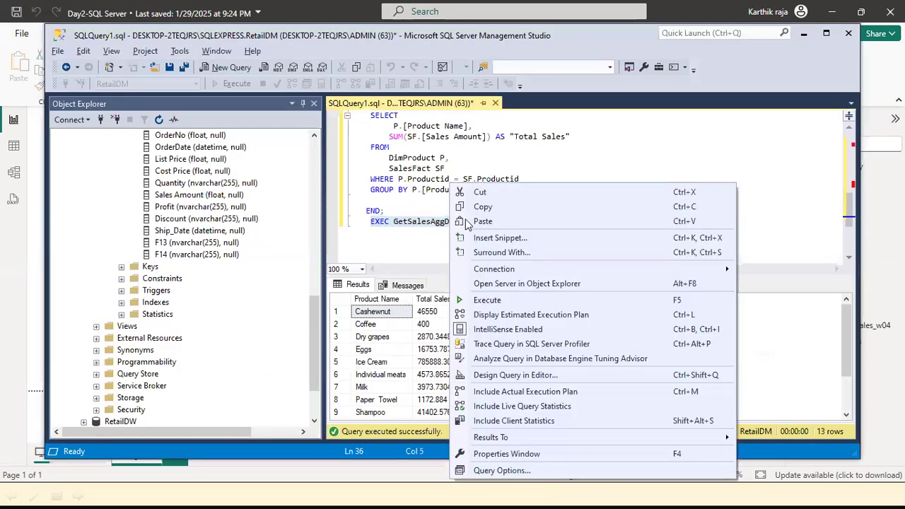
left_click(497, 208)
key("alt+Tab")
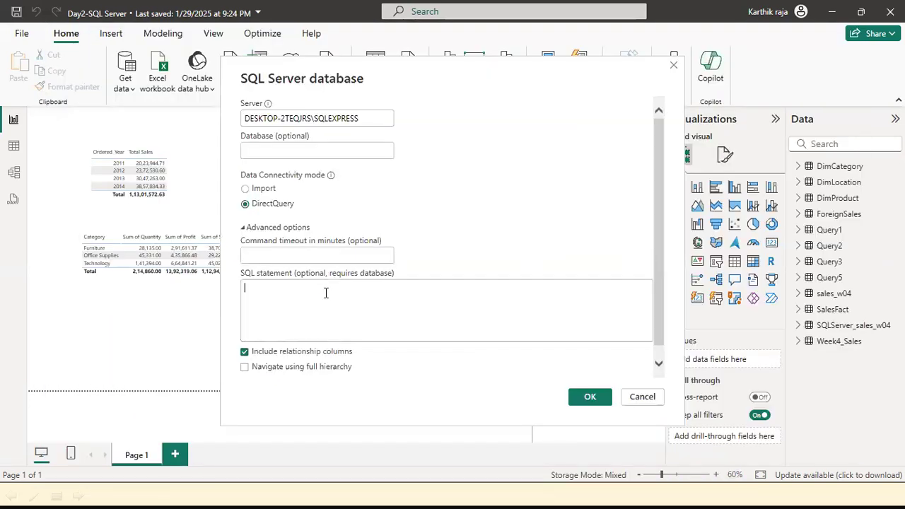
type("EXEC GetSalesAggData")
type(";")
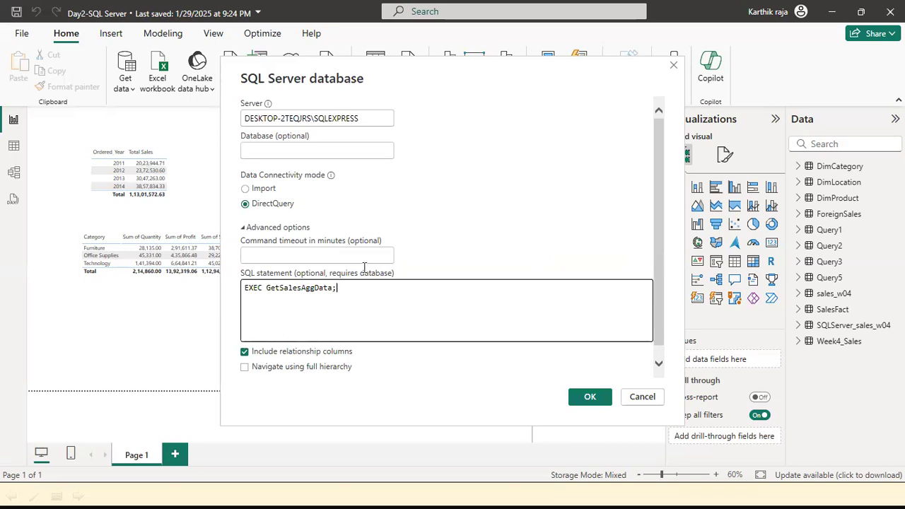
Step: Set the database to RetailDM, submit the DirectQuery connection, and try to load the previewed stored procedure result
left_click(307, 152)
type("R")
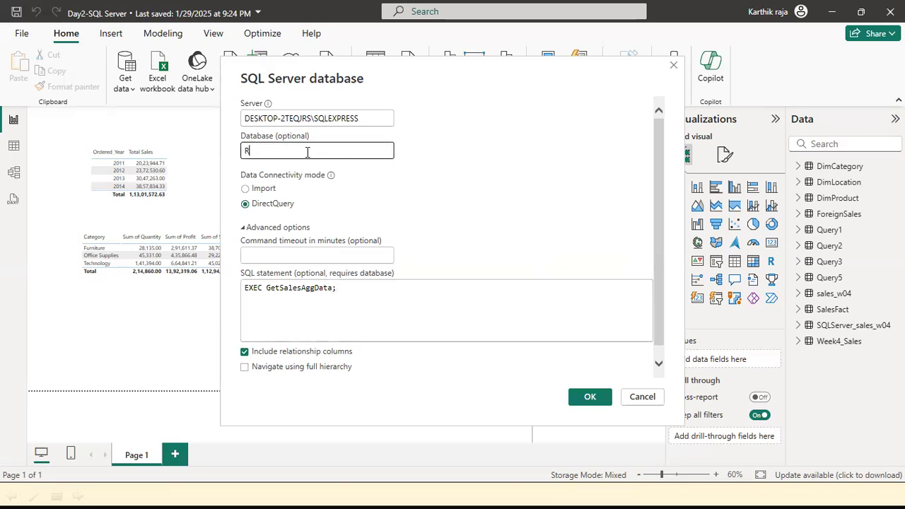
type("etailDM")
left_click(315, 308)
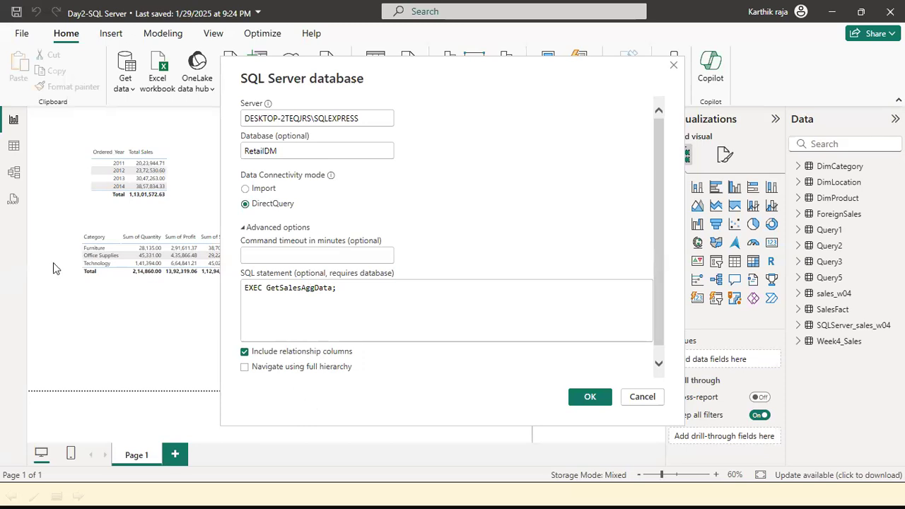
left_click(591, 398)
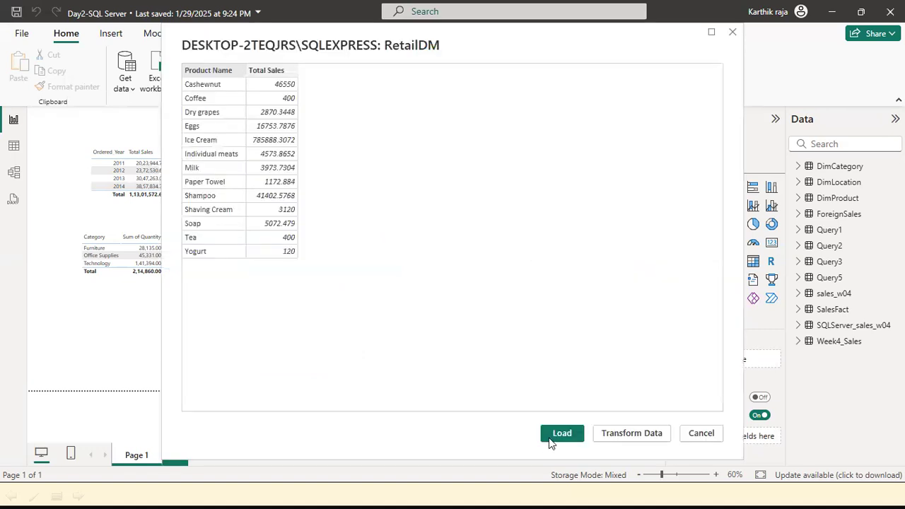
left_click(551, 437)
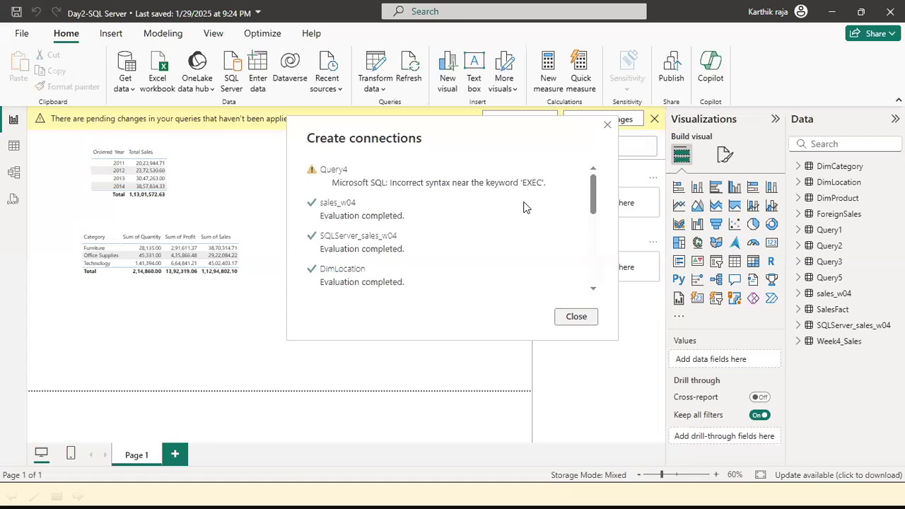
Step: Dismiss the connection status list and discard the pending changes to Query4
left_click(577, 317)
left_click(608, 121)
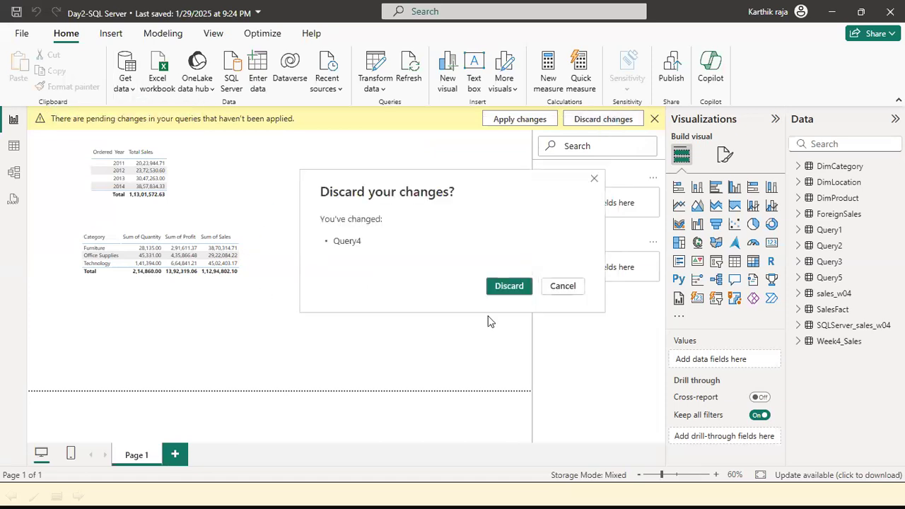
left_click(509, 287)
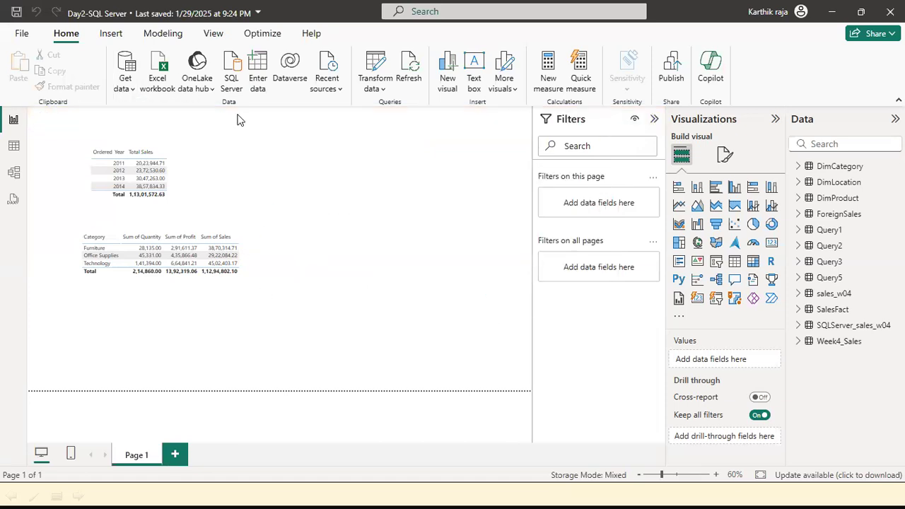
Step: Check the query list in the Power Query Editor, close it with the changes applied, and save the report
left_click(376, 91)
left_click(386, 108)
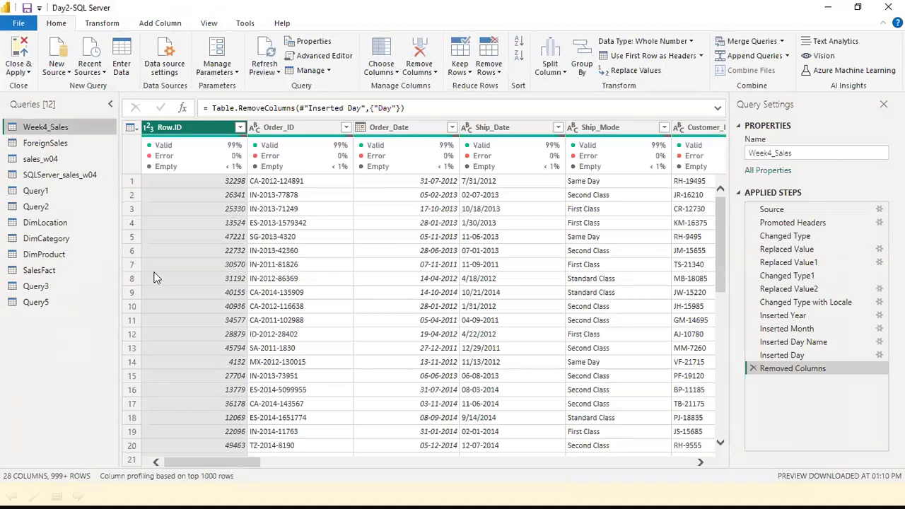
left_click(27, 72)
left_click(26, 88)
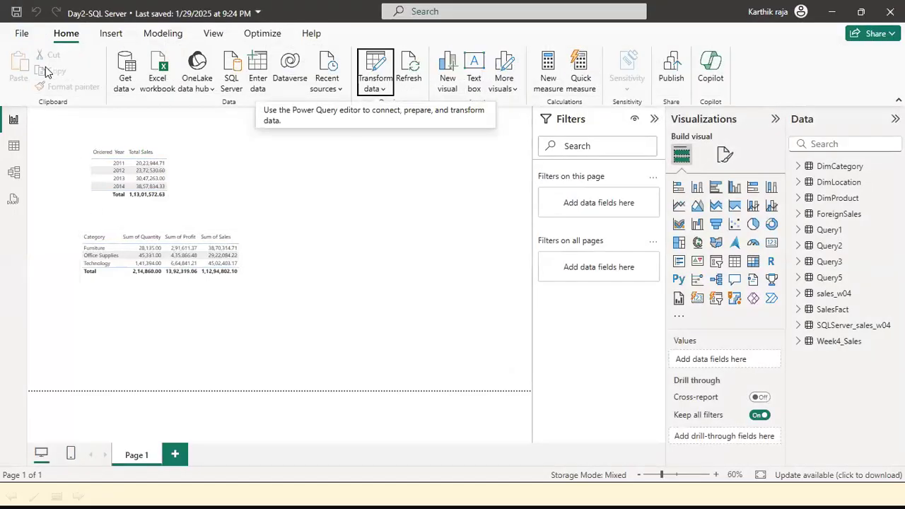
left_click(22, 34)
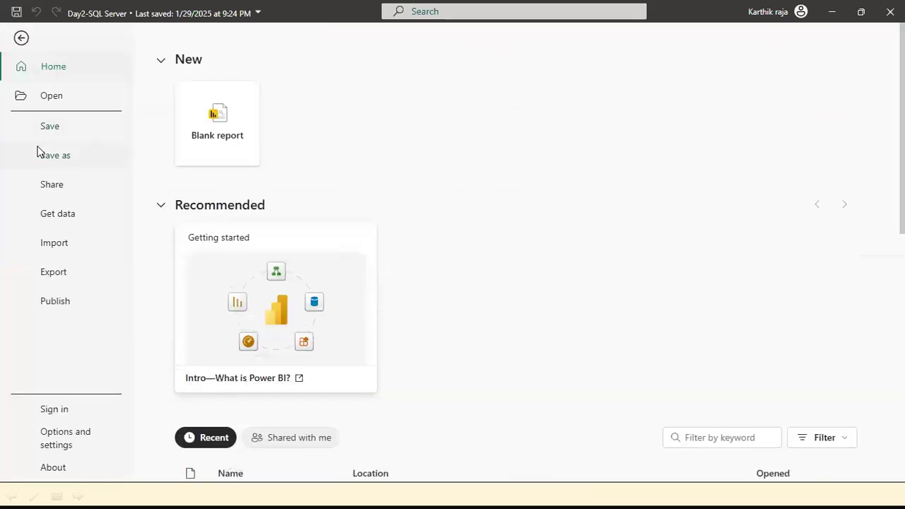
left_click(52, 133)
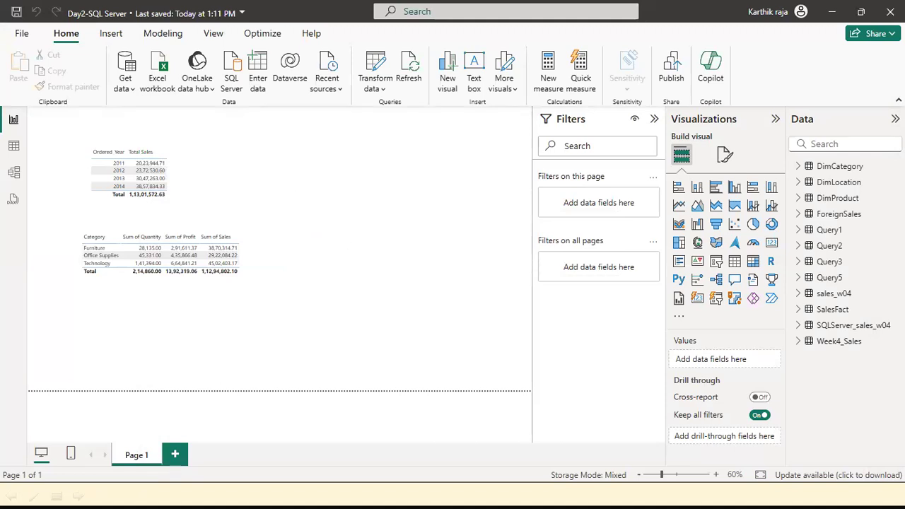
Step: Start a SQL Server connection with the advanced options shown and enter EXEC GetSalesAggData as its SQL statement
left_click(123, 91)
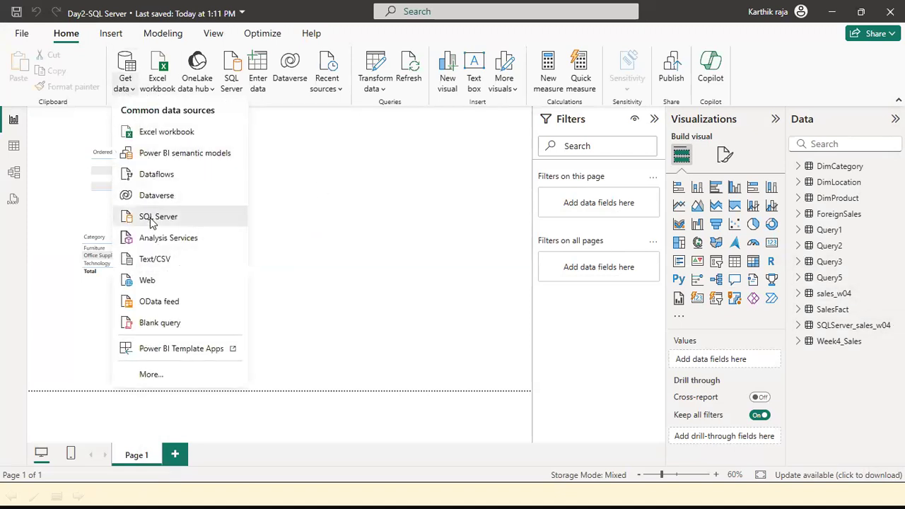
left_click(151, 219)
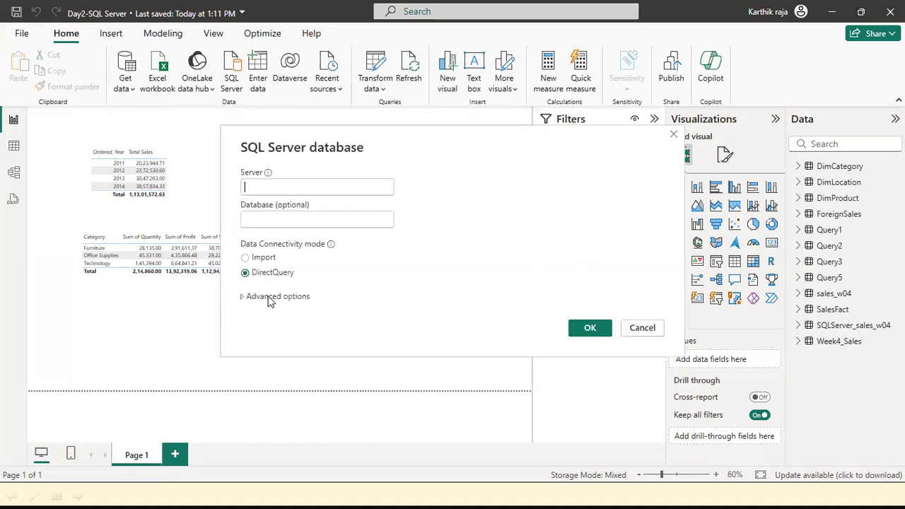
type("EXEC GetSalesAggData")
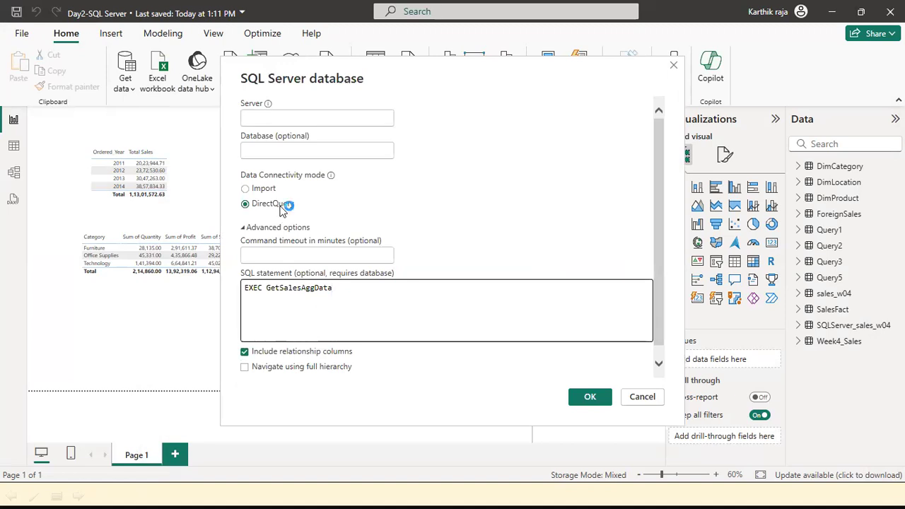
left_click(314, 114)
key("Tab")
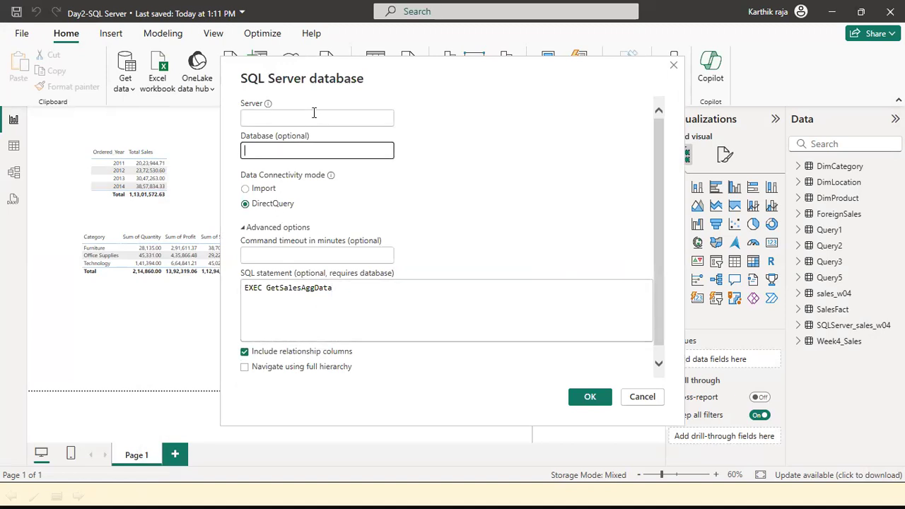
Step: Copy the server name from SQL Server Management Studio's connection dialog and enter it as the server in Power BI Desktop
key("alt+Tab")
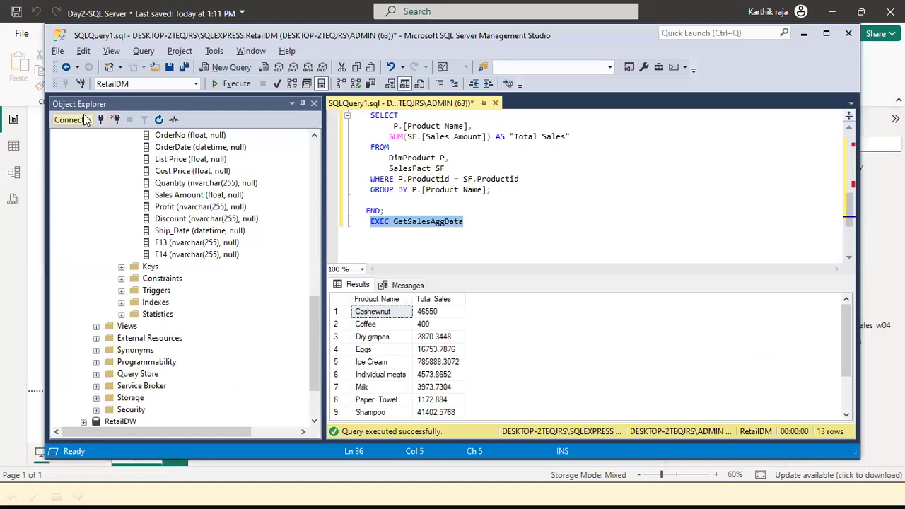
left_click(85, 119)
left_click(54, 134)
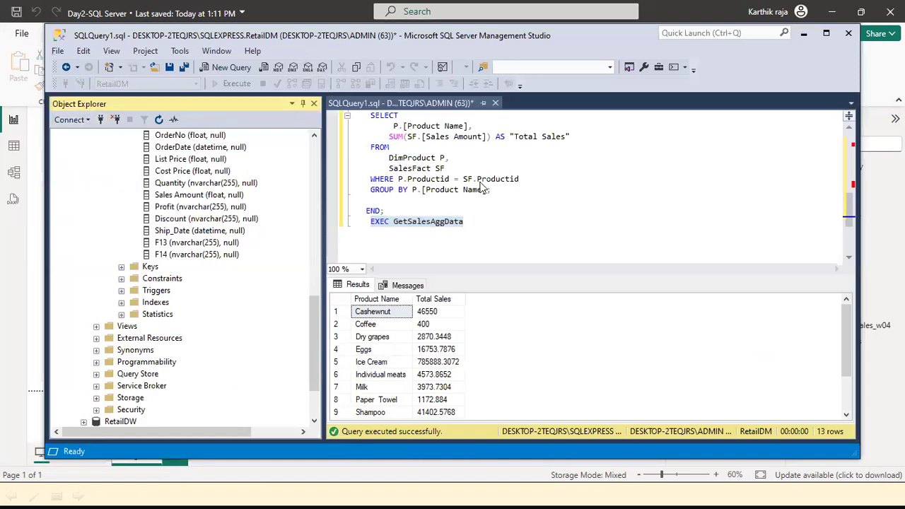
right_click(491, 203)
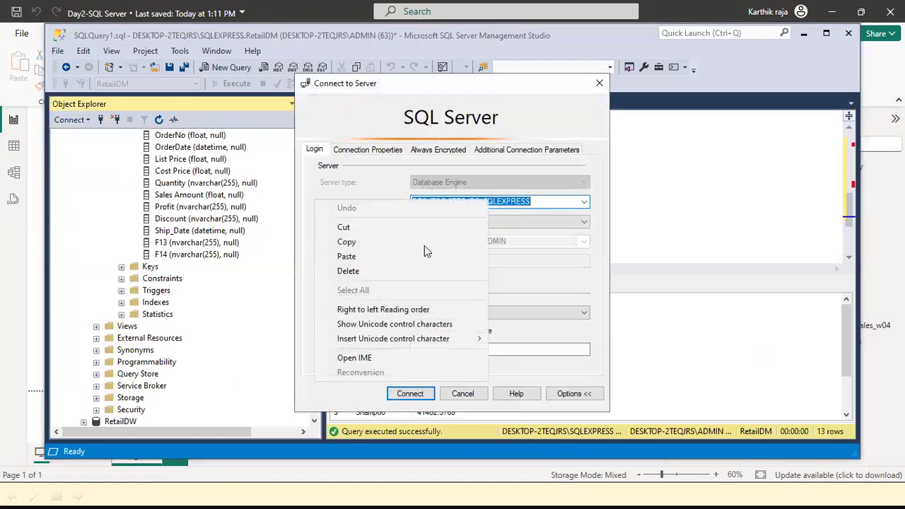
left_click(424, 241)
left_click(465, 394)
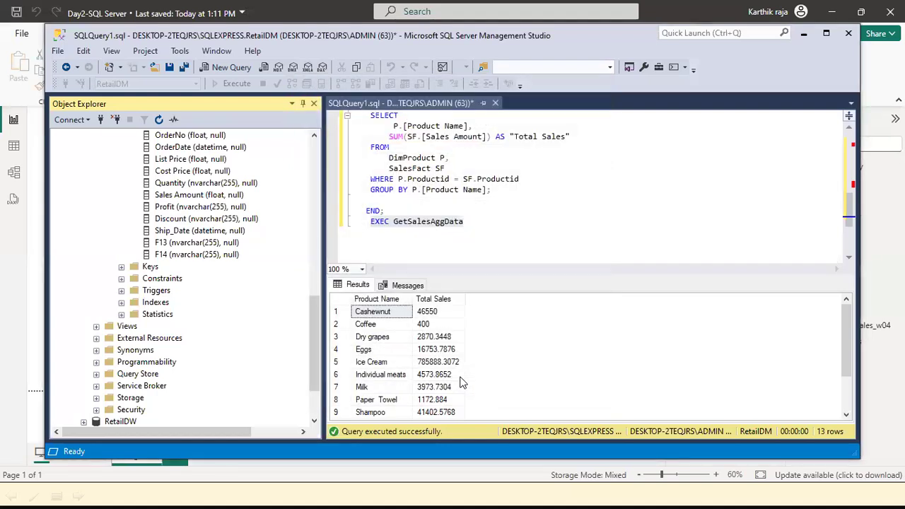
key("alt+Tab")
left_click(317, 123)
key("ctrl+v")
Step: Set the database to RetailDM, submit the DirectQuery connection, and try to load the previewed GetSalesAggData result
left_click(311, 151)
type("Retai")
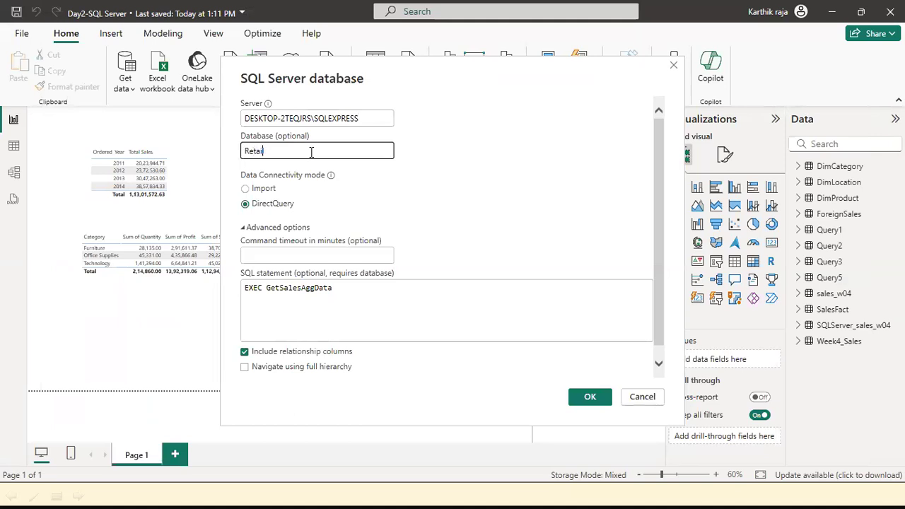
type("lDM")
left_click(590, 397)
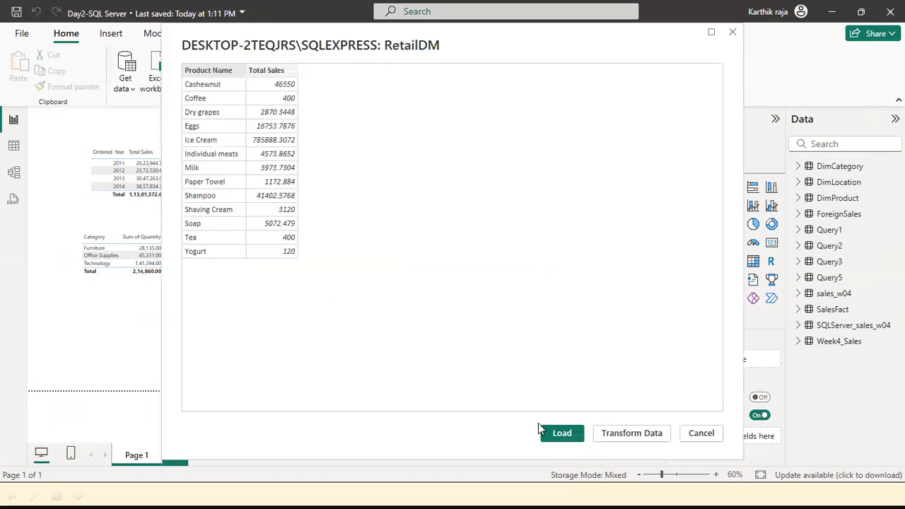
left_click(560, 433)
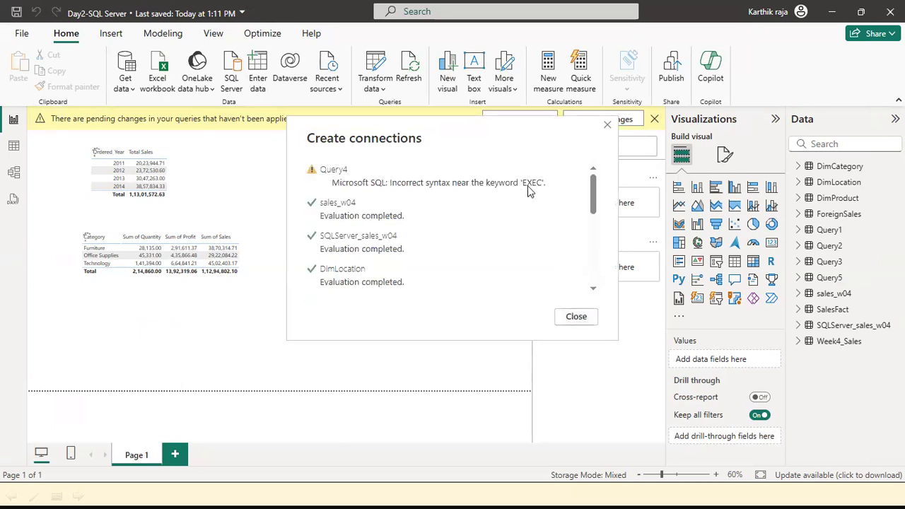
Step: Close the connection status list and discard the pending changes to Query4
left_click(576, 319)
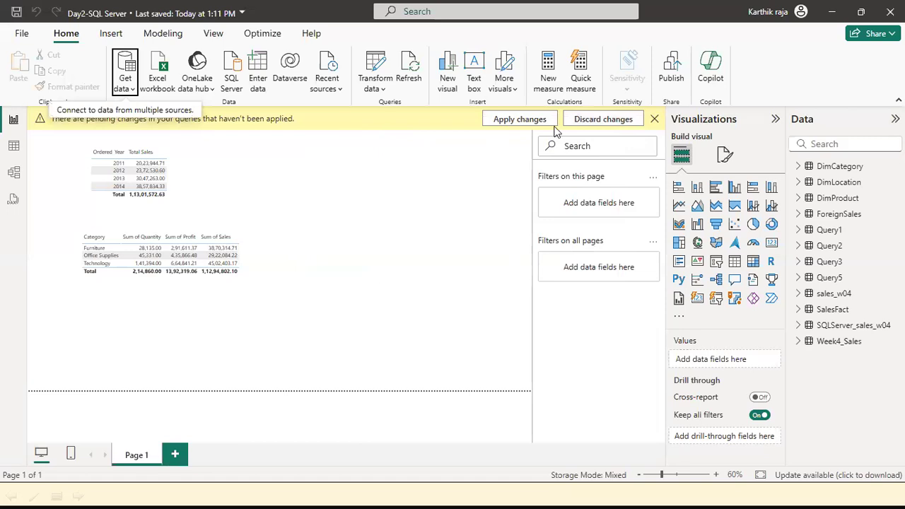
left_click(617, 121)
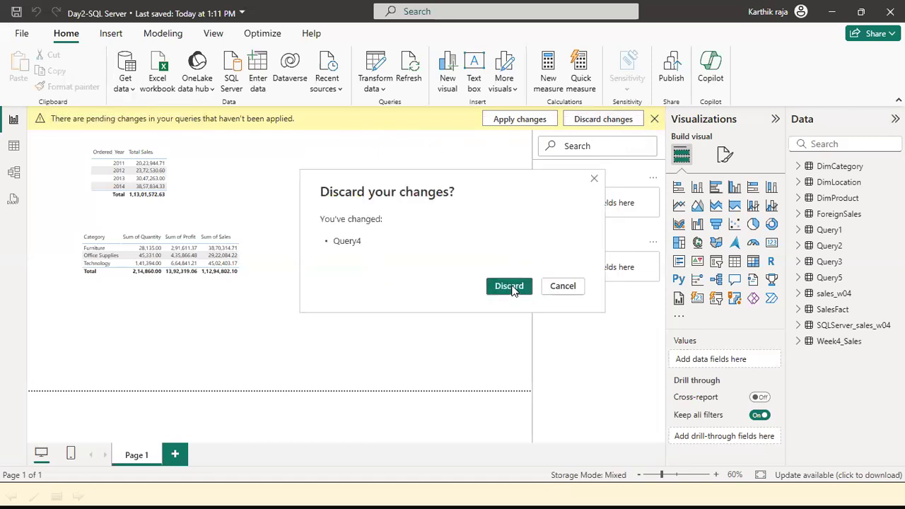
left_click(513, 286)
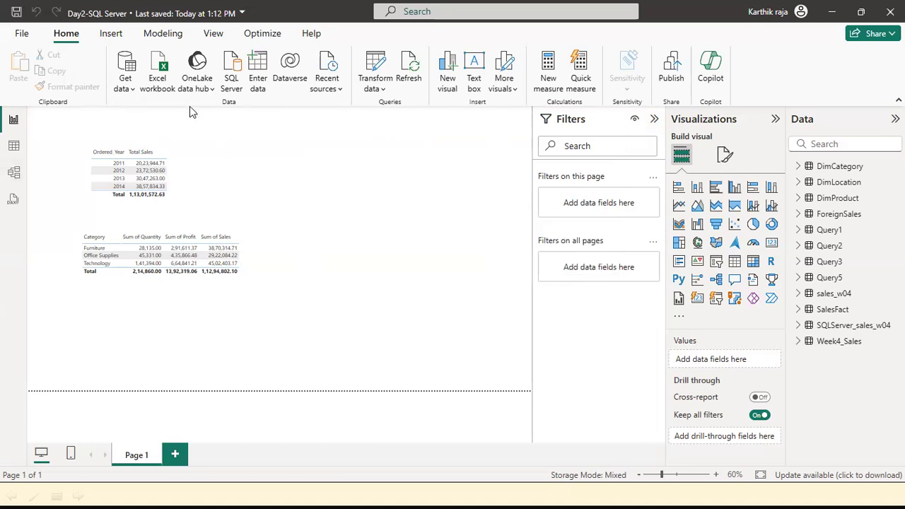
Step: Start another SQL Server connection, show its advanced options, and set the server to DESKTOP-2TEQJRS\SQLEXPRESS
left_click(132, 89)
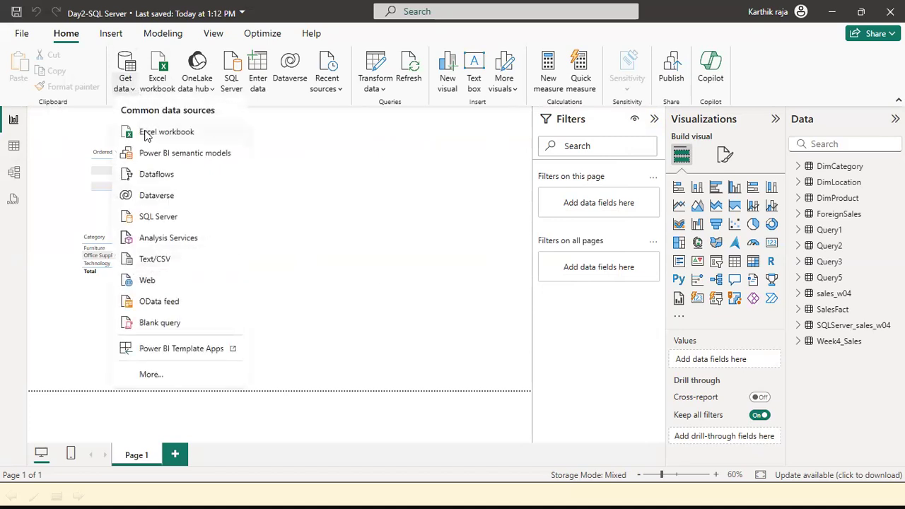
left_click(253, 193)
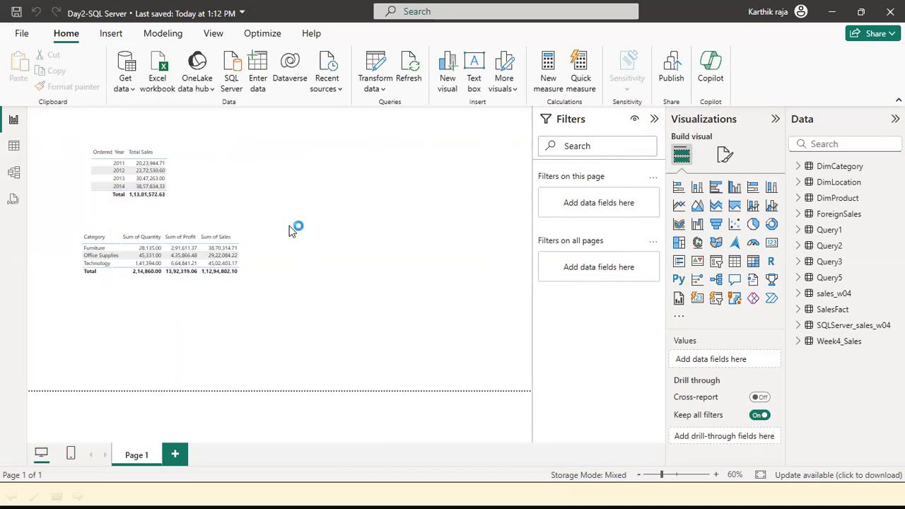
left_click(281, 297)
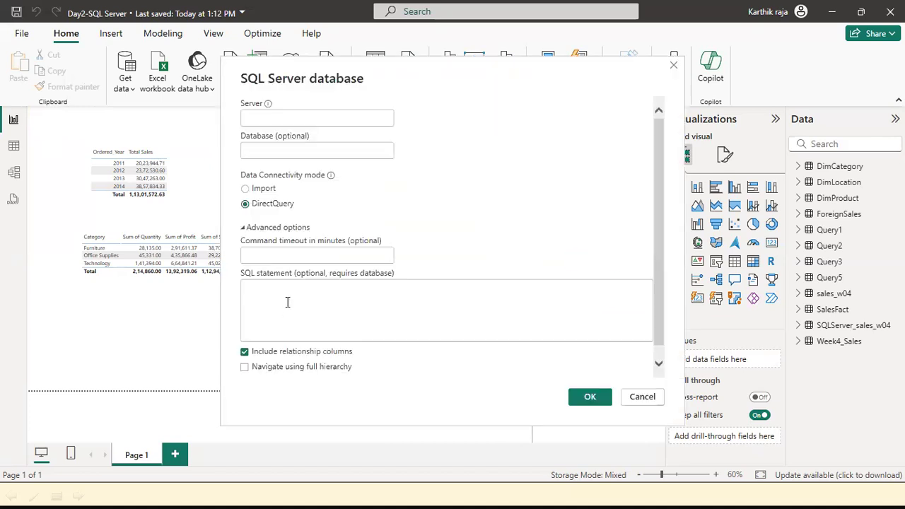
left_click(284, 117)
double_click(280, 129)
Step: Copy the stored procedure call from SQL Server Management Studio and enter EXEC GetSalesAggData; as the connection's SQL statement
left_click(314, 292)
key("alt+Tab")
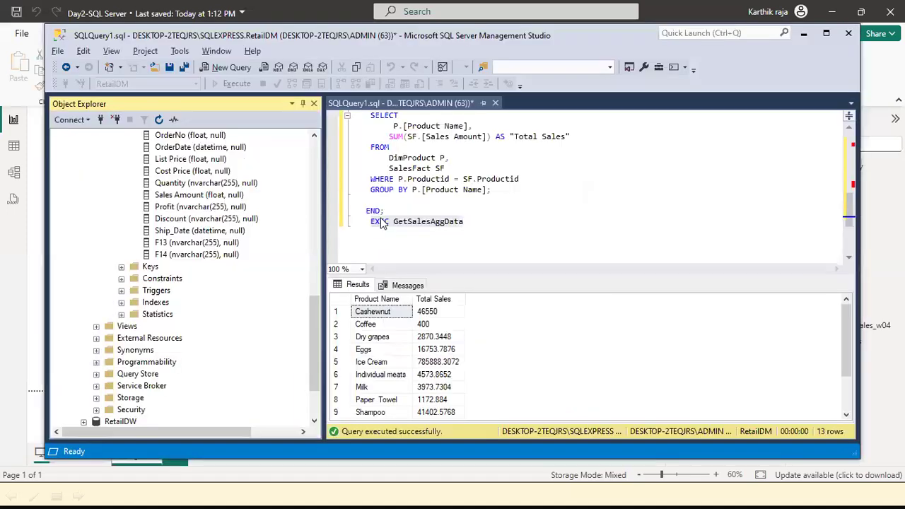
right_click(383, 220)
left_click(423, 206)
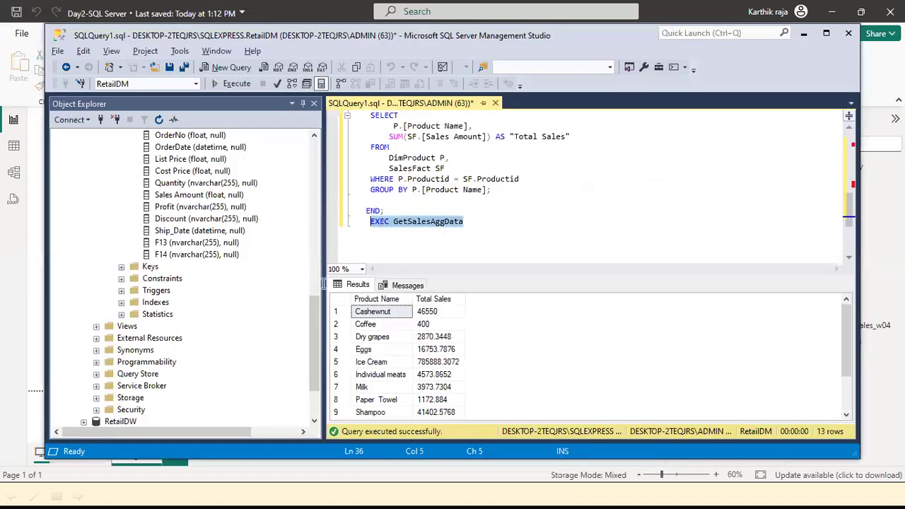
key("alt+Tab")
key("ctrl+v")
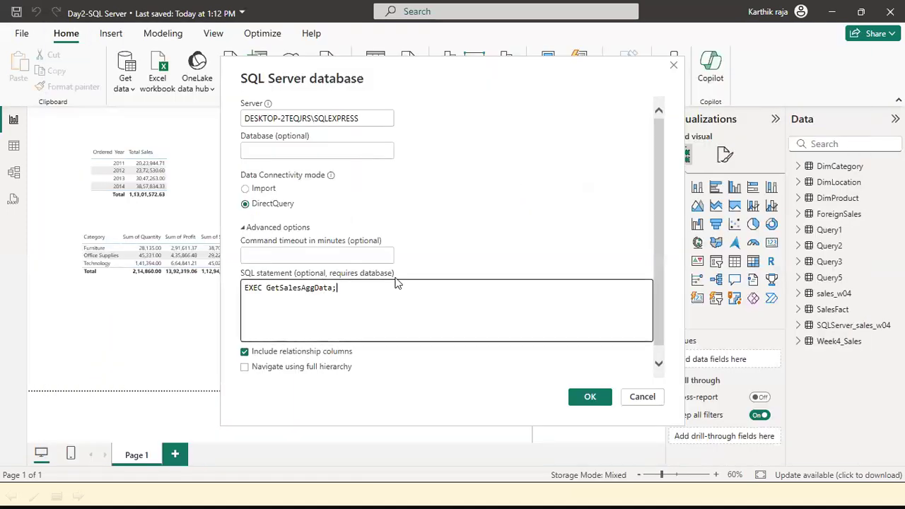
Step: Enter RetailDM as the database, submit the connection in DirectQuery mode, and try again to load the previewed result
left_click(312, 151)
type("RetailDM")
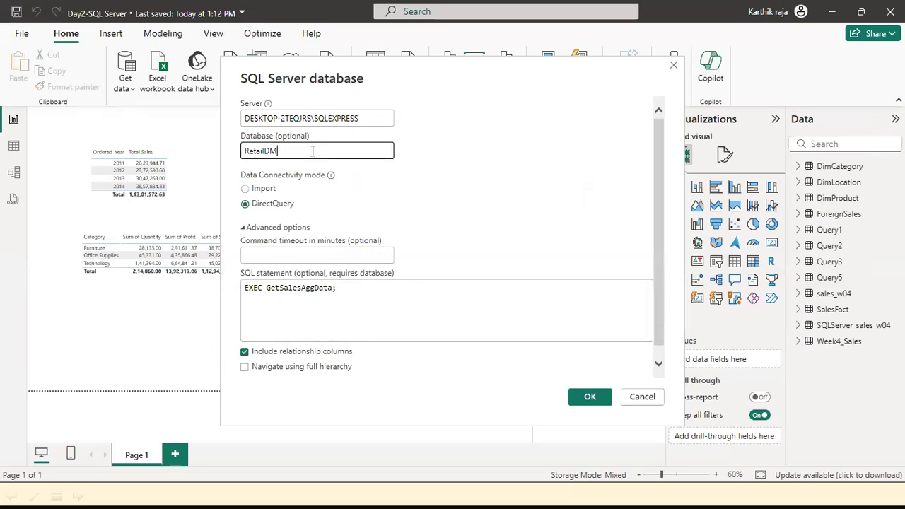
left_click(578, 398)
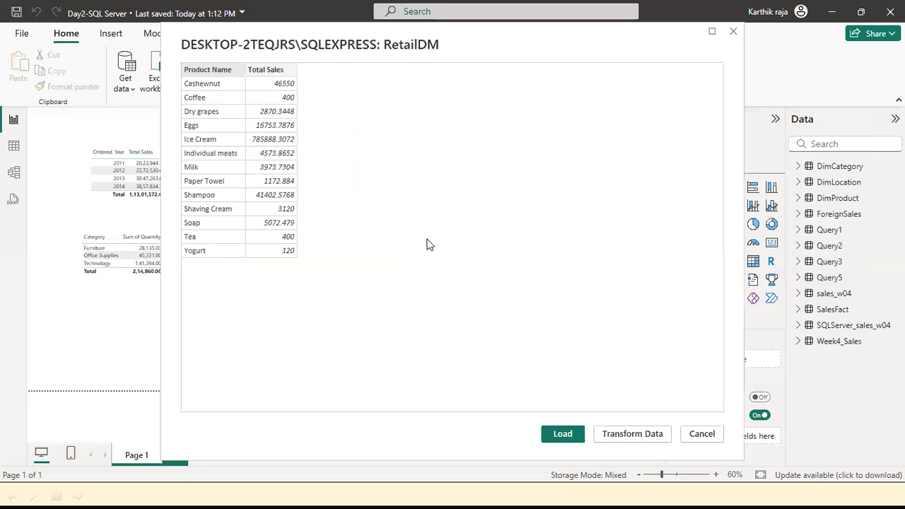
left_click(563, 434)
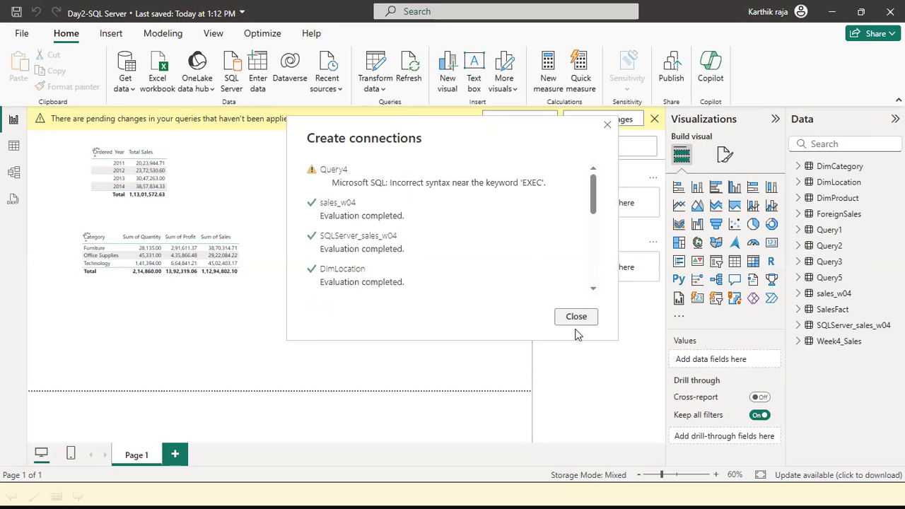
Step: Dismiss the connection status list and discard the Query4 changes left by the second load attempt
left_click(578, 317)
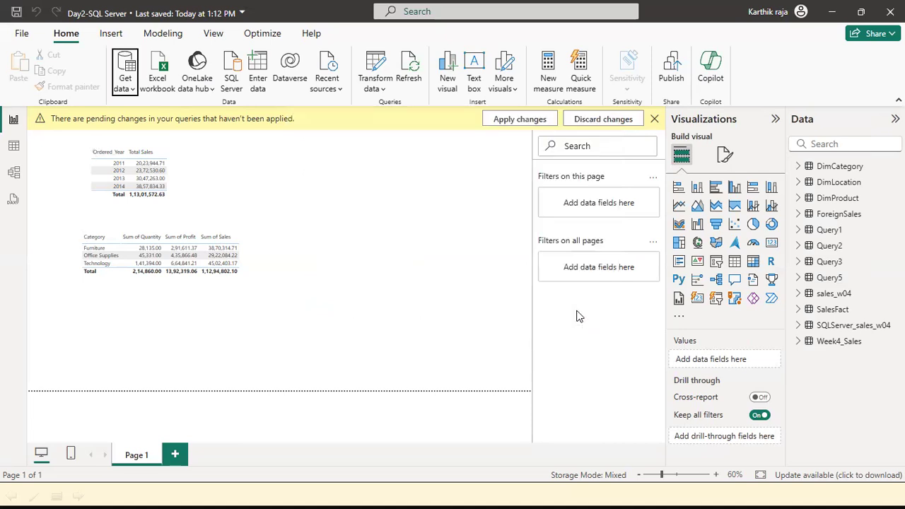
left_click(605, 120)
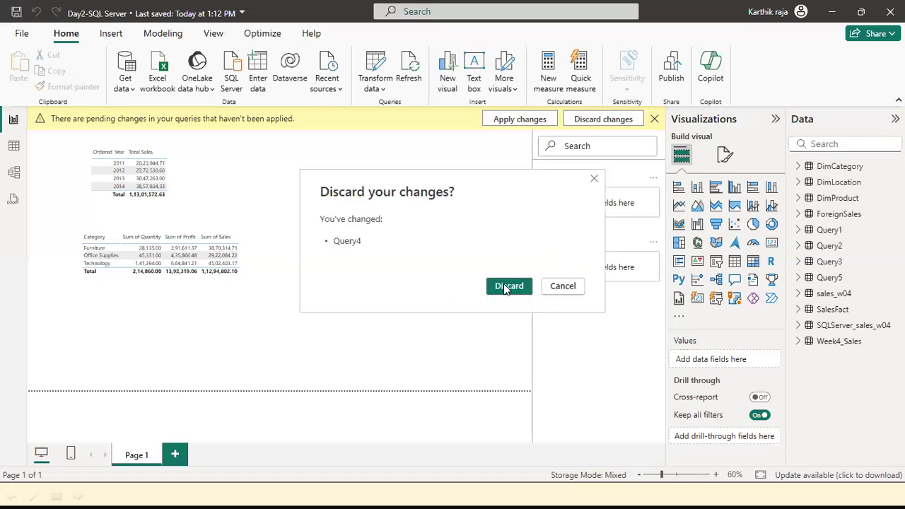
left_click(505, 287)
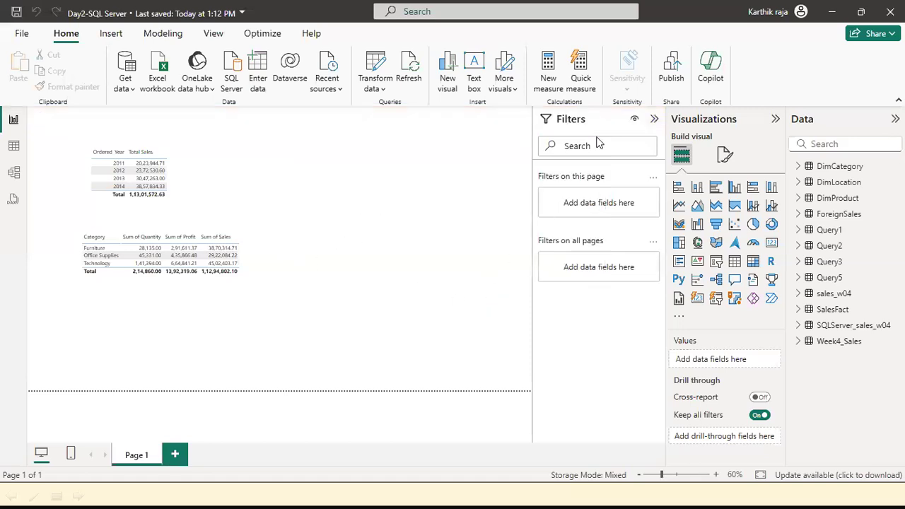
left_click(21, 33)
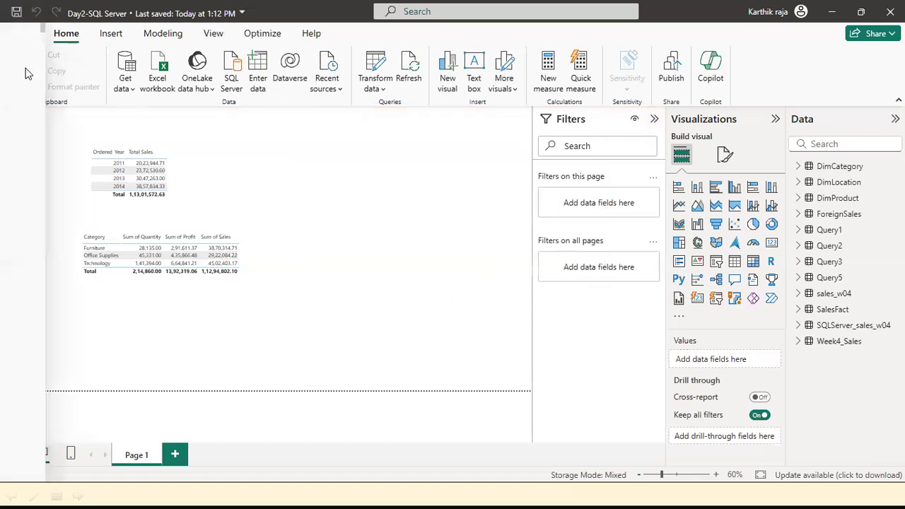
key("Escape")
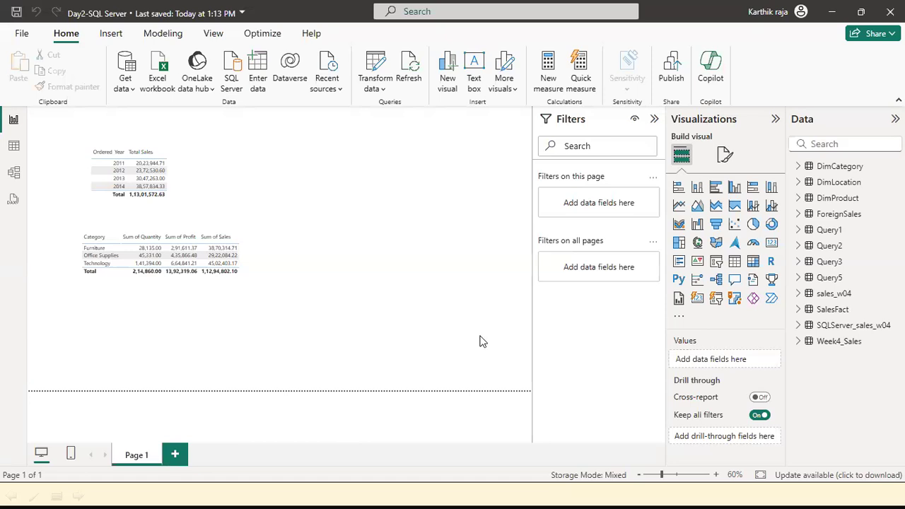
Step: In SQL Server Management Studio, copy the procedure's SELECT statement that sums sales amount by product name, through its GROUP BY line
key("alt+Tab")
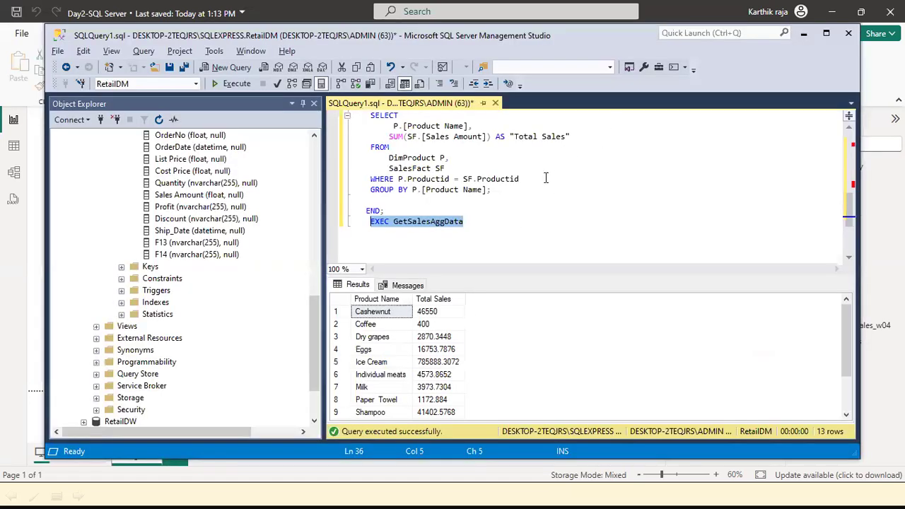
left_click(535, 189)
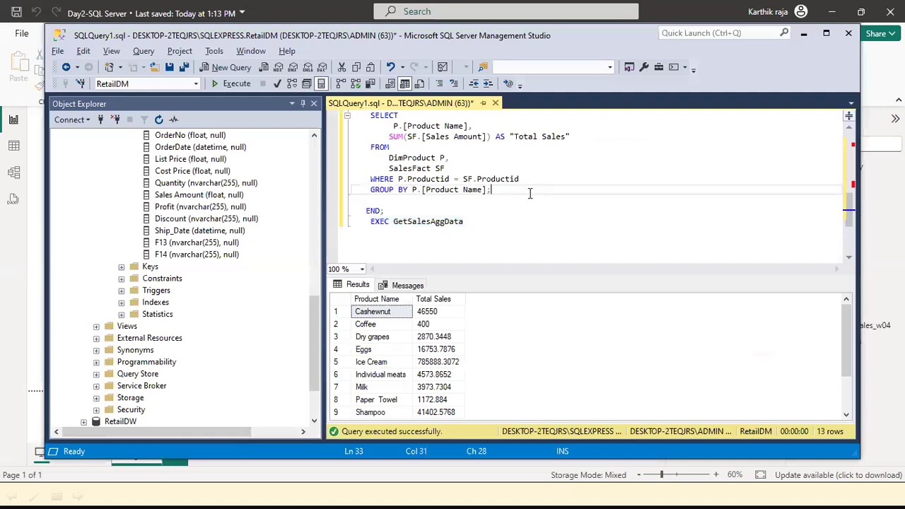
left_click_drag(500, 191, 389, 137)
left_click_drag(357, 103, 372, 128)
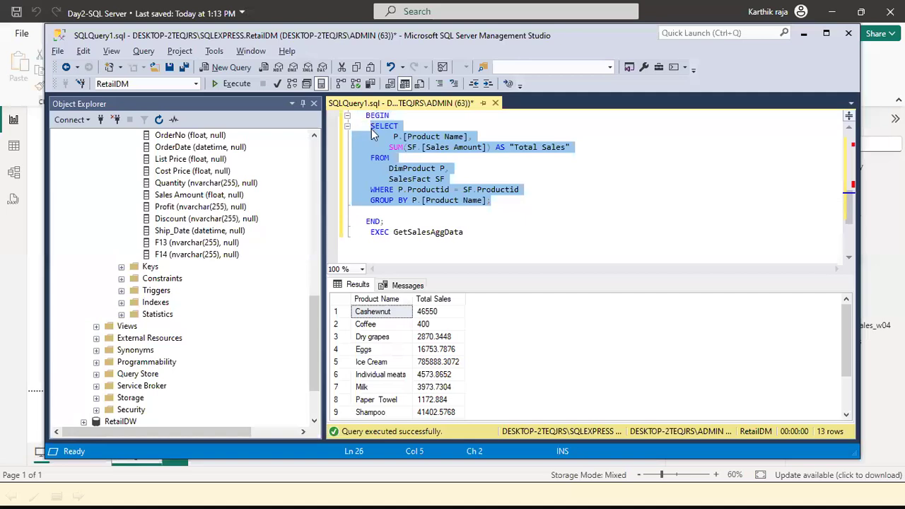
right_click(372, 128)
left_click(419, 159)
Step: Switch to Power BI Desktop, start a new SQL Server connection and enter the copied SELECT query as its SQL statement
key("alt+Tab")
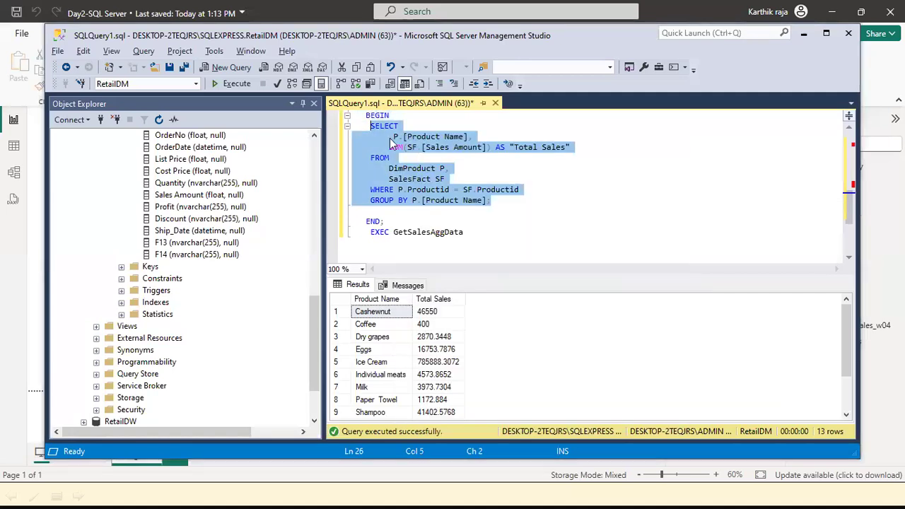
left_click(128, 94)
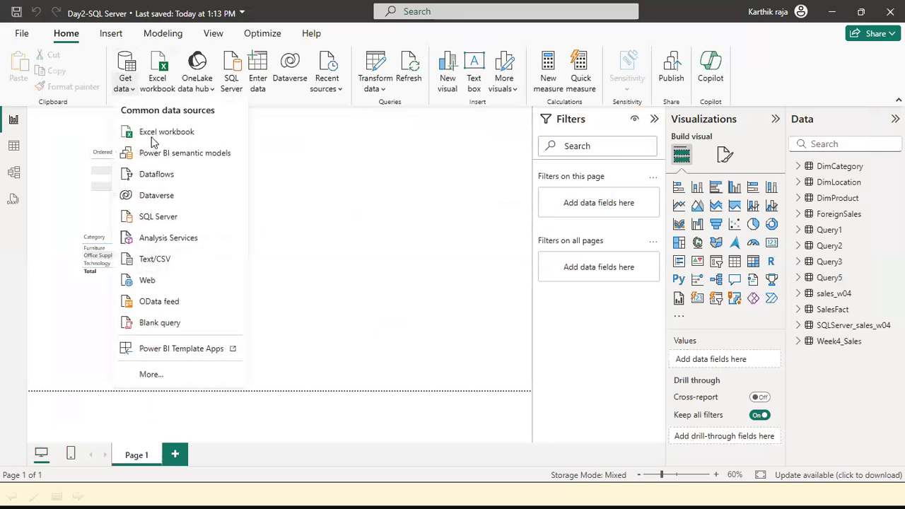
left_click(170, 212)
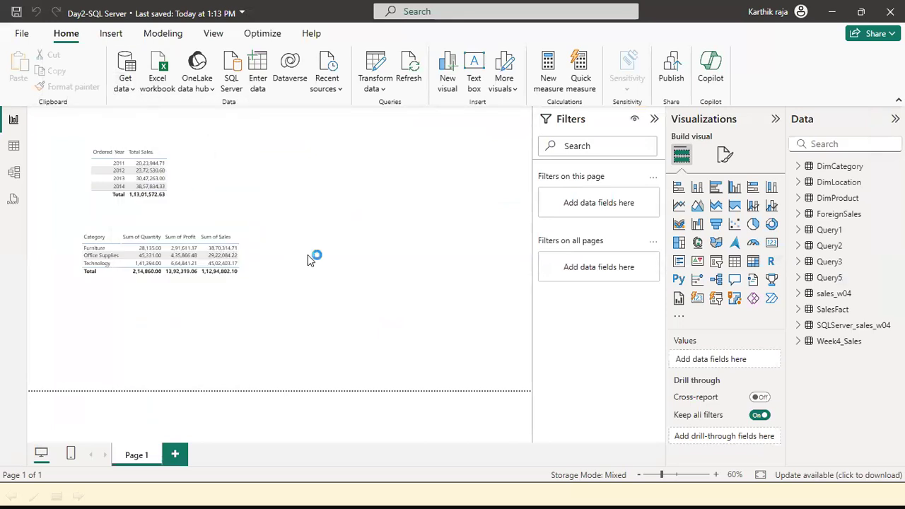
left_click(298, 293)
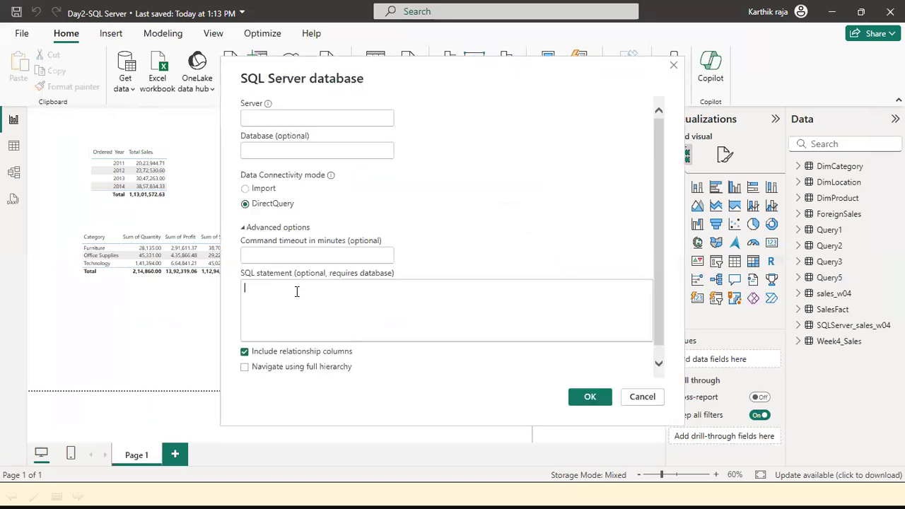
key("ctrl+v")
Step: Copy the server name DESKTOP-2TEQJRS\SQLEXPRESS from SQL Server Management Studio's connection dialog and enter it as the Power BI connection's server
left_click(281, 117)
key("alt+Tab")
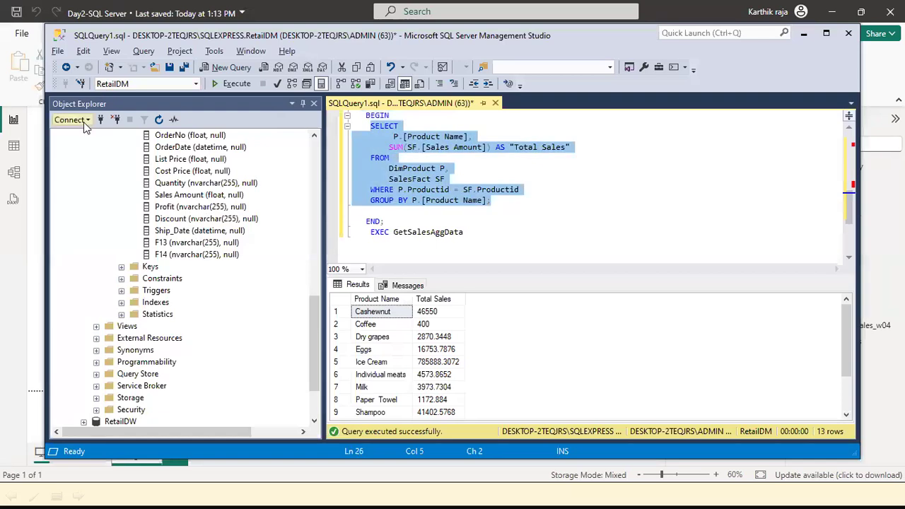
left_click(85, 121)
left_click(90, 132)
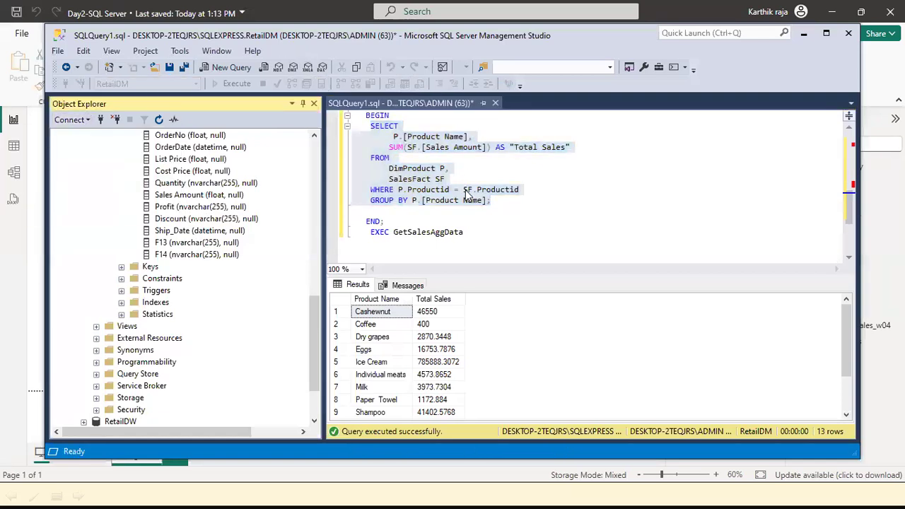
right_click(472, 203)
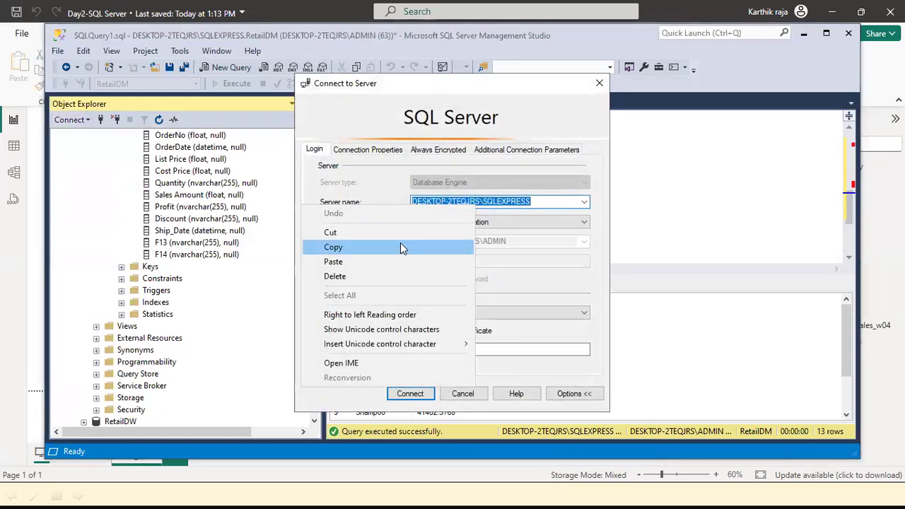
left_click(400, 247)
left_click(463, 393)
key("alt+Tab")
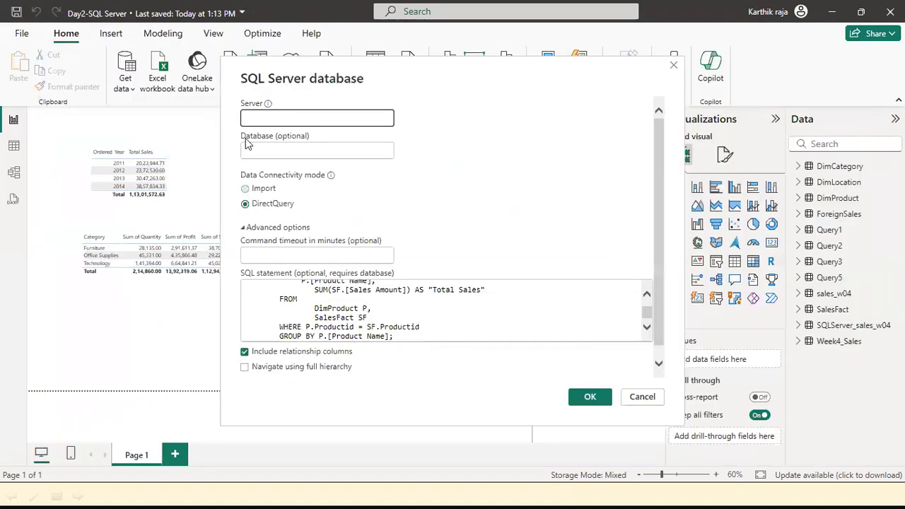
key("ctrl+v")
Step: Enter RetailDM as the database, submit the connection in DirectQuery mode and load the previewed product sales result
left_click(283, 151)
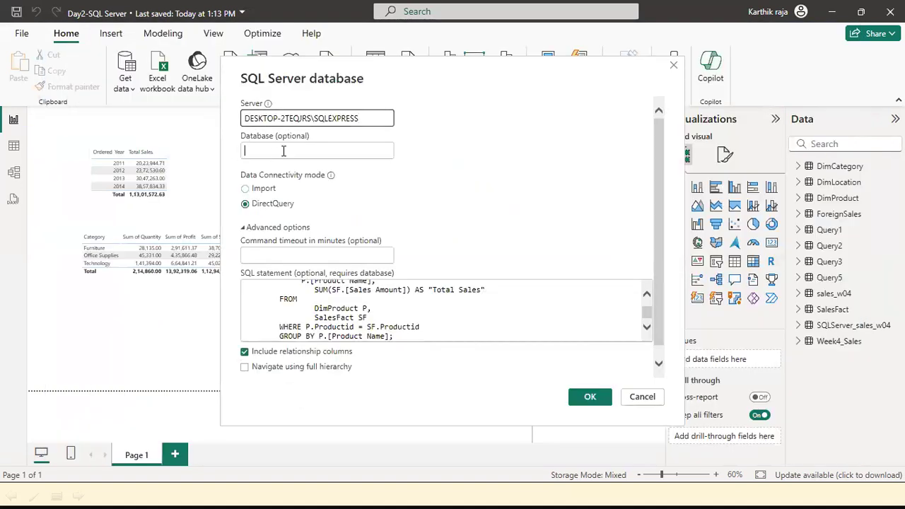
type("RetailDM")
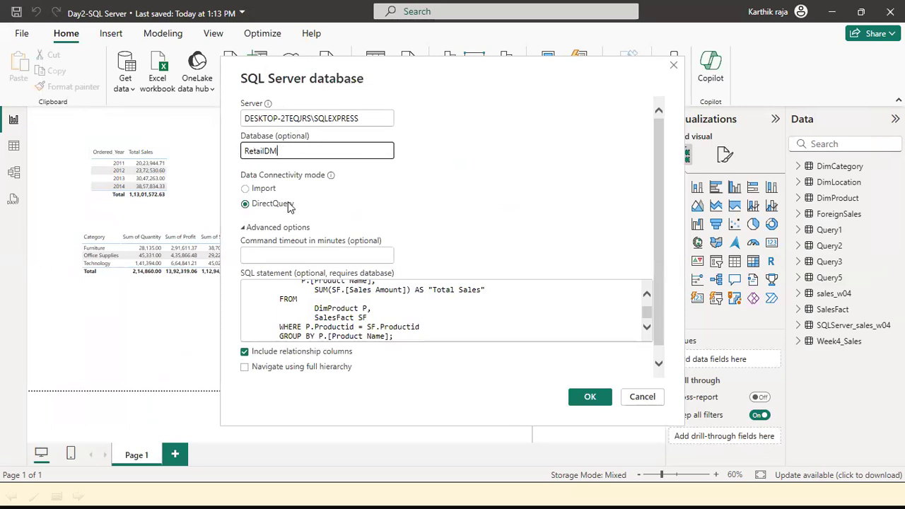
left_click(435, 337)
left_click(581, 399)
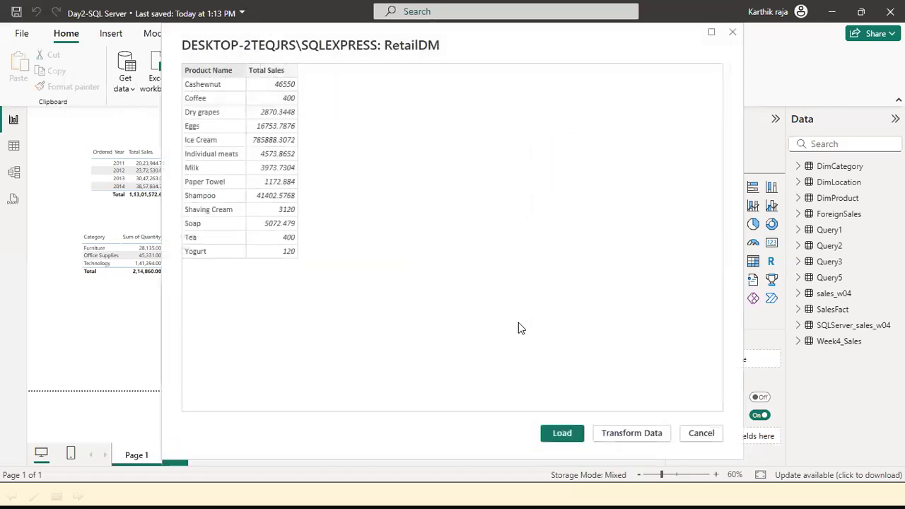
left_click(562, 434)
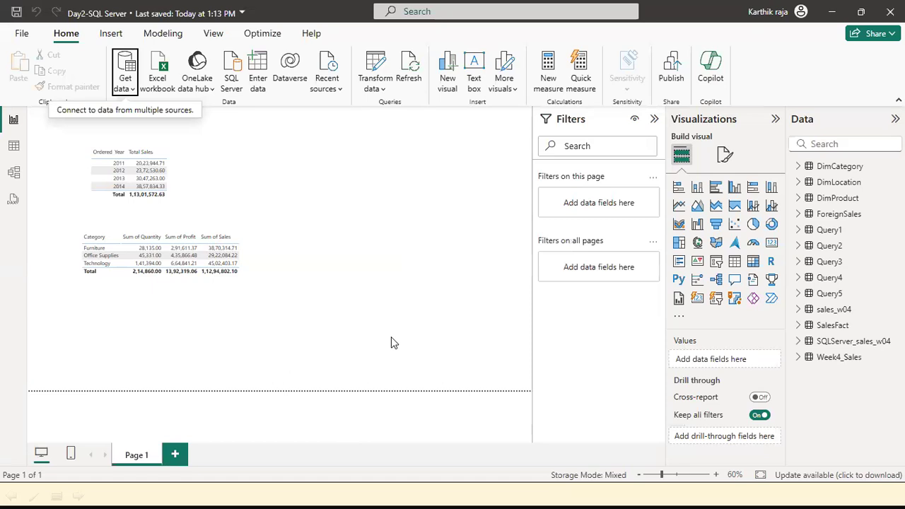
Step: Examine the Query5 and Query4 tables in Table view, then return to the report page
left_click(841, 278)
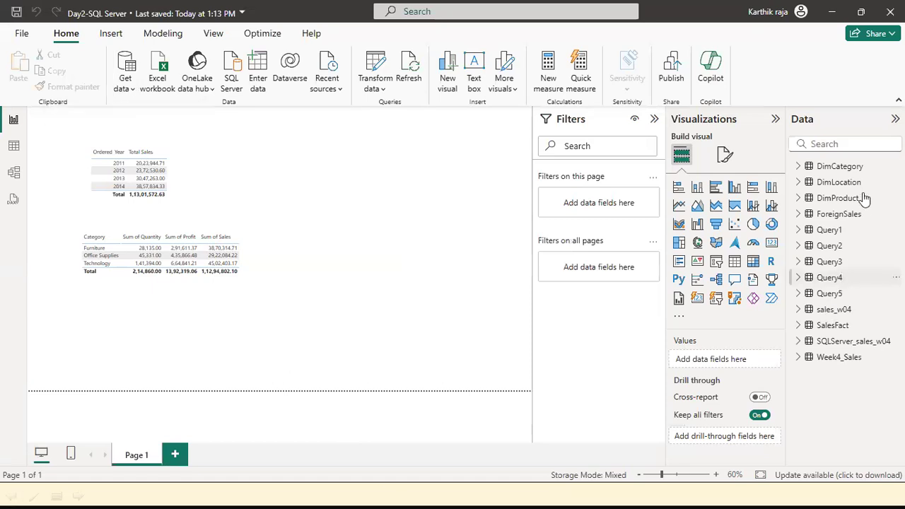
left_click(14, 147)
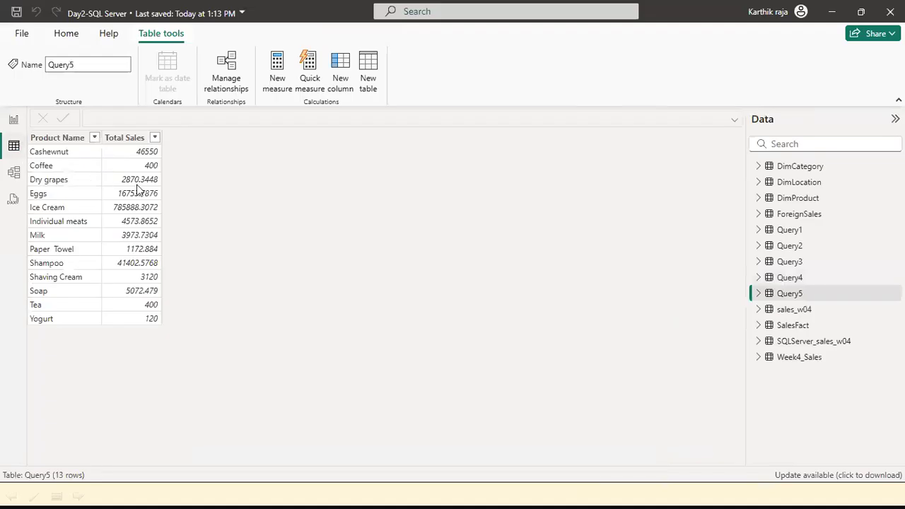
left_click(806, 279)
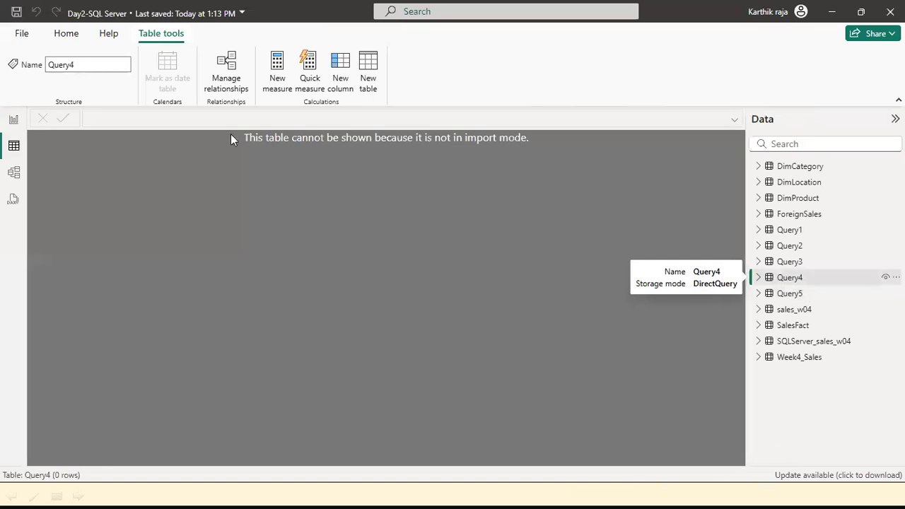
left_click(13, 121)
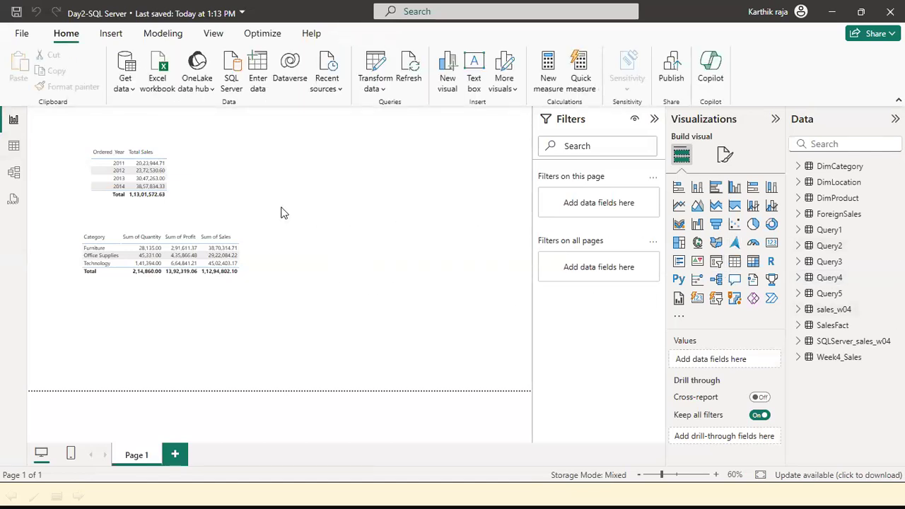
Step: Add a table visual beside the Ordered Year table and fill it with Product Name and Total Sales from Query4
left_click_drag(239, 333, 403, 171)
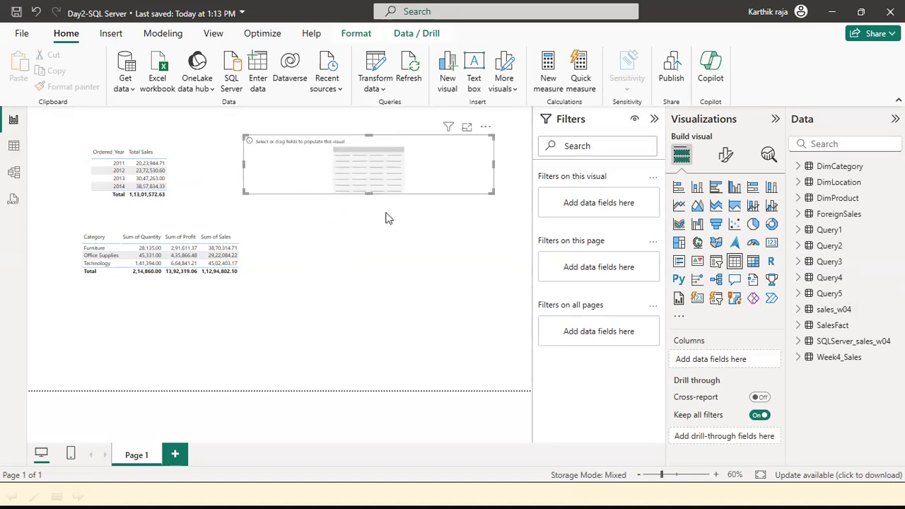
left_click(799, 312)
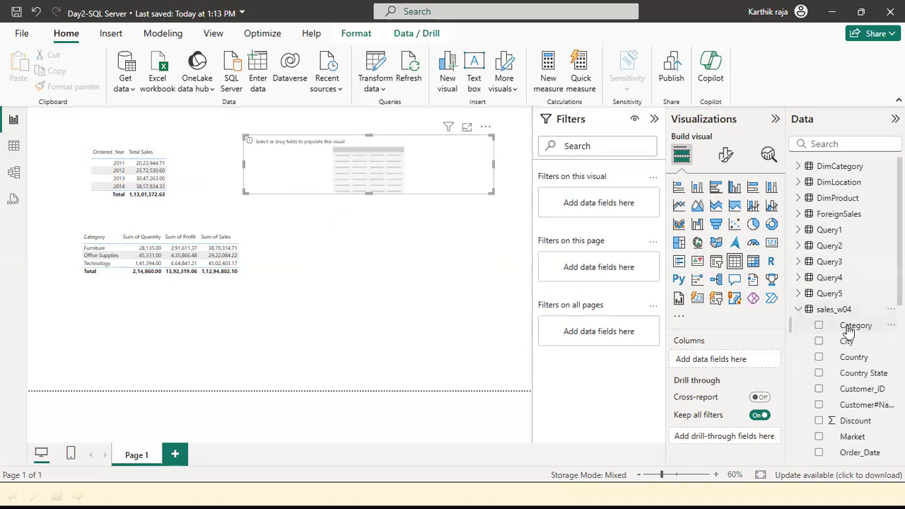
left_click(800, 311)
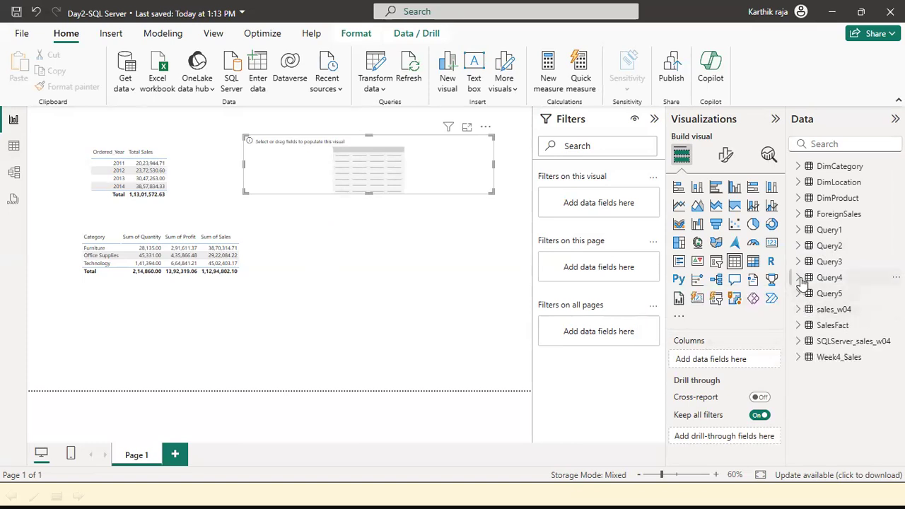
left_click(799, 277)
left_click_drag(859, 293, 342, 164)
left_click(819, 309)
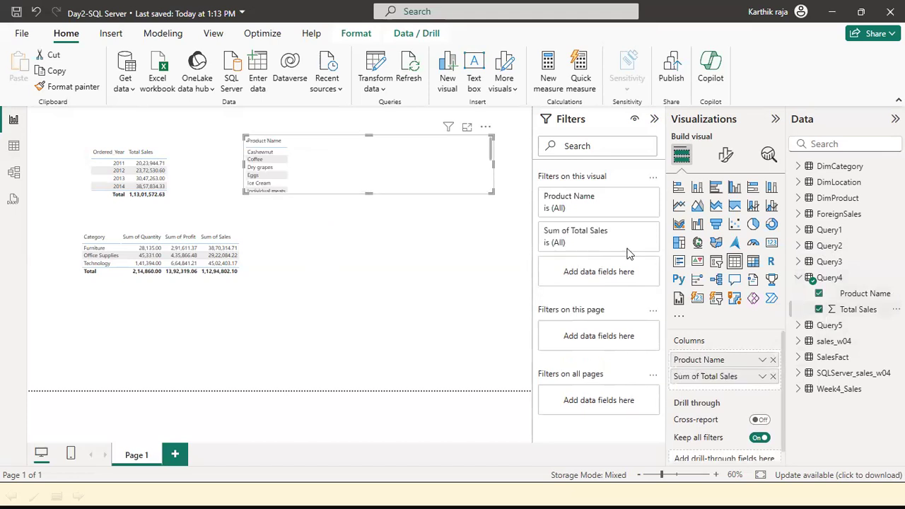
Step: Enlarge the product sales table's height to fit all rows, move it farther from the existing tables and reduce its width
left_click_drag(369, 194, 372, 263)
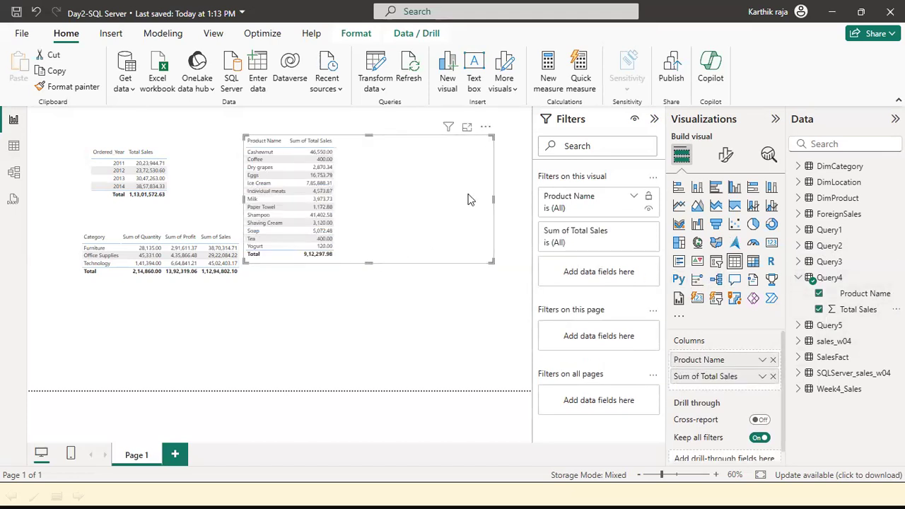
left_click_drag(469, 197, 500, 201)
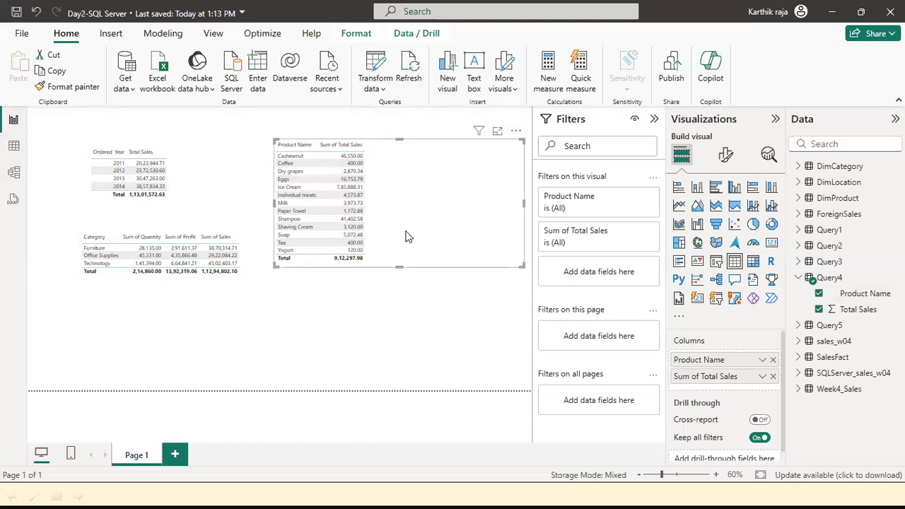
left_click_drag(524, 203, 433, 230)
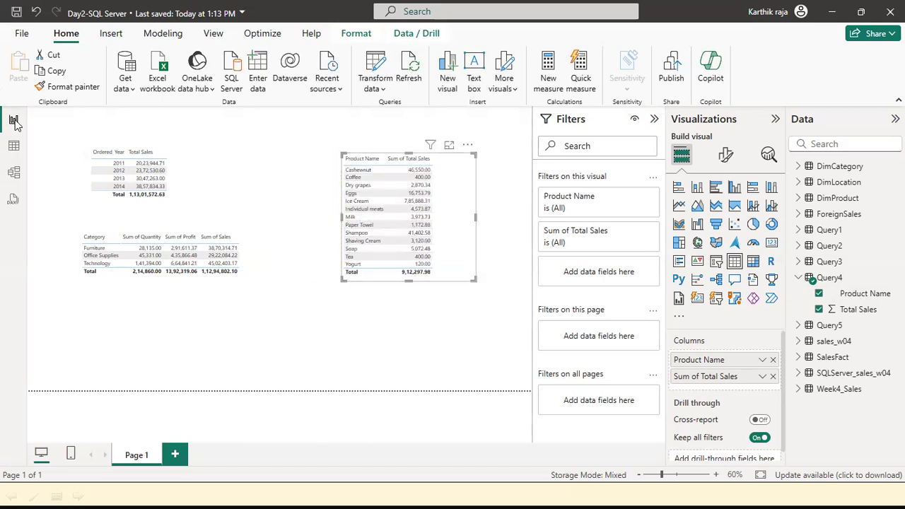
Step: Check Query4 in Table view again, return to the report page, save the Day2-SQL Server file and deselect the table visual
left_click(19, 141)
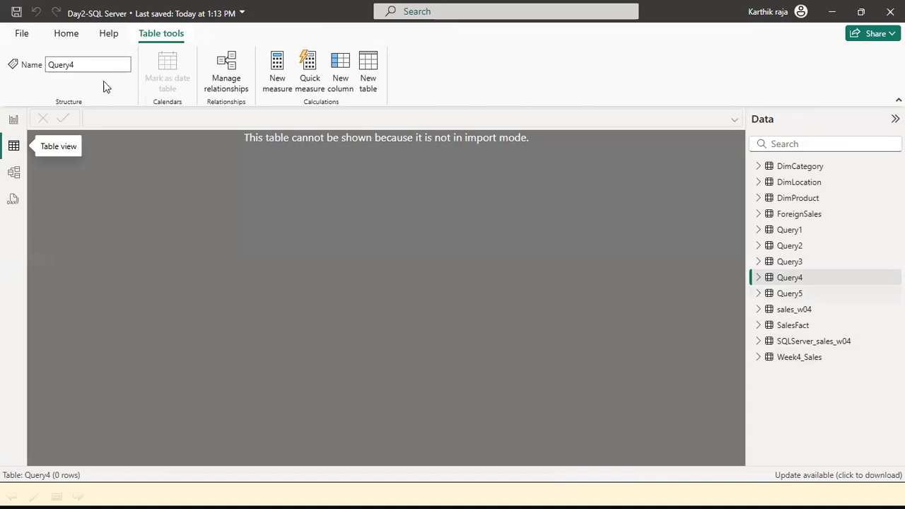
left_click(14, 118)
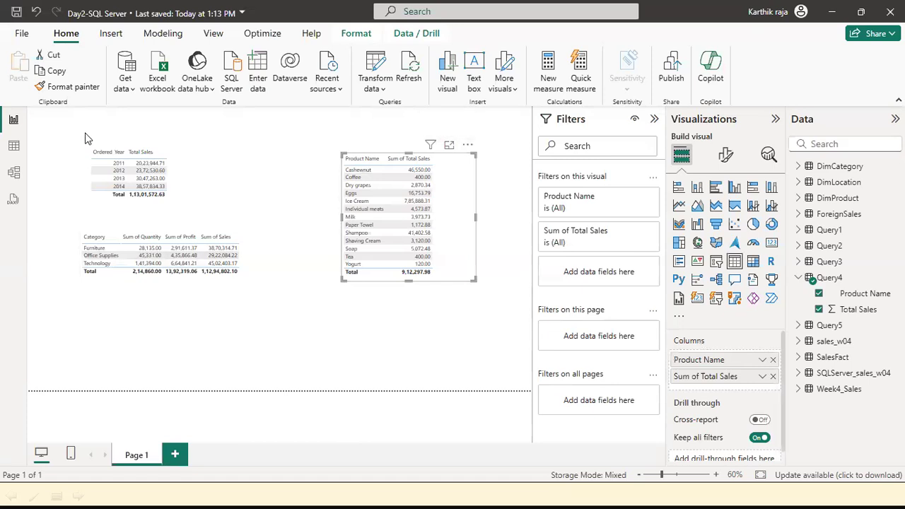
left_click(27, 35)
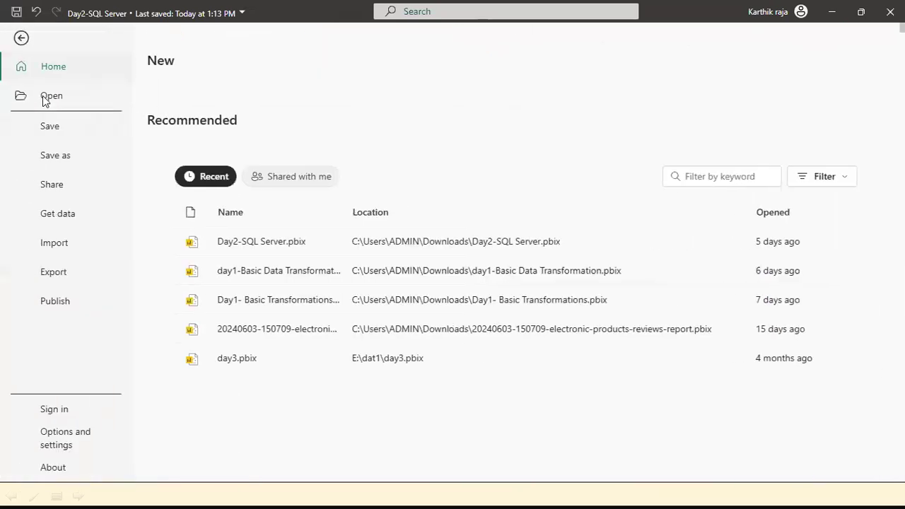
left_click(51, 129)
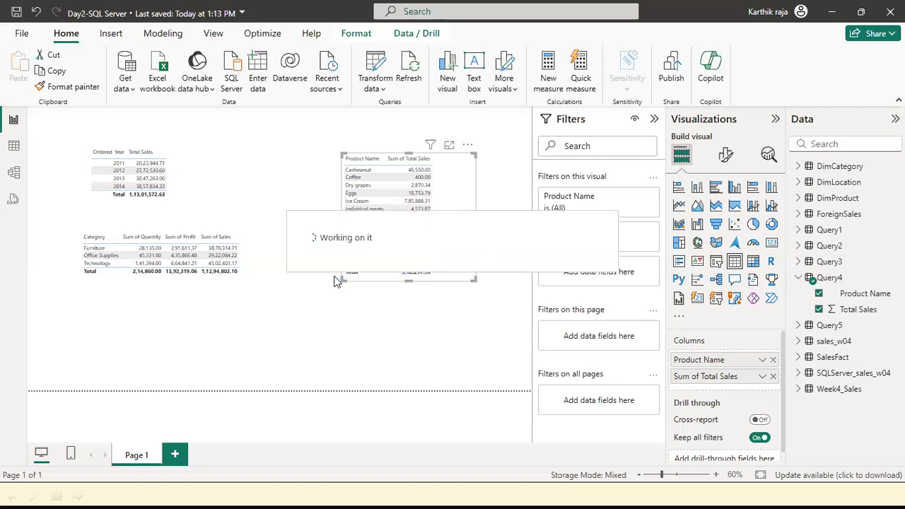
left_click(315, 320)
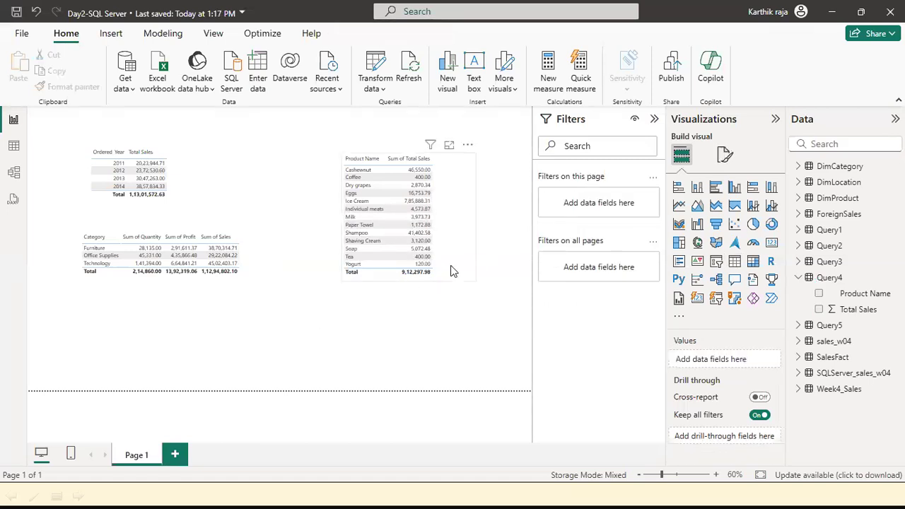